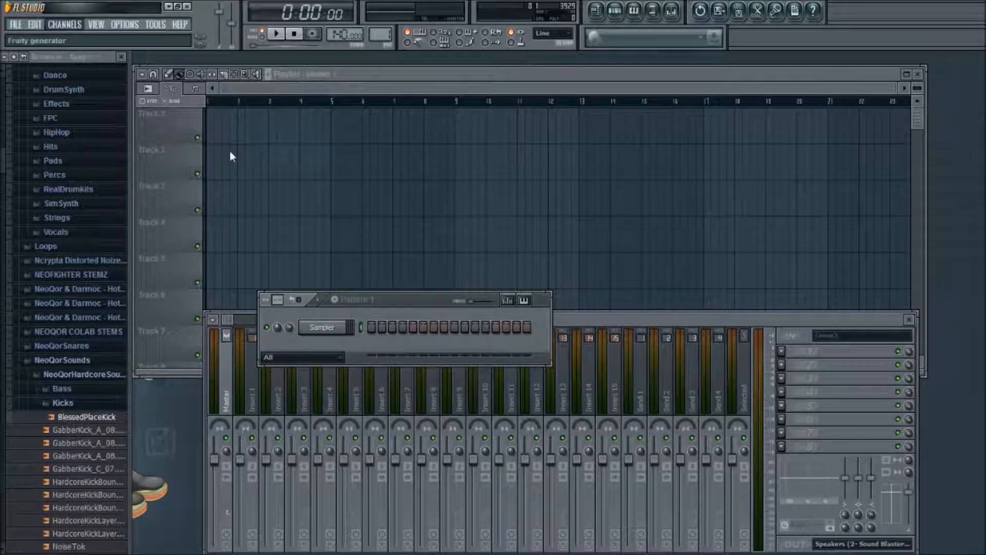
- Add an EKS-9 channel, place kicks on every fourth step, move the step sequencer below the plugin and audition the pattern
{"action": "left_click", "coordinate": [82, 416]}
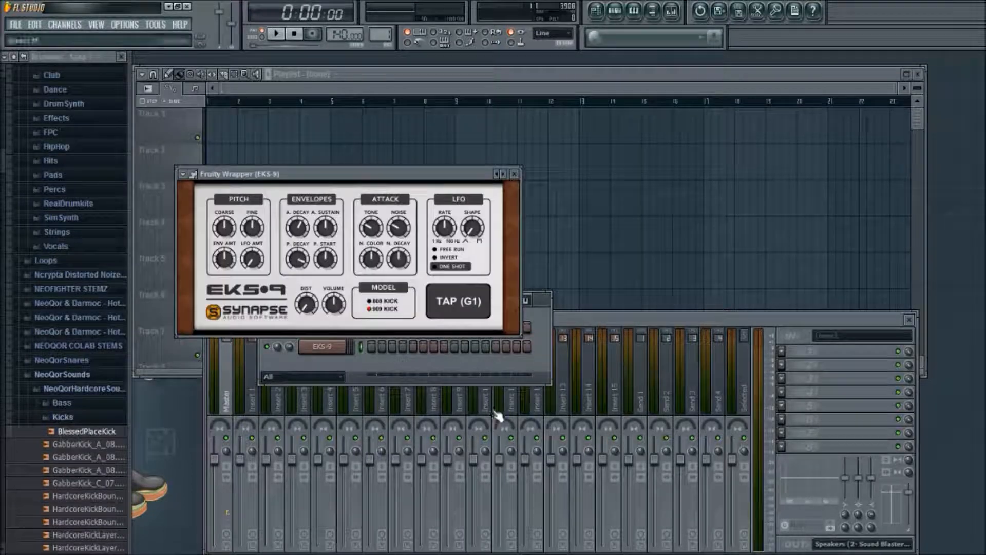
{"action": "left_click", "coordinate": [329, 350]}
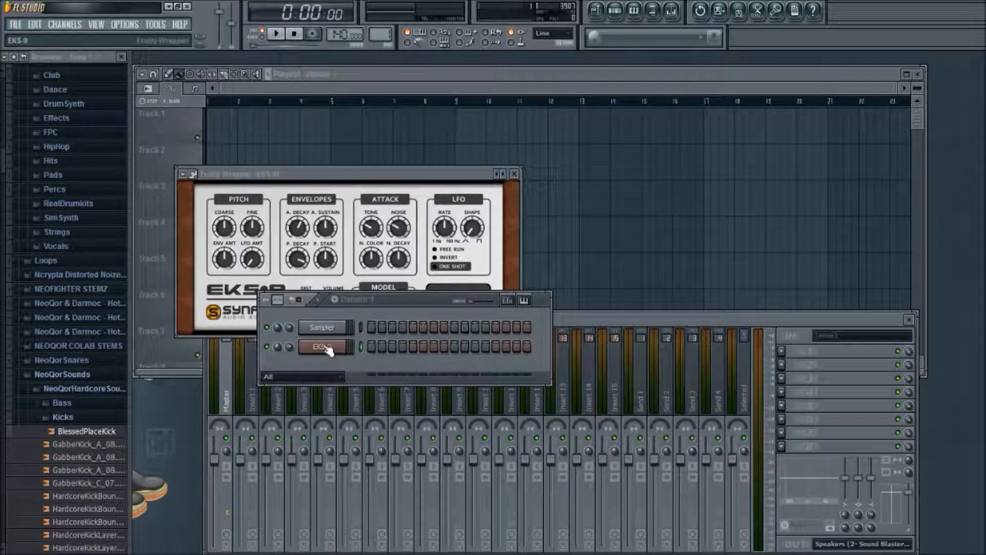
{"action": "left_click", "coordinate": [329, 350]}
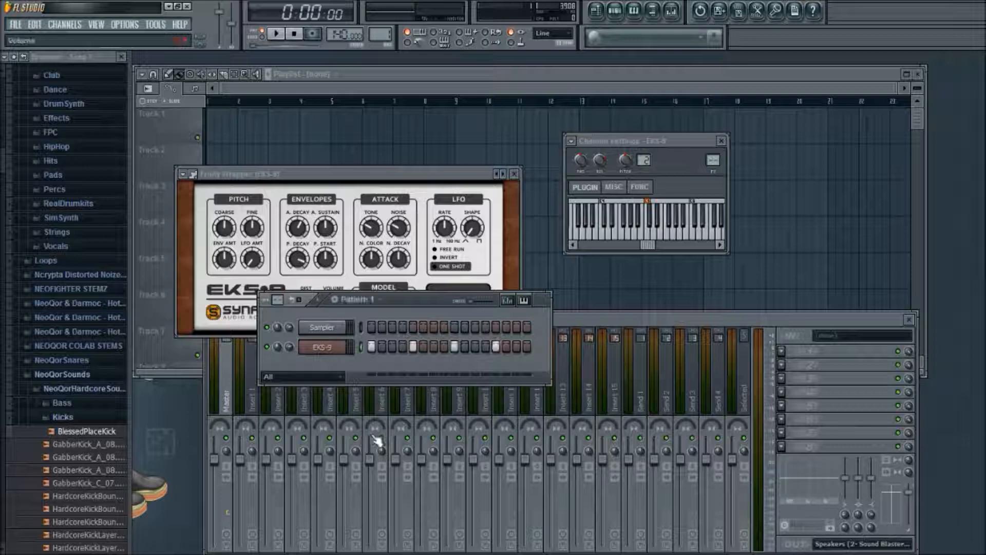
{"action": "left_click_drag", "start_coordinate": [393, 301], "coordinate": [307, 353]}
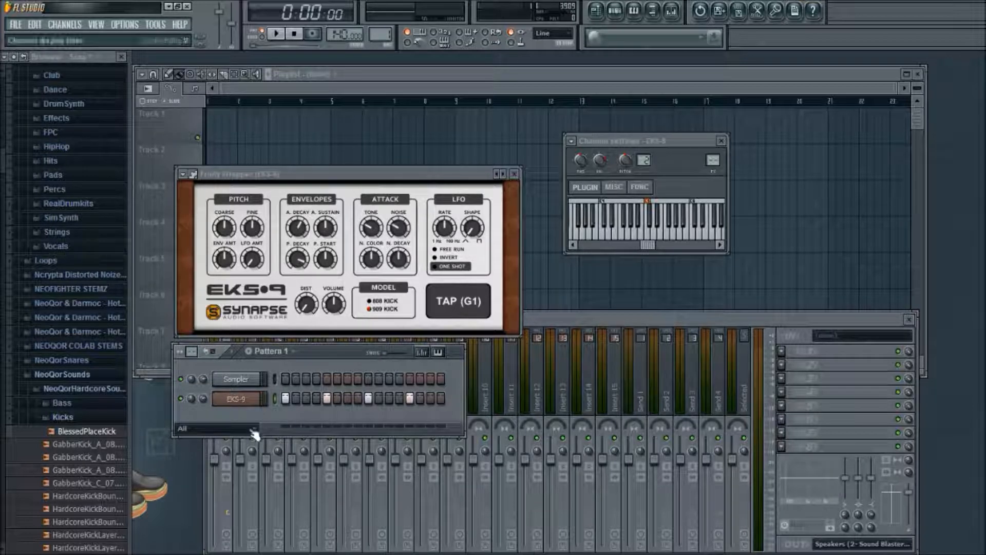
{"action": "left_click", "coordinate": [233, 353]}
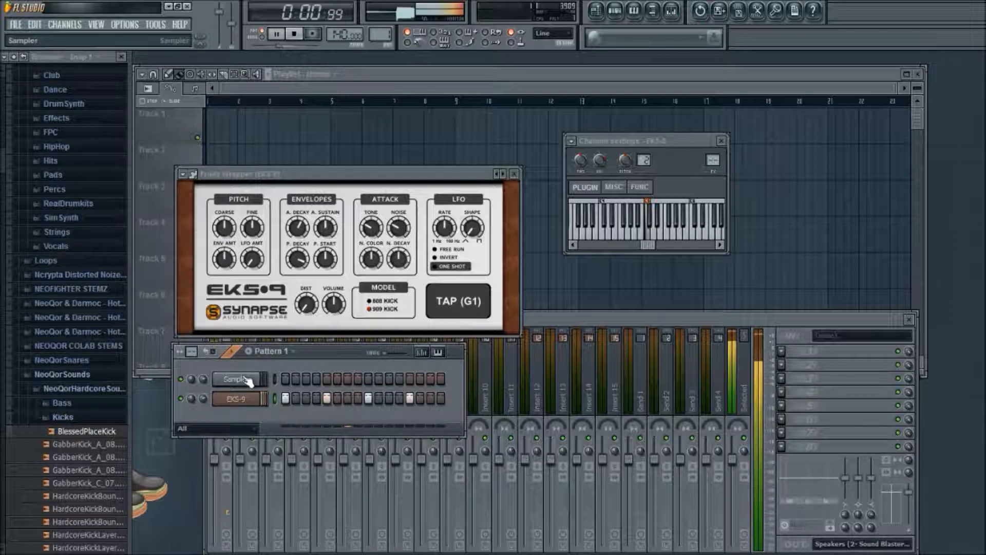
{"action": "key", "text": "space"}
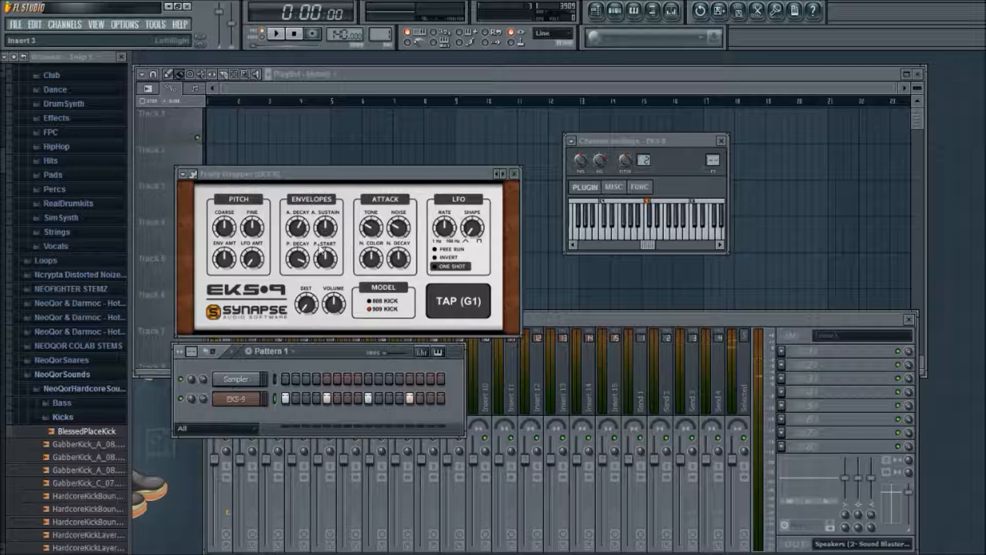
- Turn the EKS-9's coarse pitch down to its minimum and audition the kick pattern
{"action": "left_click", "coordinate": [229, 227]}
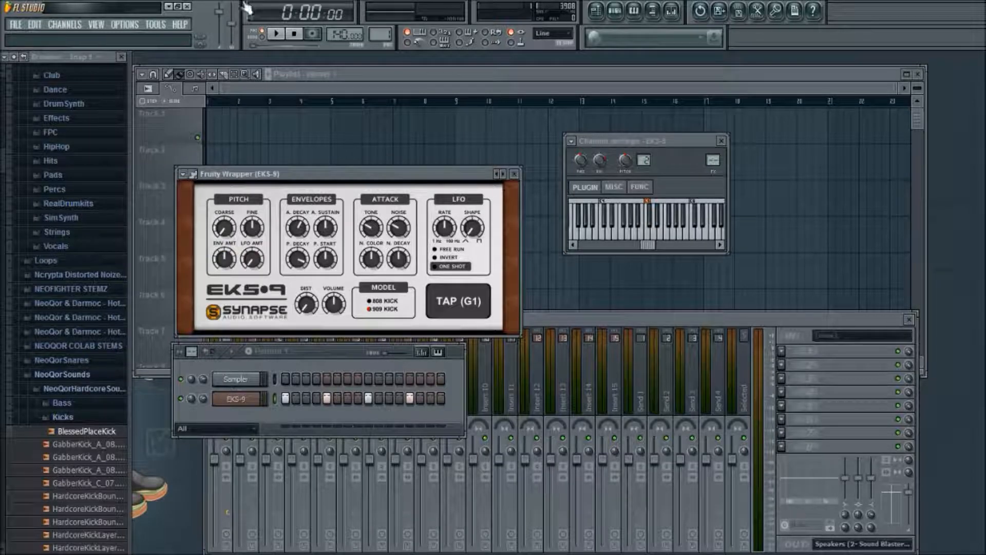
{"action": "left_click", "coordinate": [277, 35]}
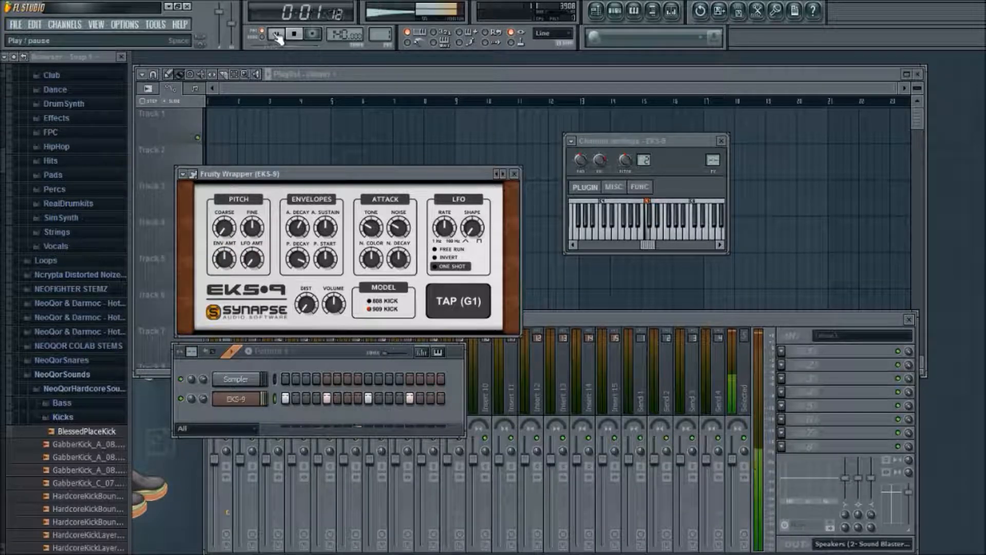
{"action": "left_click", "coordinate": [294, 35]}
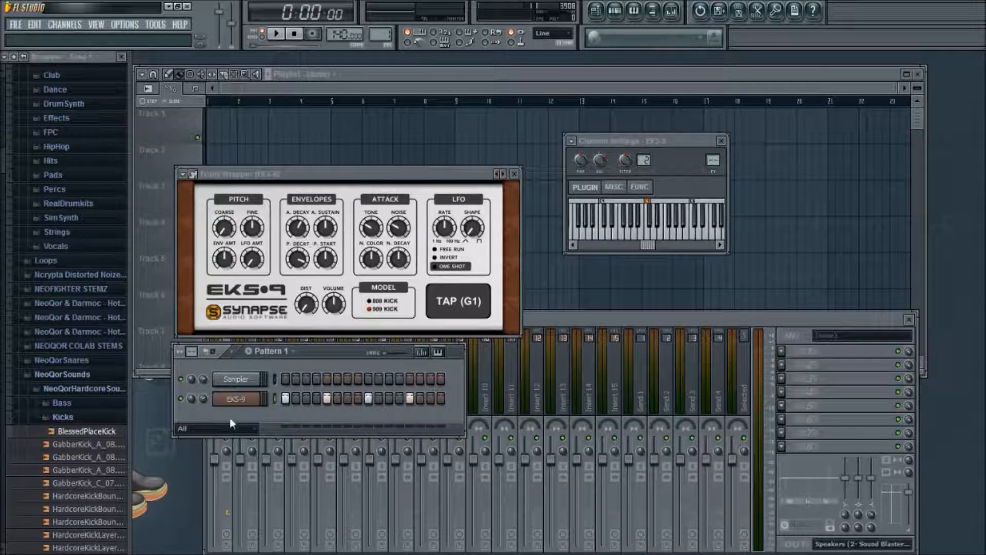
- Send the EKS-9 steps to the piano roll, transpose all notes down one octave to C4, and audition them
{"action": "right_click", "coordinate": [243, 404]}
{"action": "left_click", "coordinate": [292, 383]}
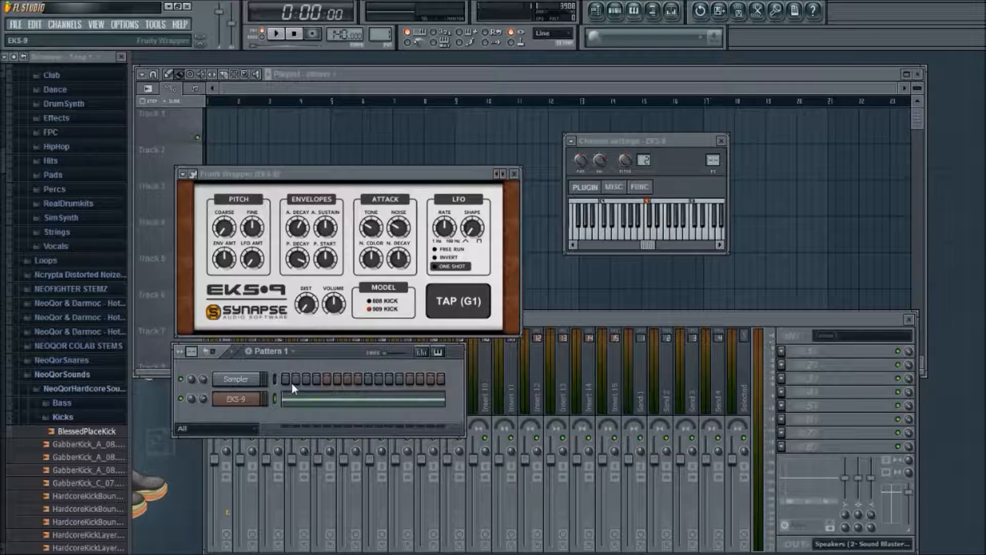
{"action": "key", "text": "ctrl+a"}
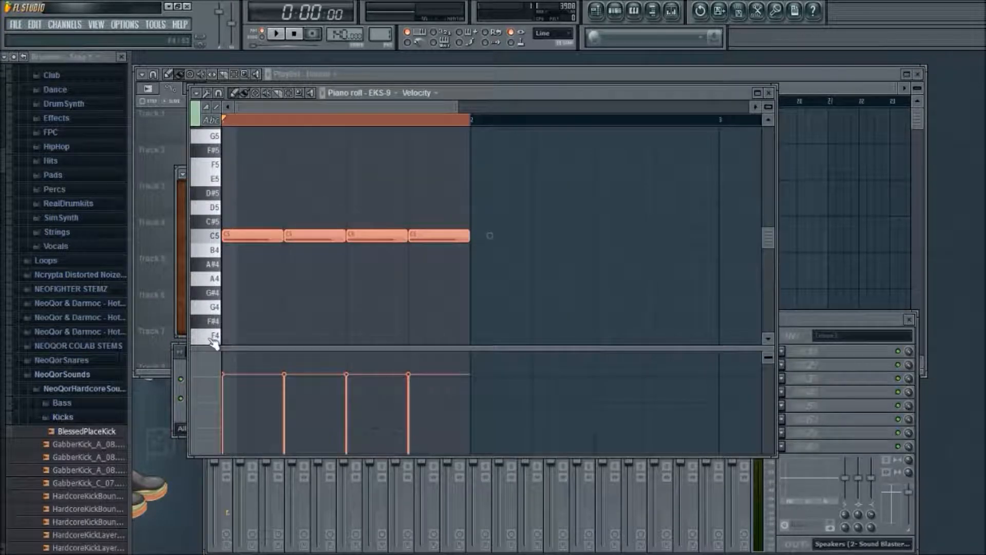
{"action": "key", "text": "ctrl+Down"}
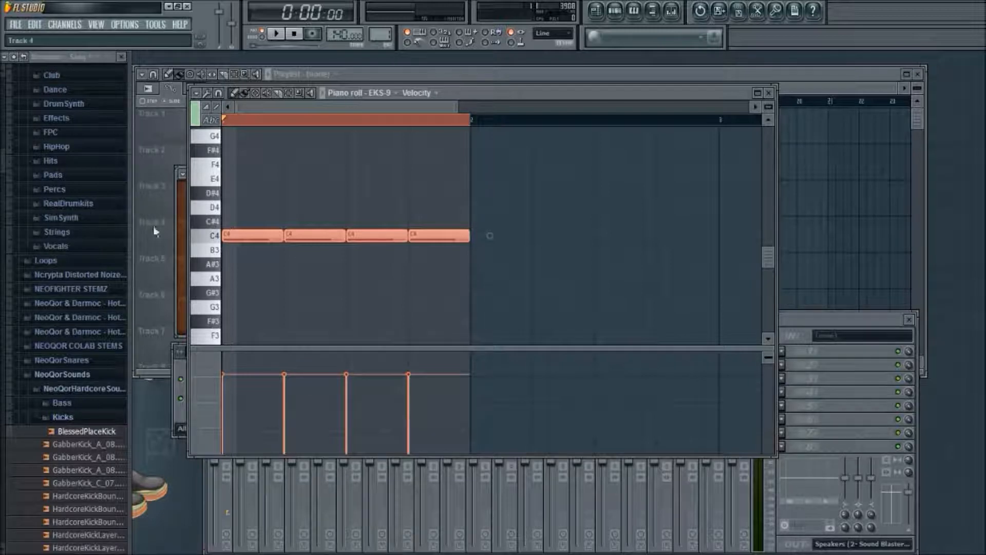
{"action": "left_click", "coordinate": [769, 92]}
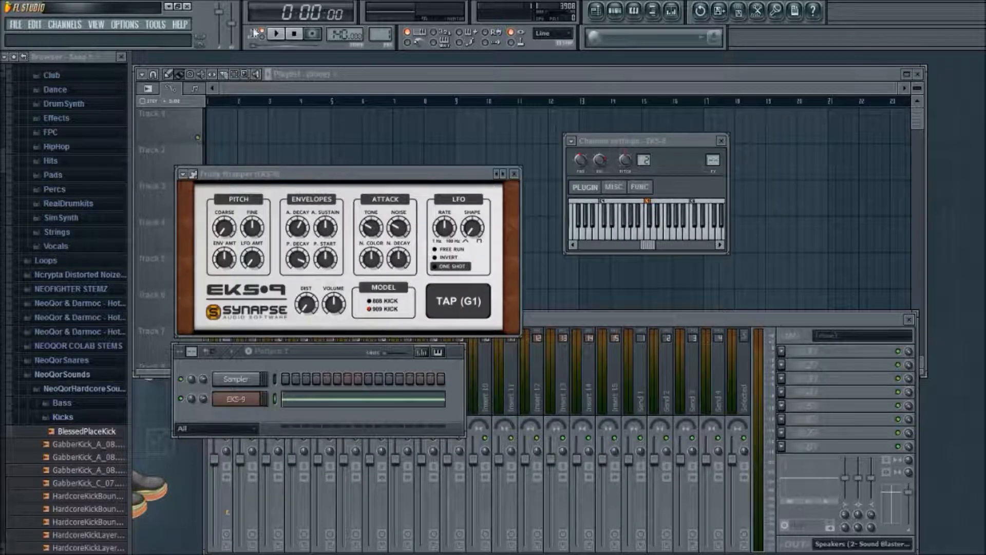
{"action": "left_click", "coordinate": [276, 34]}
{"action": "left_click", "coordinate": [294, 35]}
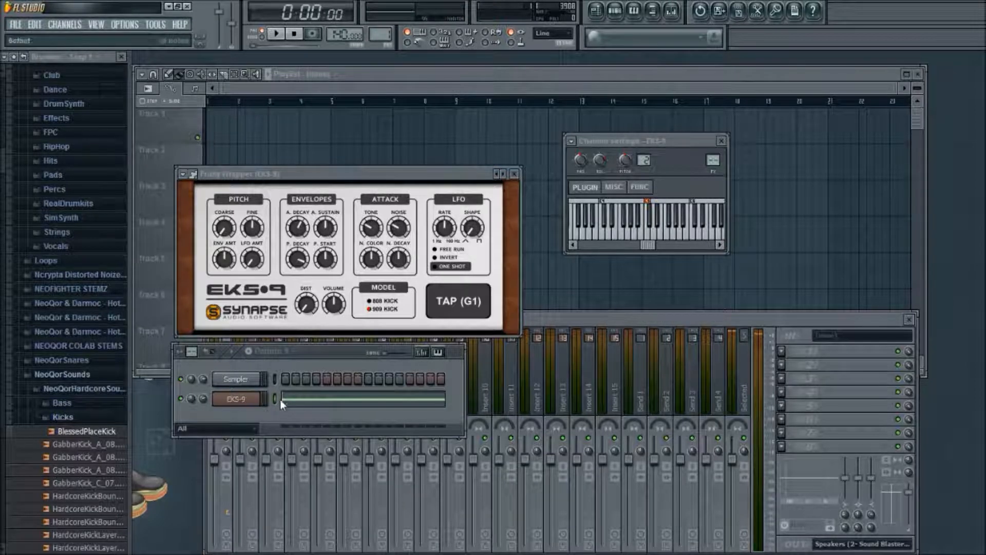
- Reopen the EKS-9 notes in the piano roll and lower all of them by semitones to F3 during playback
{"action": "left_click", "coordinate": [292, 403]}
{"action": "key", "text": "ctrl+a"}
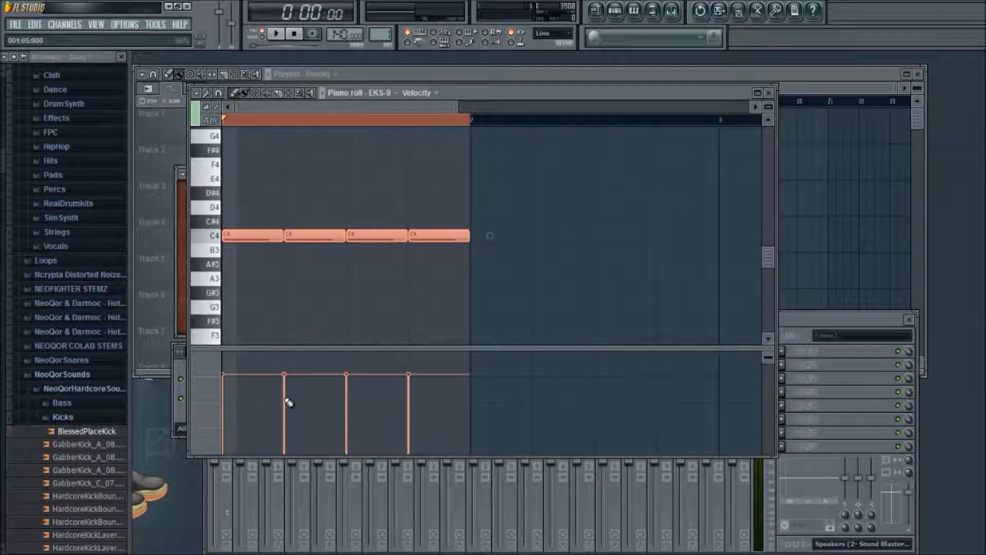
{"action": "key", "text": "Down"}
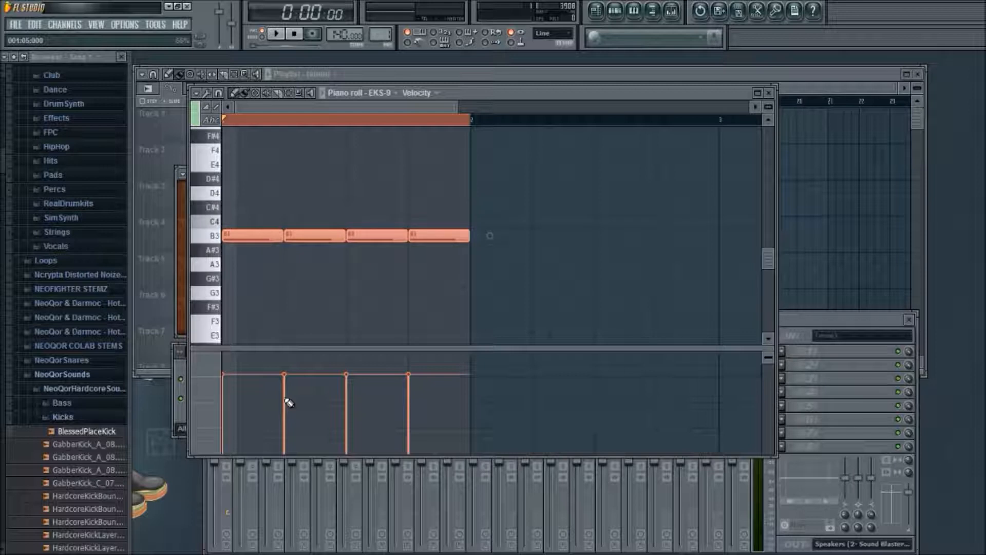
{"action": "key", "text": "space"}
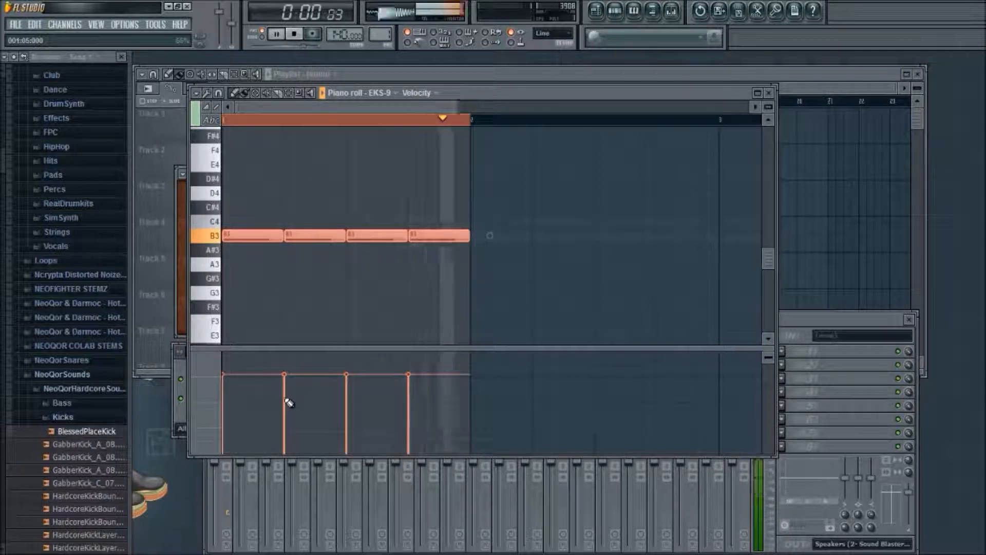
{"action": "key", "text": "Down"}
{"action": "key", "text": "Down"}
{"action": "key", "text": "Down"}
{"action": "key", "text": "Down"}
{"action": "key", "text": "Down"}
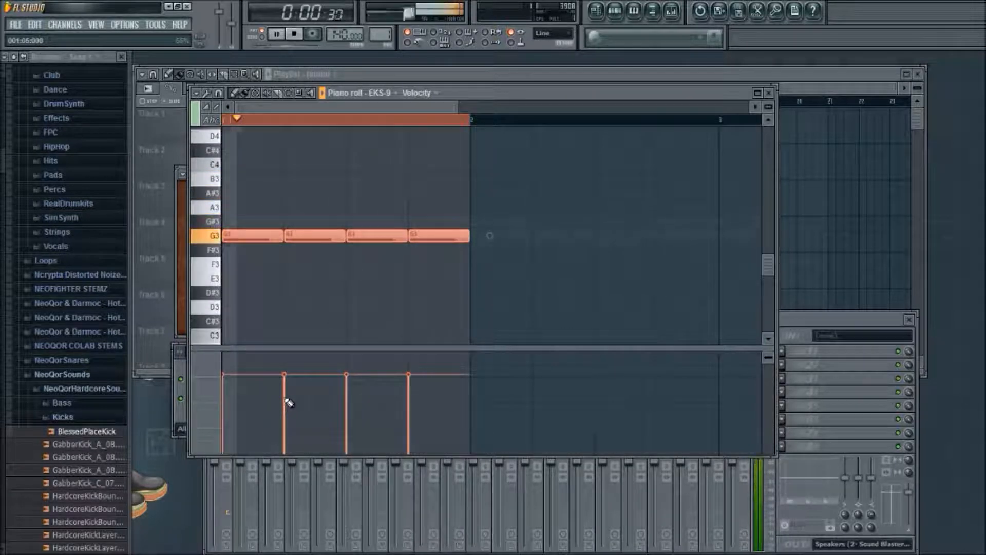
{"action": "key", "text": "Down"}
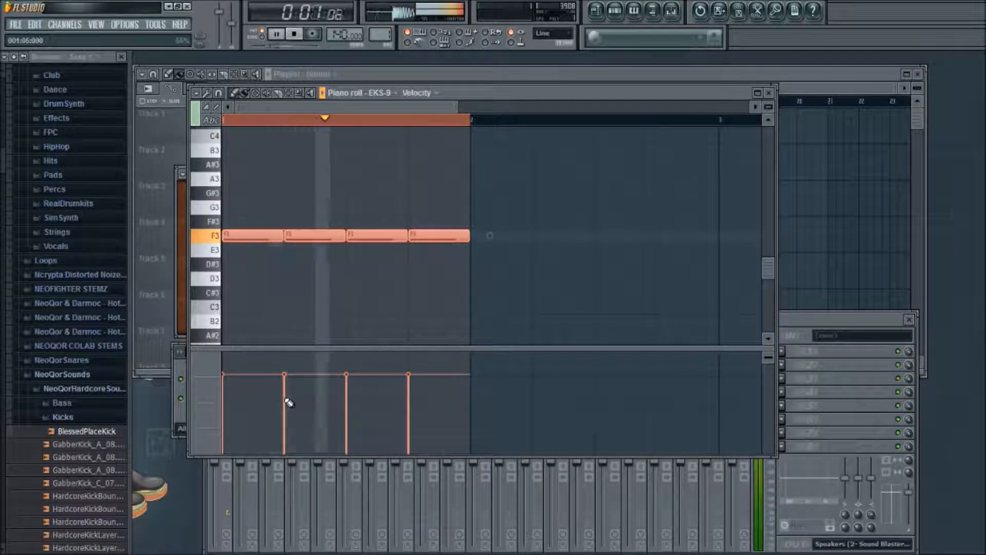
{"action": "key", "text": "space"}
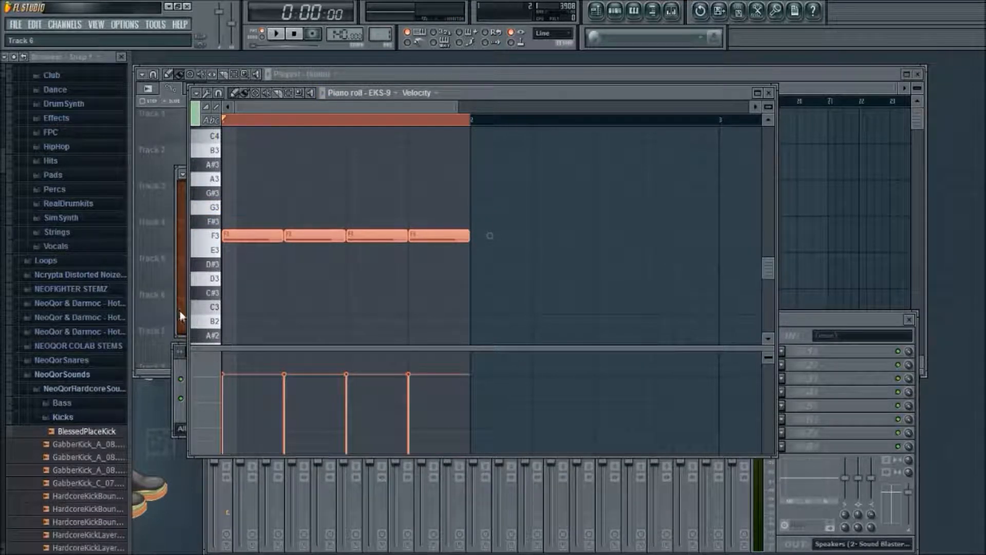
- Load the GTune tuner on the mixer's master track and play the pattern to check the kick's pitch
{"action": "left_click", "coordinate": [852, 319]}
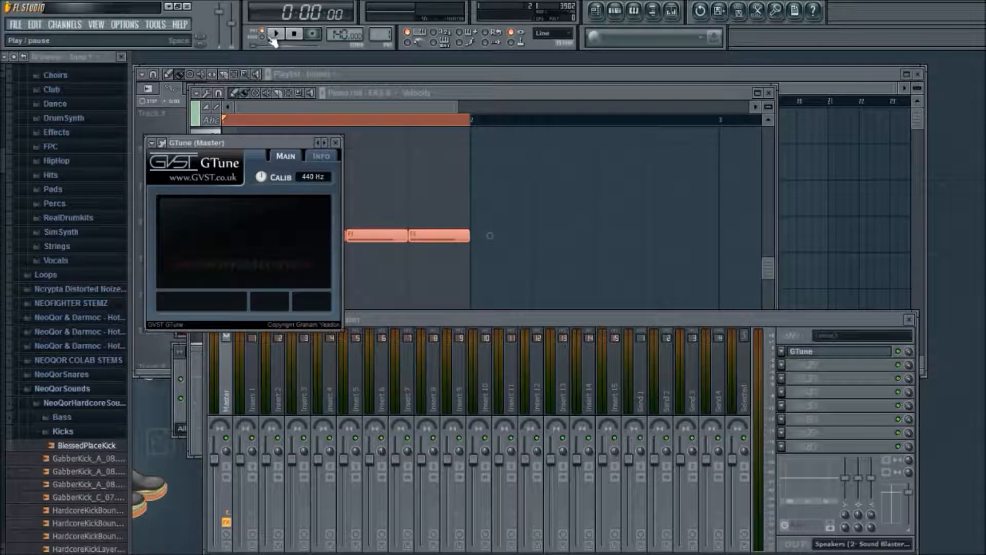
{"action": "left_click_drag", "start_coordinate": [199, 143], "coordinate": [273, 268]}
{"action": "left_click", "coordinate": [286, 35]}
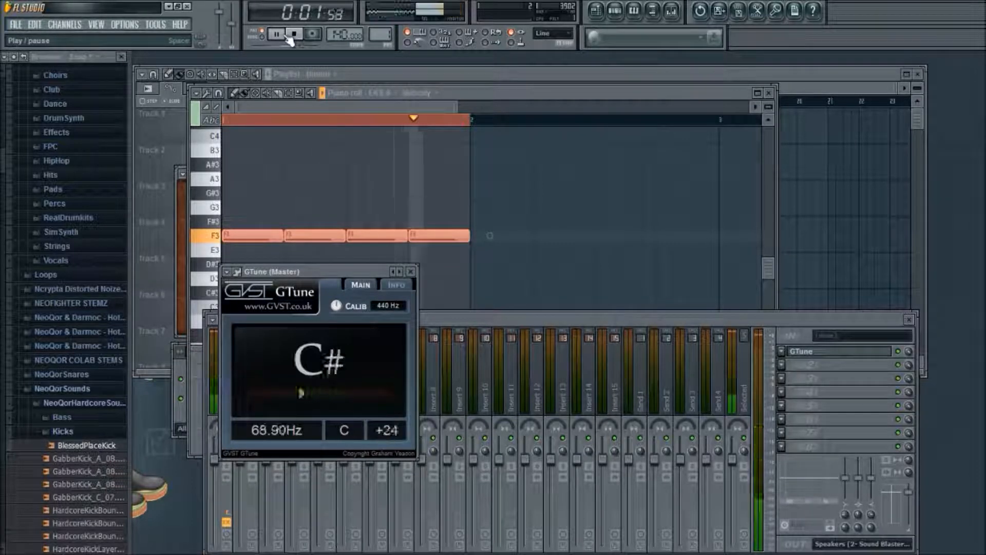
{"action": "left_click", "coordinate": [293, 33]}
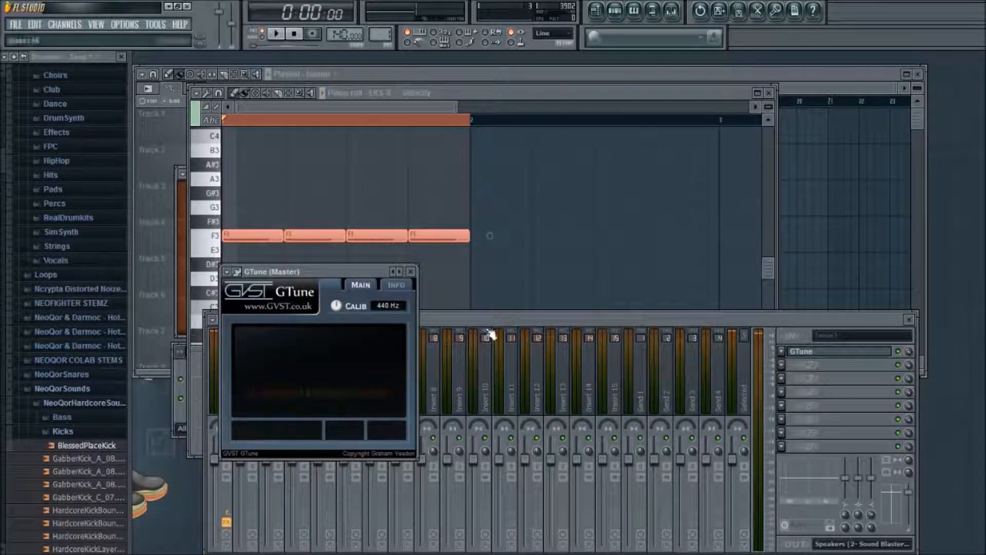
{"action": "left_click", "coordinate": [410, 271]}
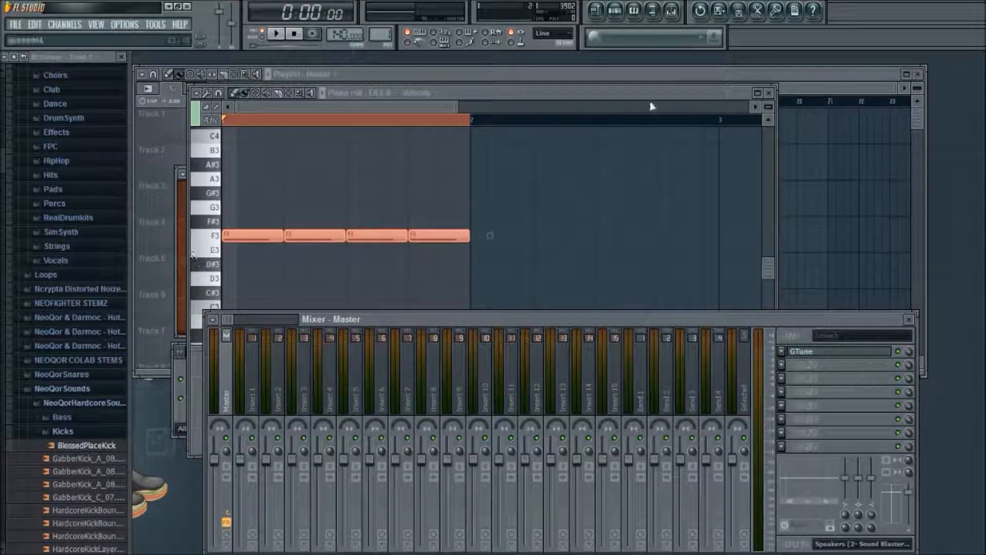
- Close the piano roll, show the step sequencer and rename the EKS-9 channel as Punch C
{"action": "left_click", "coordinate": [767, 93]}
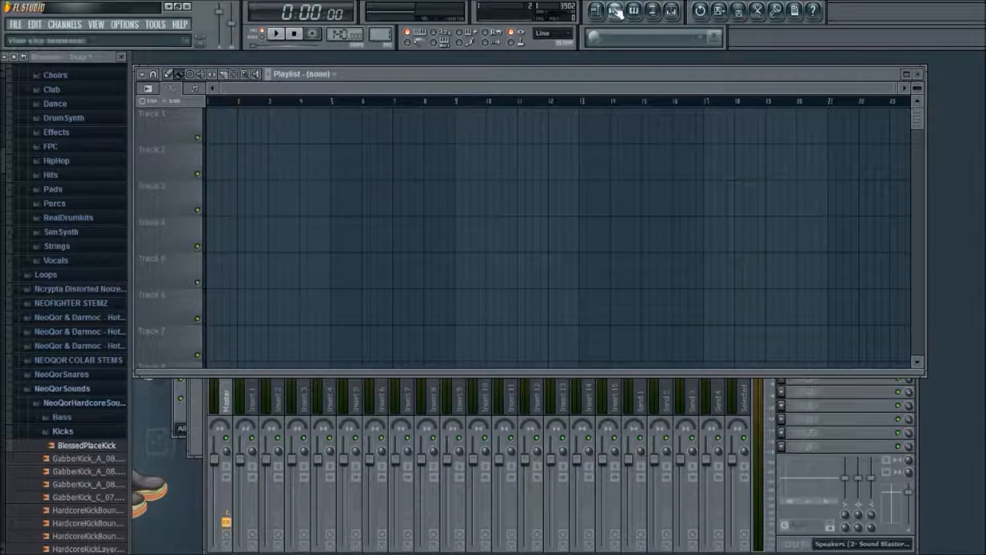
{"action": "key", "text": "F6"}
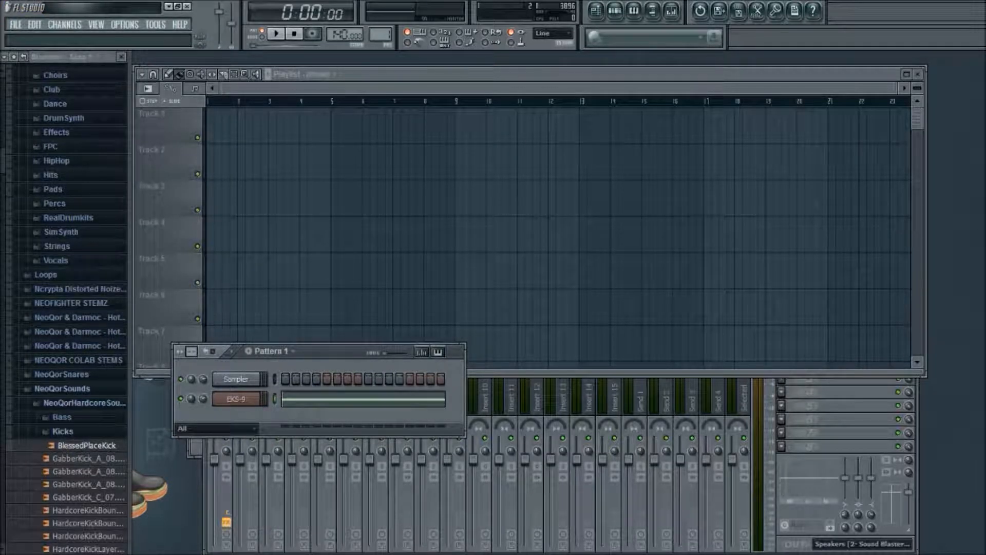
{"action": "key", "text": "Return"}
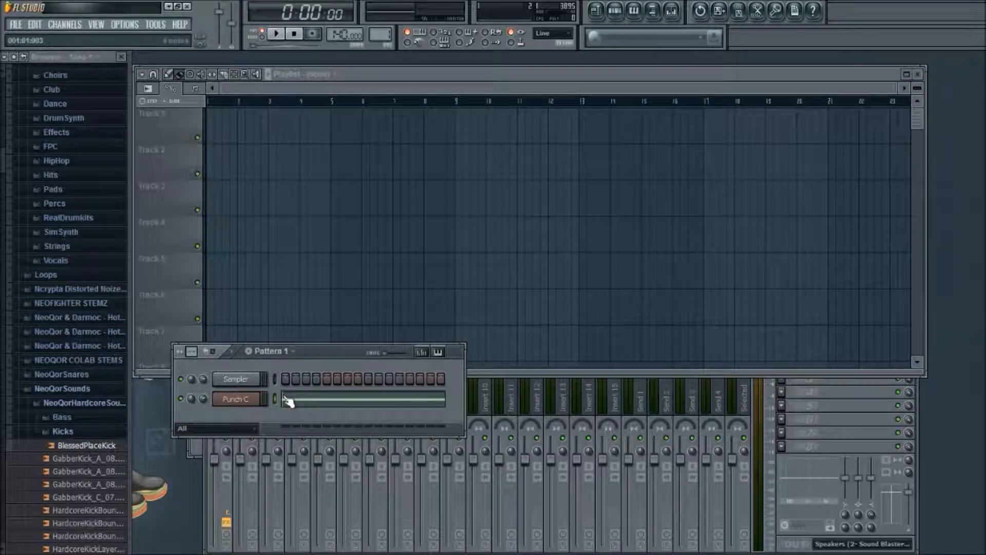
- Adjust Punch C's amp decay and amp sustain during playback and set its distortion to 0.1
{"action": "left_click", "coordinate": [223, 403]}
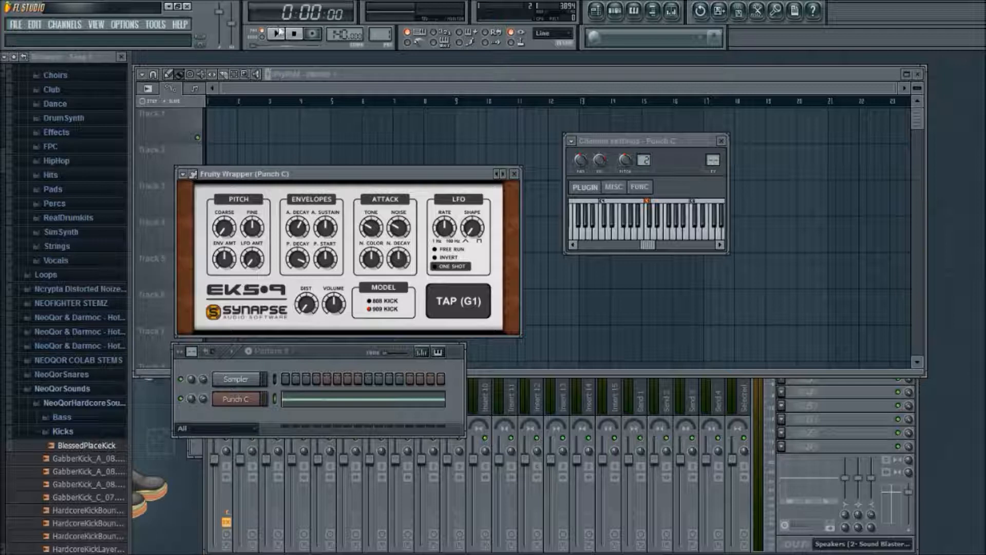
{"action": "left_click", "coordinate": [278, 33]}
{"action": "left_click_drag", "start_coordinate": [300, 228], "coordinate": [307, 250]}
{"action": "left_click", "coordinate": [324, 228]}
{"action": "left_click_drag", "start_coordinate": [307, 312], "coordinate": [309, 303]}
{"action": "key", "text": "space"}
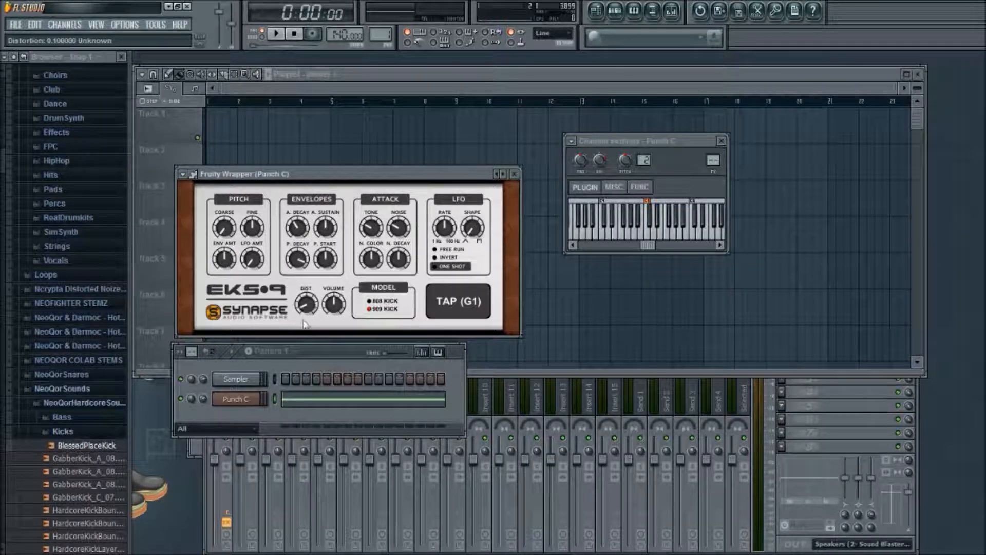
- Fine-tune Punch C's pitch decay, amp sustain and pitch start while the pattern plays
{"action": "left_click", "coordinate": [276, 35]}
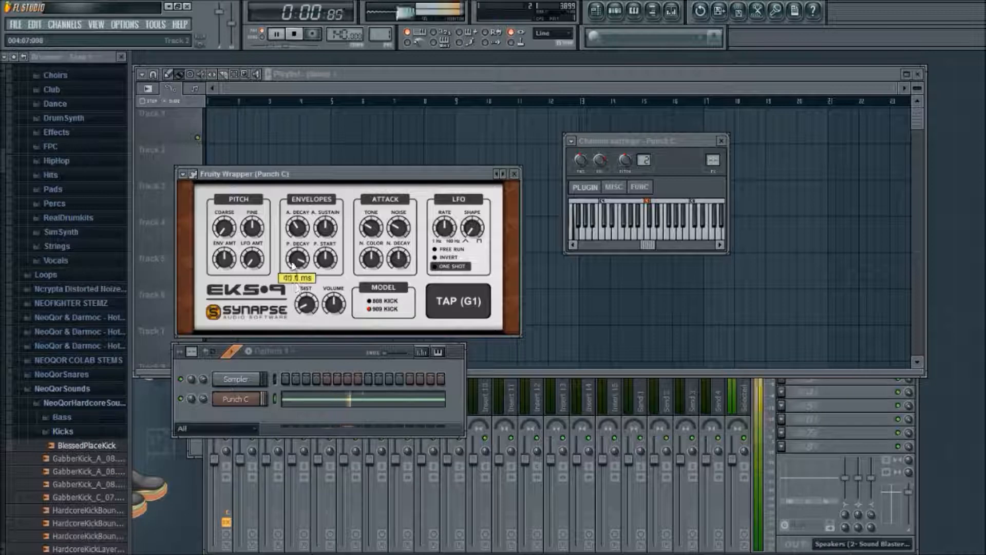
{"action": "left_click_drag", "start_coordinate": [304, 328], "coordinate": [333, 227]}
{"action": "mouse_move", "coordinate": [330, 264]}
{"action": "left_mouse_down"}
{"action": "mouse_move", "coordinate": [328, 240]}
{"action": "mouse_move", "coordinate": [327, 284]}
{"action": "mouse_move", "coordinate": [330, 262]}
{"action": "left_mouse_up"}
{"action": "left_click", "coordinate": [283, 35]}
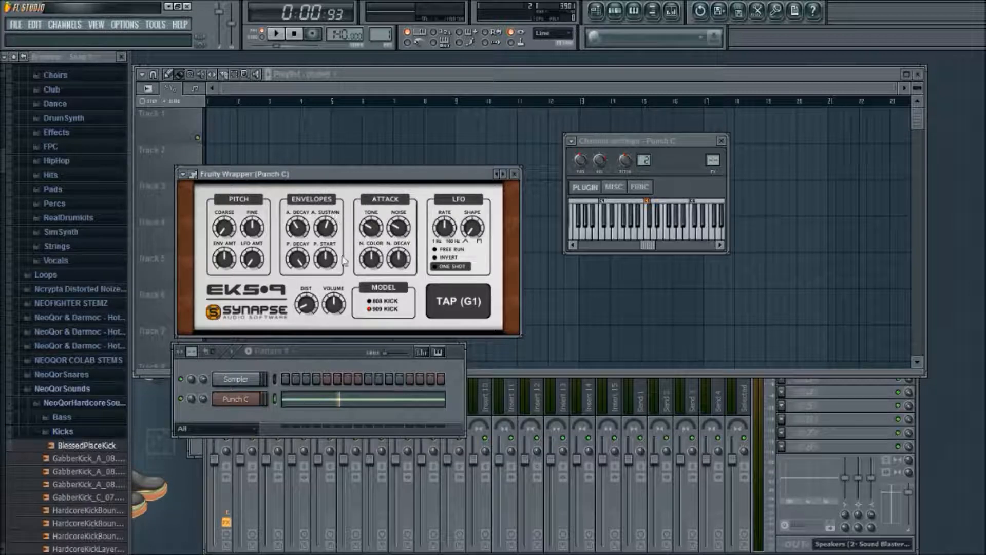
{"action": "left_click", "coordinate": [268, 78]}
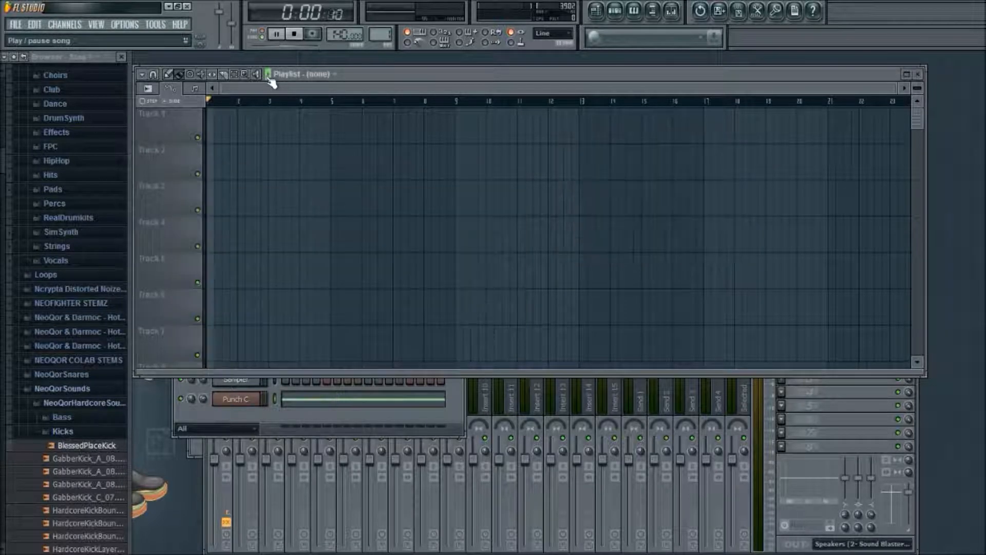
{"action": "left_click", "coordinate": [295, 35]}
{"action": "left_click", "coordinate": [262, 35]}
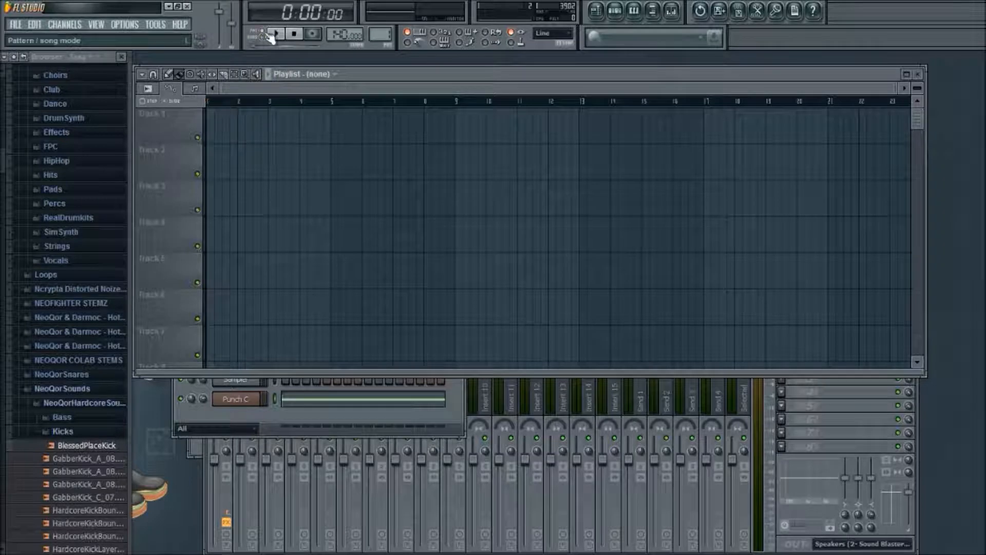
- Audition the kick pattern and bring up the Punch C plugin window
{"action": "left_click", "coordinate": [276, 35]}
{"action": "left_click", "coordinate": [237, 399]}
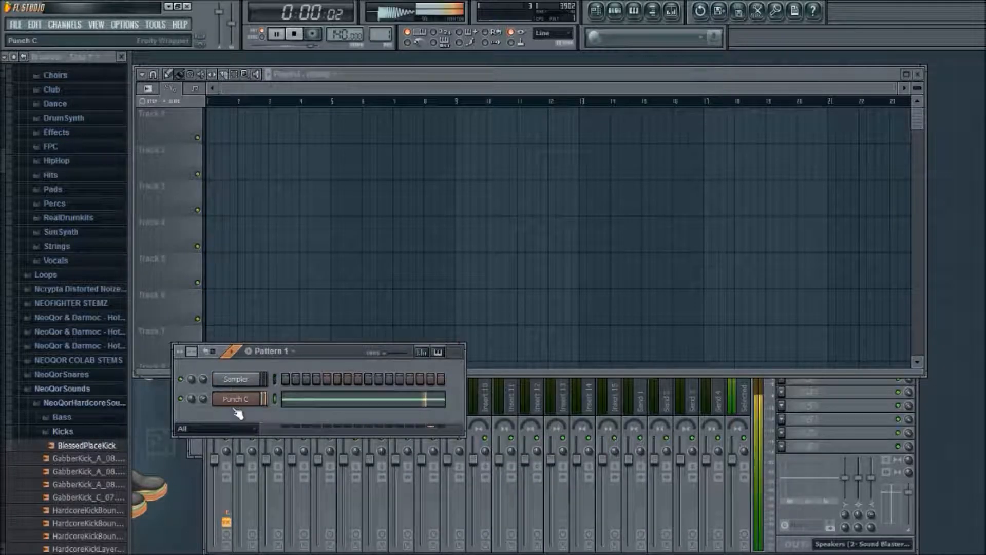
{"action": "key", "text": "space"}
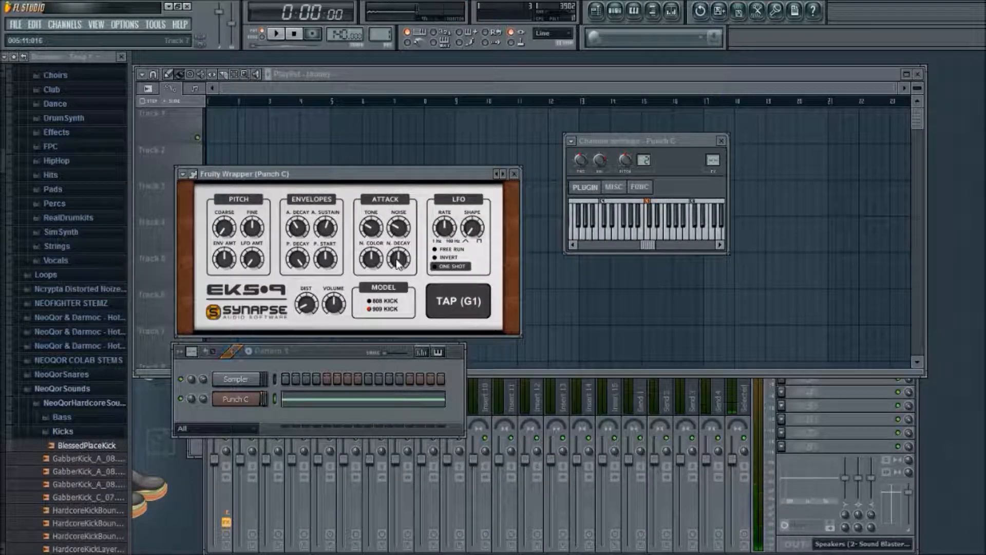
- Adjust Punch C's pitch start and attack noise color while the pattern plays
{"action": "key", "text": "space"}
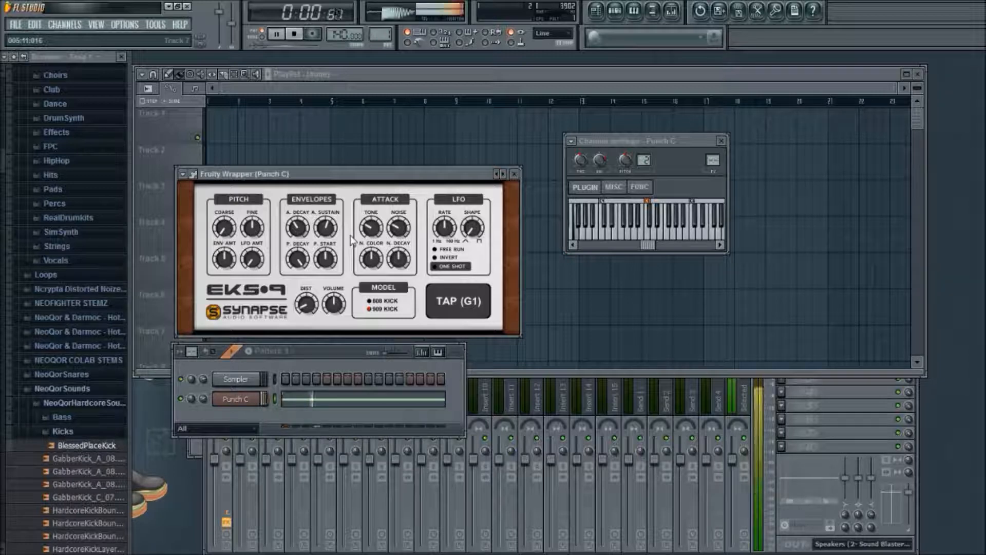
{"action": "left_click_drag", "start_coordinate": [322, 260], "coordinate": [331, 214]}
{"action": "left_click_drag", "start_coordinate": [325, 259], "coordinate": [306, 278]}
{"action": "left_click_drag", "start_coordinate": [371, 258], "coordinate": [373, 234]}
{"action": "key", "text": "space"}
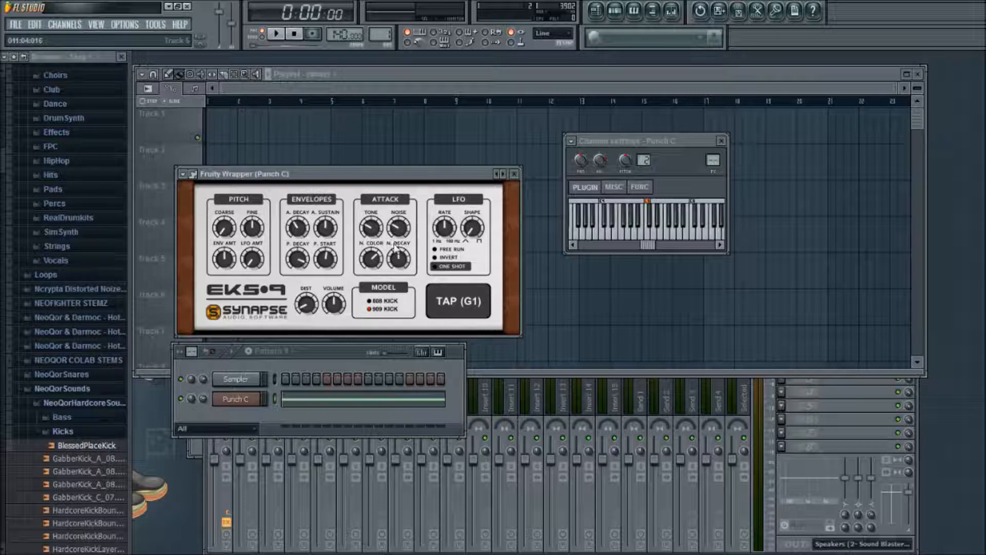
- Set Punch C's attack noise decay to 0.475 while the pattern plays
{"action": "key", "text": "space"}
{"action": "left_click_drag", "start_coordinate": [370, 258], "coordinate": [403, 271]}
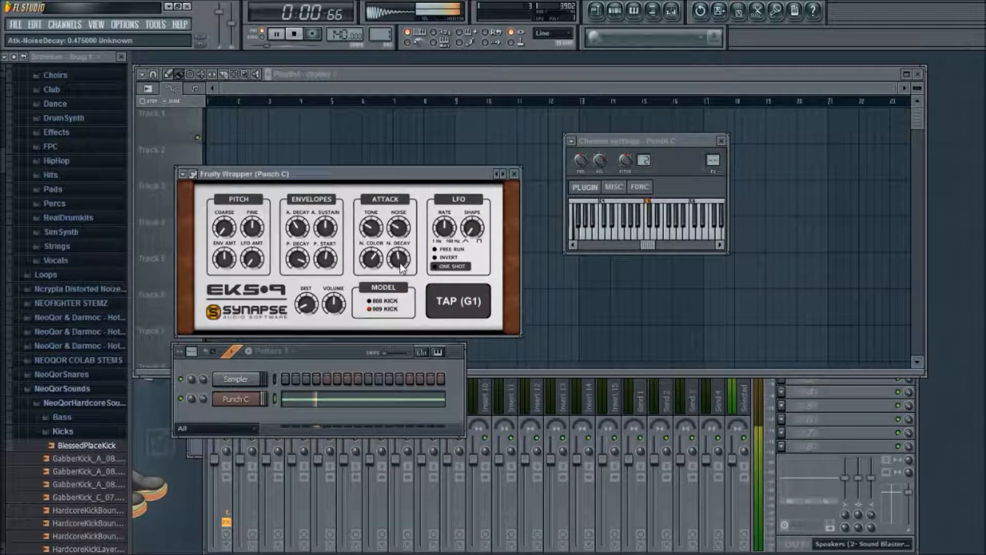
{"action": "key", "text": "space"}
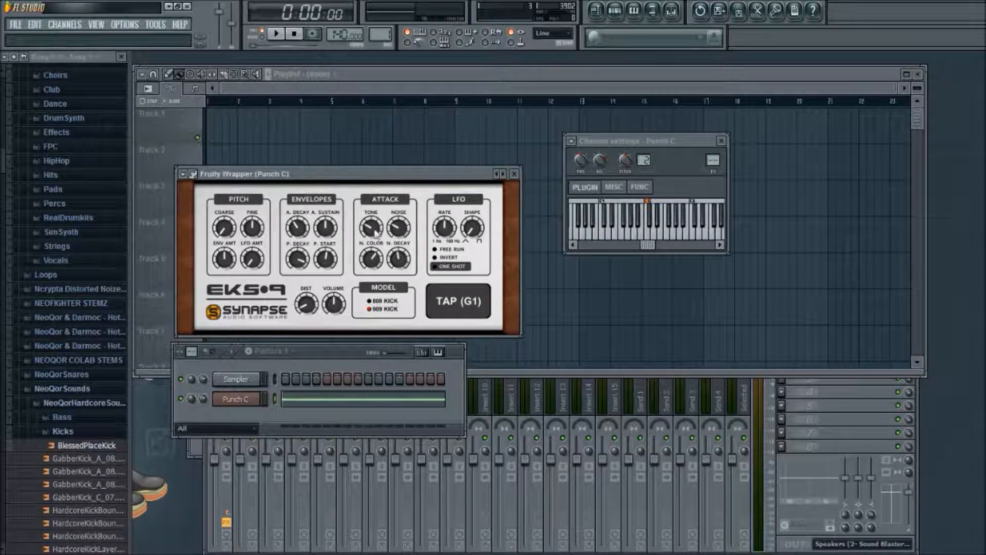
- Set Punch C's attack tone to 0.645 and attack noise to 0.21 while listening to the pattern
{"action": "key", "text": "space"}
{"action": "left_click_drag", "start_coordinate": [377, 234], "coordinate": [378, 186]}
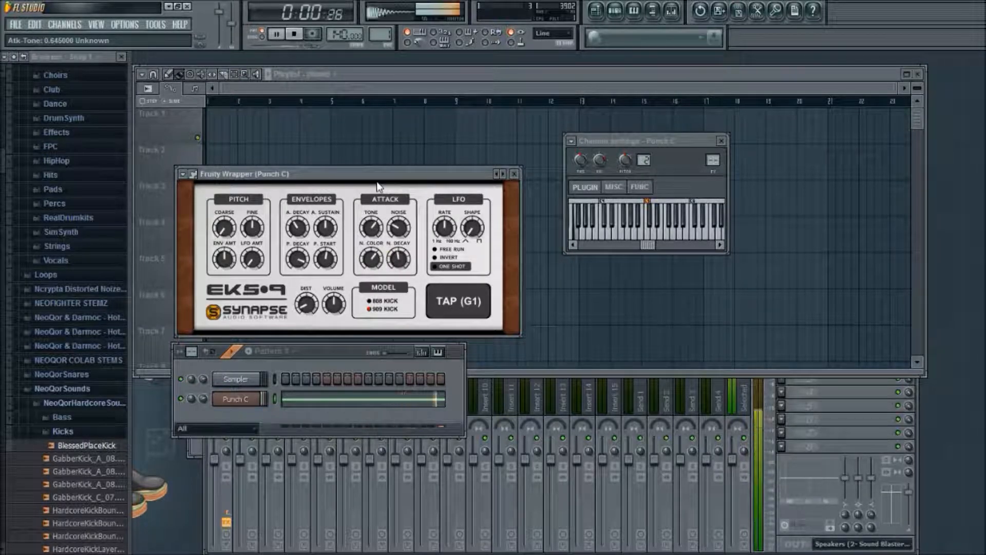
{"action": "key", "text": "space"}
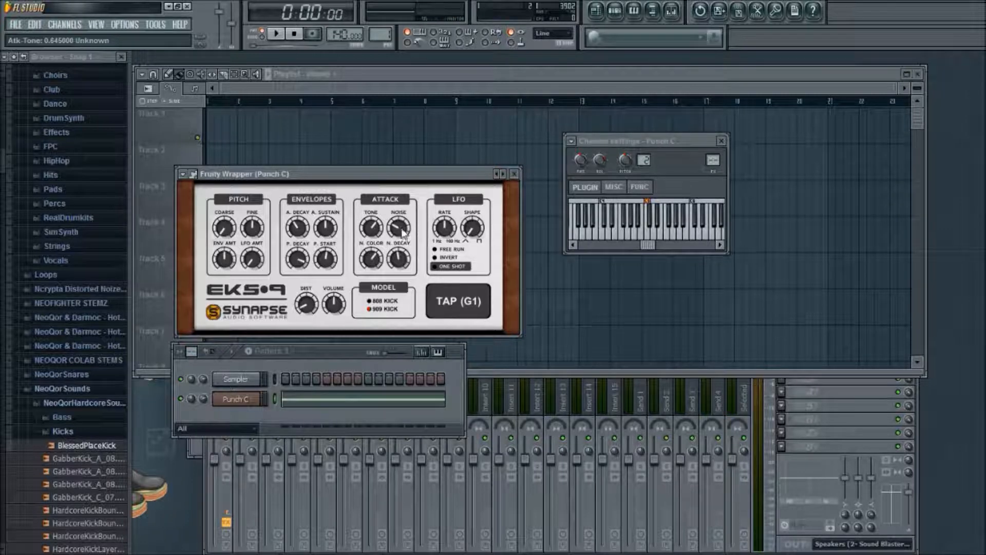
{"action": "key", "text": "space"}
{"action": "left_click_drag", "start_coordinate": [404, 226], "coordinate": [385, 244]}
{"action": "key", "text": "space"}
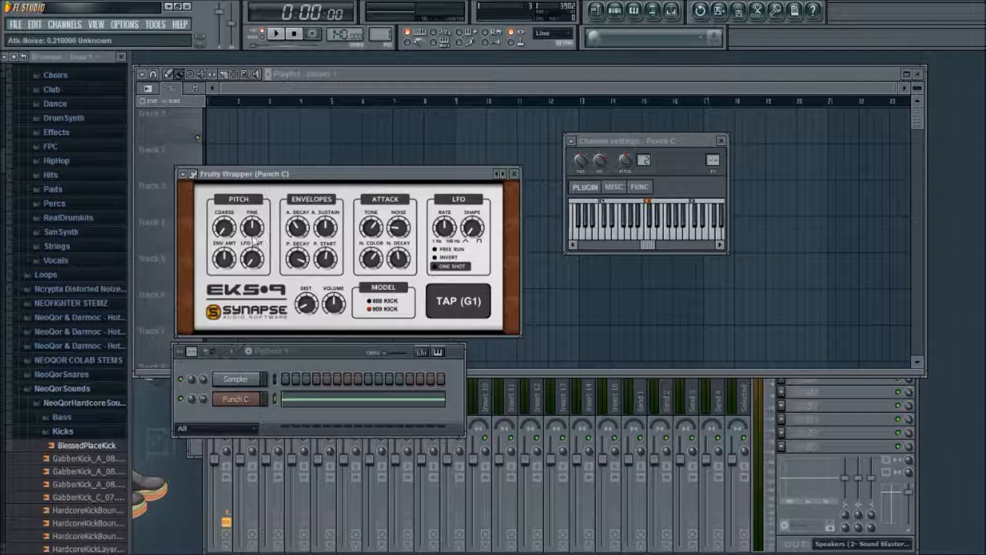
- Set Punch C's pitch envelope amount to 0.545 during playback and audition single hits with the tap pad
{"action": "key", "text": "space"}
{"action": "mouse_move", "coordinate": [225, 259]}
{"action": "left_mouse_down"}
{"action": "mouse_move", "coordinate": [224, 325]}
{"action": "mouse_move", "coordinate": [252, 202]}
{"action": "mouse_move", "coordinate": [236, 260]}
{"action": "left_mouse_up"}
{"action": "left_click", "coordinate": [263, 290]}
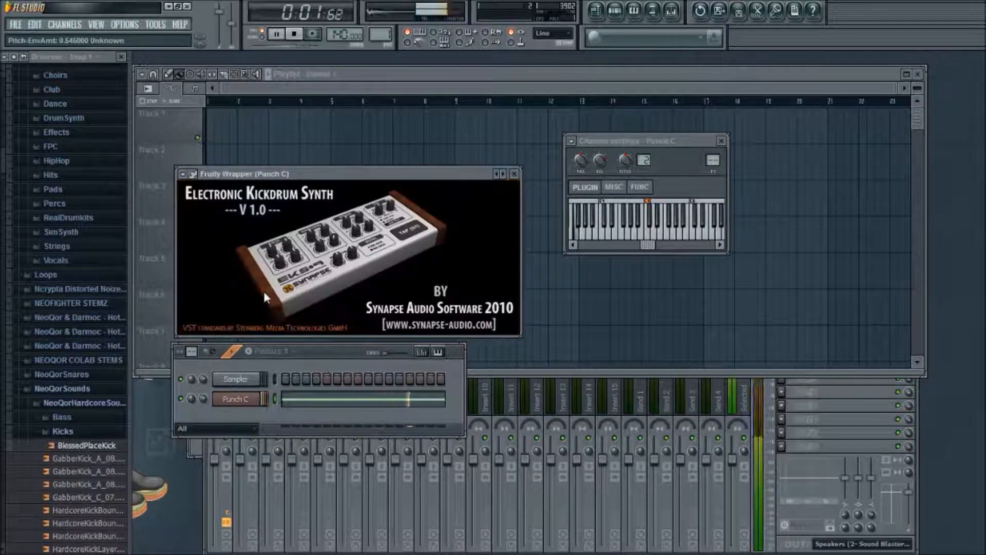
{"action": "left_click", "coordinate": [263, 291]}
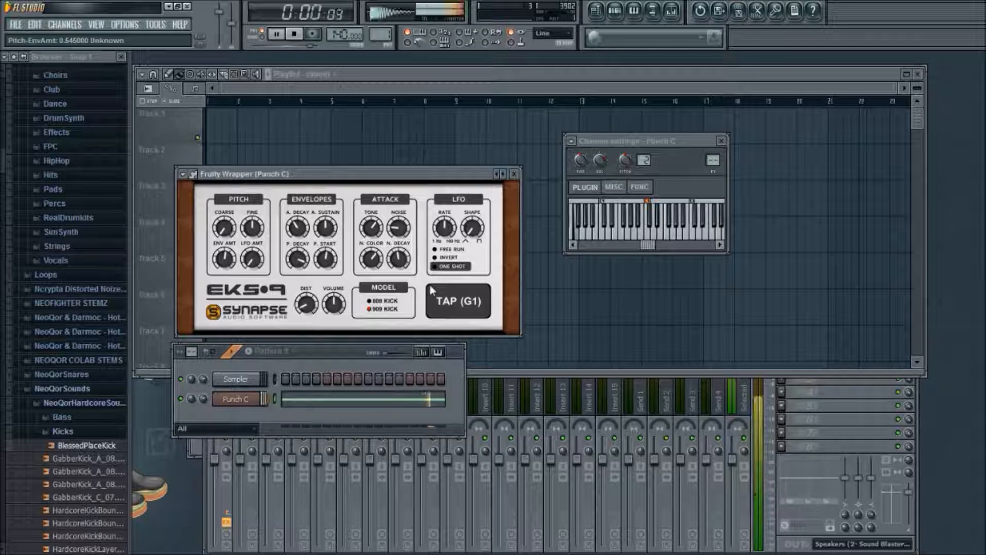
{"action": "key", "text": "space"}
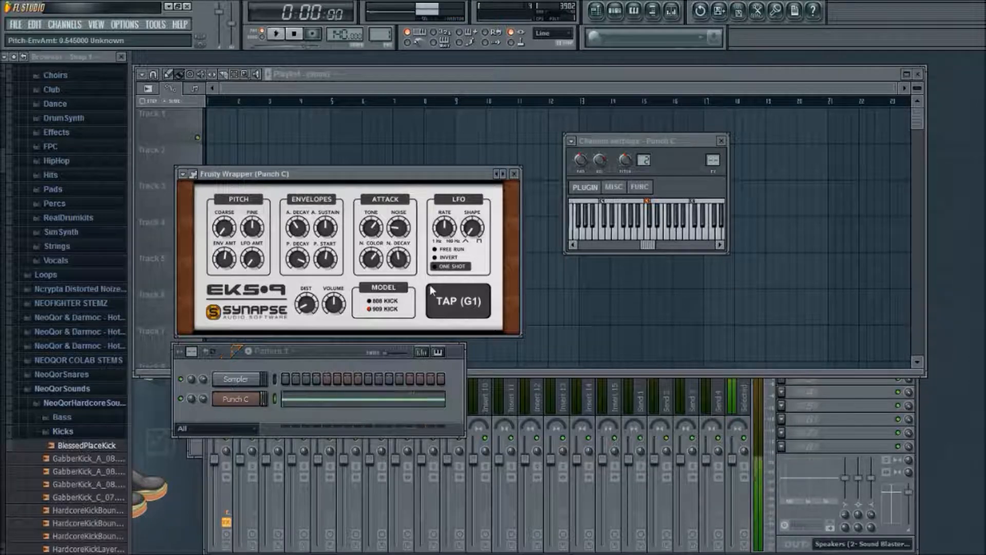
{"action": "left_click", "coordinate": [447, 301]}
{"action": "left_click", "coordinate": [447, 301]}
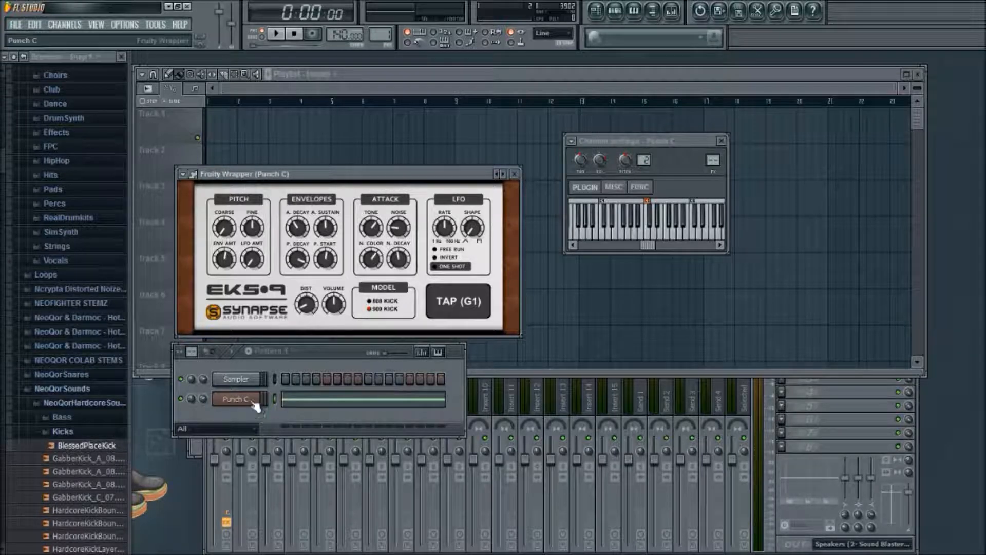
- Route the Punch C channel to the first mixer insert and name that track Punch C
{"action": "left_click", "coordinate": [588, 396]}
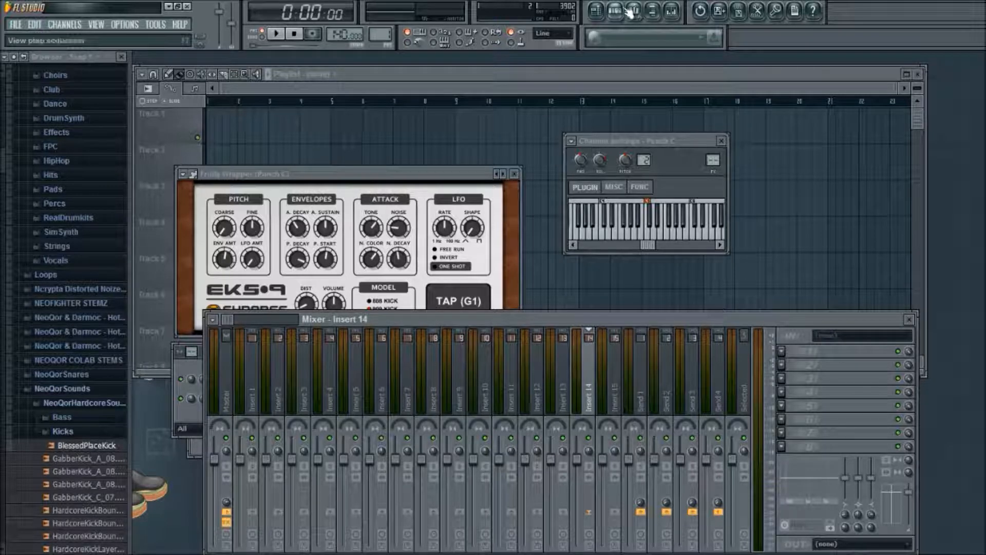
{"action": "left_click", "coordinate": [202, 437]}
{"action": "left_click", "coordinate": [363, 320]}
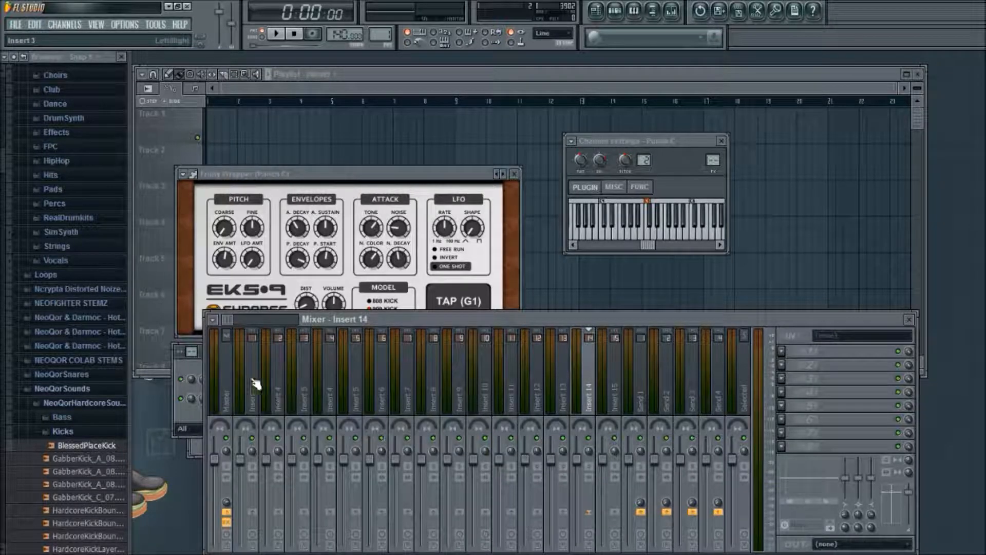
{"action": "left_click", "coordinate": [252, 383]}
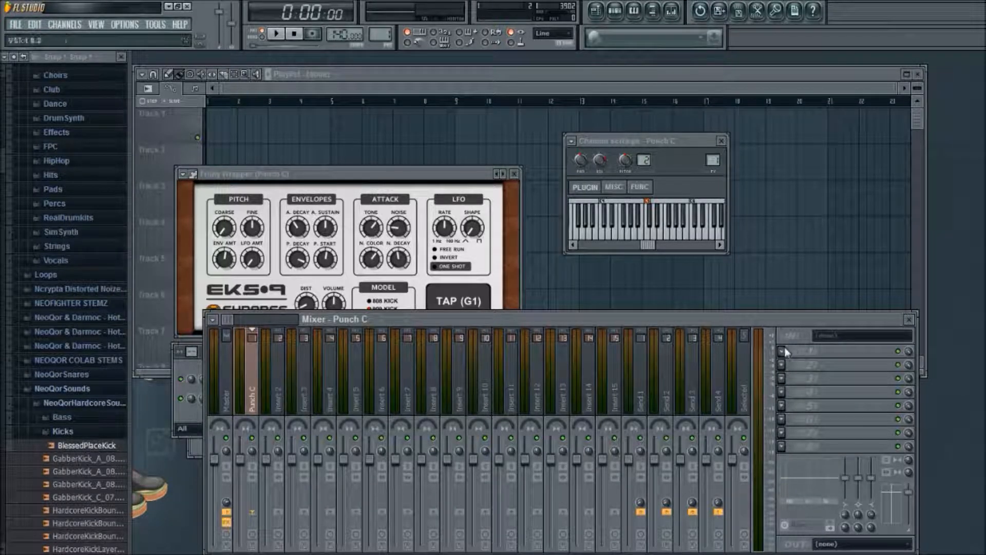
- Load Edison on the Punch C mixer track, arm it for recording on input and try the playback
{"action": "key", "text": "ctrl+e"}
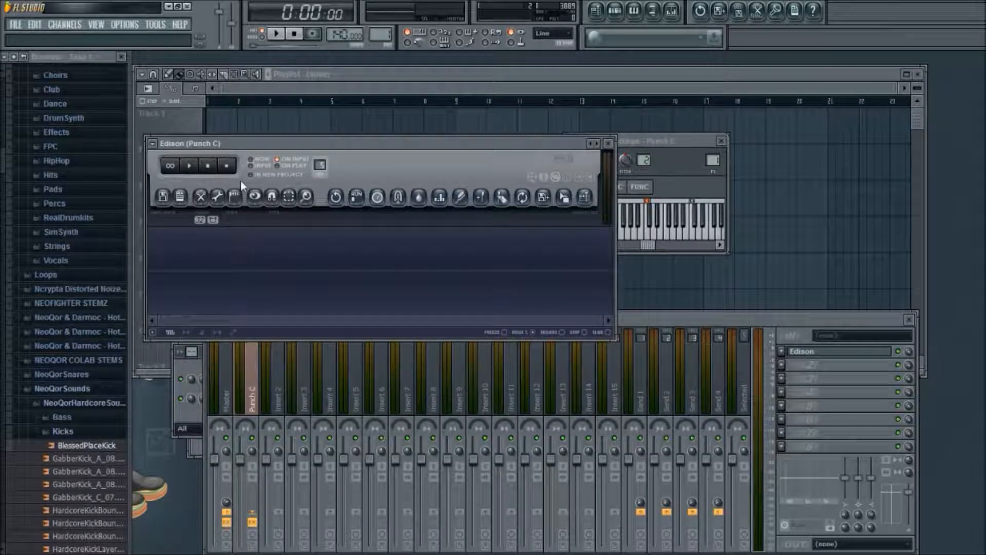
{"action": "left_click", "coordinate": [226, 165]}
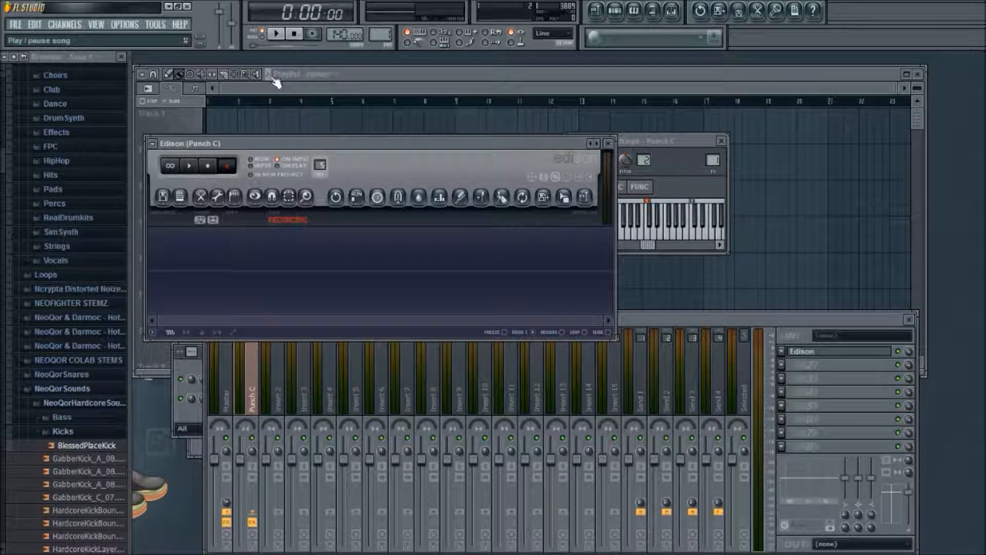
{"action": "left_click", "coordinate": [276, 82]}
{"action": "key", "text": "space"}
{"action": "key", "text": "space"}
- Close all windows except the step sequencer, move it out of the mixer's way and reopen the mixer
{"action": "key", "text": "F6"}
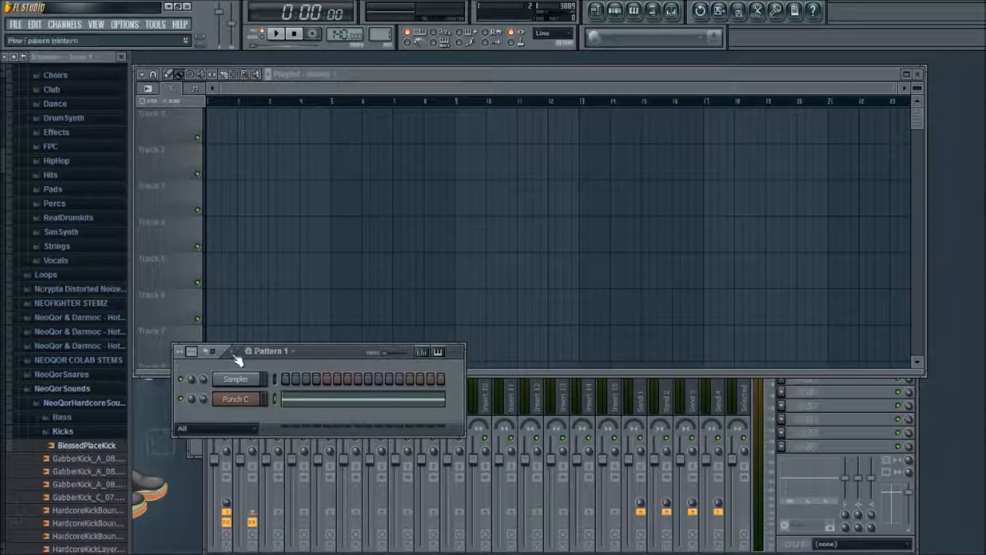
{"action": "key", "text": "F7"}
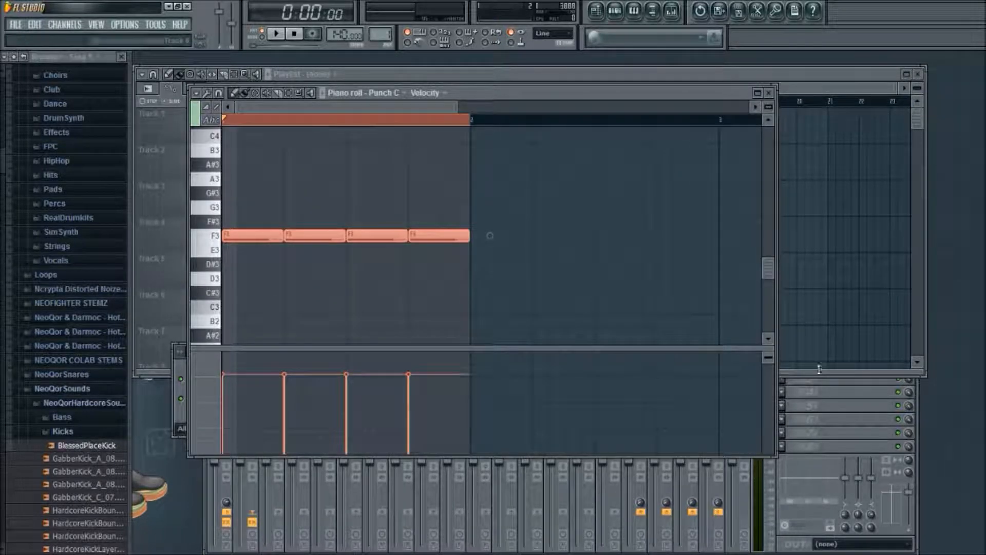
{"action": "key", "text": "F12"}
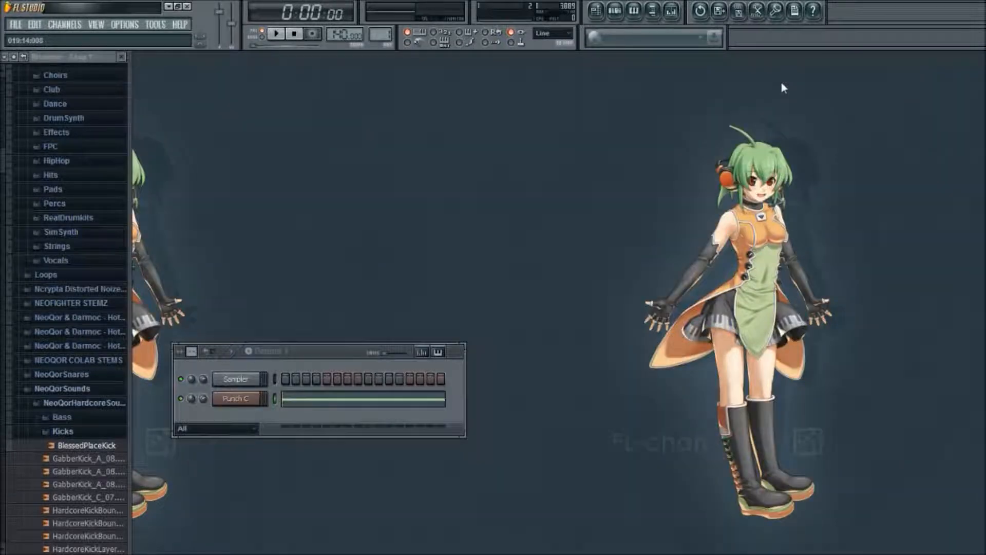
{"action": "left_click_drag", "start_coordinate": [328, 350], "coordinate": [322, 75]}
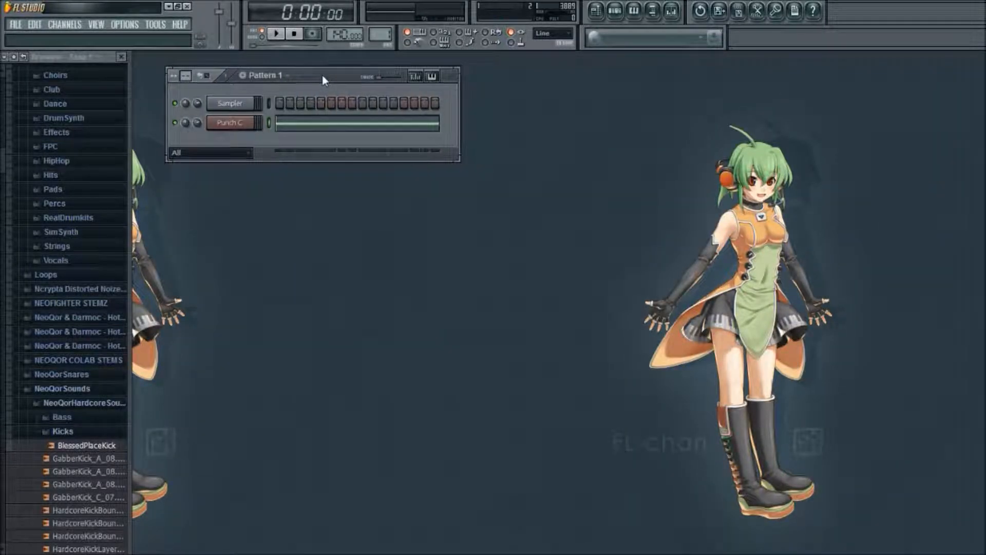
{"action": "left_click", "coordinate": [673, 10]}
- Reopen Edison on the Punch C track and record several kick hits from the playing pattern
{"action": "key", "text": "ctrl+e"}
{"action": "left_click_drag", "start_coordinate": [274, 153], "coordinate": [295, 174]}
{"action": "left_click", "coordinate": [276, 33]}
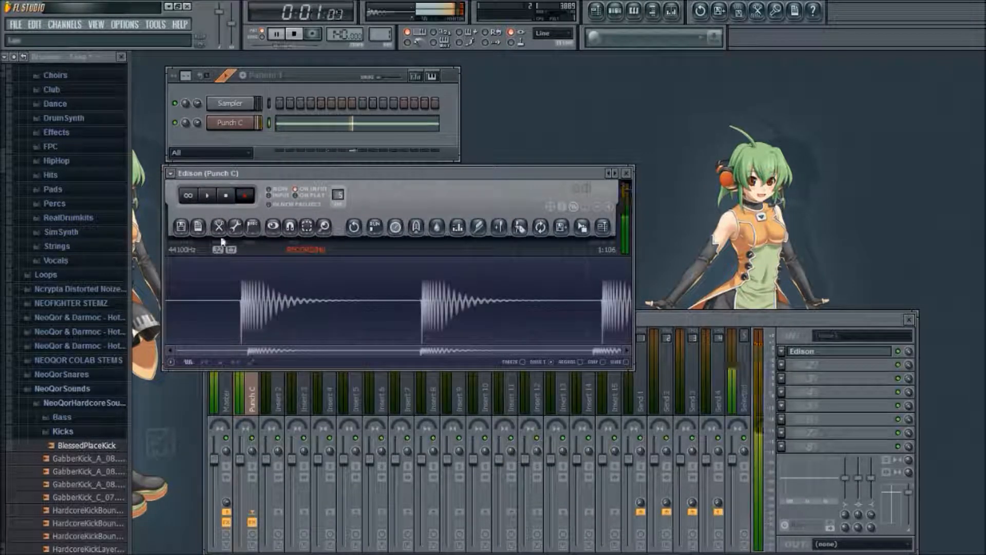
{"action": "left_click", "coordinate": [244, 195]}
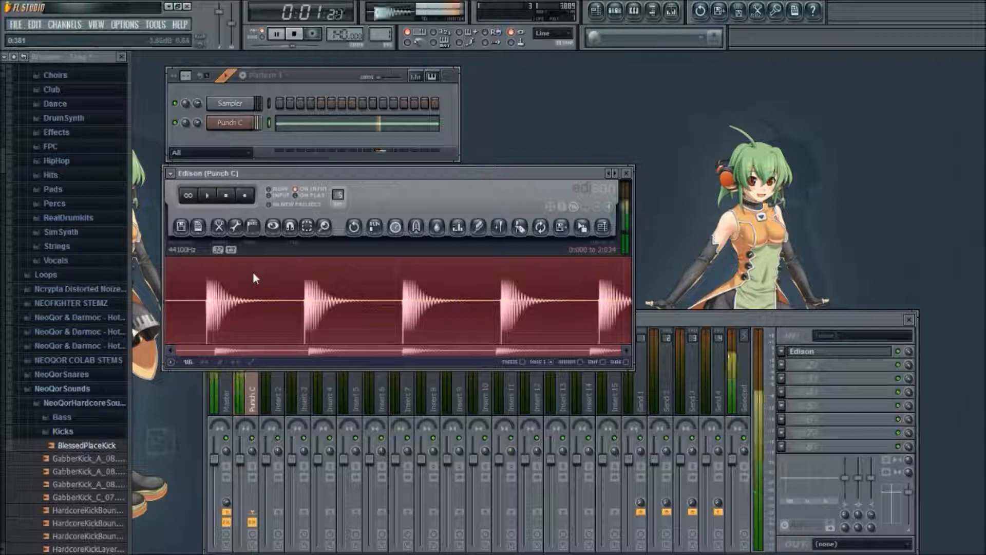
{"action": "left_click", "coordinate": [295, 35]}
- Trim the Edison recording to its second kick hit and delete the silence before the hit starts
{"action": "left_click_drag", "start_coordinate": [302, 306], "coordinate": [404, 311]}
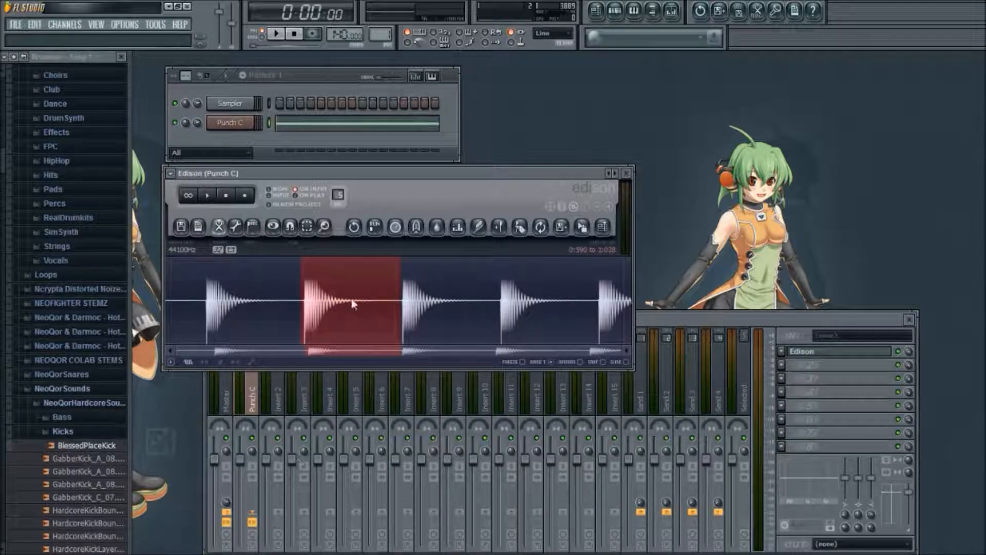
{"action": "double_click", "coordinate": [352, 175]}
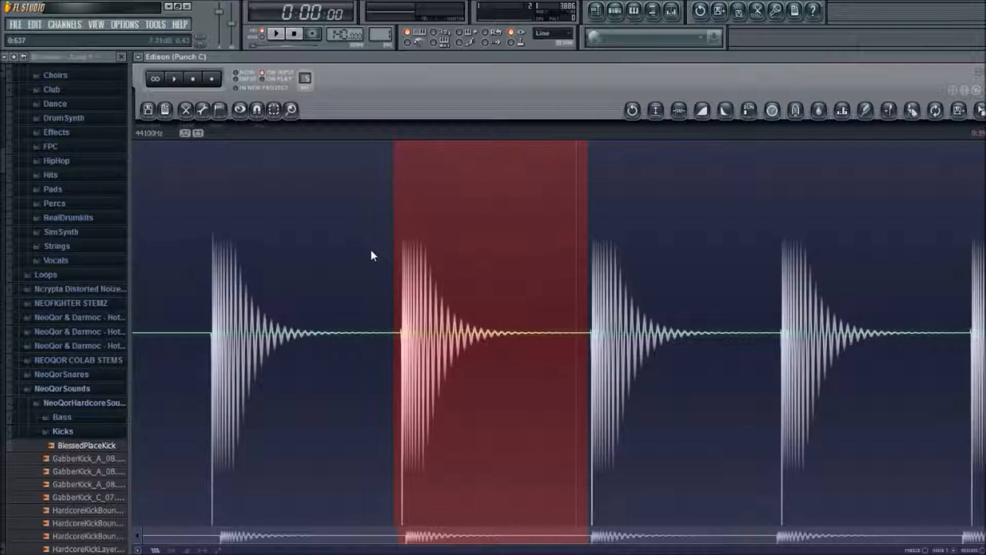
{"action": "key", "text": "ctrl+Delete"}
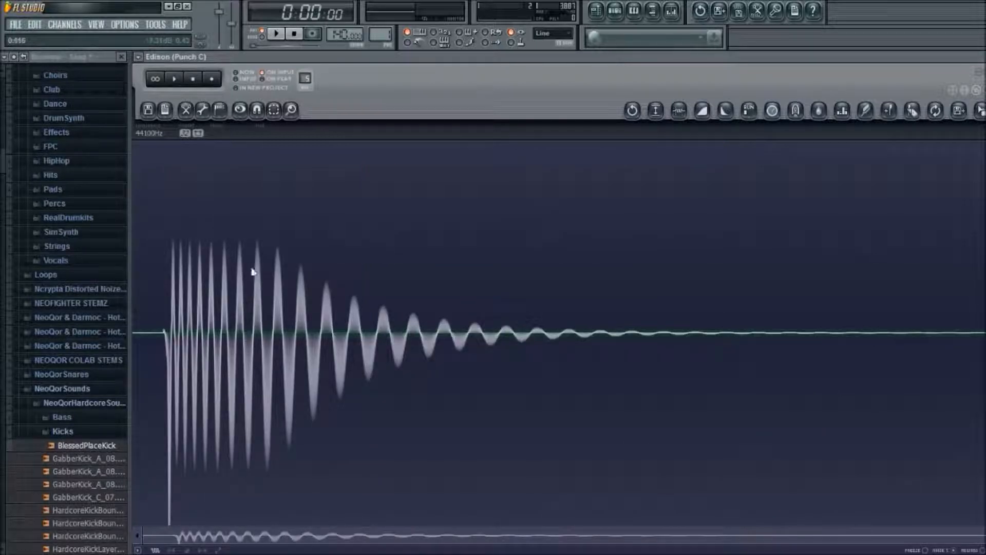
{"action": "left_click_drag", "start_coordinate": [162, 333], "coordinate": [118, 338]}
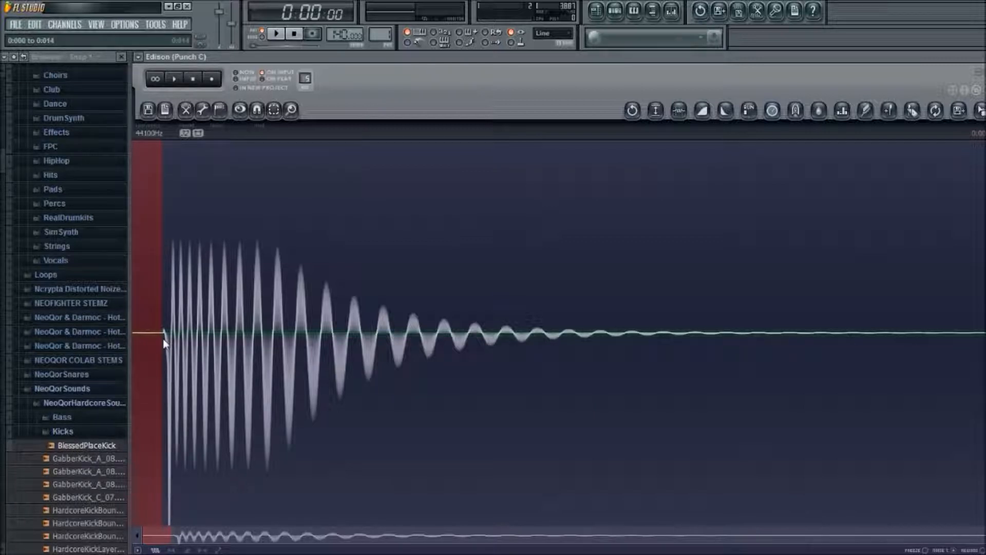
{"action": "key", "text": "Delete"}
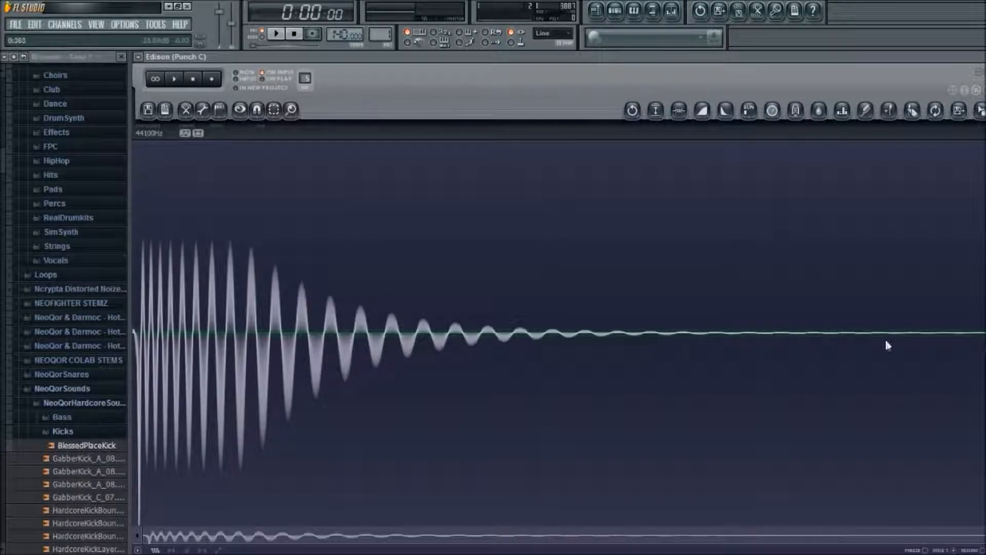
- Cut the silent tail off the end of the recorded kick
{"action": "scroll", "coordinate": [932, 332], "scroll_direction": "up", "scroll_amount": 5}
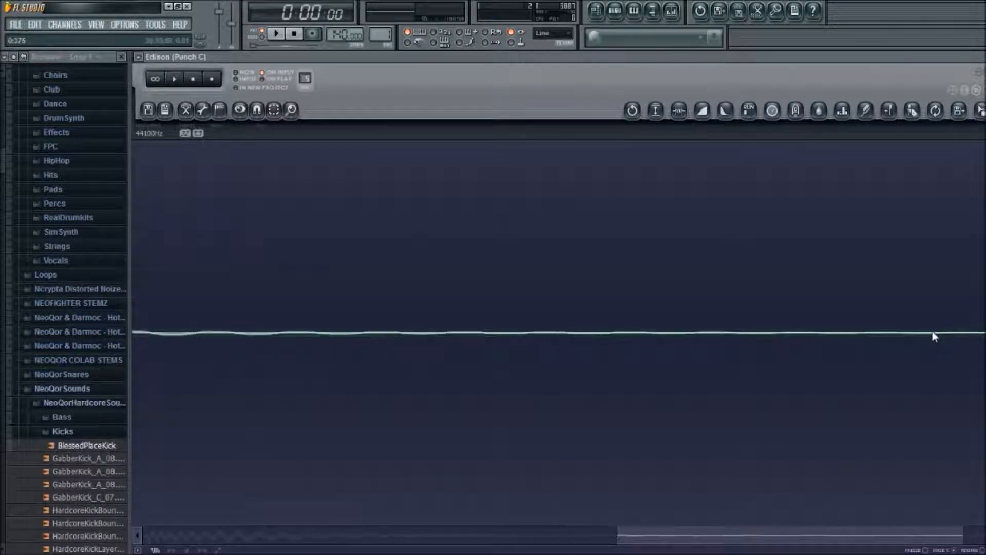
{"action": "scroll", "coordinate": [932, 336], "scroll_direction": "up", "scroll_amount": 4}
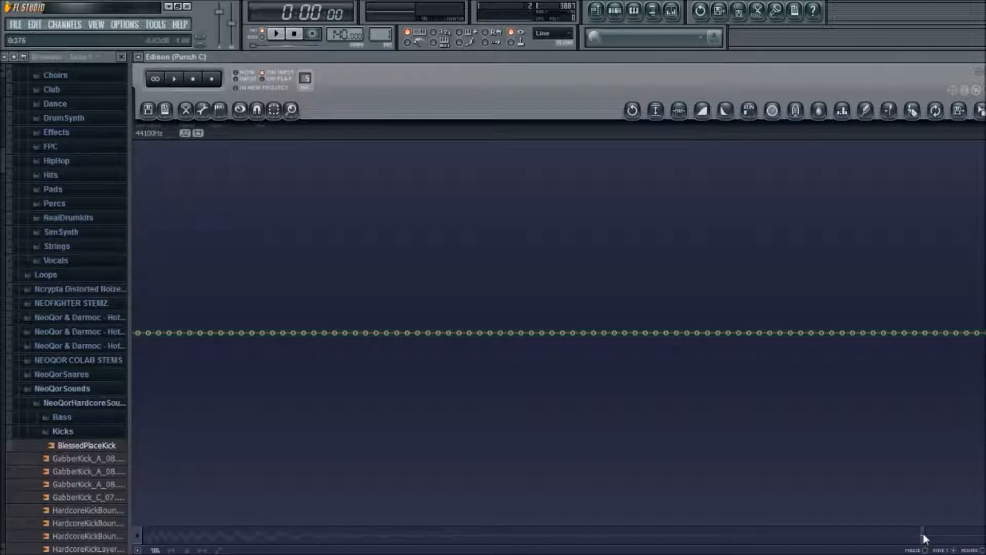
{"action": "left_click_drag", "start_coordinate": [923, 533], "coordinate": [983, 534]}
{"action": "left_click_drag", "start_coordinate": [982, 369], "coordinate": [549, 390]}
{"action": "left_click", "coordinate": [549, 390]}
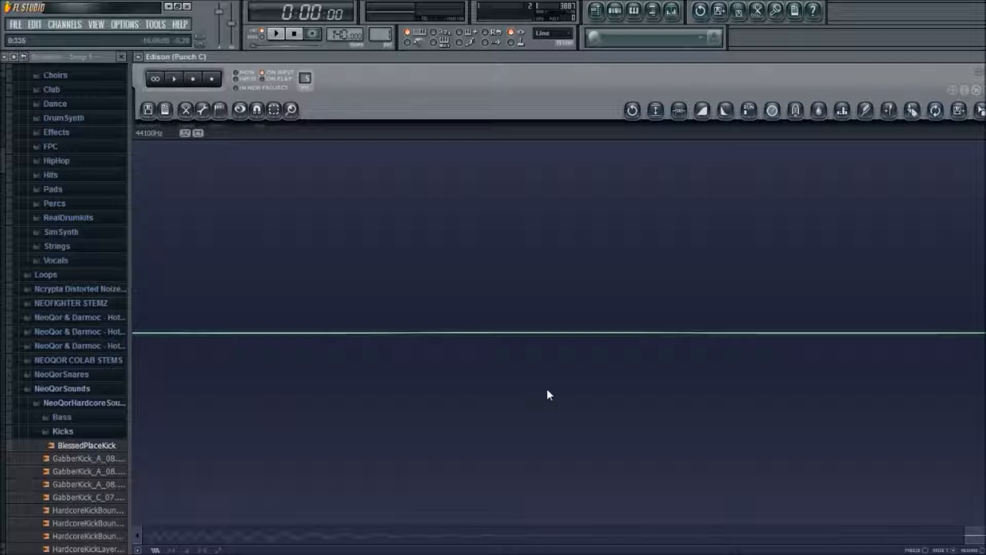
{"action": "scroll", "coordinate": [550, 395], "scroll_direction": "down", "scroll_amount": 8}
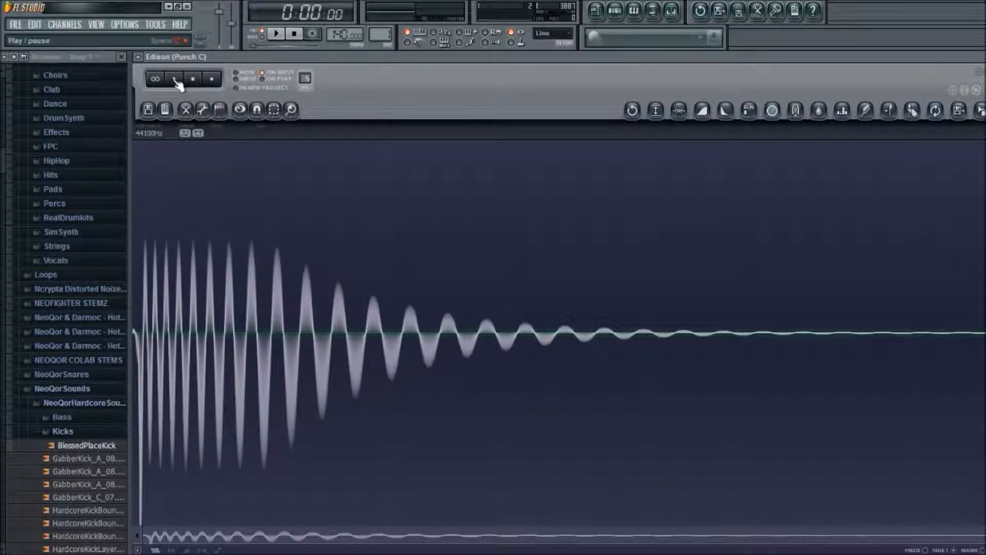
- Select the whole trimmed kick, play it back and close Edison
{"action": "key", "text": "ctrl+a"}
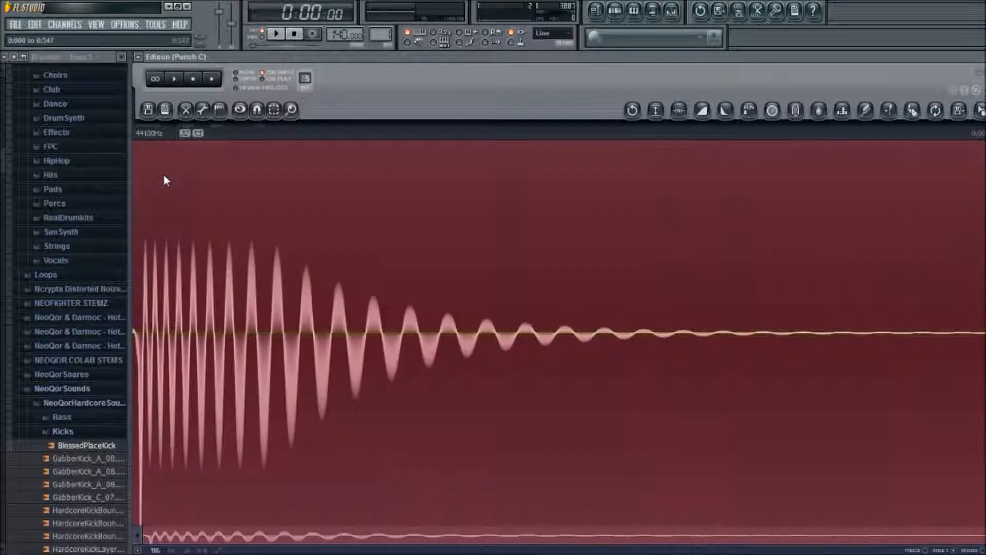
{"action": "left_click", "coordinate": [175, 79]}
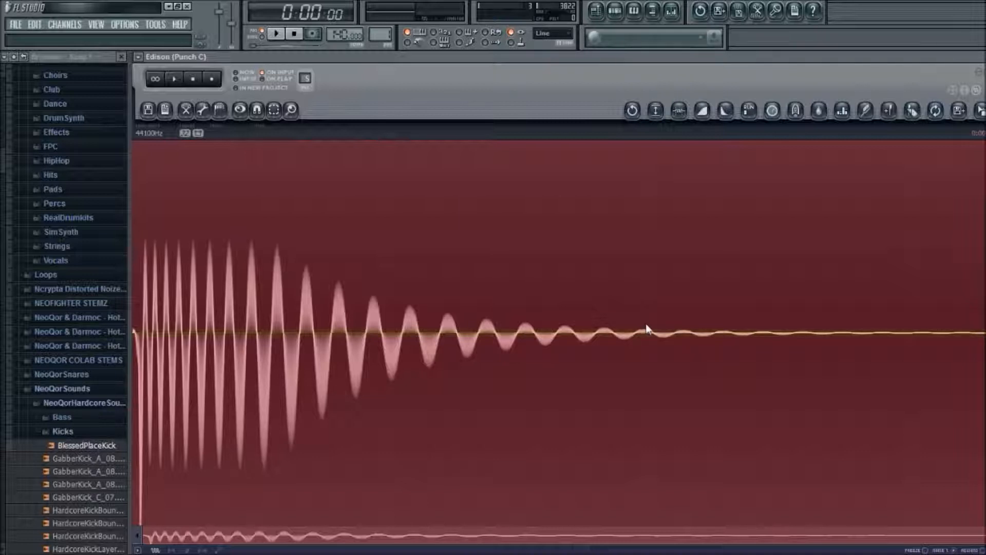
{"action": "scroll", "coordinate": [67, 298], "scroll_direction": "up", "scroll_amount": 1}
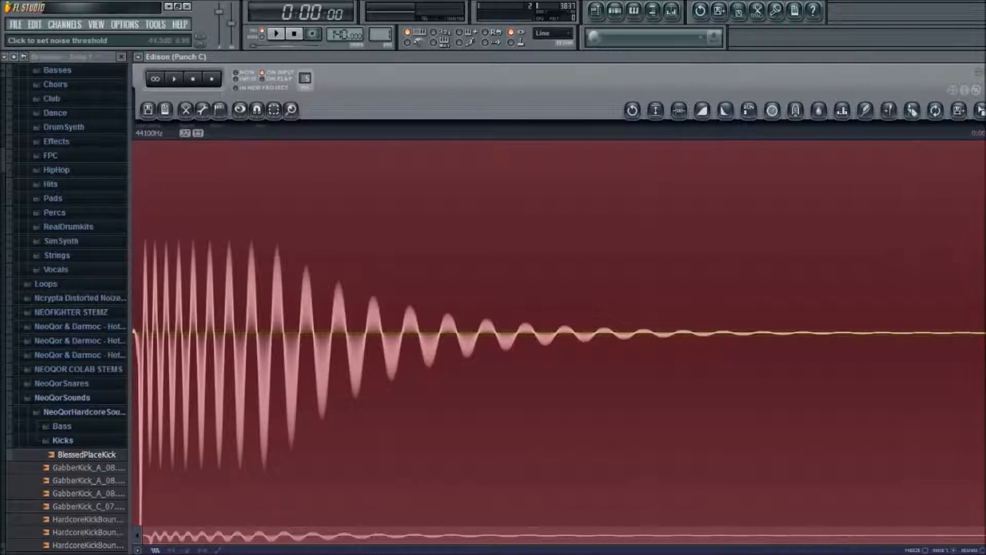
{"action": "key", "text": "Escape"}
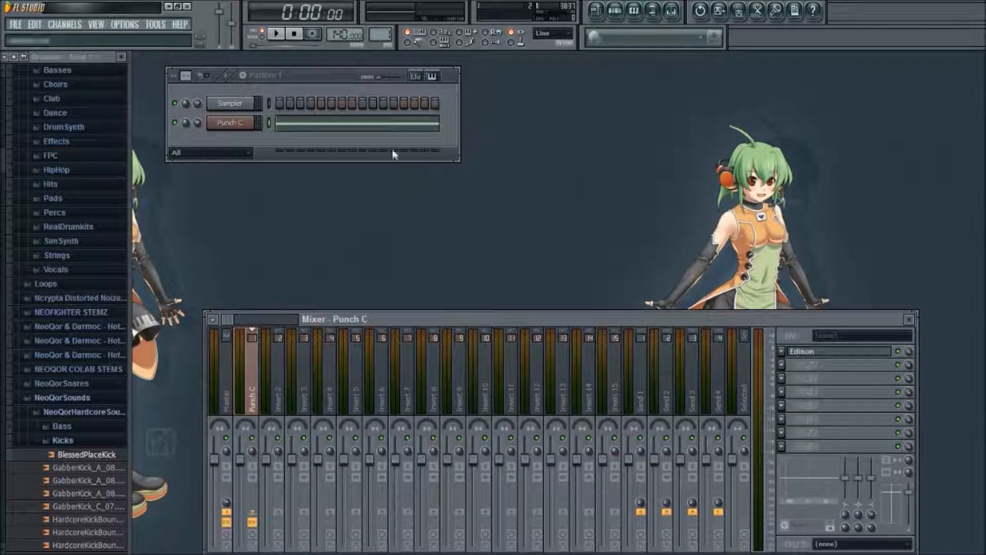
- Delete every note except the first F3 hit in the Punch C piano roll and close it
{"action": "left_click", "coordinate": [229, 123]}
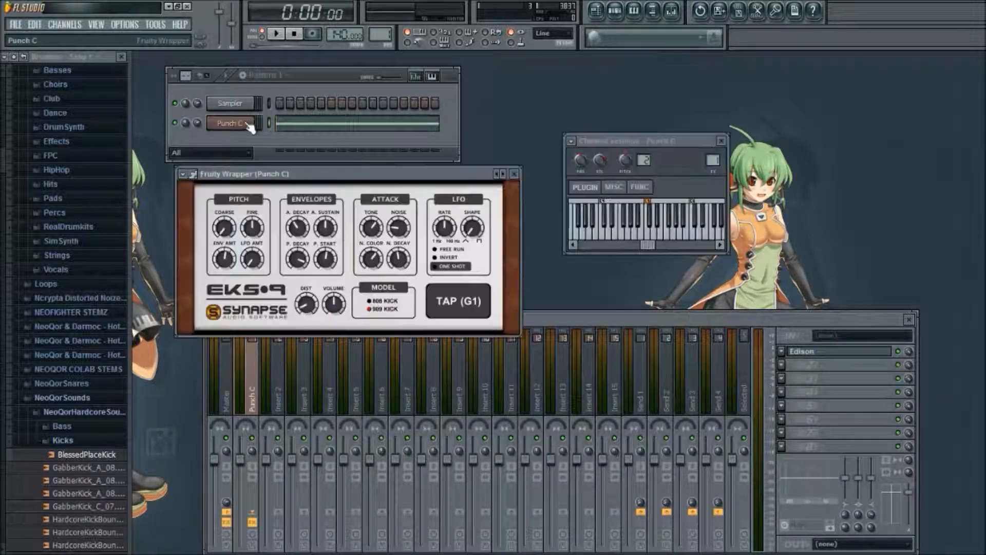
{"action": "left_click", "coordinate": [297, 128]}
{"action": "right_click", "coordinate": [303, 235]}
{"action": "right_click", "coordinate": [377, 235]}
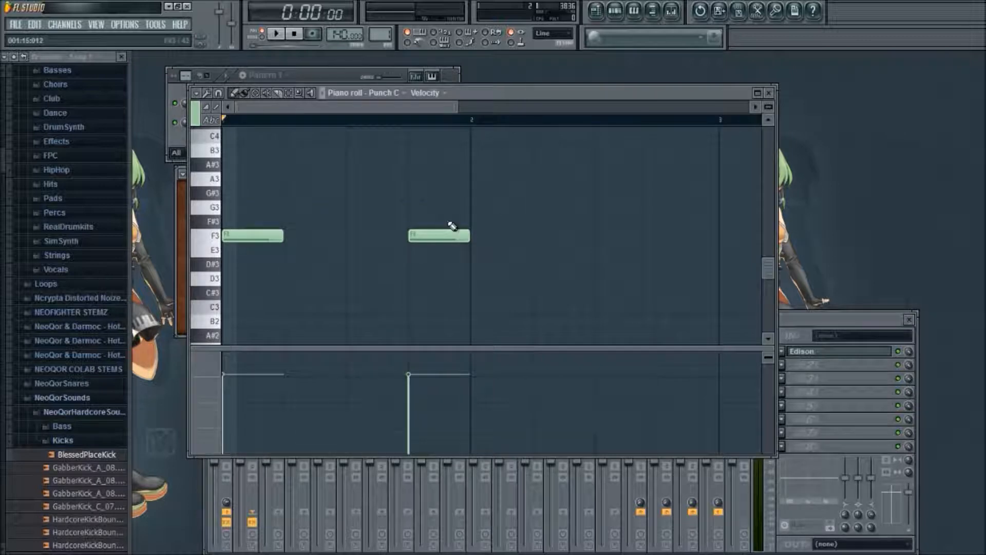
{"action": "right_click", "coordinate": [445, 237]}
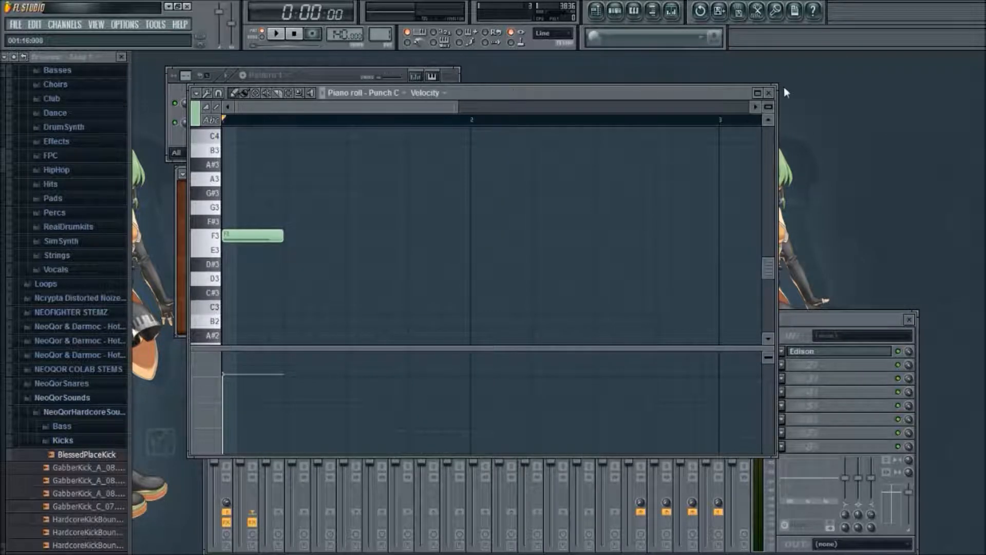
{"action": "left_click", "coordinate": [770, 93]}
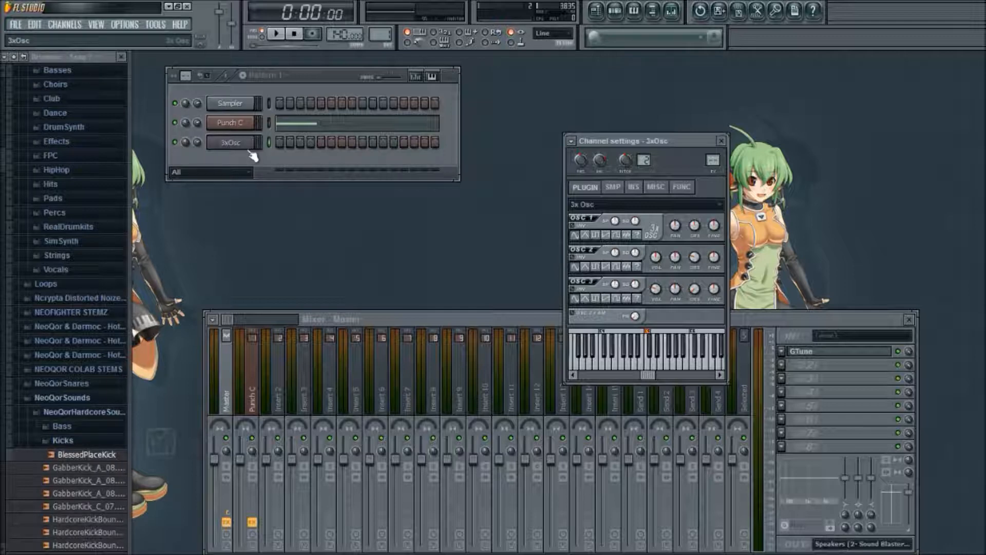
- Place a C5 note at the start of the 3xOsc piano roll and set the project tempo to 150 BPM
{"action": "left_click", "coordinate": [255, 143]}
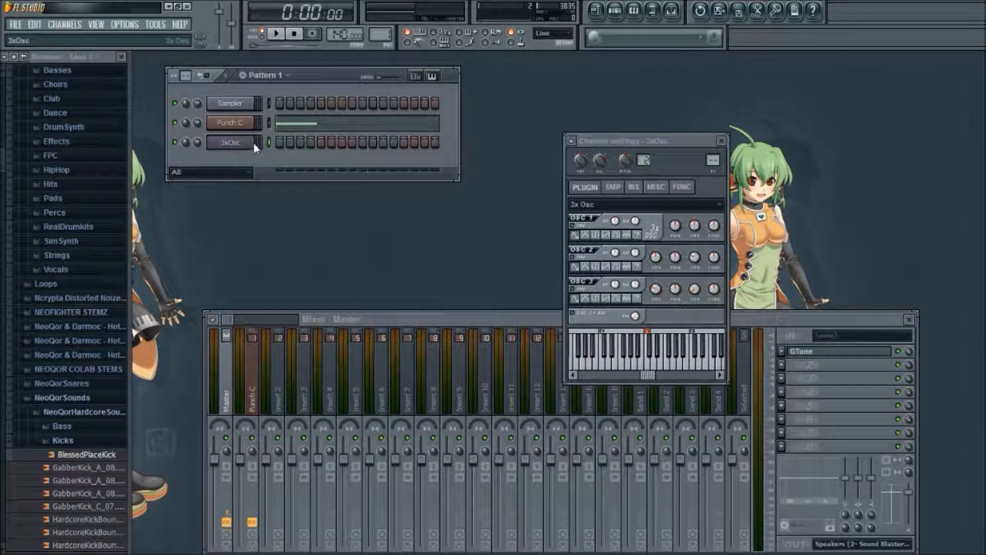
{"action": "key", "text": "F7"}
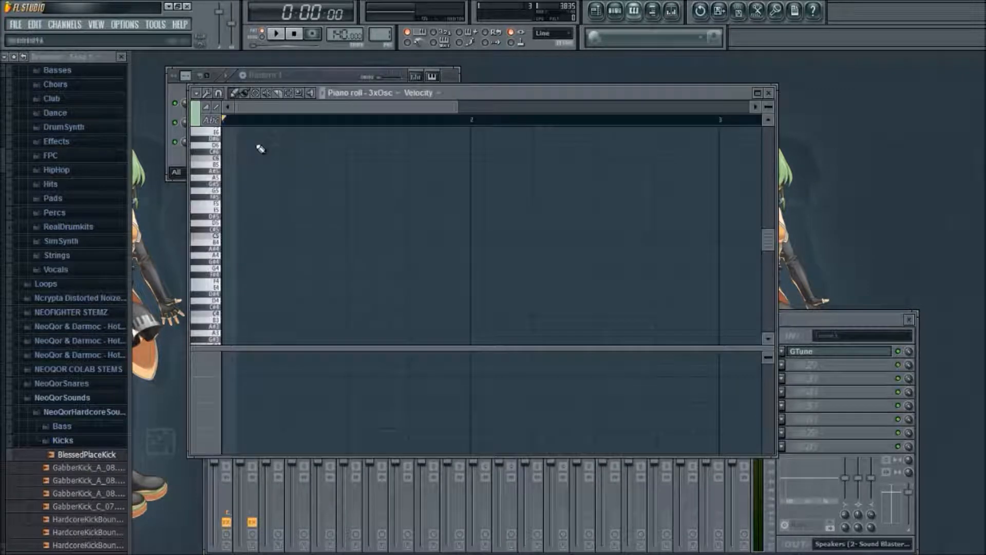
{"action": "left_click", "coordinate": [222, 236]}
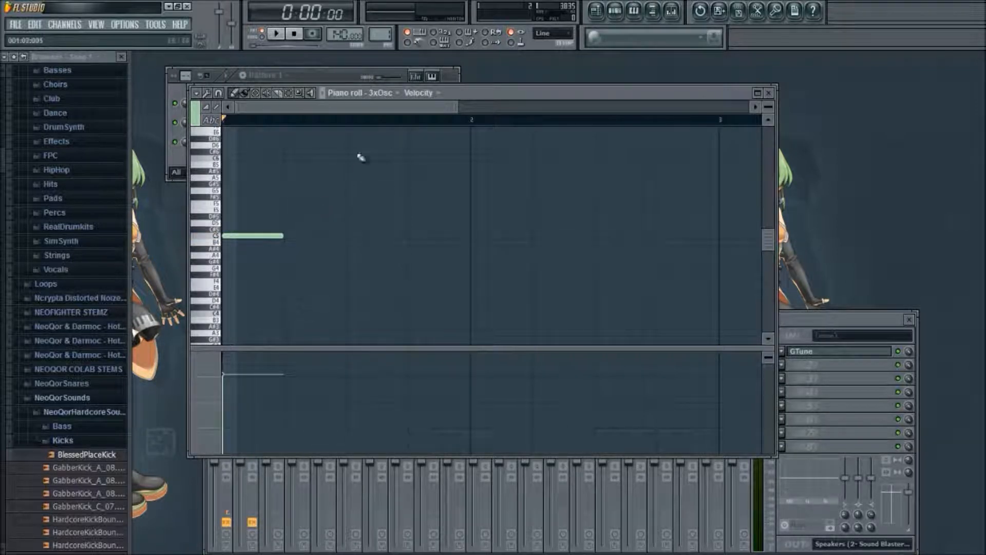
{"action": "left_click", "coordinate": [319, 80]}
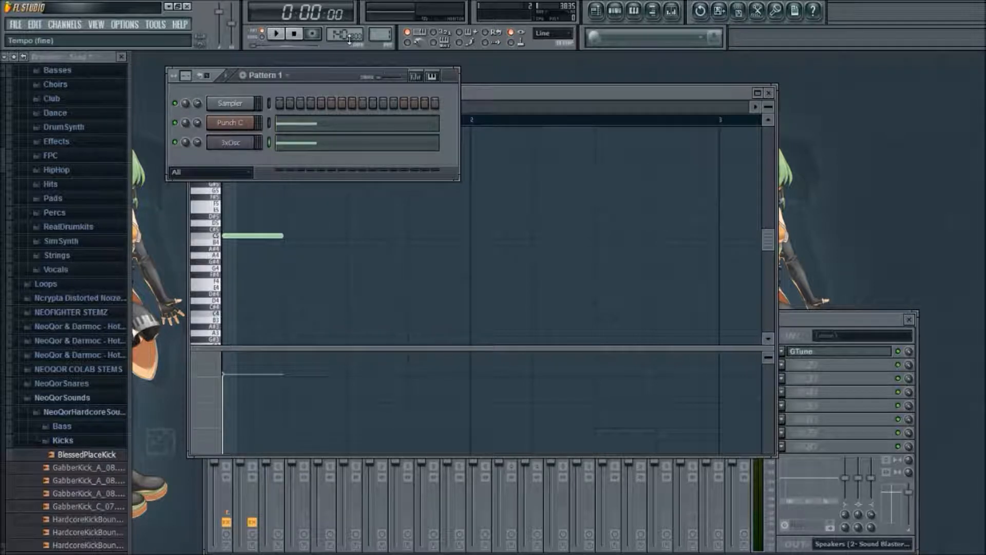
{"action": "left_click_drag", "start_coordinate": [349, 39], "coordinate": [349, 37]}
- Load the Punch_12.04.18 sample from the NeoQorSounds Kicks folder into the empty Sampler channel
{"action": "left_click", "coordinate": [58, 440]}
{"action": "scroll", "coordinate": [59, 444], "scroll_direction": "down", "scroll_amount": 3}
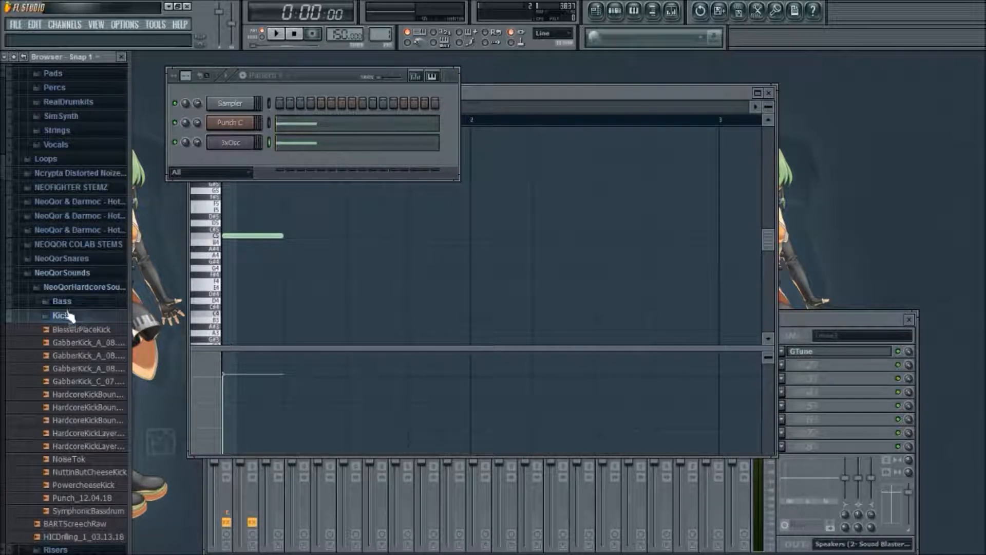
{"action": "scroll", "coordinate": [75, 282], "scroll_direction": "down", "scroll_amount": 5}
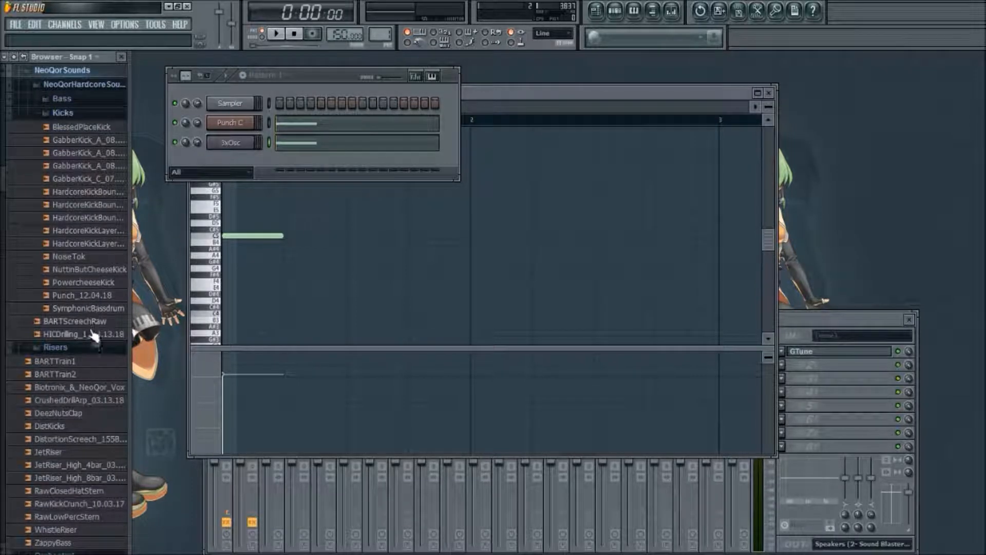
{"action": "left_click", "coordinate": [219, 161]}
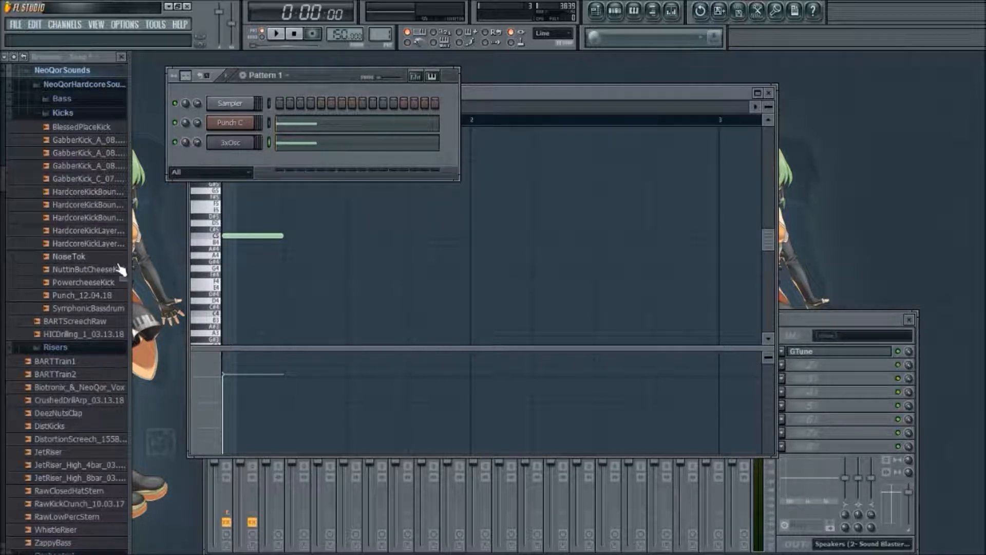
{"action": "left_click", "coordinate": [65, 71]}
{"action": "left_click", "coordinate": [64, 173]}
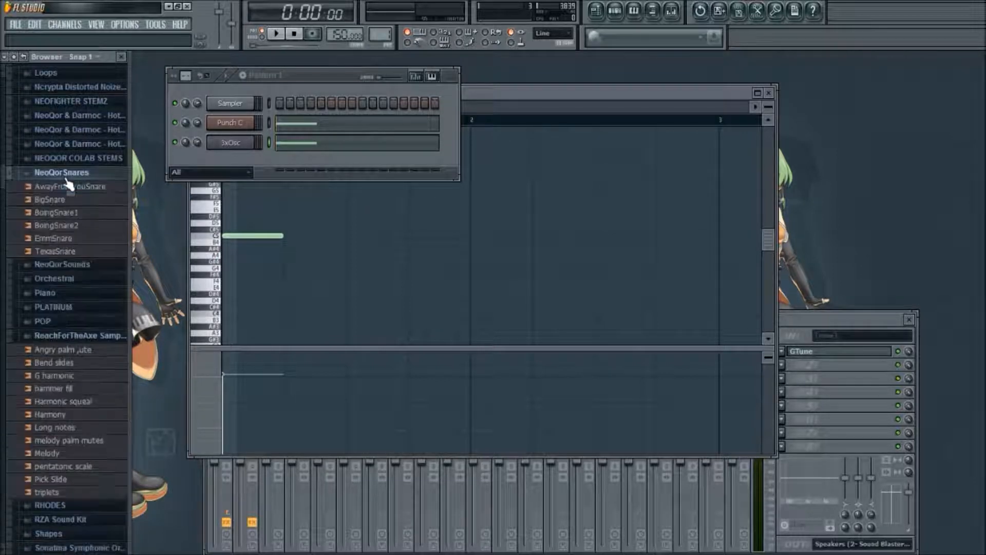
{"action": "left_click", "coordinate": [66, 178]}
{"action": "left_click", "coordinate": [63, 189]}
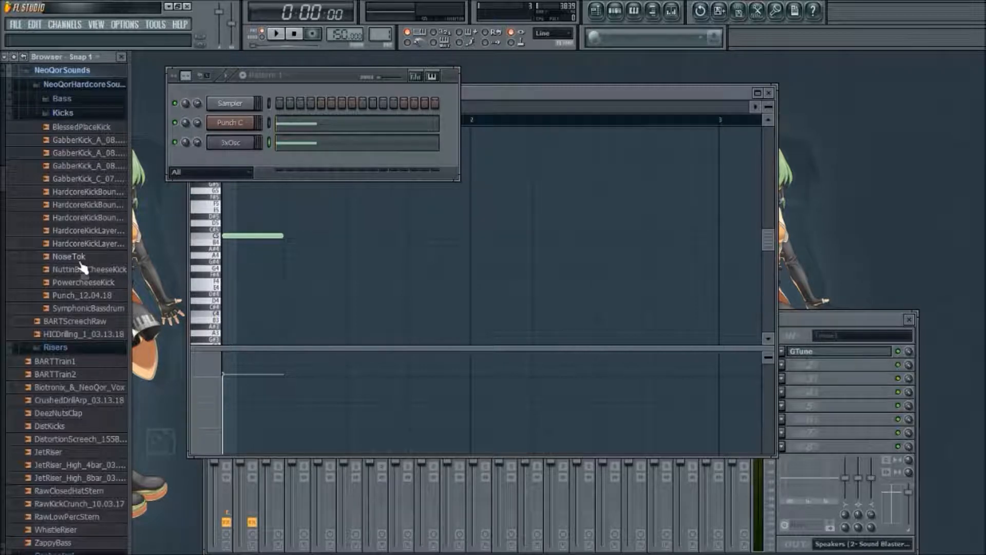
{"action": "left_click_drag", "start_coordinate": [95, 297], "coordinate": [234, 142]}
{"action": "left_click_drag", "start_coordinate": [240, 106], "coordinate": [240, 104]}
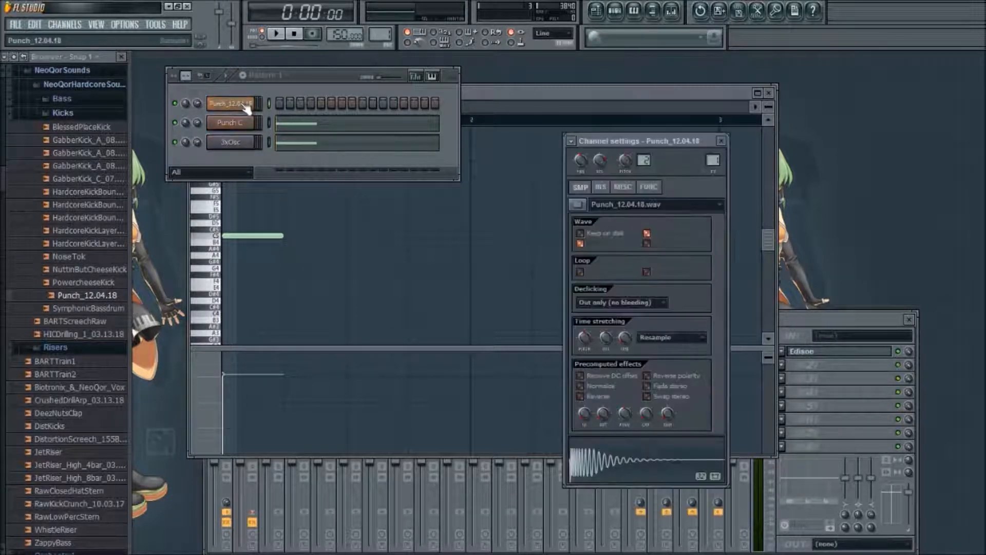
- Move the Punch C channel's note to the Punch_12.04.18 channel and mute the 3xOsc channel
{"action": "left_click", "coordinate": [271, 126]}
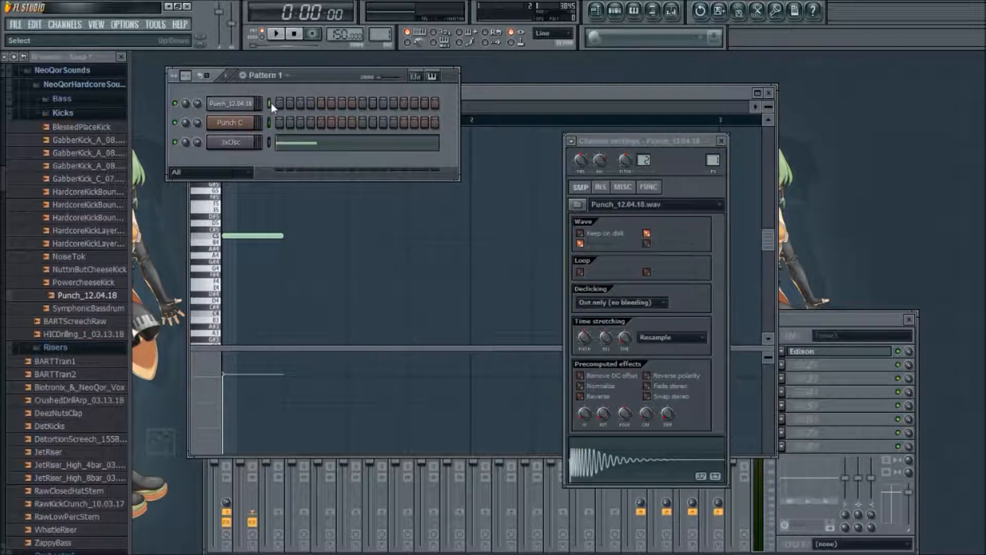
{"action": "left_click", "coordinate": [270, 103]}
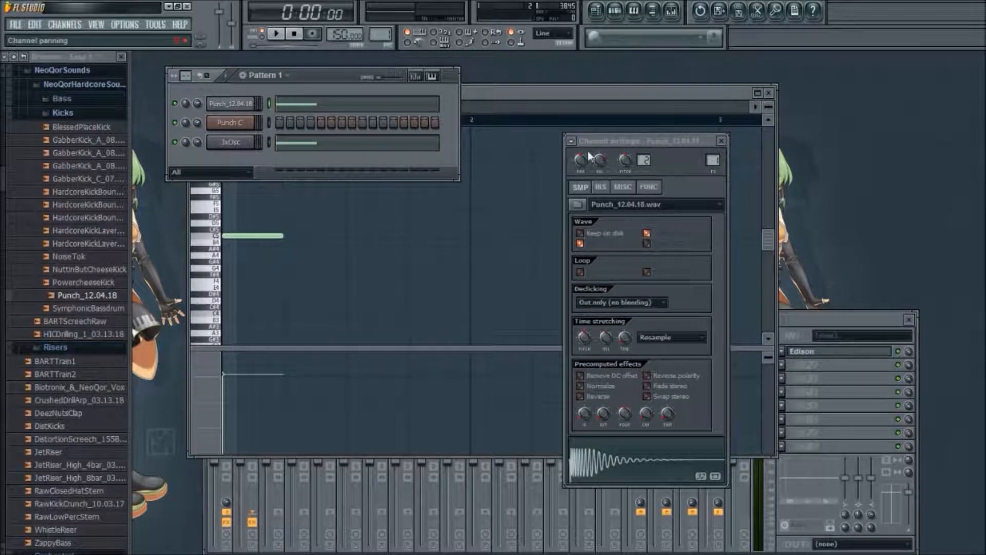
{"action": "left_click", "coordinate": [174, 142]}
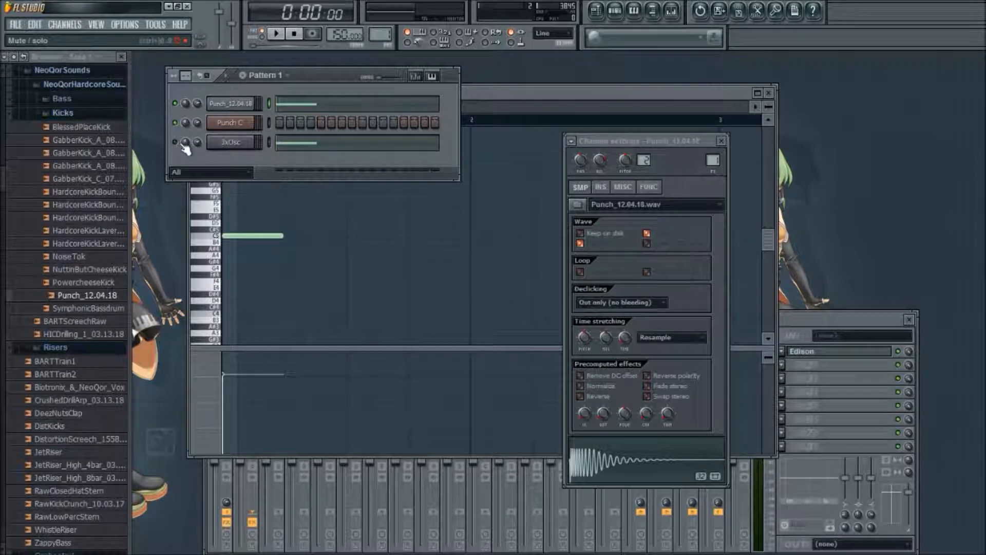
- Transpose the Punch_12.04.18 note up to C5 in the piano roll while the pattern plays
{"action": "left_click", "coordinate": [231, 80]}
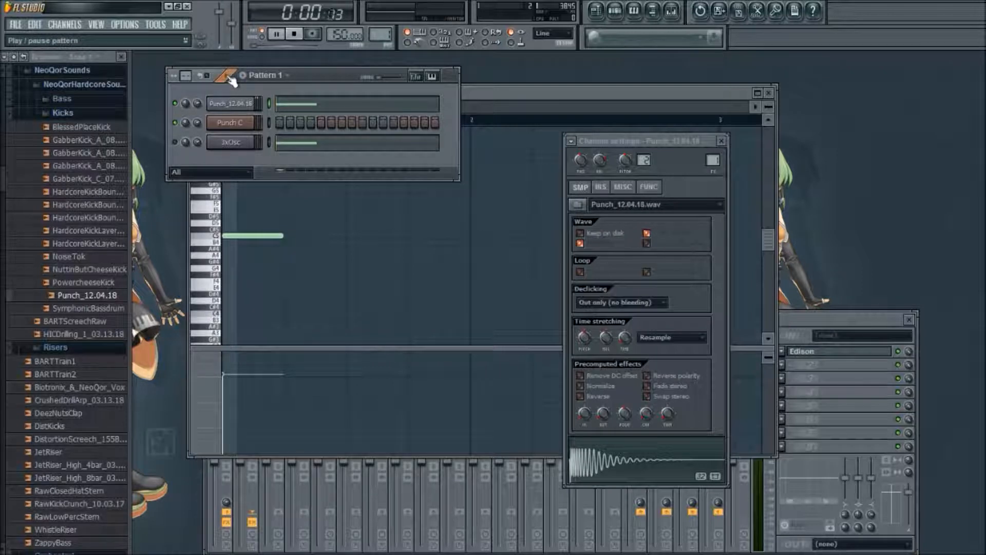
{"action": "left_click", "coordinate": [304, 105]}
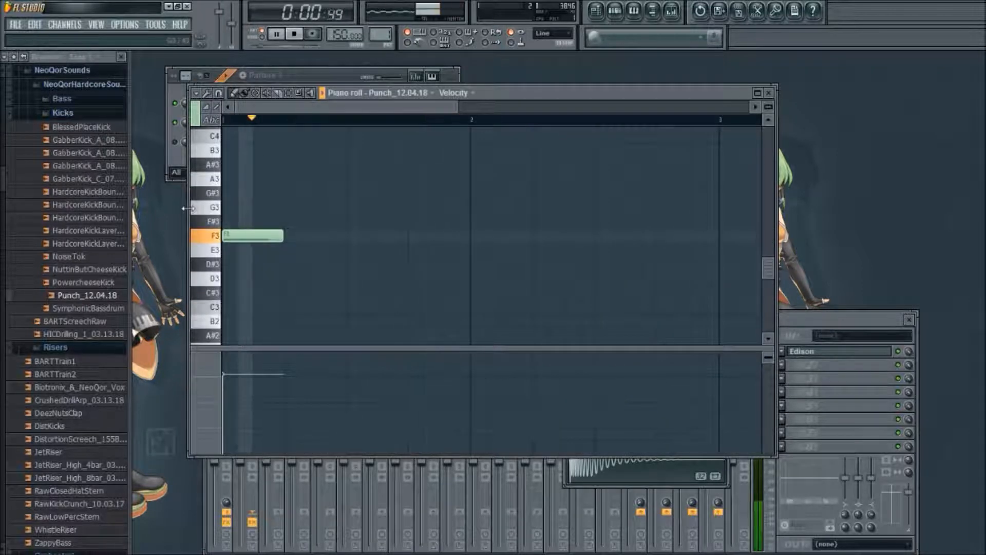
{"action": "key", "text": "ctrl+a"}
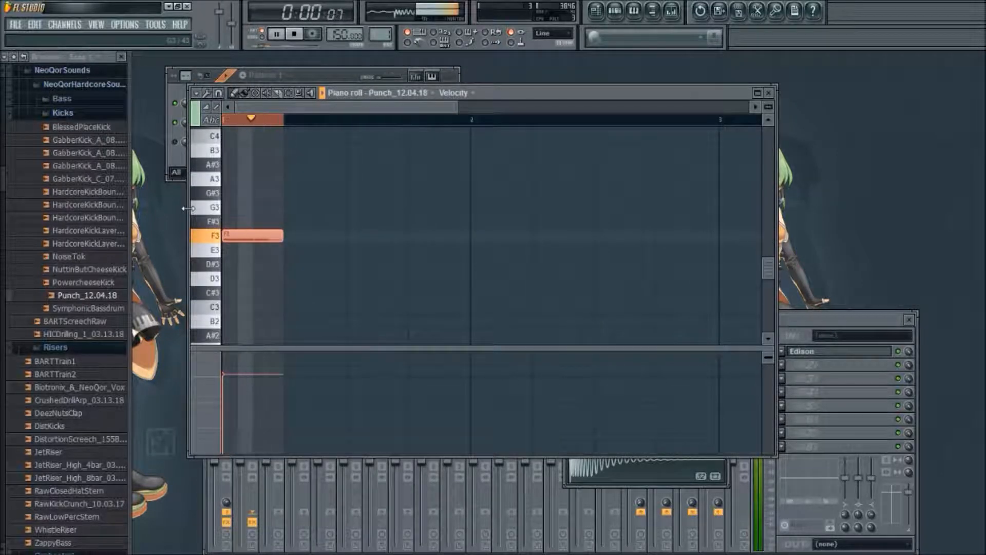
{"action": "scroll", "coordinate": [187, 208], "scroll_direction": "up", "scroll_amount": 1}
{"action": "scroll", "coordinate": [188, 208], "scroll_direction": "up", "scroll_amount": 1}
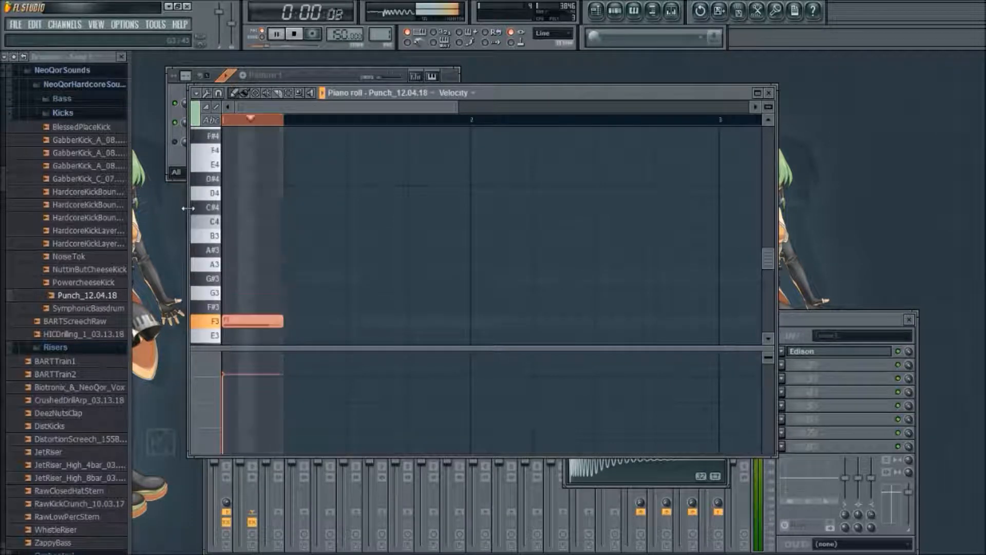
{"action": "key", "text": "ctrl+Up"}
{"action": "key", "text": "ctrl+Up"}
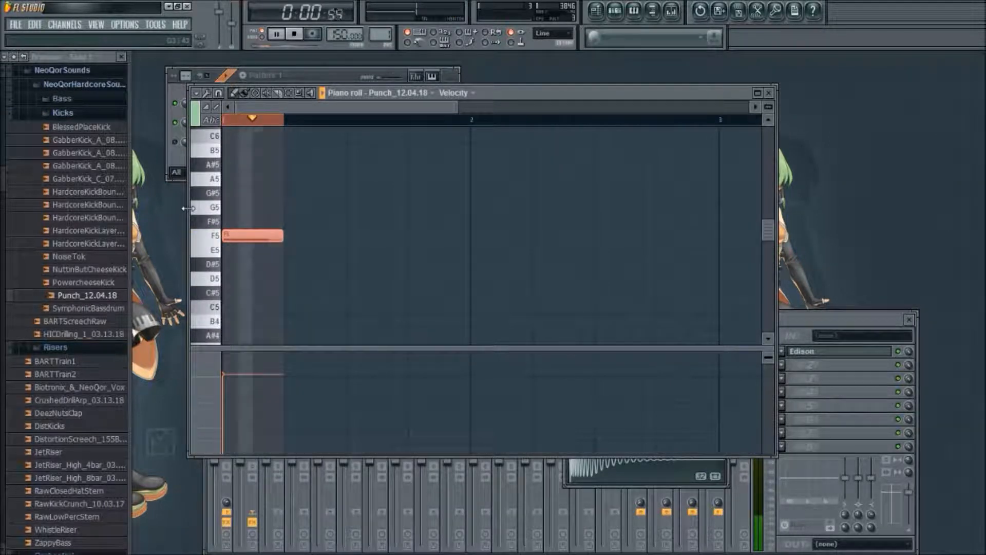
{"action": "key", "text": "shift+Down"}
{"action": "key", "text": "shift+Down"}
{"action": "key", "text": "shift+Down"}
{"action": "key", "text": "shift+Down"}
{"action": "key", "text": "shift+Down"}
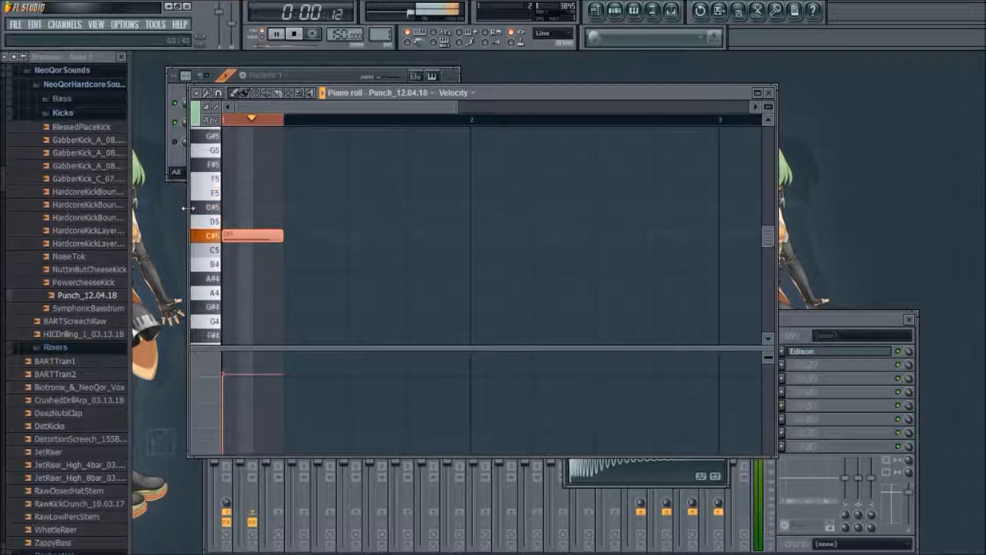
- Shape the Punch_12.04.18 channel's volume envelope with an immediate attack and a short decay
{"action": "left_click", "coordinate": [317, 71]}
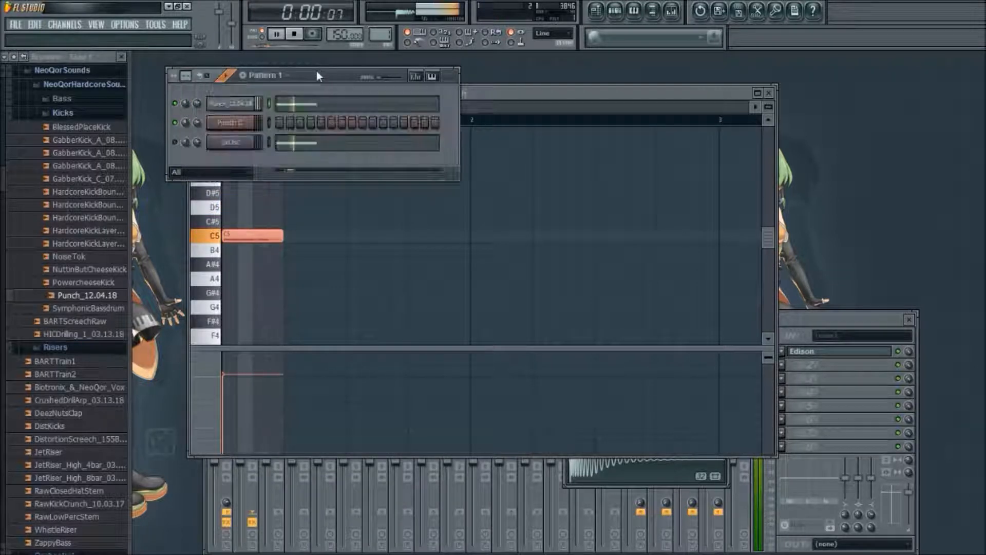
{"action": "left_click", "coordinate": [231, 103]}
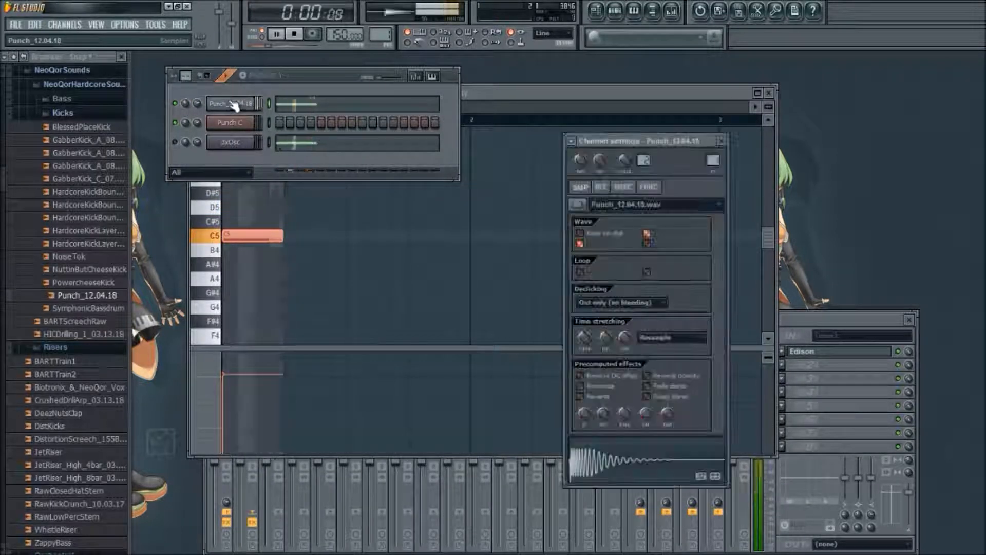
{"action": "left_click", "coordinate": [601, 187]}
{"action": "left_click_drag", "start_coordinate": [598, 260], "coordinate": [597, 298]}
{"action": "left_click_drag", "start_coordinate": [674, 261], "coordinate": [654, 291]}
{"action": "left_click_drag", "start_coordinate": [616, 260], "coordinate": [636, 275]}
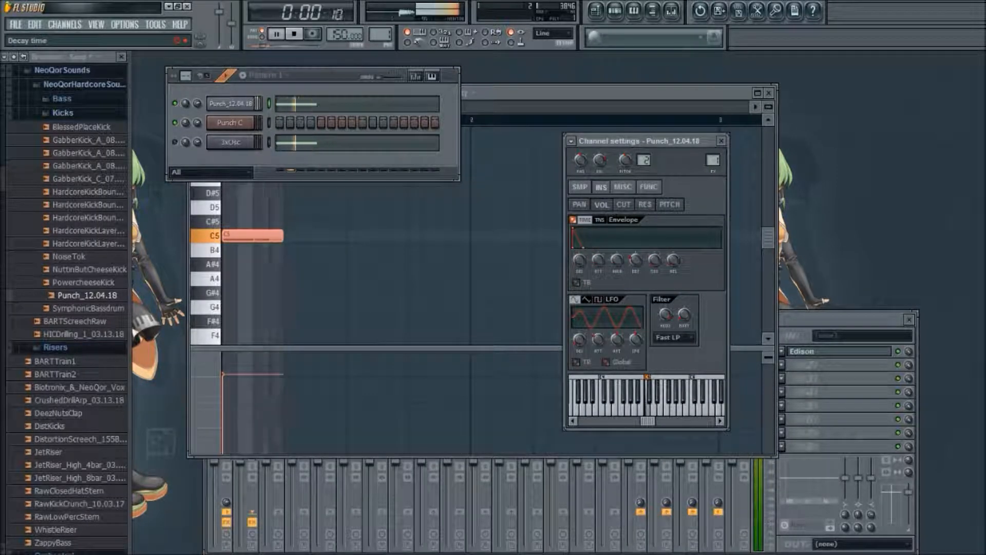
{"action": "left_click", "coordinate": [599, 219]}
{"action": "left_click", "coordinate": [584, 219]}
{"action": "left_click_drag", "start_coordinate": [637, 264], "coordinate": [637, 251]}
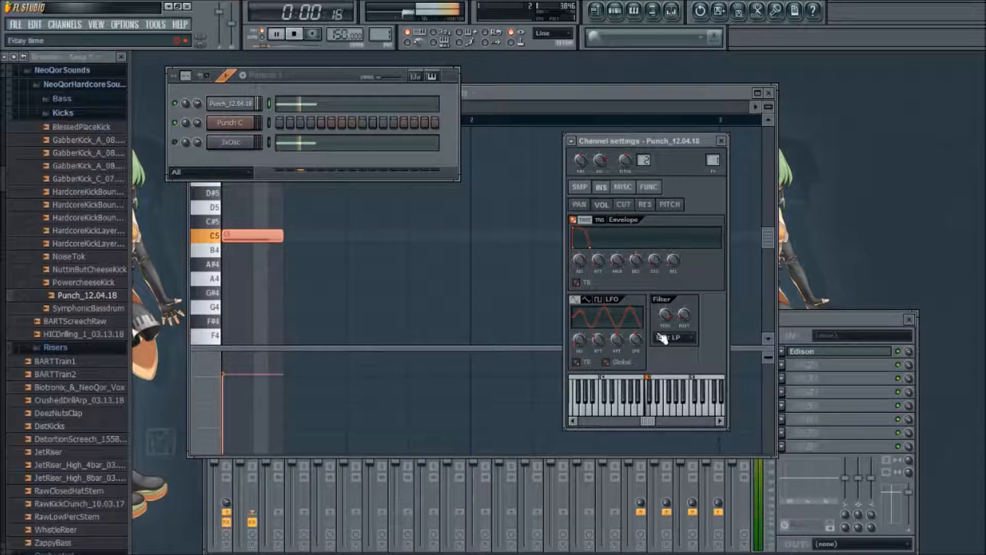
- Try the HP filter with an adjusted cutoff on the Punch_12.04.18 channel and settle on the LP filter type
{"action": "left_click", "coordinate": [669, 339]}
{"action": "left_click", "coordinate": [672, 388]}
{"action": "left_click_drag", "start_coordinate": [667, 314], "coordinate": [667, 359]}
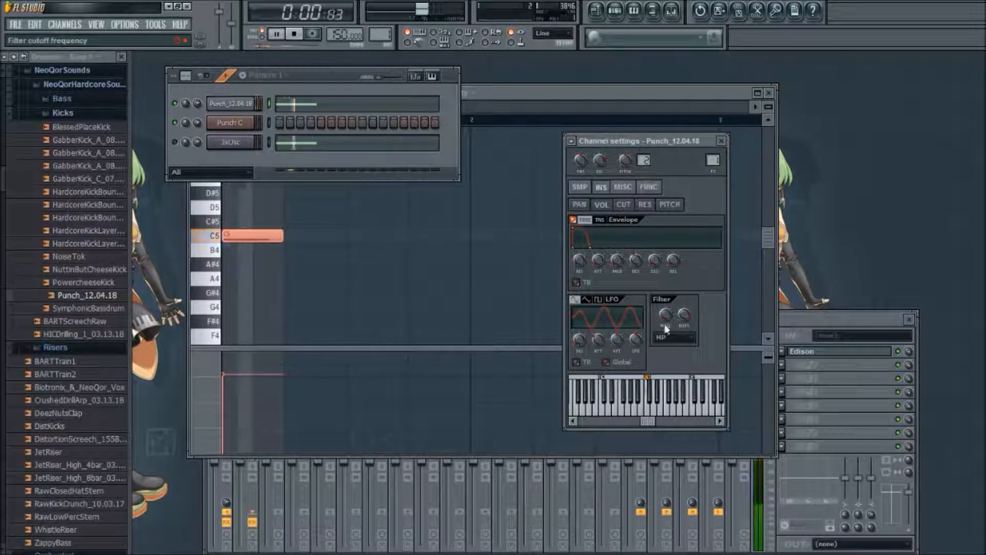
{"action": "left_click", "coordinate": [671, 340]}
{"action": "left_click", "coordinate": [671, 372]}
{"action": "left_click", "coordinate": [672, 339]}
{"action": "left_click", "coordinate": [671, 360]}
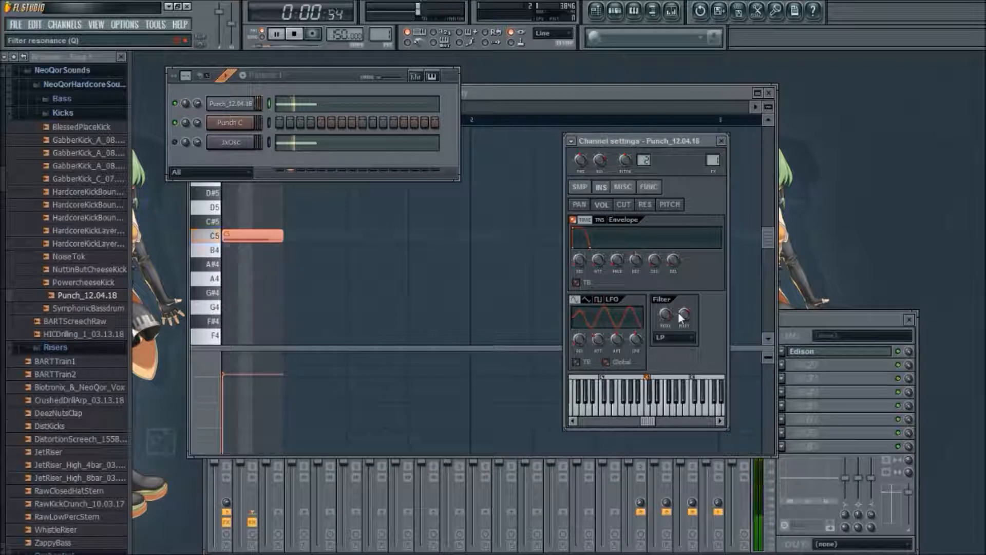
- Unmute the 3xOsc channel and play the pattern with both layers
{"action": "key", "text": "space"}
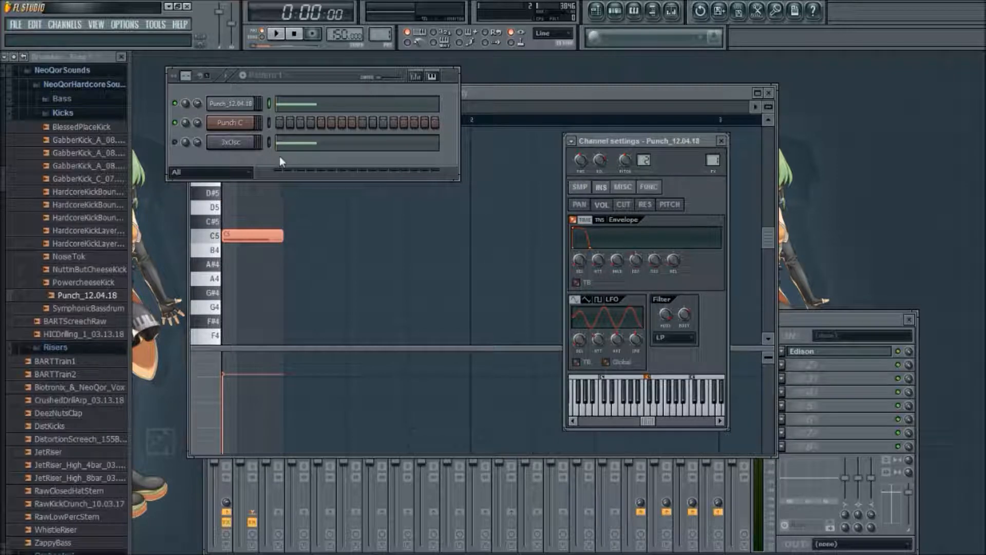
{"action": "left_click", "coordinate": [218, 164]}
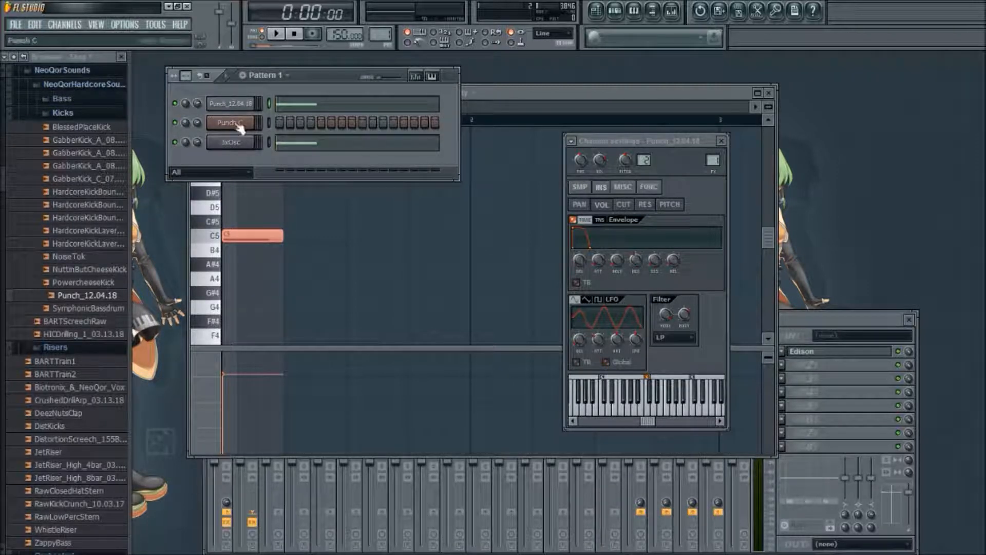
{"action": "left_click", "coordinate": [226, 81]}
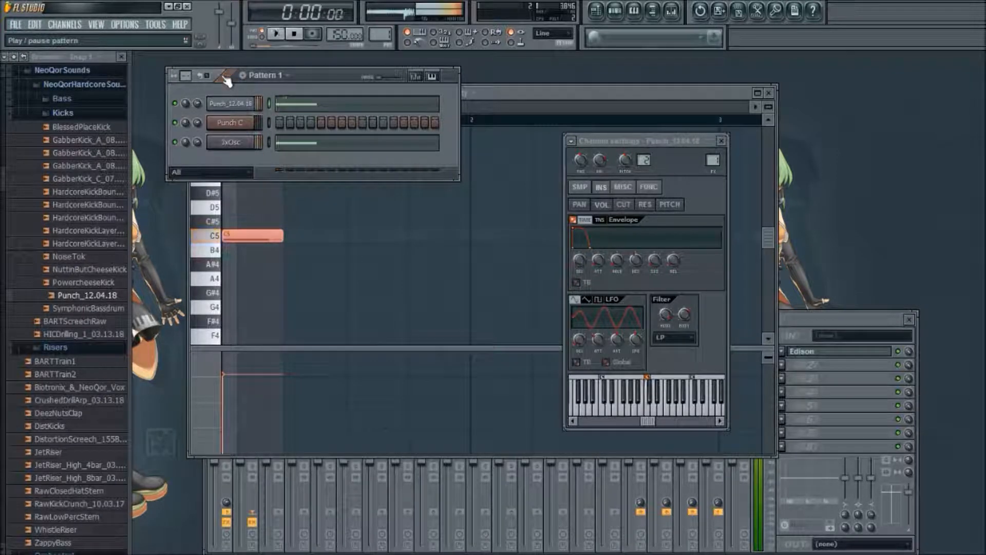
- Transpose the 3xOsc channel's note down to C4 in the piano roll
{"action": "left_click", "coordinate": [254, 142]}
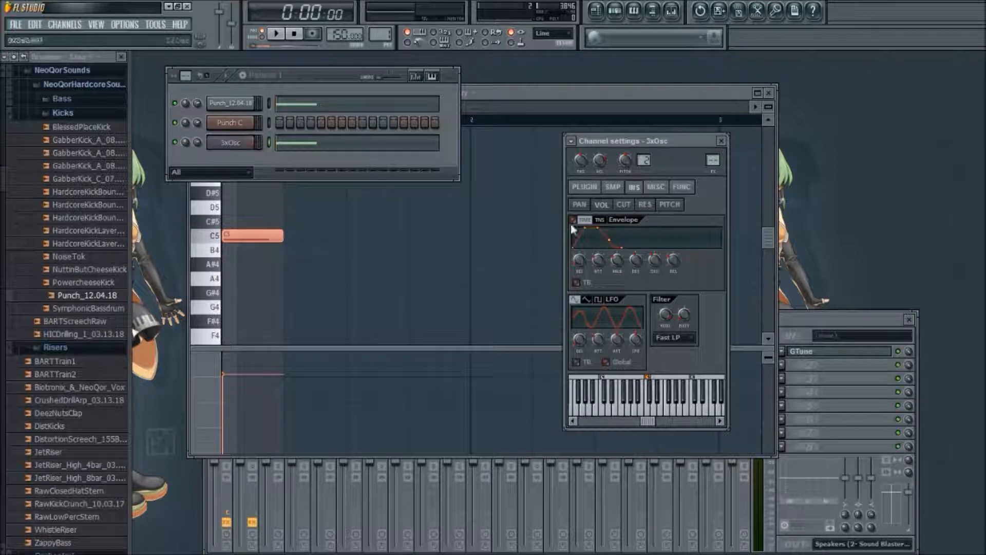
{"action": "left_click", "coordinate": [587, 187]}
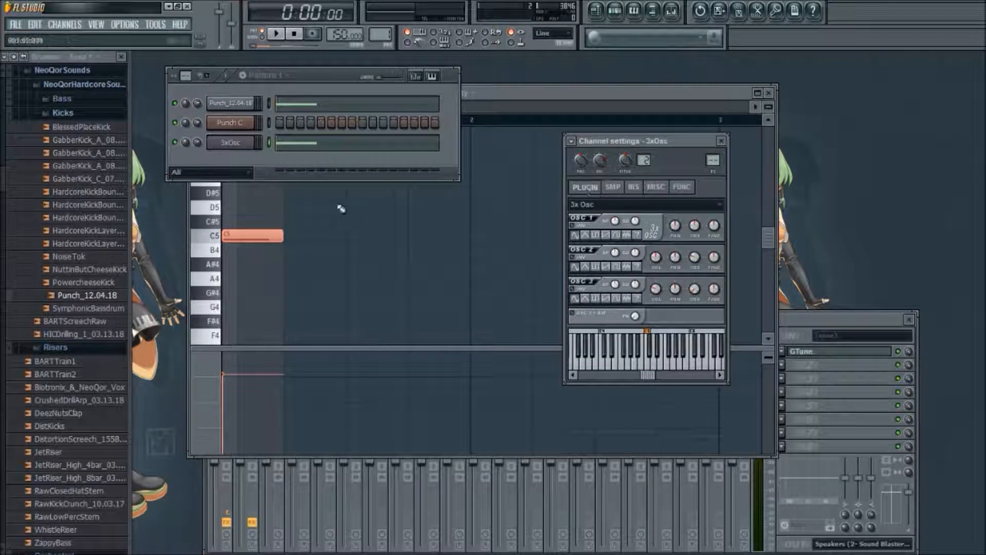
{"action": "left_click", "coordinate": [310, 144]}
{"action": "left_click", "coordinate": [217, 236]}
{"action": "key", "text": "ctrl+a"}
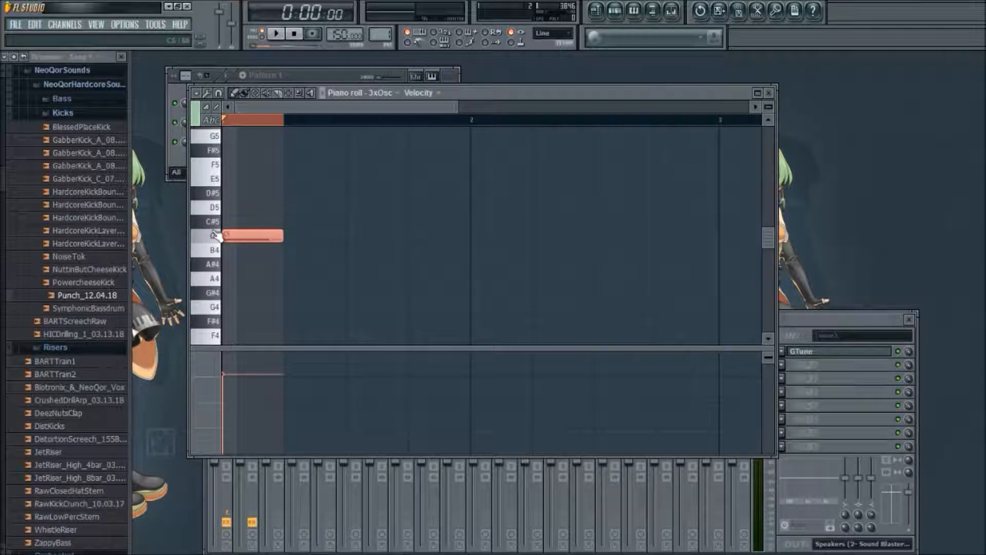
{"action": "key", "text": "ctrl+Down"}
{"action": "key", "text": "ctrl+Down"}
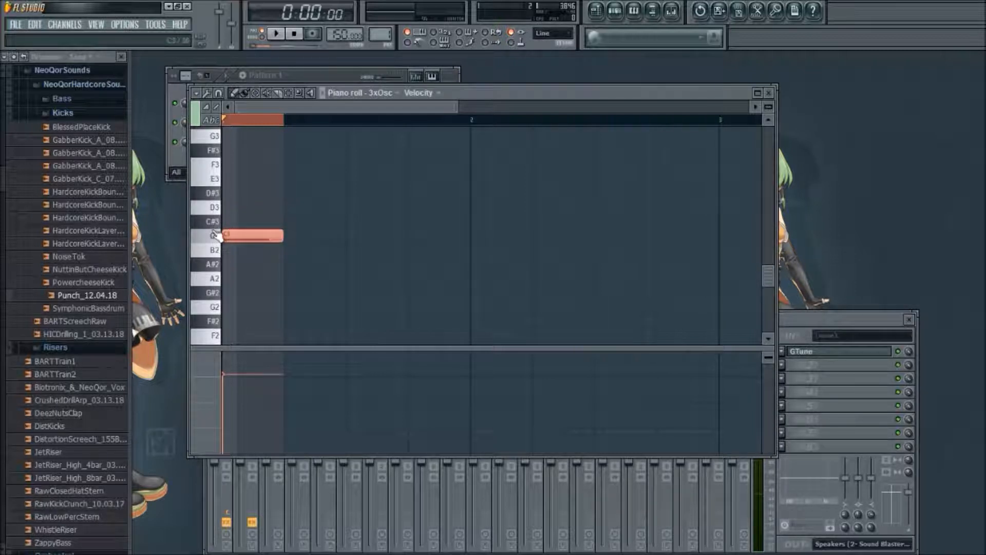
{"action": "key", "text": "ctrl+Up"}
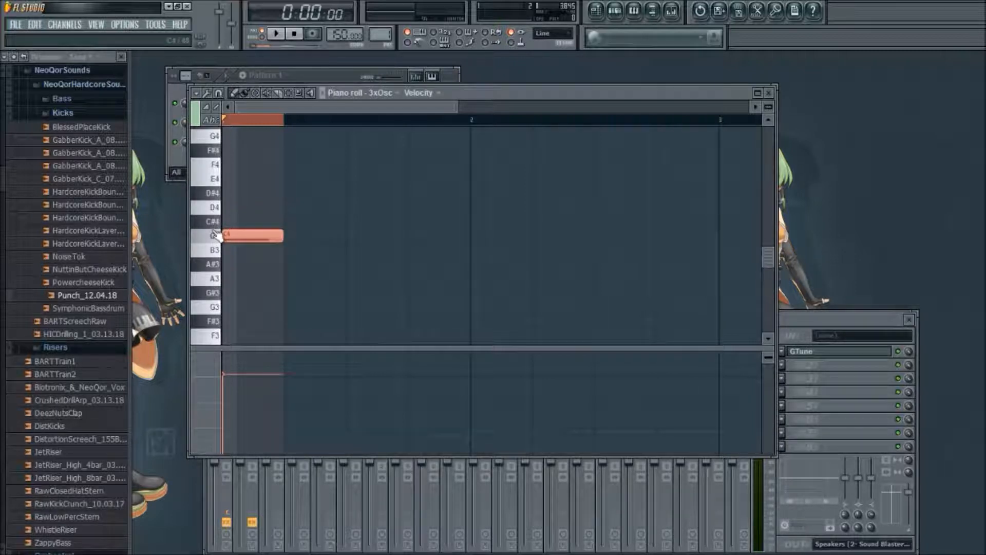
- Adjust the coarse pitch of oscillator 2 in the 3xOsc and play the pattern to check it
{"action": "left_click", "coordinate": [315, 75]}
{"action": "left_click", "coordinate": [243, 145]}
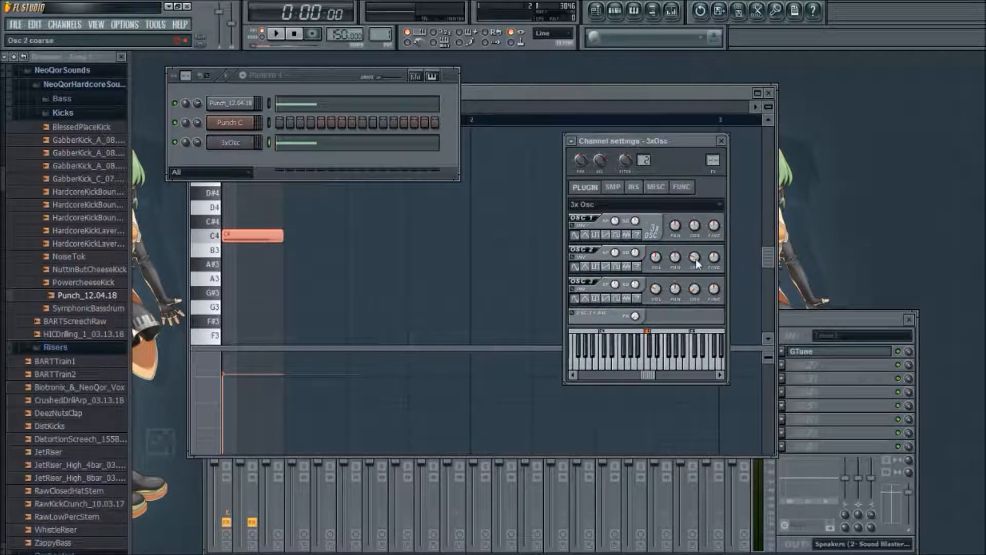
{"action": "left_click_drag", "start_coordinate": [695, 259], "coordinate": [694, 268]}
{"action": "left_click", "coordinate": [227, 77]}
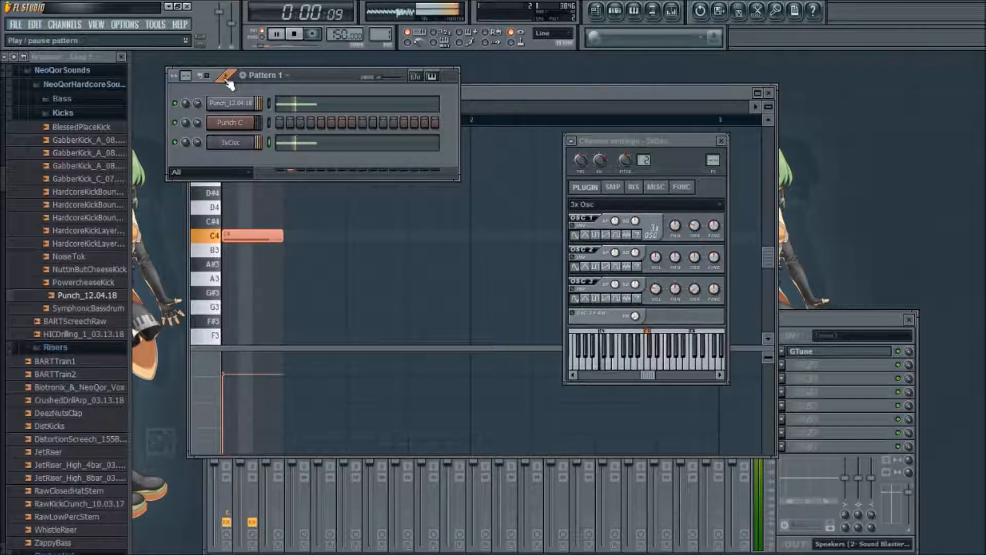
{"action": "left_click", "coordinate": [226, 77]}
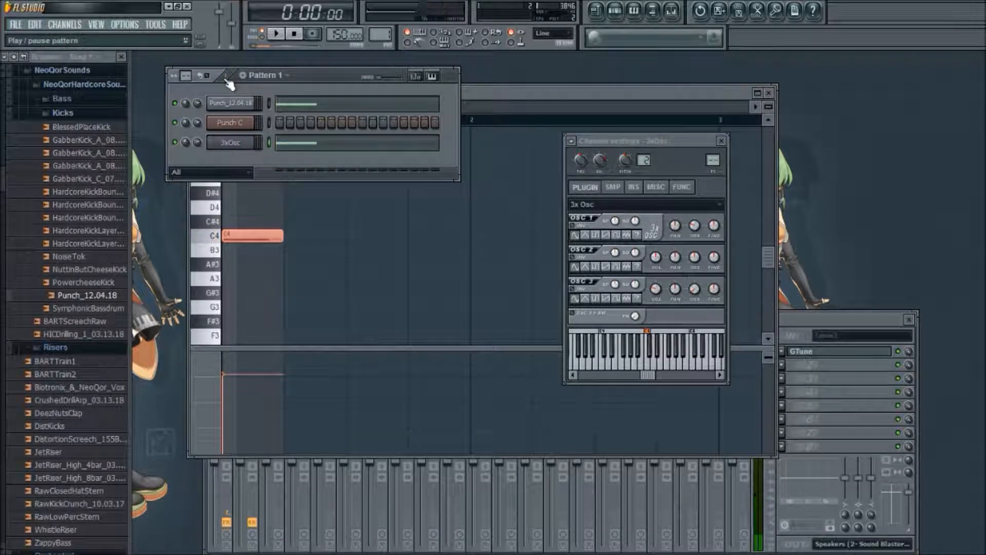
- Rebalance the volumes of oscillators 2 and 3 in the 3xOsc and audition the pattern
{"action": "left_click", "coordinate": [657, 258]}
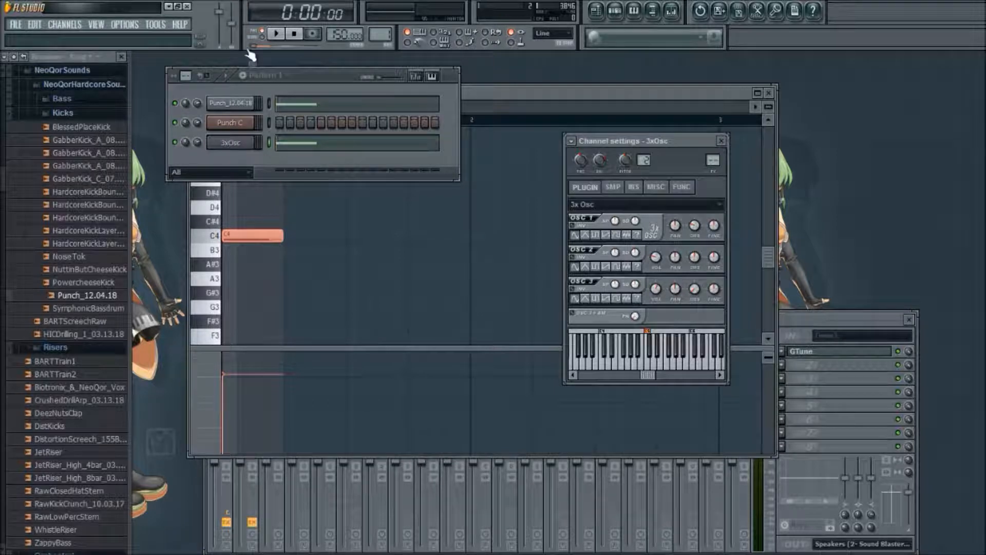
{"action": "left_click", "coordinate": [225, 75]}
{"action": "left_click_drag", "start_coordinate": [655, 289], "coordinate": [654, 282]}
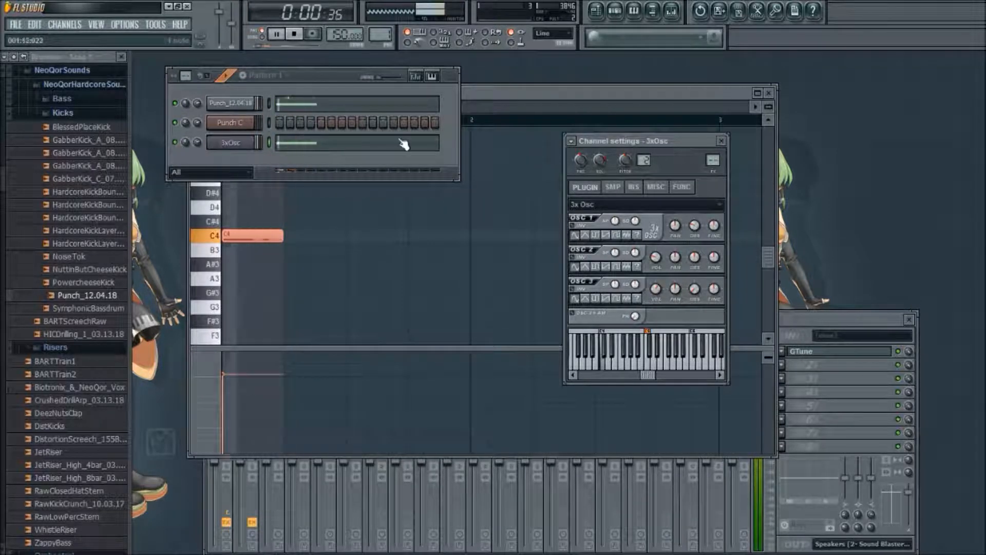
{"action": "key", "text": "space"}
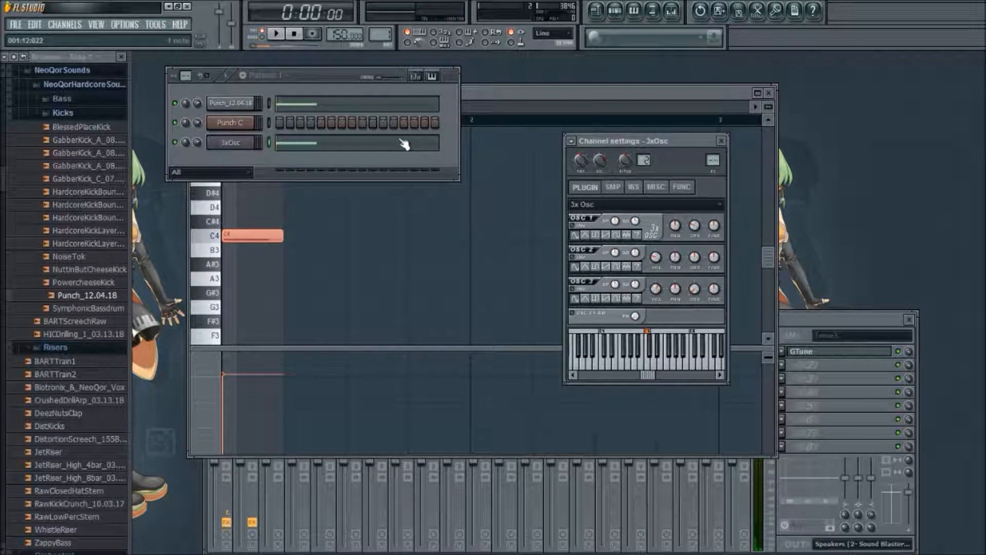
- Enable the 3xOsc channel's volume envelope and shape its attack, hold and decay times, auditioning the pattern
{"action": "left_click", "coordinate": [634, 188]}
{"action": "left_click_drag", "start_coordinate": [599, 262], "coordinate": [599, 278]}
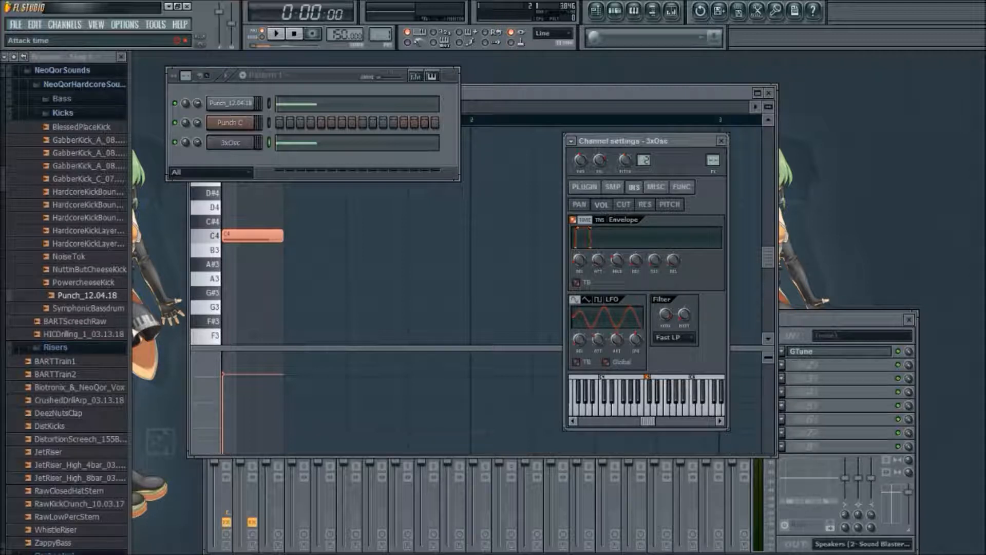
{"action": "key", "text": "space"}
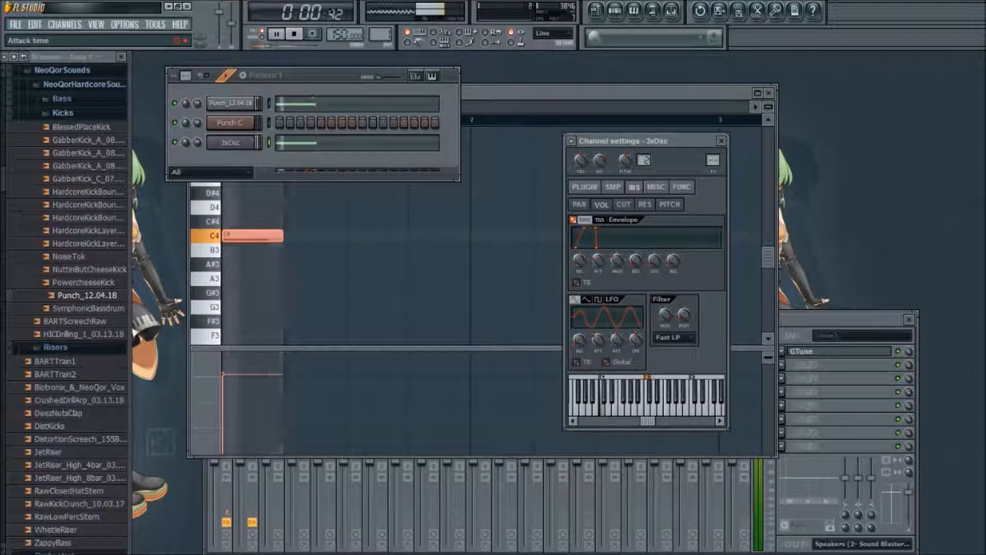
{"action": "left_click_drag", "start_coordinate": [592, 258], "coordinate": [593, 247]}
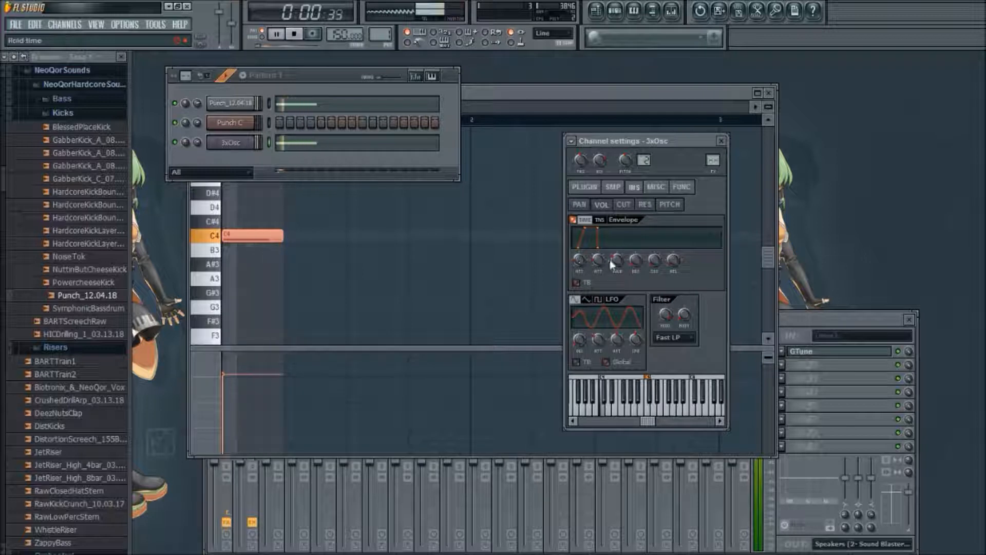
{"action": "left_click_drag", "start_coordinate": [617, 261], "coordinate": [632, 244]}
{"action": "left_click", "coordinate": [600, 220]}
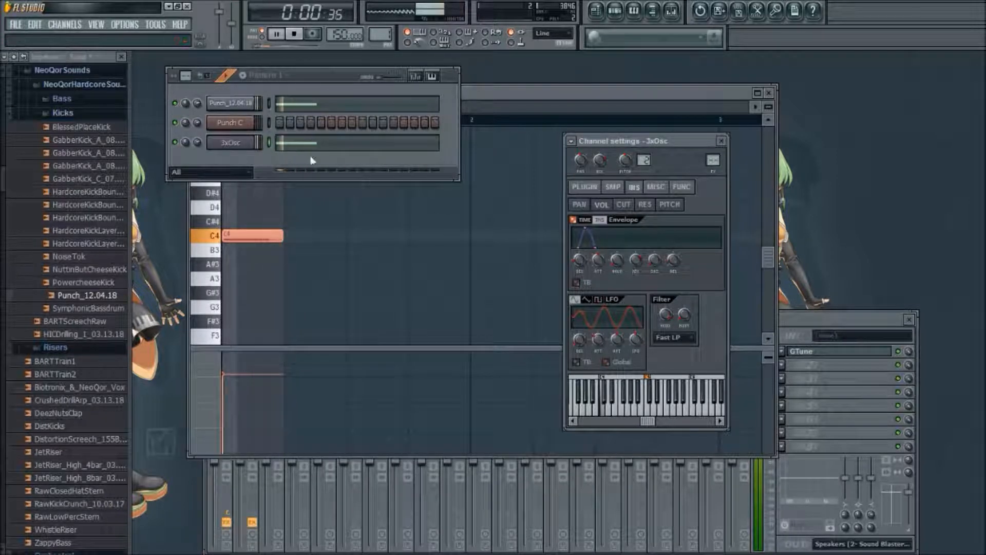
{"action": "key", "text": "space"}
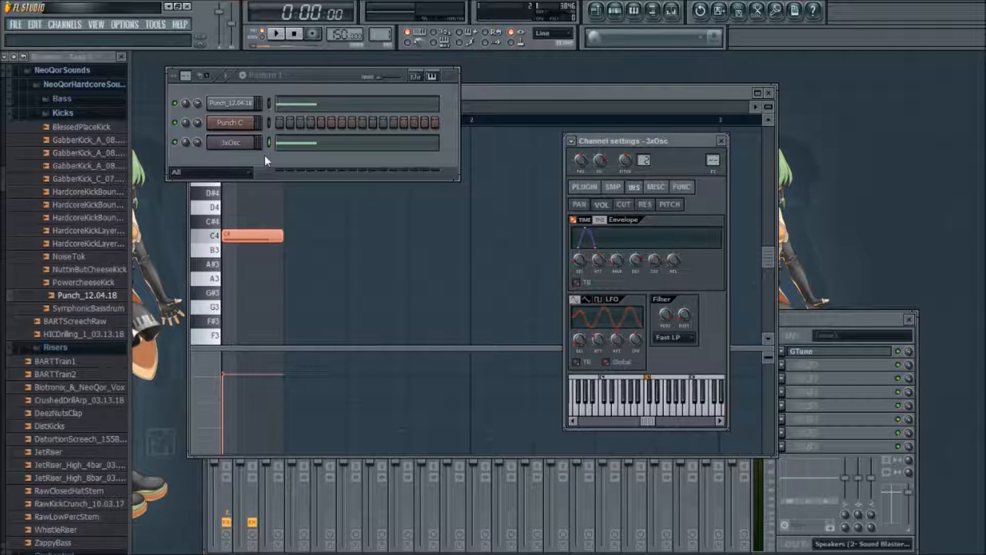
{"action": "left_click", "coordinate": [592, 225]}
{"action": "left_click", "coordinate": [224, 78]}
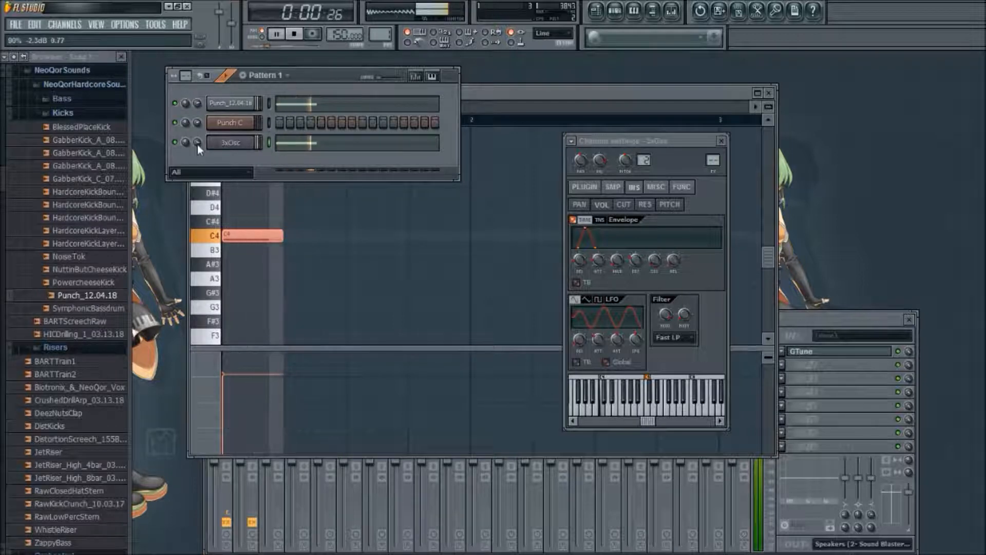
- Load Fruity Limiter in the Master track's last effect slot and play the pattern to display its waveform
{"action": "left_click", "coordinate": [805, 320]}
{"action": "key", "text": "space"}
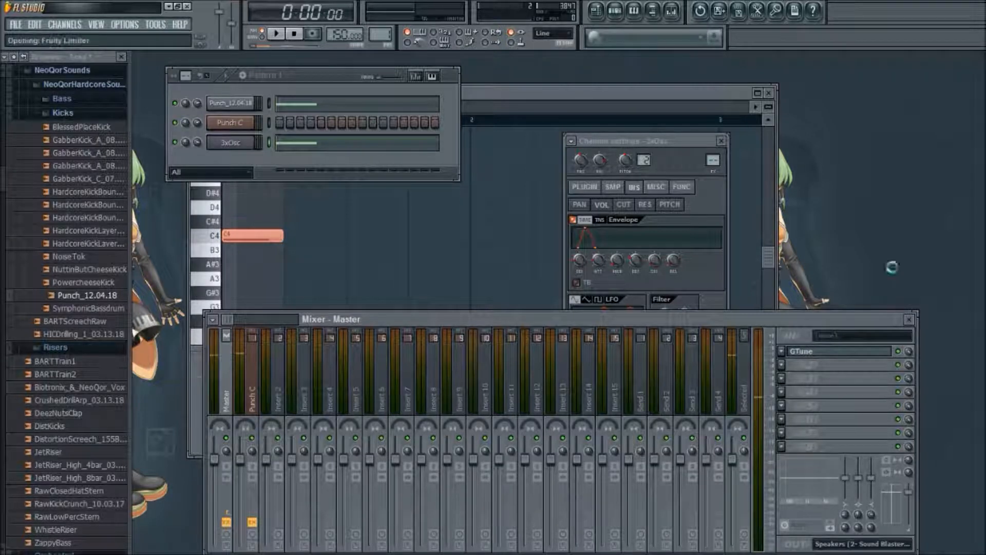
{"action": "left_click_drag", "start_coordinate": [537, 370], "coordinate": [467, 286]}
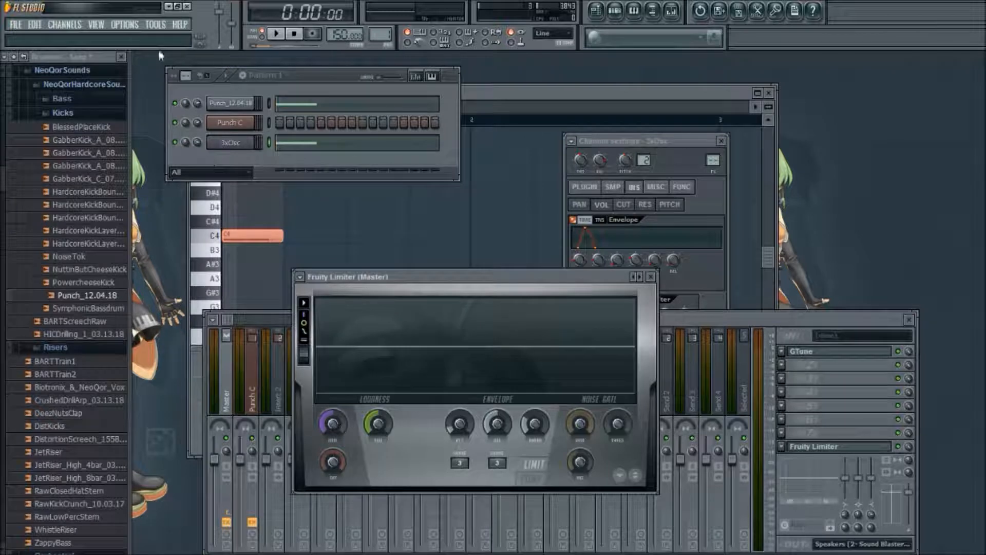
{"action": "key", "text": "space"}
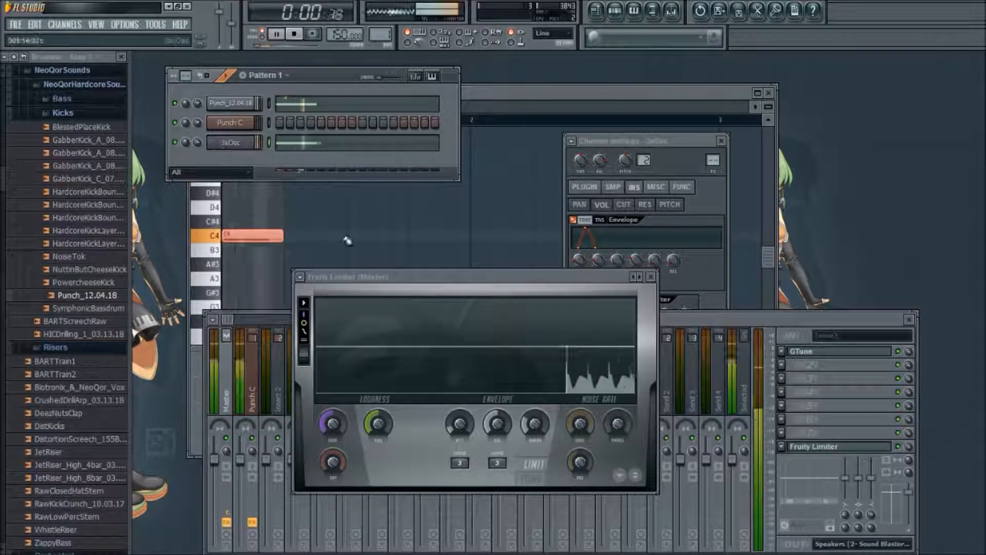
- Fine-tune the predelay, attack and decay of the 3xOsc volume envelope against the limiter's waveform
{"action": "left_click", "coordinate": [599, 146]}
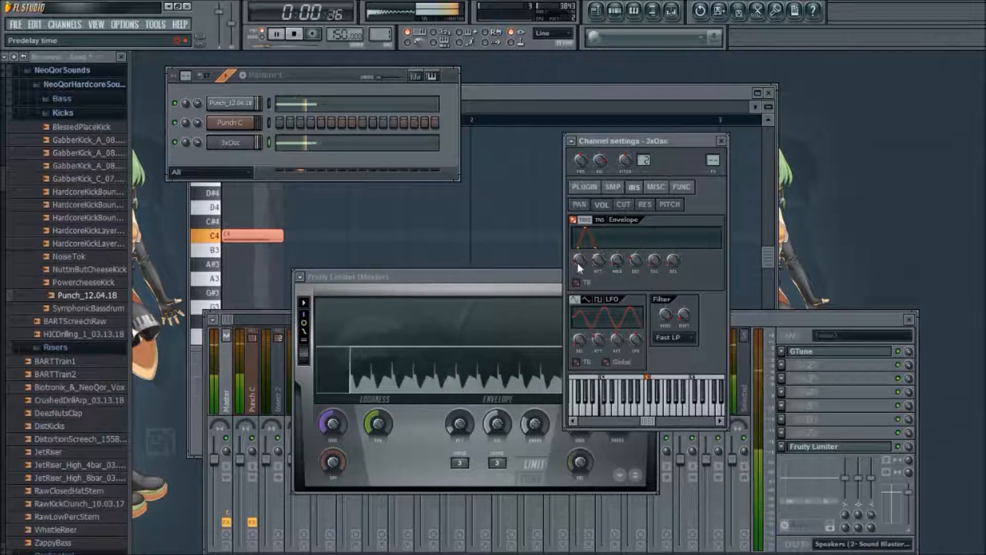
{"action": "left_click_drag", "start_coordinate": [577, 263], "coordinate": [578, 261]}
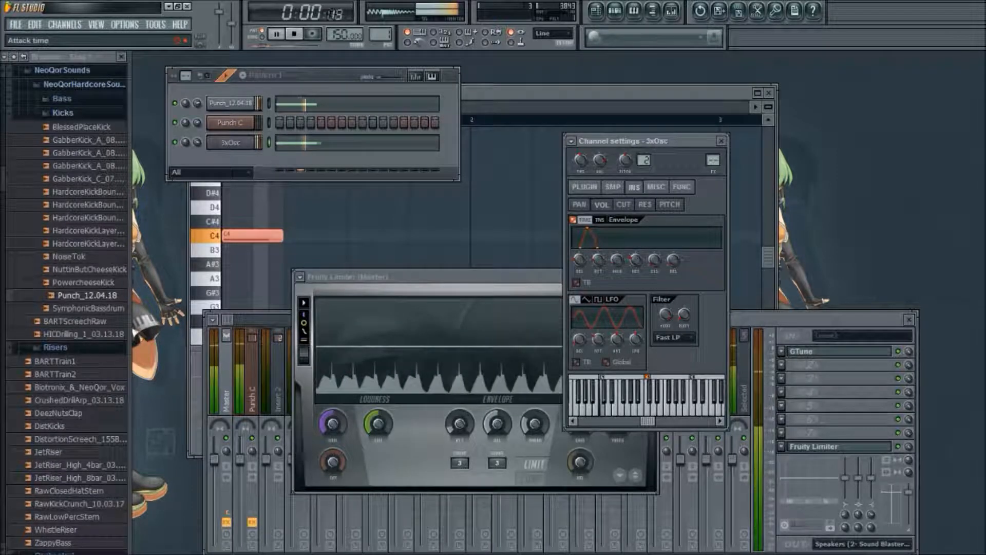
{"action": "left_click_drag", "start_coordinate": [599, 261], "coordinate": [600, 264]}
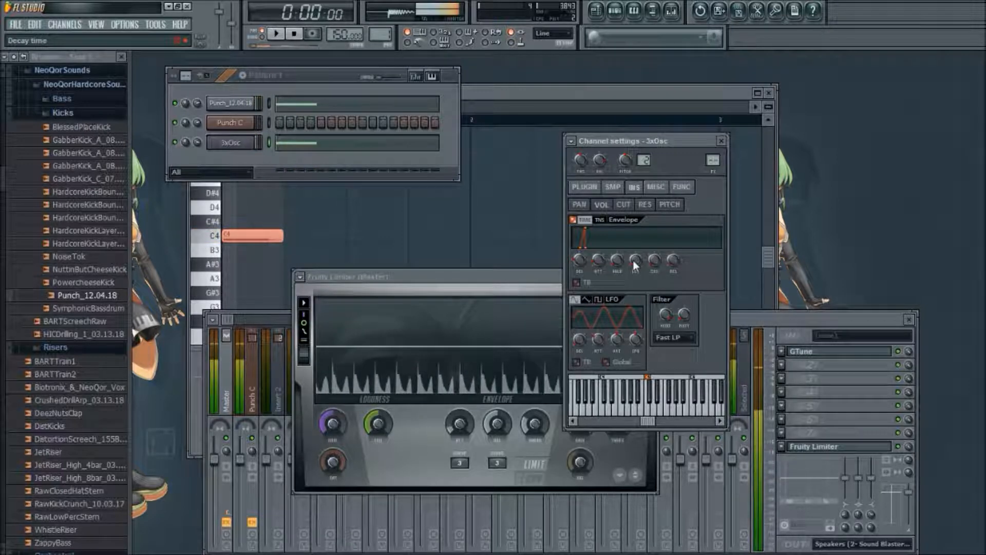
{"action": "key", "text": "space"}
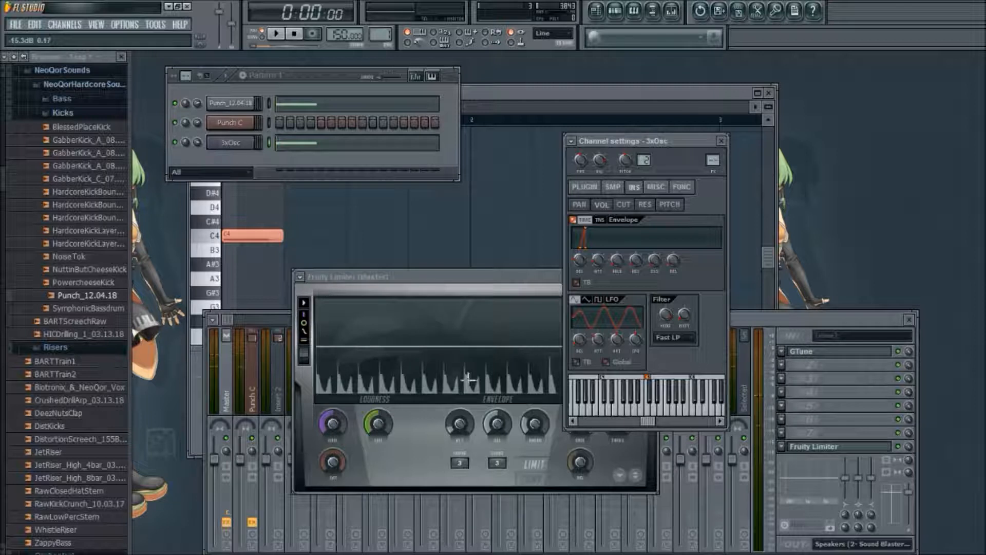
{"action": "left_click_drag", "start_coordinate": [635, 262], "coordinate": [635, 255]}
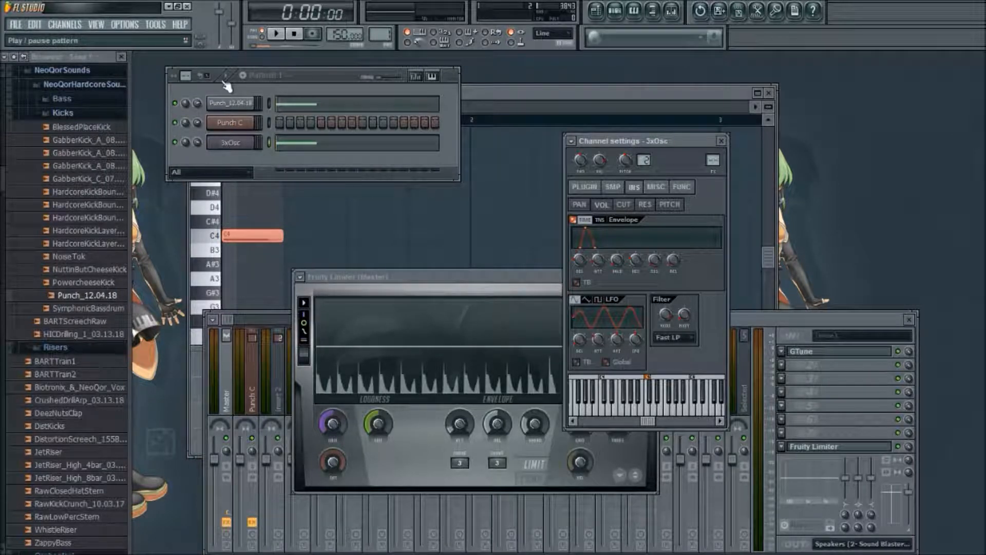
- Replay the pattern and refine the 3xOsc volume envelope's predelay and attack so the layer sits behind the punch
{"action": "left_click", "coordinate": [317, 79]}
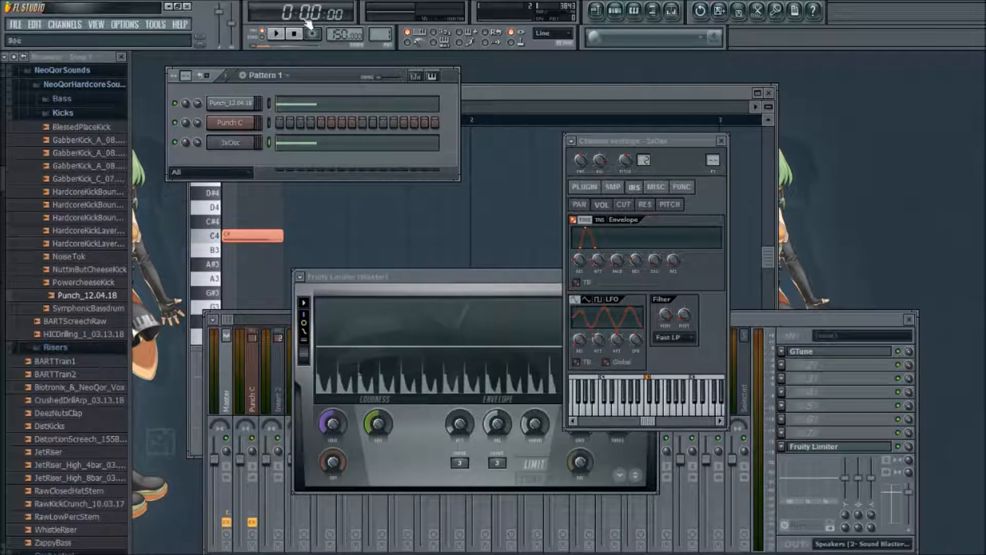
{"action": "left_click", "coordinate": [230, 78]}
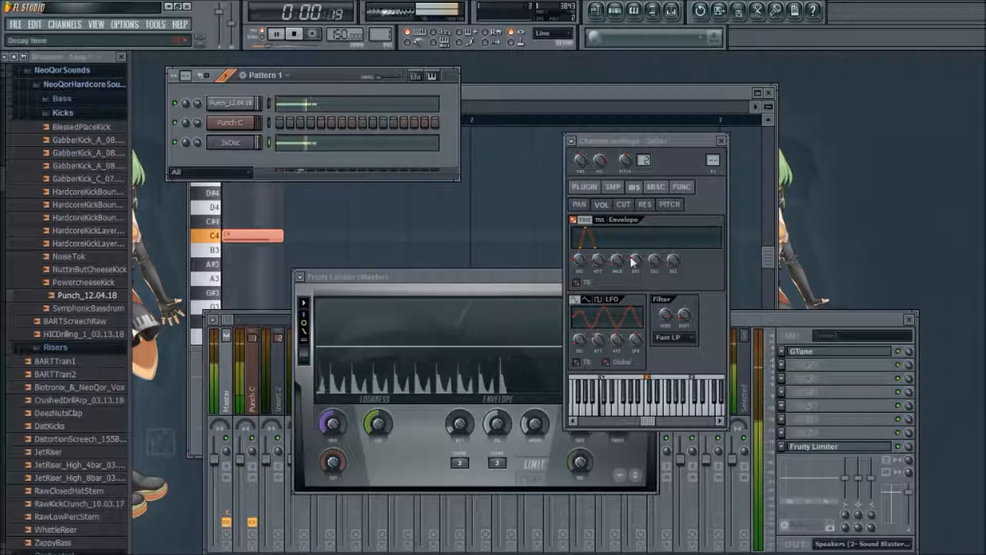
{"action": "left_click_drag", "start_coordinate": [600, 263], "coordinate": [580, 265]}
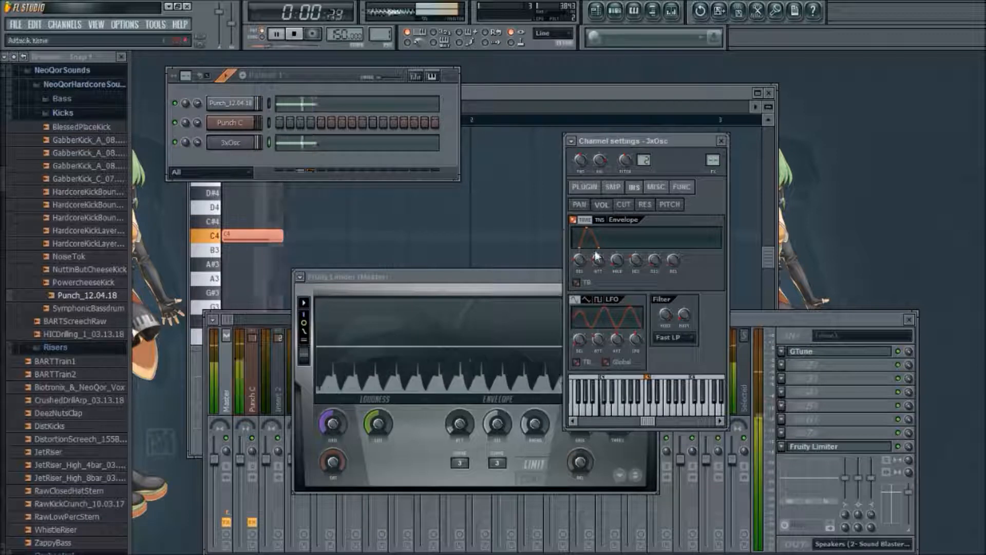
{"action": "left_click", "coordinate": [226, 77]}
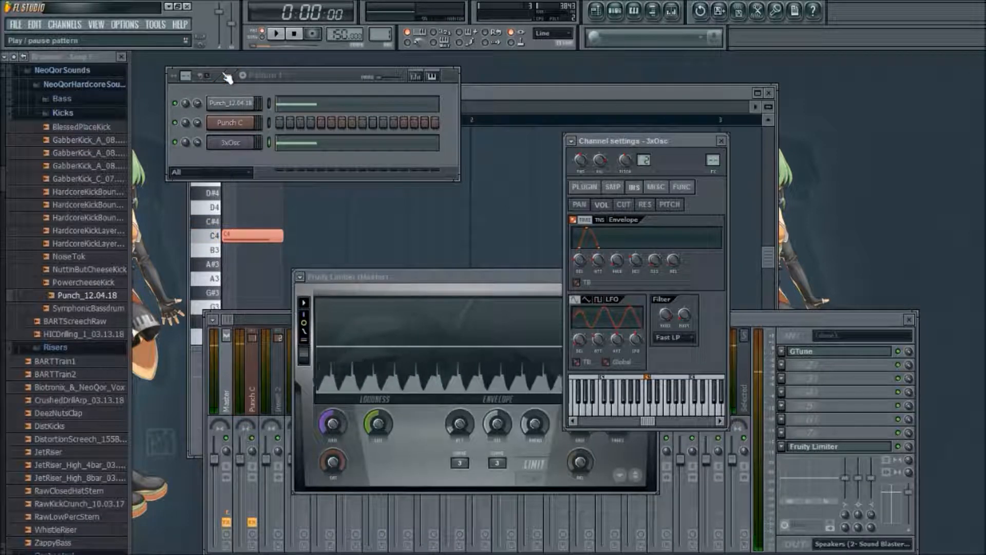
- Rename the 3xOsc channel KickSub and link it to the Insert 2 mixer track
{"action": "left_click", "coordinate": [789, 320]}
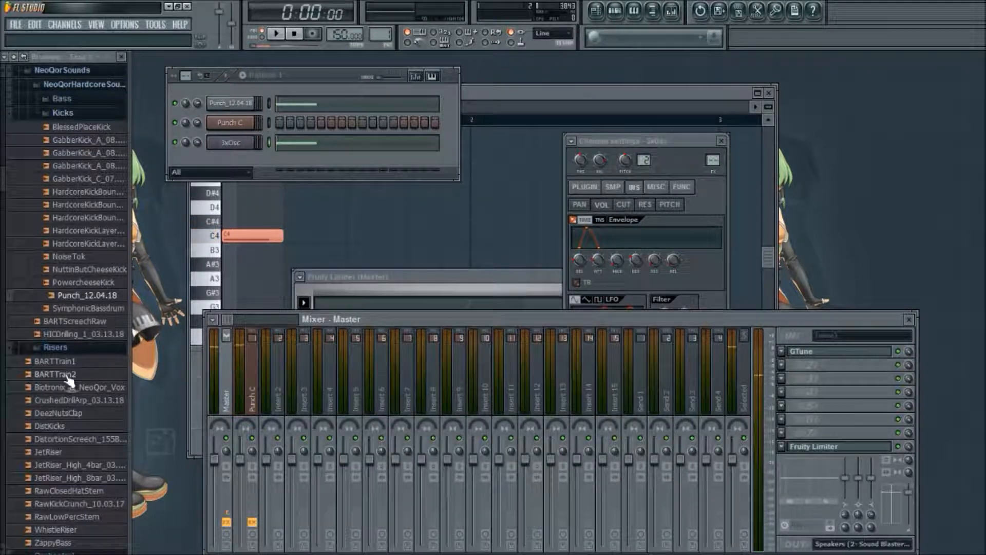
{"action": "left_click", "coordinate": [268, 399]}
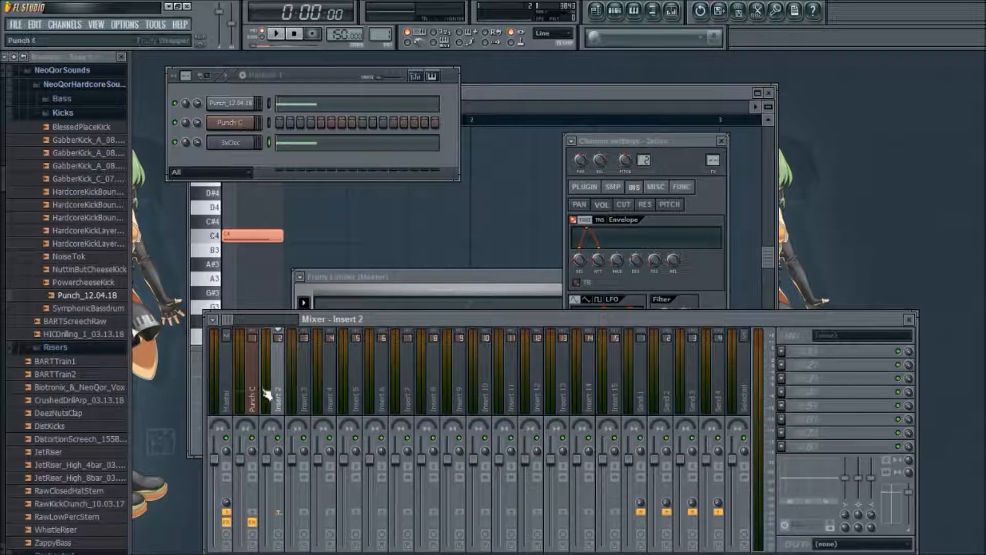
{"action": "left_click", "coordinate": [233, 155]}
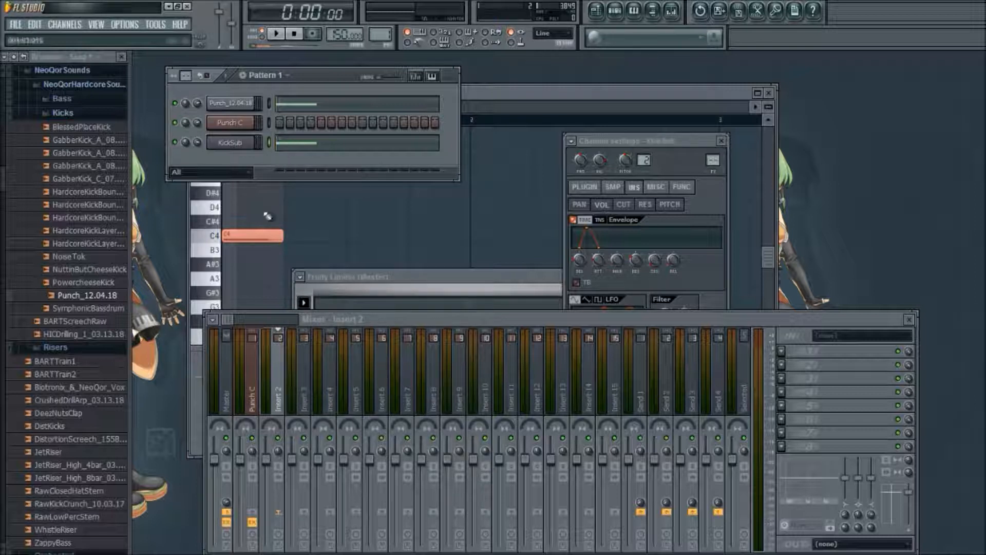
{"action": "left_click", "coordinate": [275, 399]}
{"action": "key", "text": "ctrl+l"}
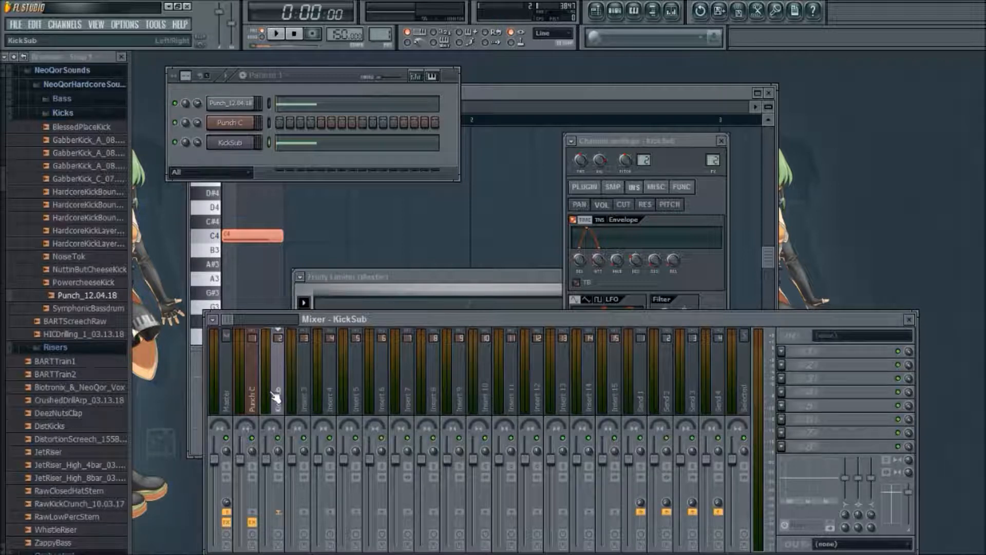
- Load CamelCrusher on the KickSub mixer track, choose the Bass Maker patch and play the pattern
{"action": "left_click", "coordinate": [781, 351]}
{"action": "left_click", "coordinate": [766, 323]}
{"action": "left_click", "coordinate": [284, 231]}
{"action": "left_click", "coordinate": [282, 232]}
{"action": "left_click", "coordinate": [283, 232]}
{"action": "left_click", "coordinate": [282, 232]}
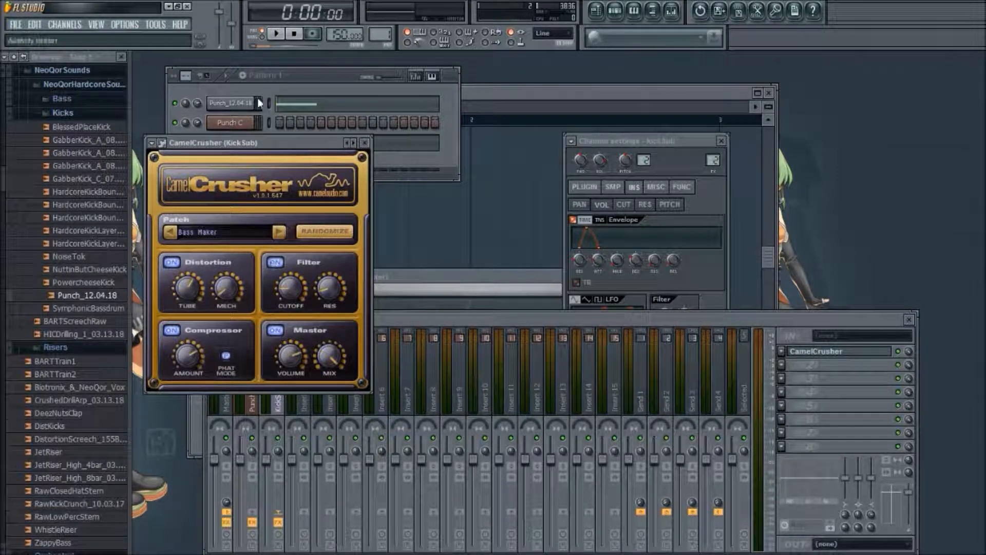
{"action": "left_click", "coordinate": [226, 78]}
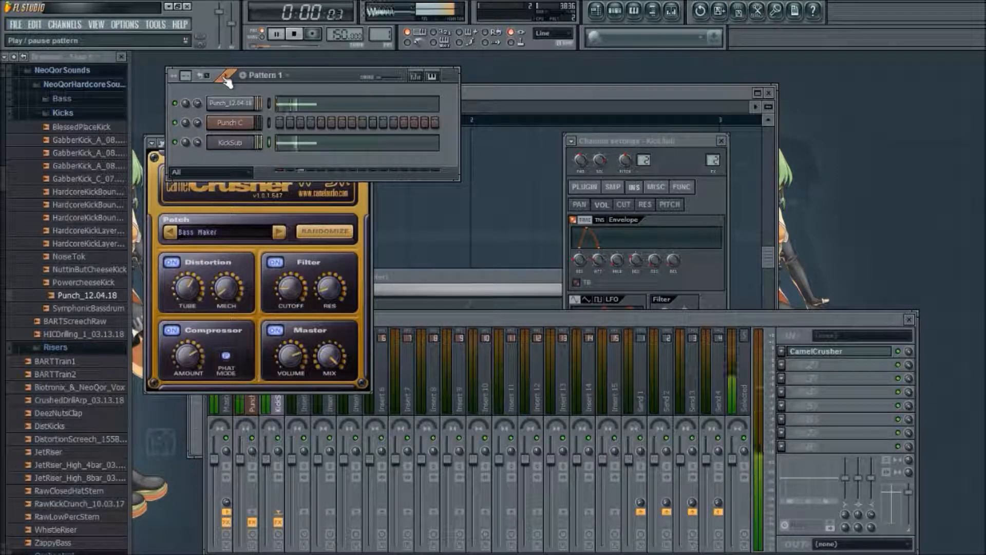
- Adjust CamelCrusher's filter cutoff and set its resonance to 12% while auditioning the pattern
{"action": "left_click", "coordinate": [257, 259]}
{"action": "key", "text": "space"}
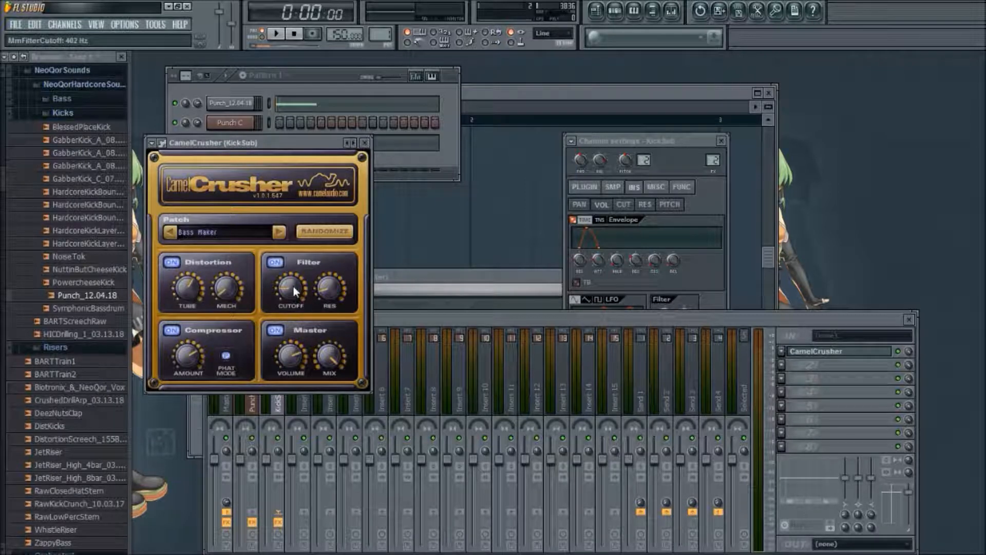
{"action": "key", "text": "space"}
{"action": "left_click_drag", "start_coordinate": [293, 286], "coordinate": [290, 307]}
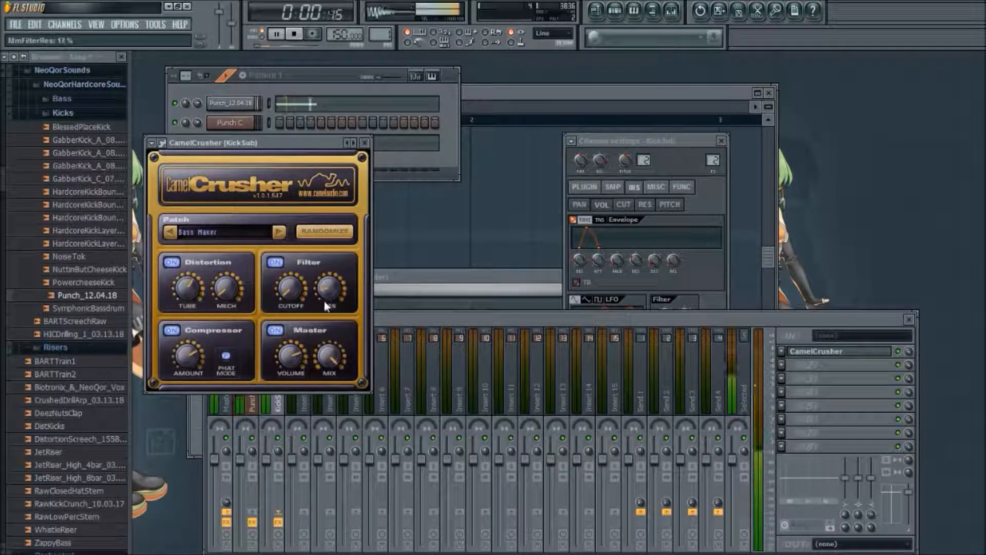
{"action": "mouse_move", "coordinate": [325, 301]}
{"action": "left_mouse_down"}
{"action": "mouse_move", "coordinate": [323, 313]}
{"action": "mouse_move", "coordinate": [320, 300]}
{"action": "left_mouse_up"}
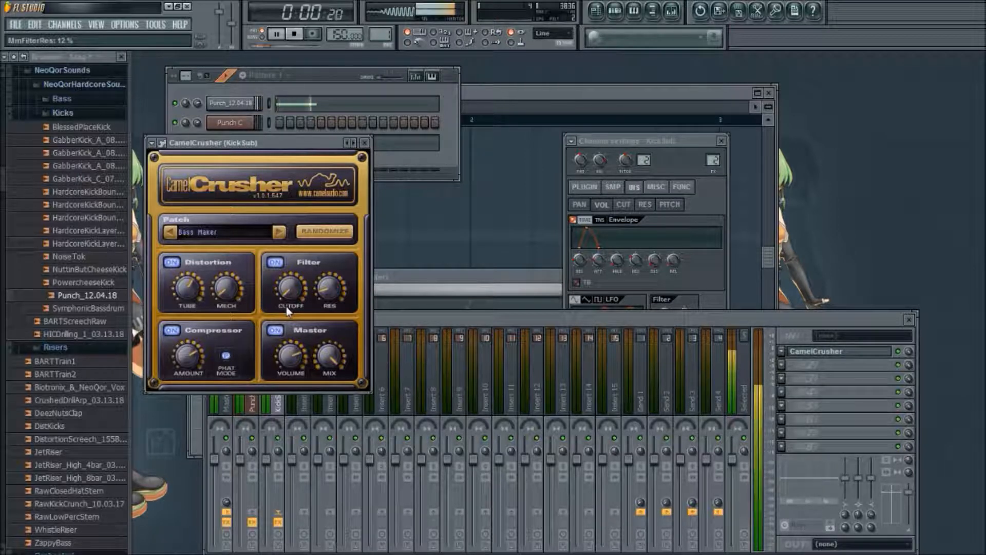
{"action": "key", "text": "space"}
- Replay the kick, add Fruity Parametric EQ 2 after CamelCrusher on the KickSub track, and play the pattern through it
{"action": "left_click", "coordinate": [326, 69]}
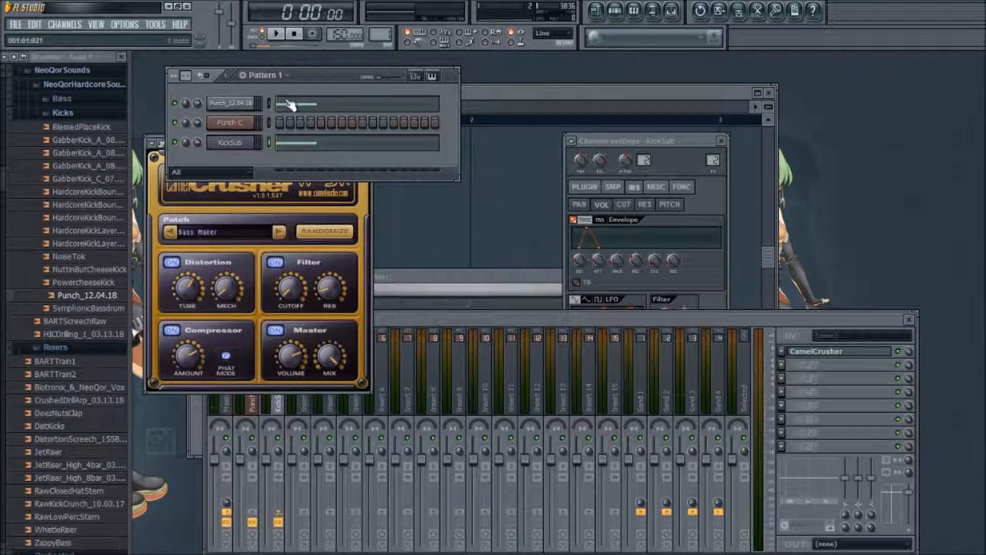
{"action": "left_click", "coordinate": [402, 321]}
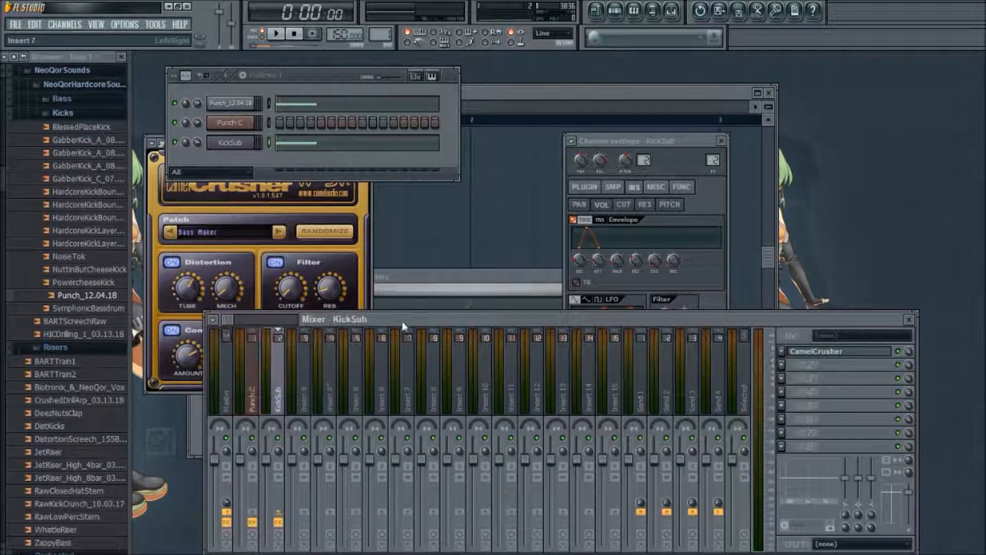
{"action": "key", "text": "space"}
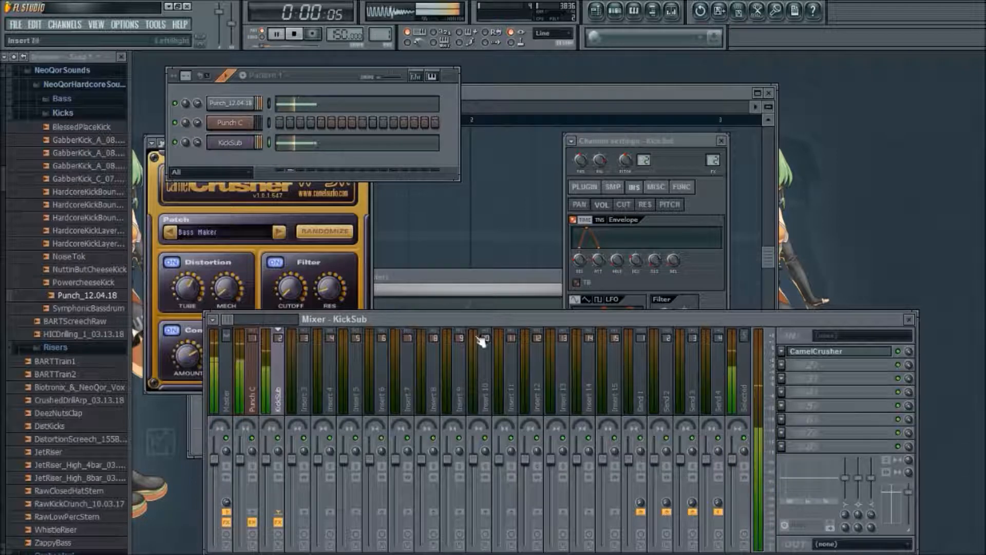
{"action": "key", "text": "space"}
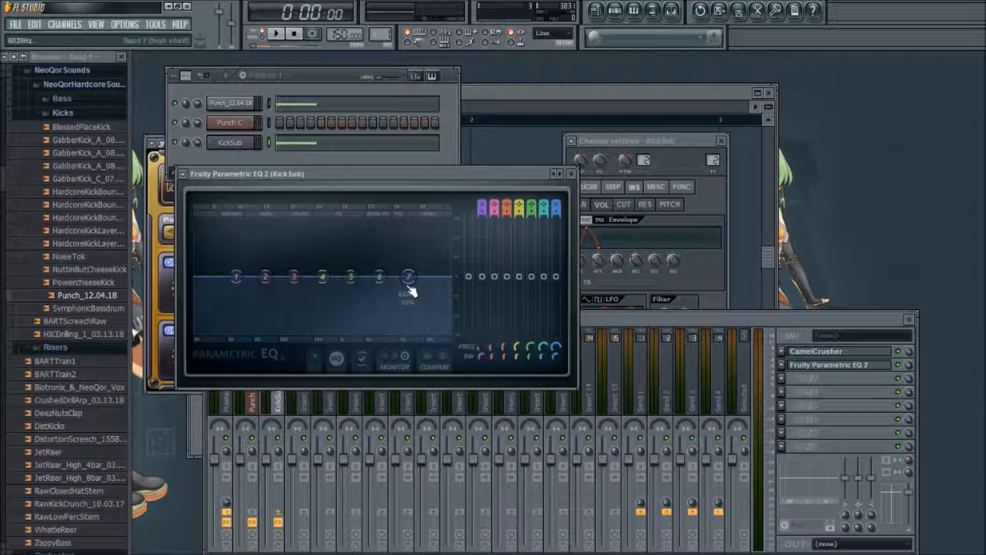
{"action": "key", "text": "space"}
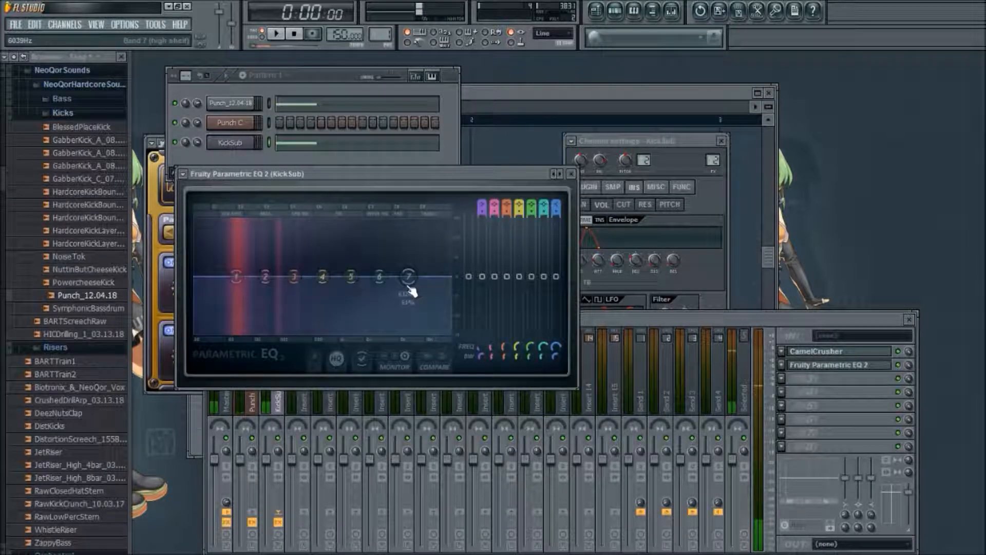
- Pull the band 7 high shelf fully down and toward the low mids during playback to cut KickSub's highs
{"action": "left_click_drag", "start_coordinate": [408, 276], "coordinate": [449, 278]}
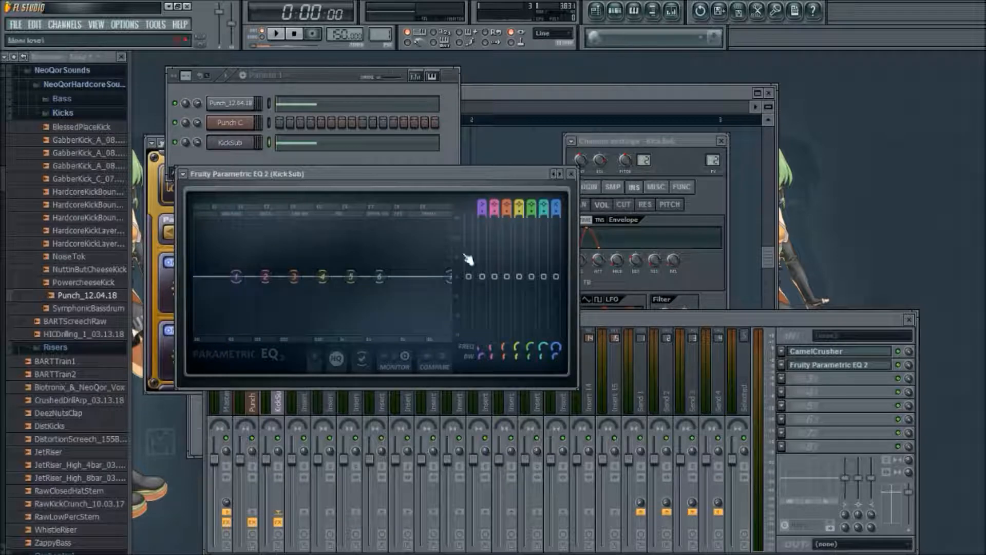
{"action": "left_click_drag", "start_coordinate": [446, 277], "coordinate": [334, 333]}
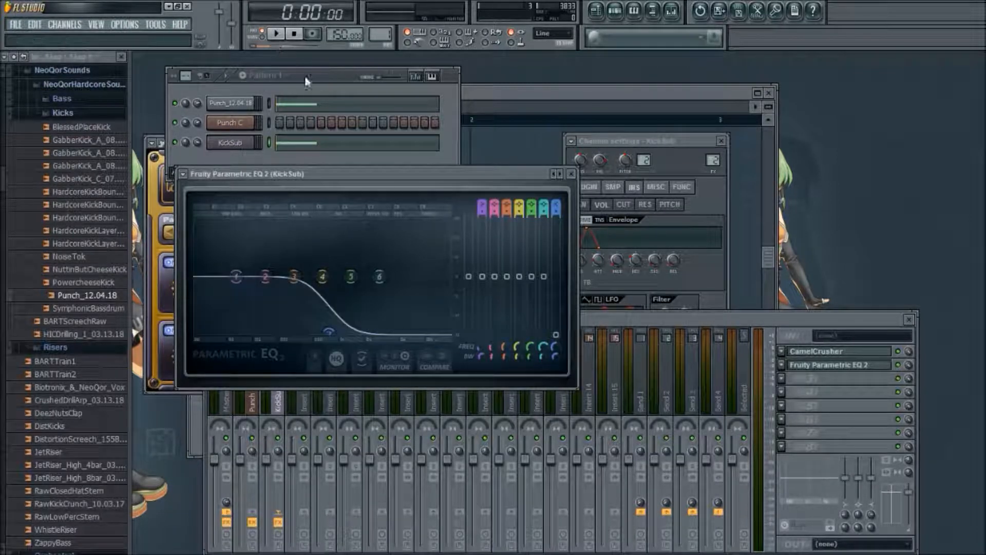
{"action": "left_click", "coordinate": [280, 35]}
{"action": "left_click_drag", "start_coordinate": [318, 330], "coordinate": [300, 331]}
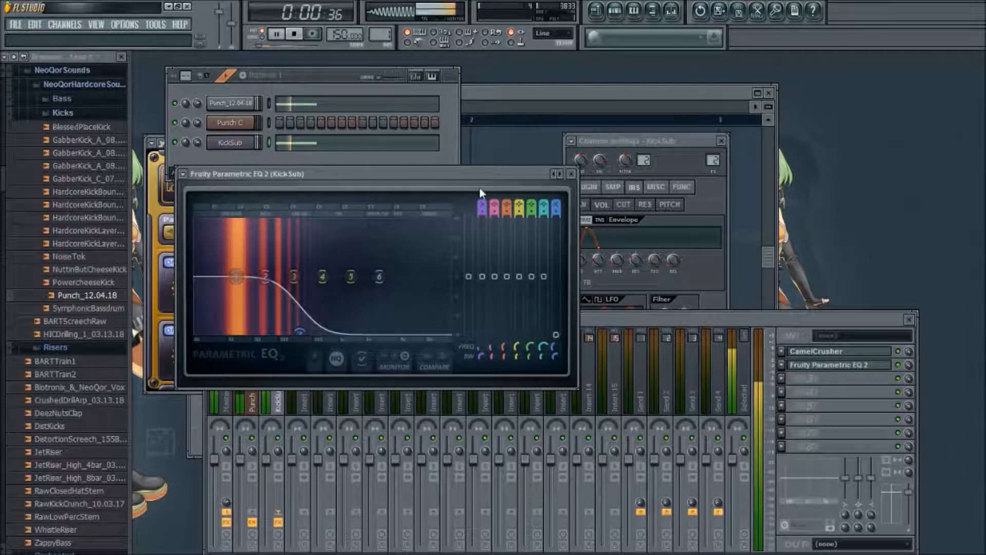
- Turn EQ band 1 into a steep high-pass and lower its frequency until only the deepest sub is cut
{"action": "left_click_drag", "start_coordinate": [481, 206], "coordinate": [480, 216]}
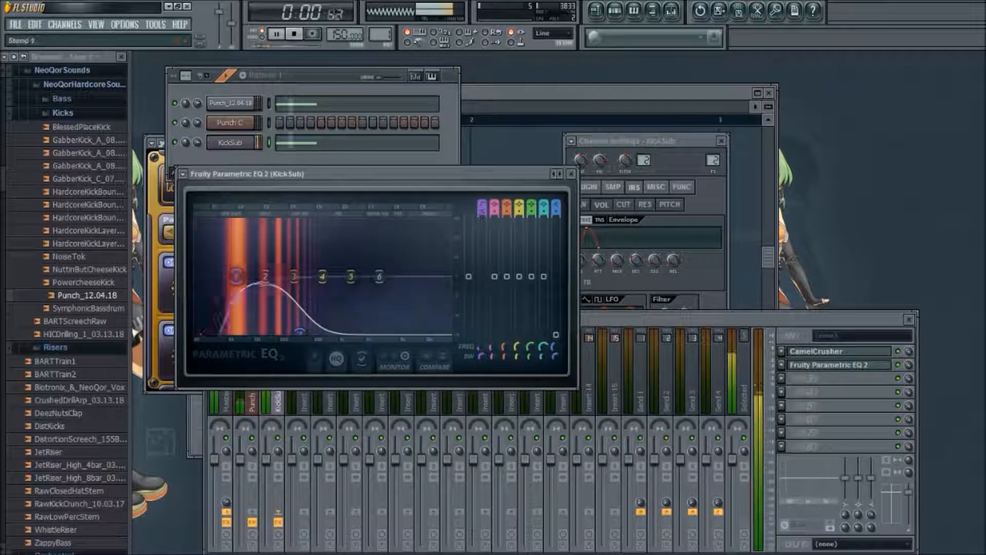
{"action": "mouse_move", "coordinate": [480, 345]}
{"action": "left_mouse_down"}
{"action": "mouse_move", "coordinate": [483, 360]}
{"action": "mouse_move", "coordinate": [481, 345]}
{"action": "left_mouse_up"}
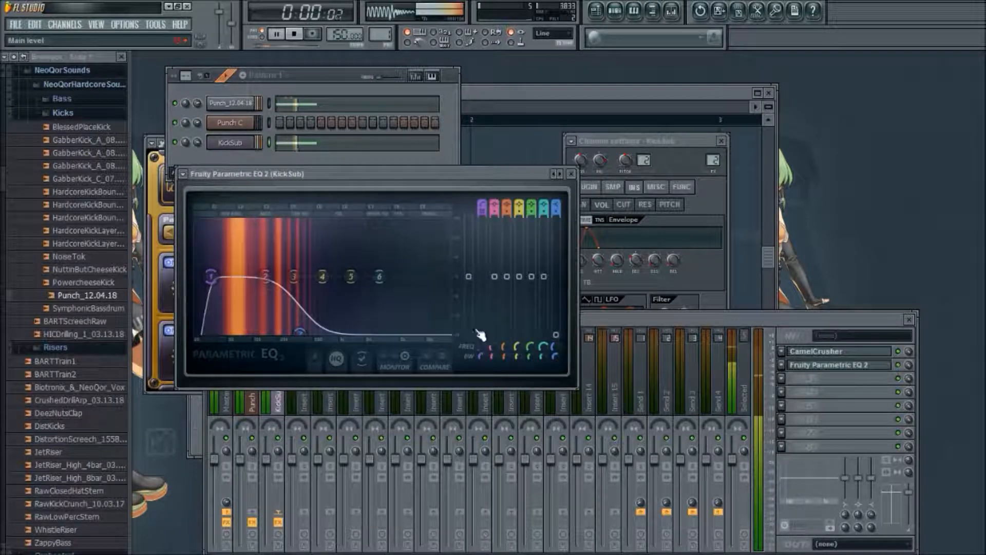
{"action": "key", "text": "space"}
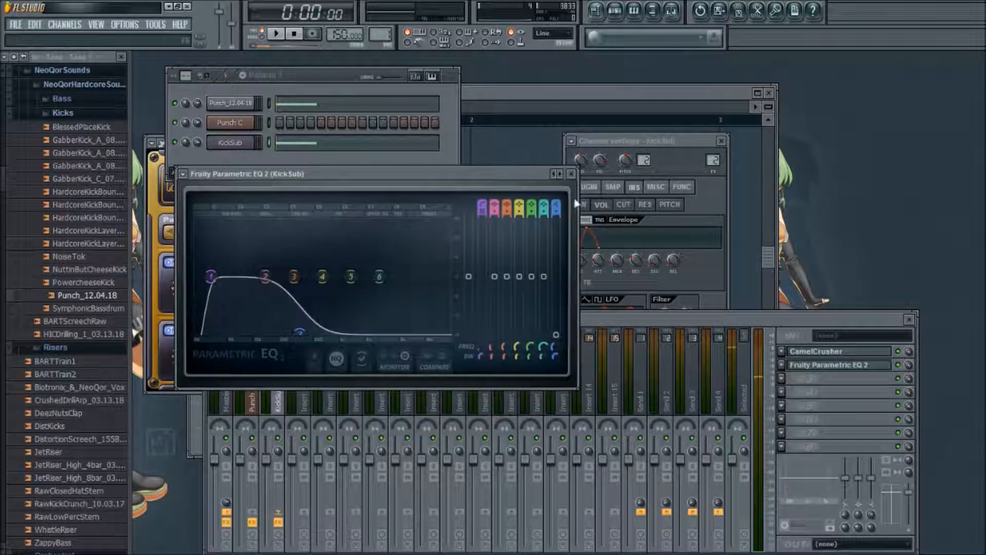
- Close the equalizer and adjust the KickSub track's volume fader while the pattern plays
{"action": "left_click", "coordinate": [571, 174]}
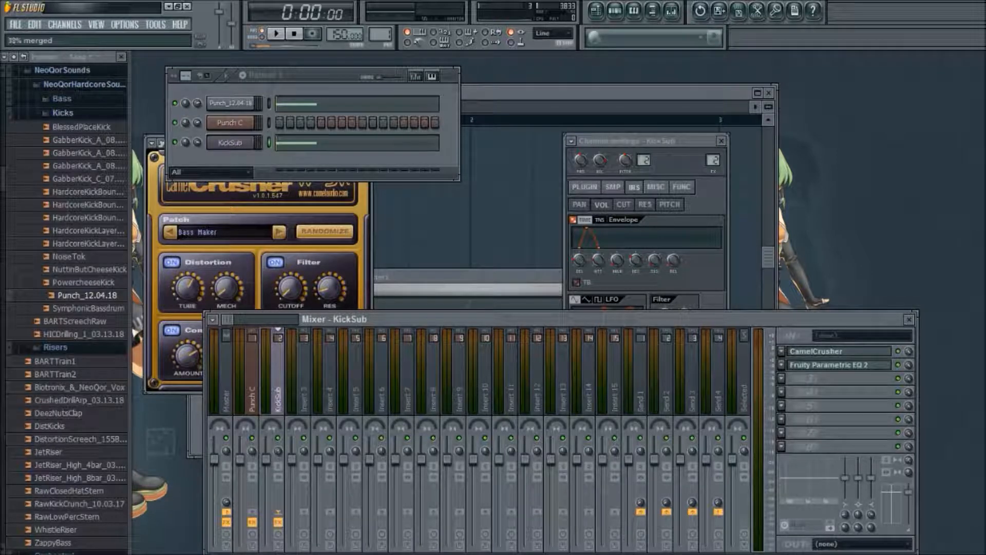
{"action": "key", "text": "space"}
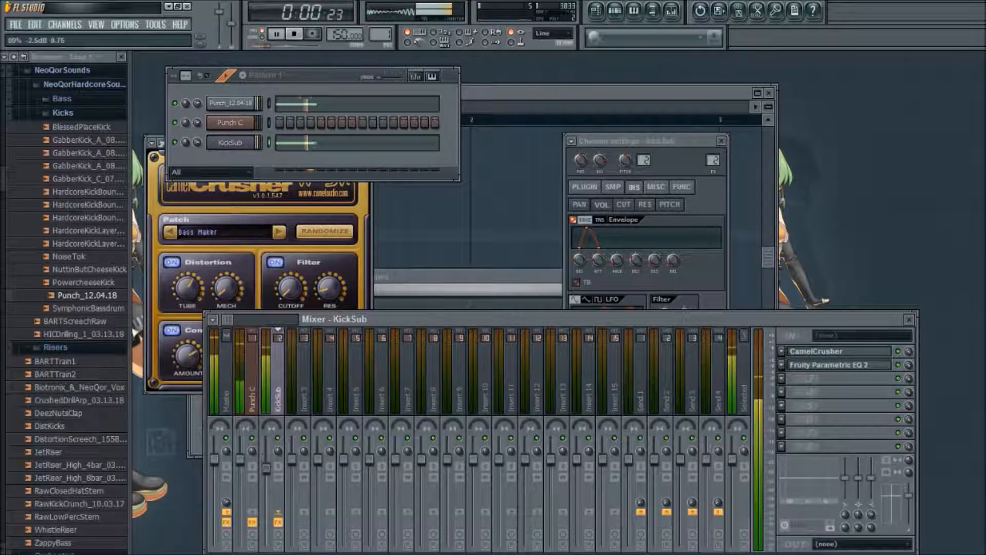
{"action": "key", "text": "space"}
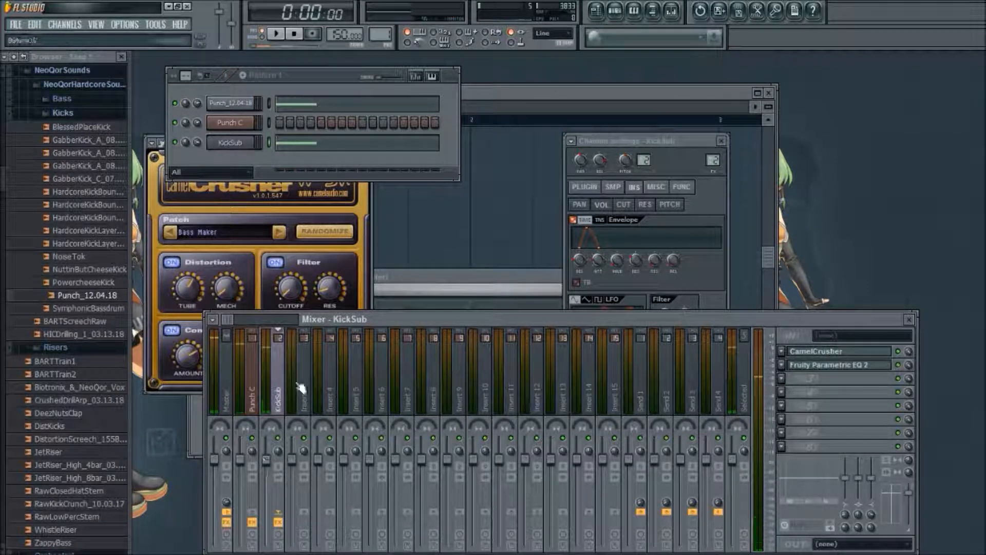
- Sidechain the Punch C mixer track to KickSub and load Fruity Limiter in KickSub's last effect slot
{"action": "left_click", "coordinate": [253, 397]}
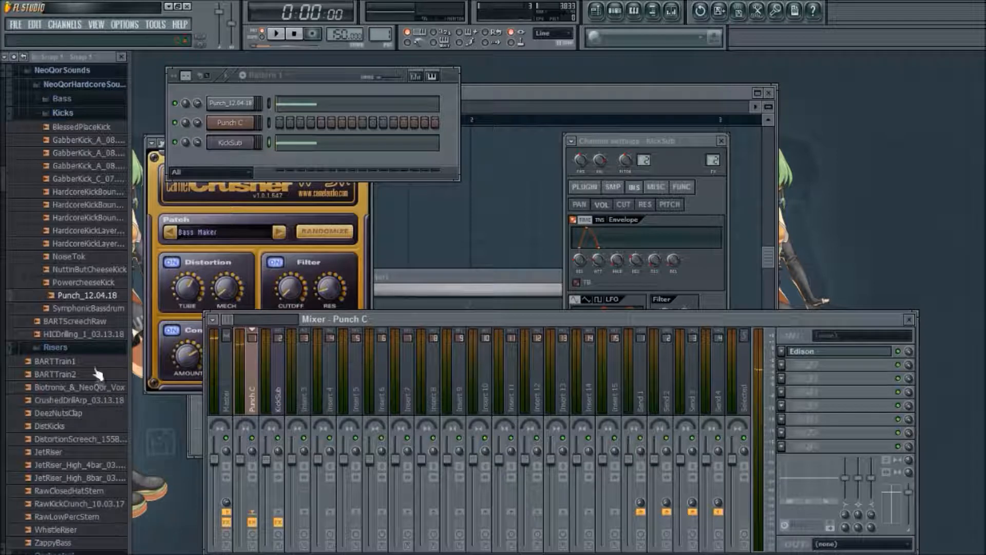
{"action": "left_click", "coordinate": [278, 396]}
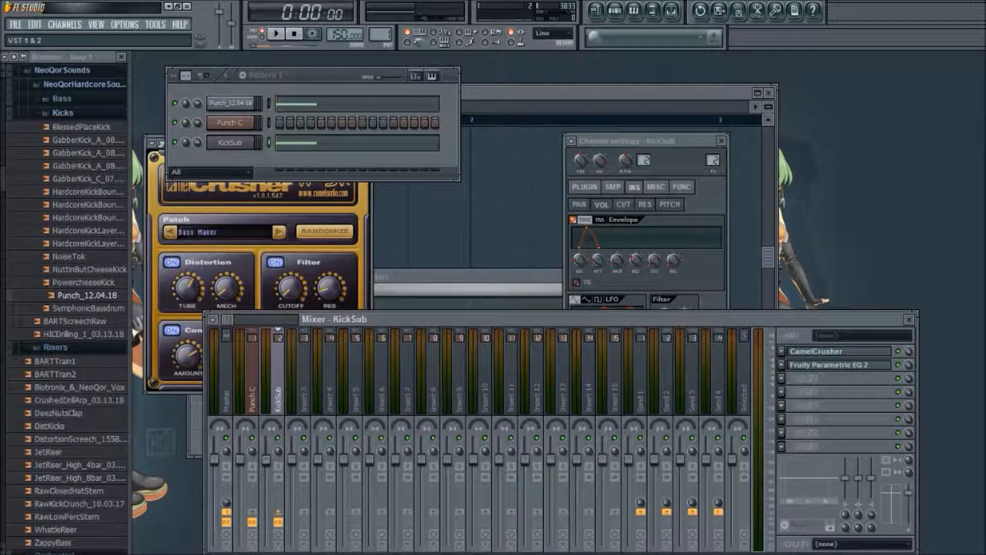
{"action": "left_click", "coordinate": [252, 396]}
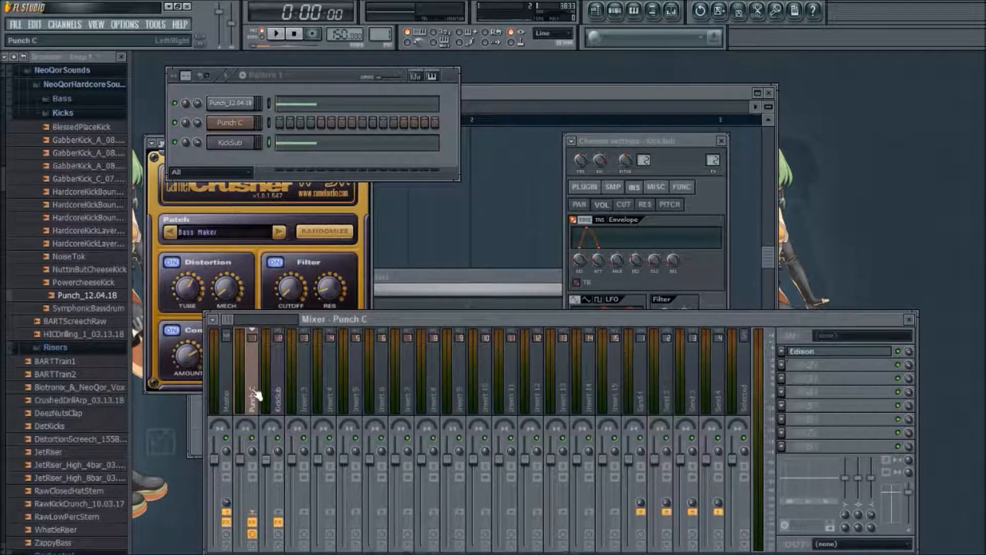
{"action": "left_click", "coordinate": [293, 525]}
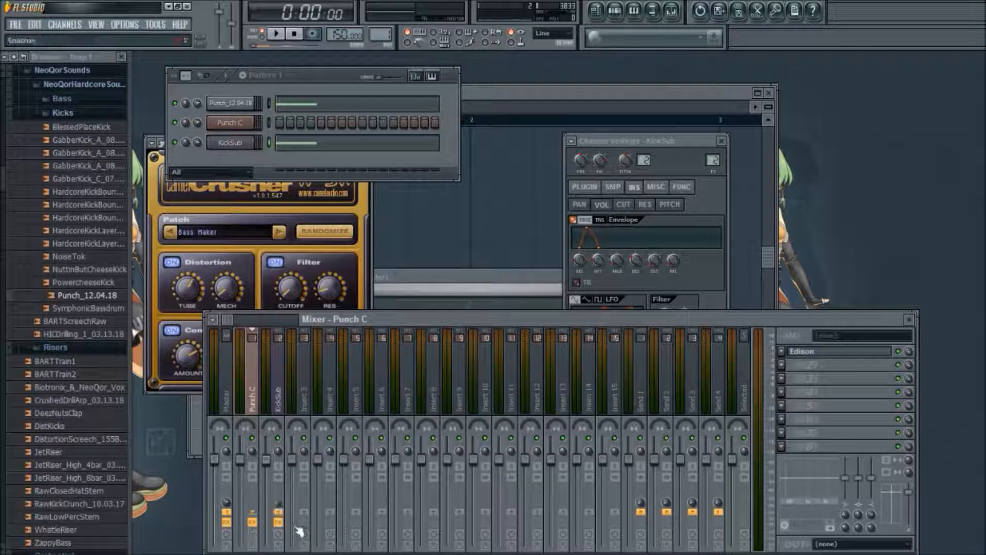
{"action": "left_click", "coordinate": [290, 393]}
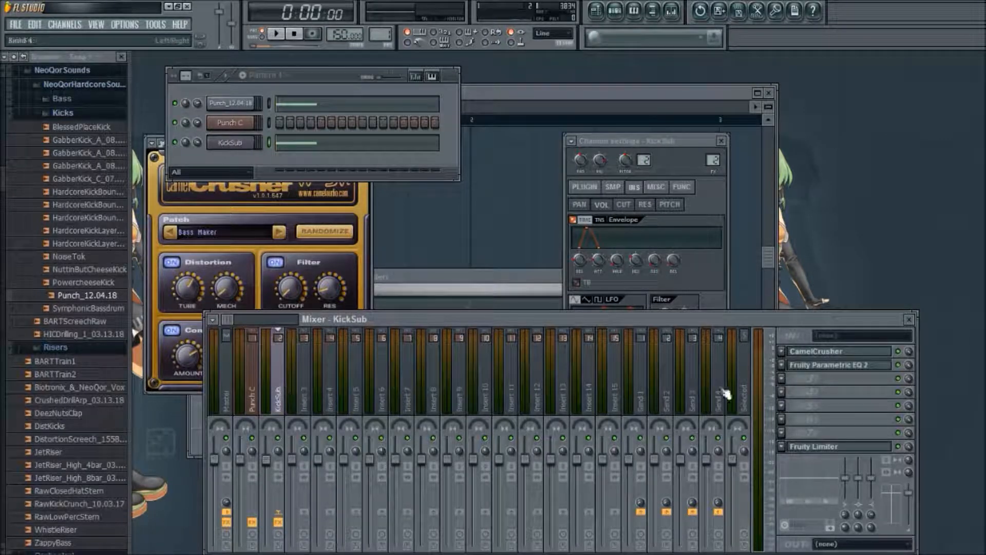
- Open KickSub's Fruity Limiter, switch it to compressor mode with sidechain input 1, and start playback
{"action": "left_click", "coordinate": [857, 447]}
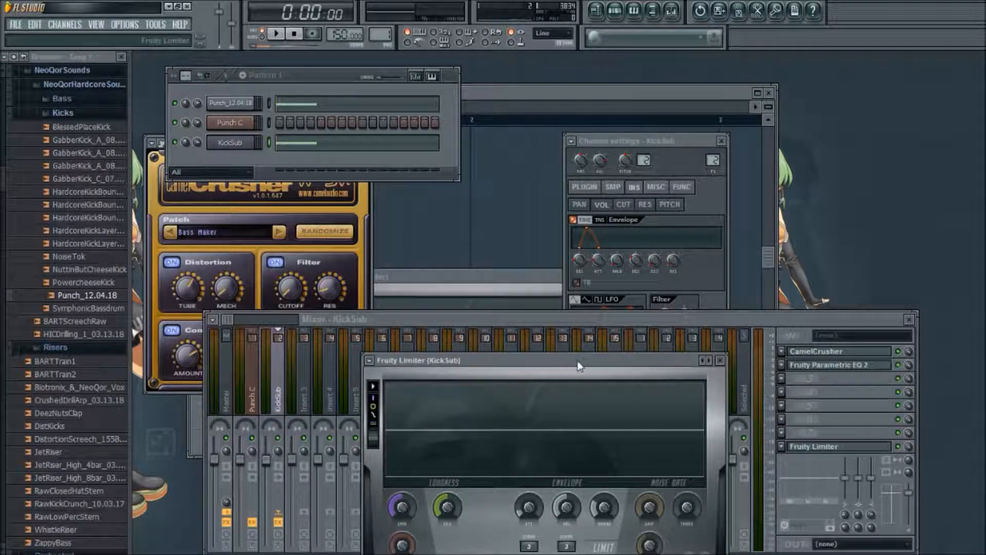
{"action": "left_click_drag", "start_coordinate": [577, 360], "coordinate": [524, 170]}
{"action": "left_click", "coordinate": [546, 375]}
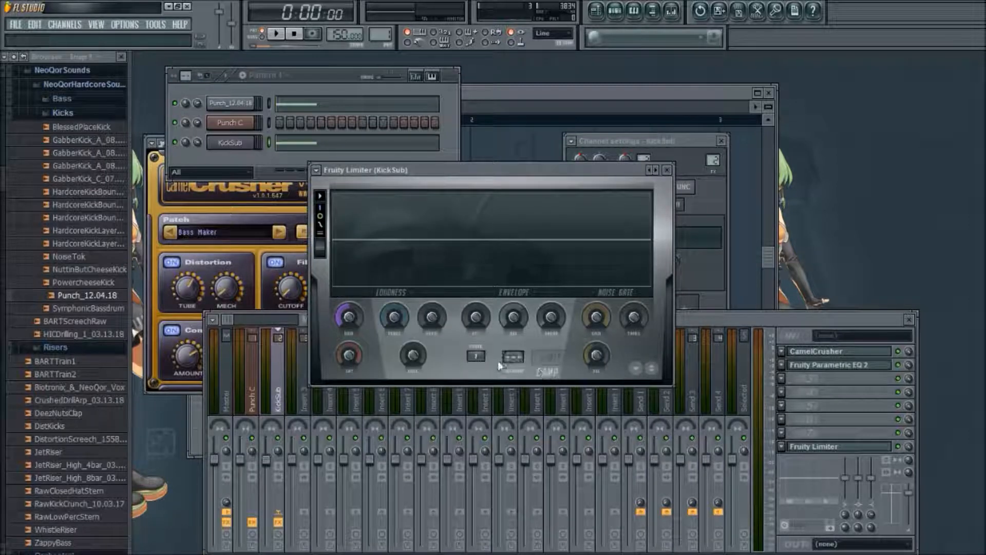
{"action": "key", "text": "space"}
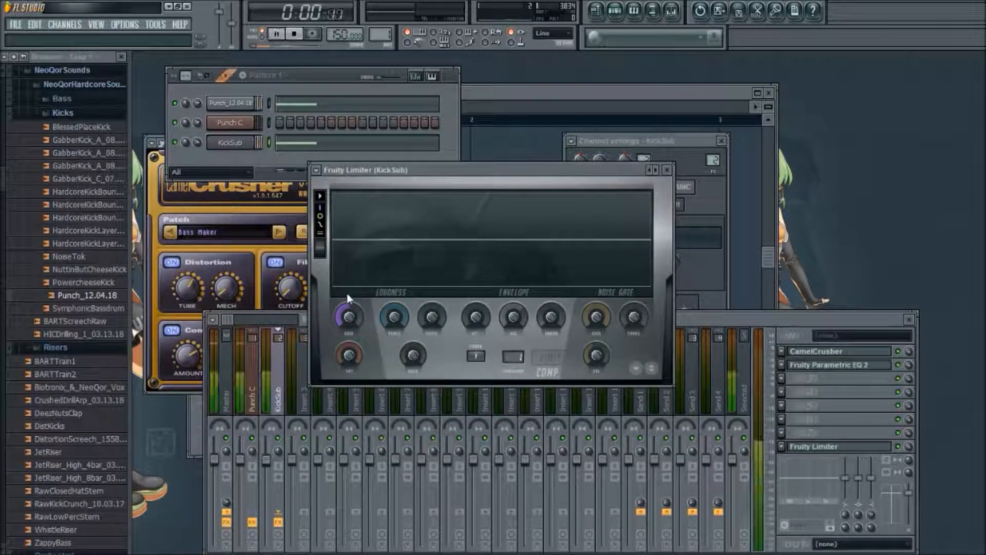
- Set the sidechain compressor's threshold to about -21.8 dB and raise its ratio and knee so the punch ducks KickSub
{"action": "left_click_drag", "start_coordinate": [393, 310], "coordinate": [394, 339]}
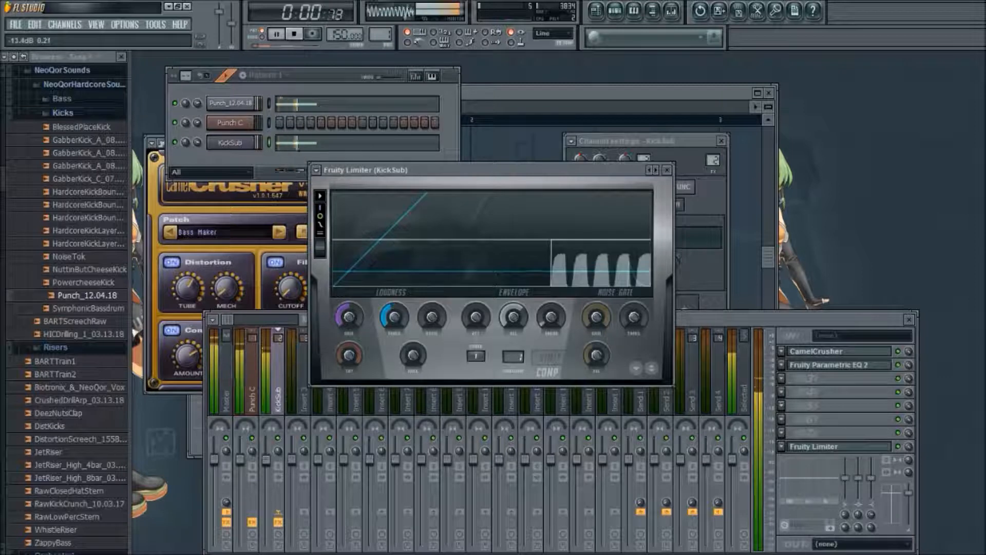
{"action": "mouse_move", "coordinate": [436, 317]}
{"action": "left_mouse_down"}
{"action": "mouse_move", "coordinate": [436, 298]}
{"action": "mouse_move", "coordinate": [437, 317]}
{"action": "left_mouse_up"}
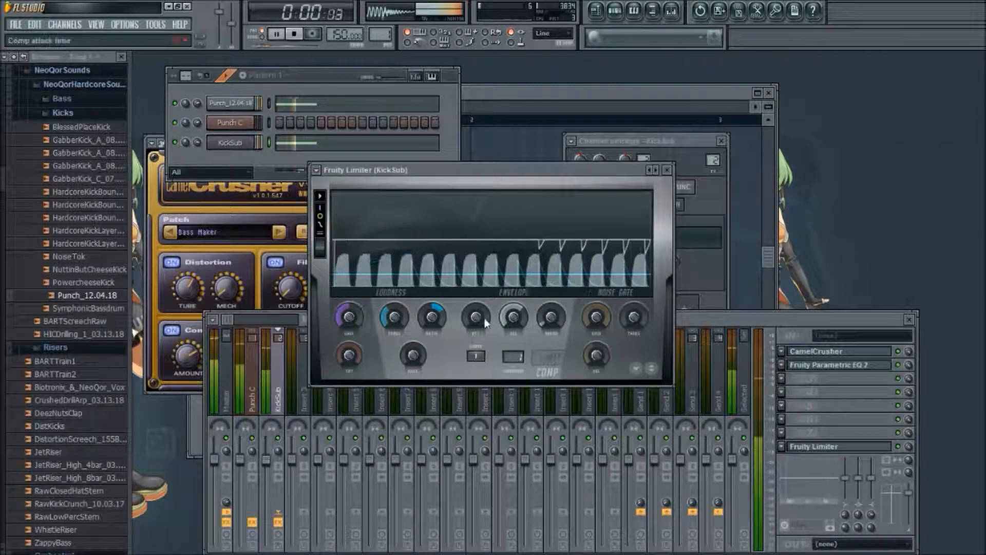
{"action": "mouse_move", "coordinate": [402, 354]}
{"action": "left_mouse_down"}
{"action": "mouse_move", "coordinate": [403, 341]}
{"action": "mouse_move", "coordinate": [409, 358]}
{"action": "left_mouse_up"}
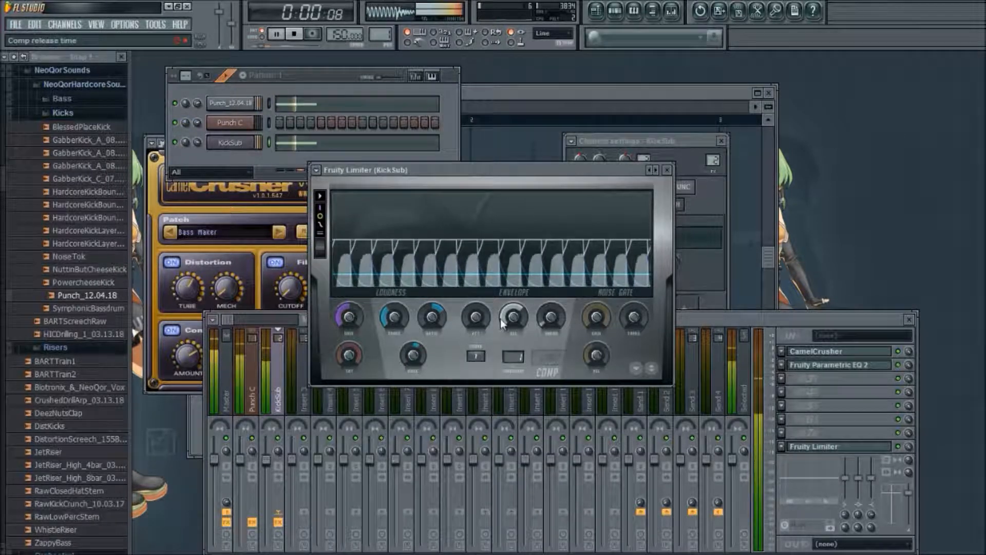
{"action": "left_click_drag", "start_coordinate": [393, 318], "coordinate": [388, 320]}
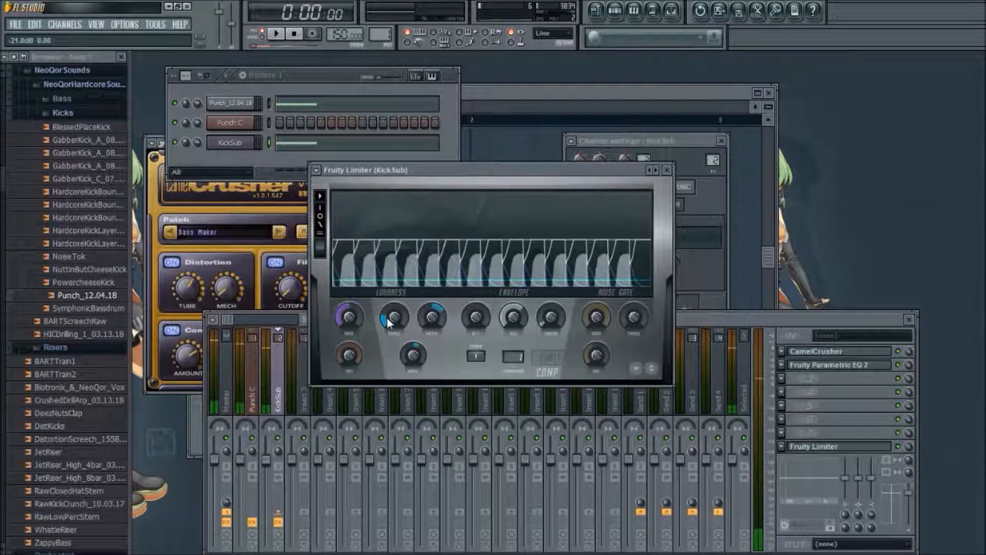
{"action": "key", "text": "space"}
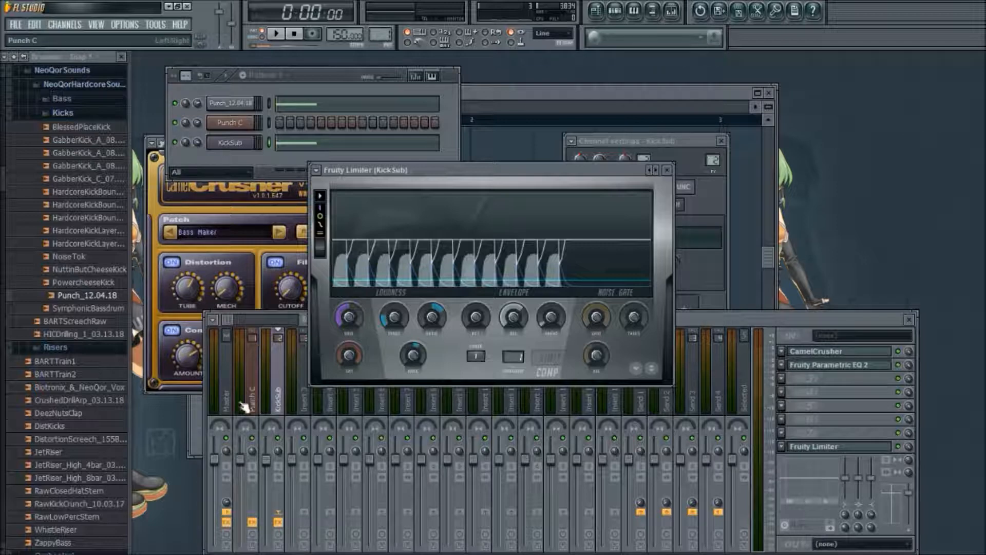
- Clone the KickSub channel, rename the clone KickCrunch 1, and reselect the original KickSub channel
{"action": "left_click", "coordinate": [278, 389]}
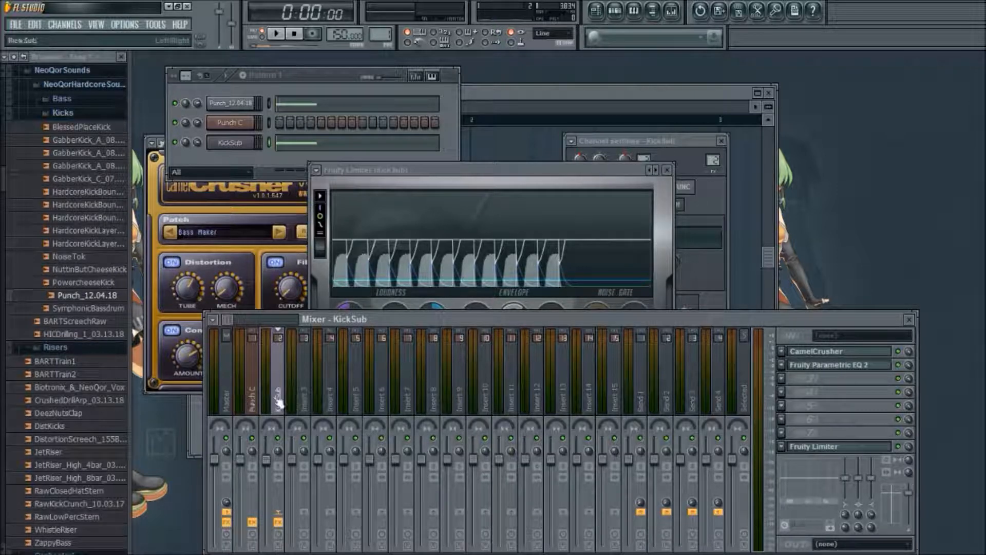
{"action": "left_click", "coordinate": [230, 150]}
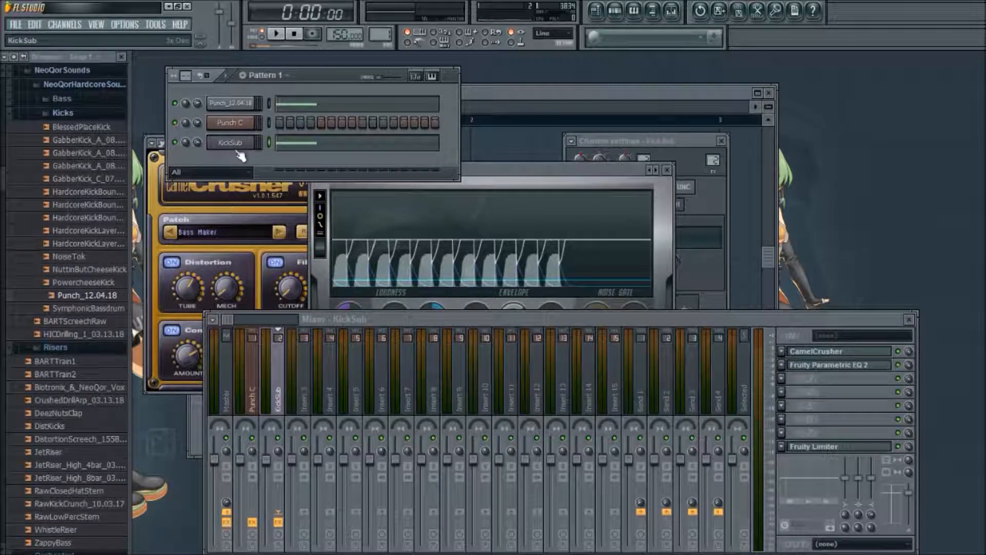
{"action": "key", "text": "alt+c"}
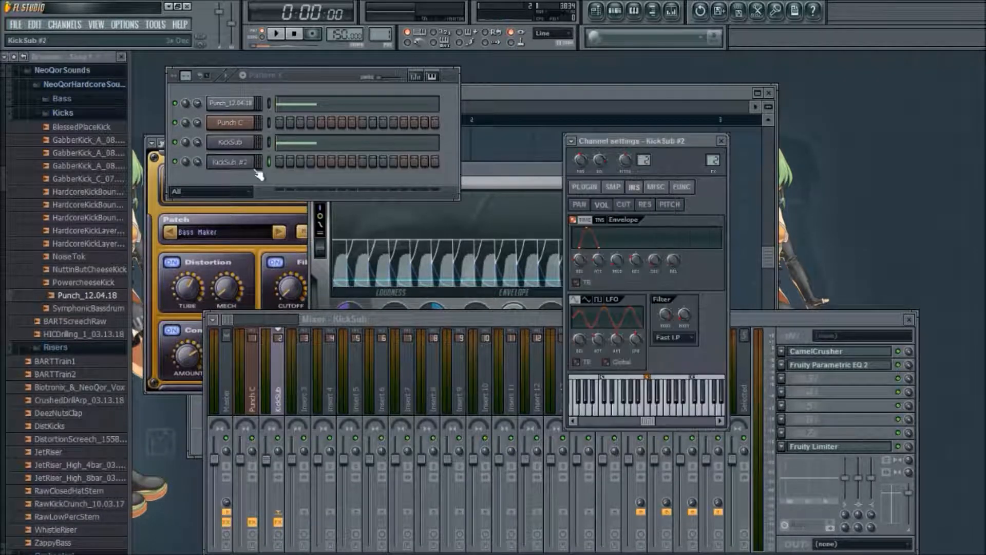
{"action": "left_click", "coordinate": [272, 178]}
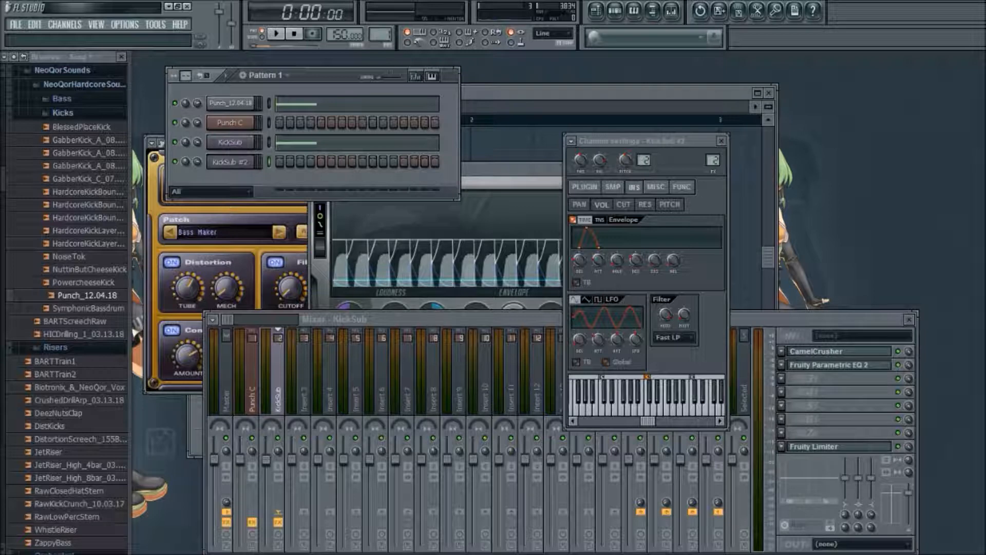
{"action": "left_click", "coordinate": [247, 147]}
{"action": "key", "text": "c"}
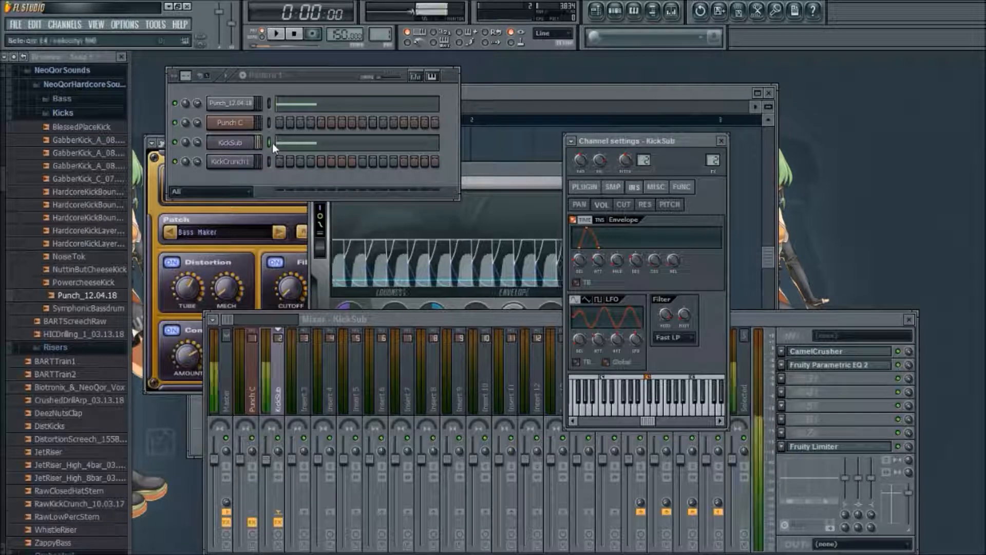
- Paste KickSub's notes into the KickCrunch1 channel and open KickCrunch1's 3x Osc oscillator settings
{"action": "double_click", "coordinate": [272, 160]}
{"action": "key", "text": "ctrl+v"}
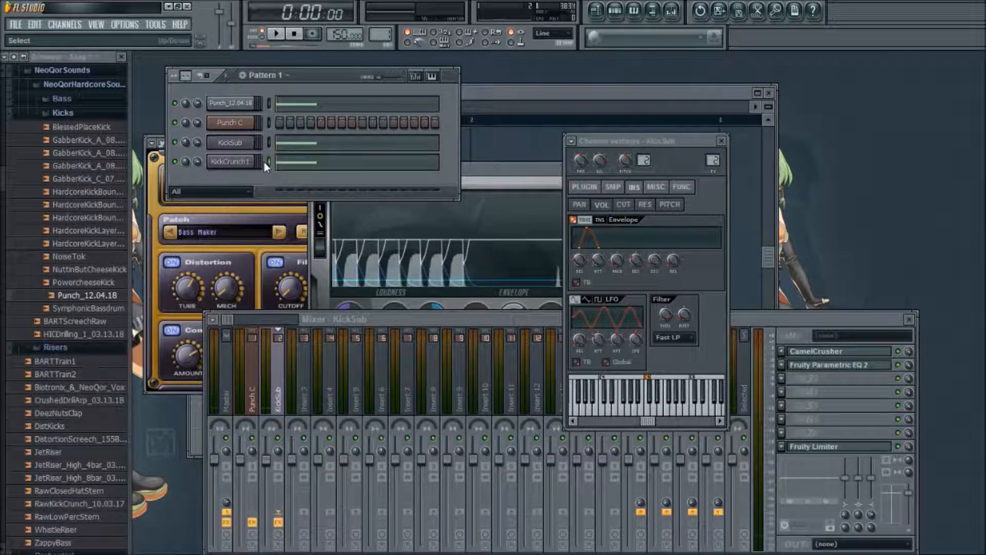
{"action": "left_click", "coordinate": [233, 164]}
{"action": "left_click", "coordinate": [236, 165]}
{"action": "left_click", "coordinate": [235, 165]}
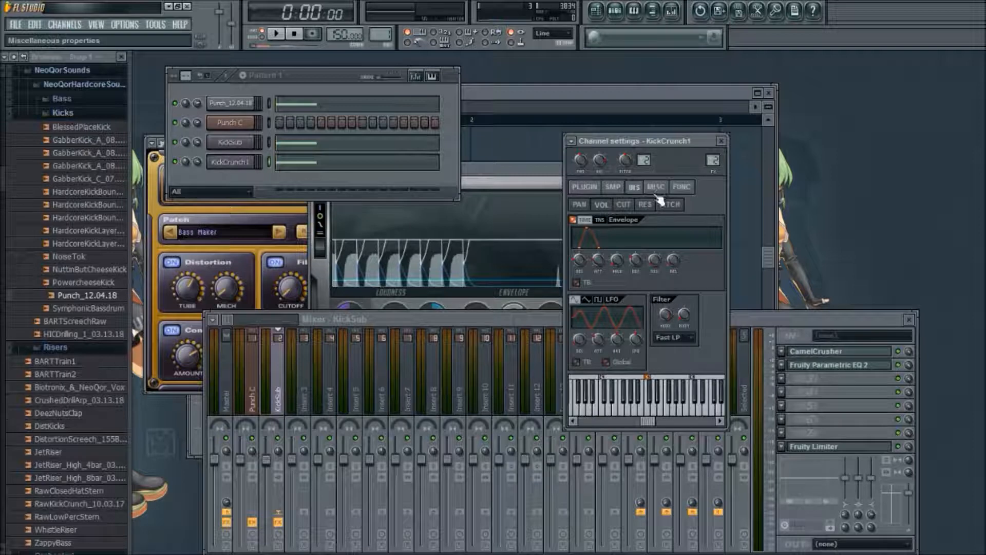
{"action": "left_click", "coordinate": [585, 188]}
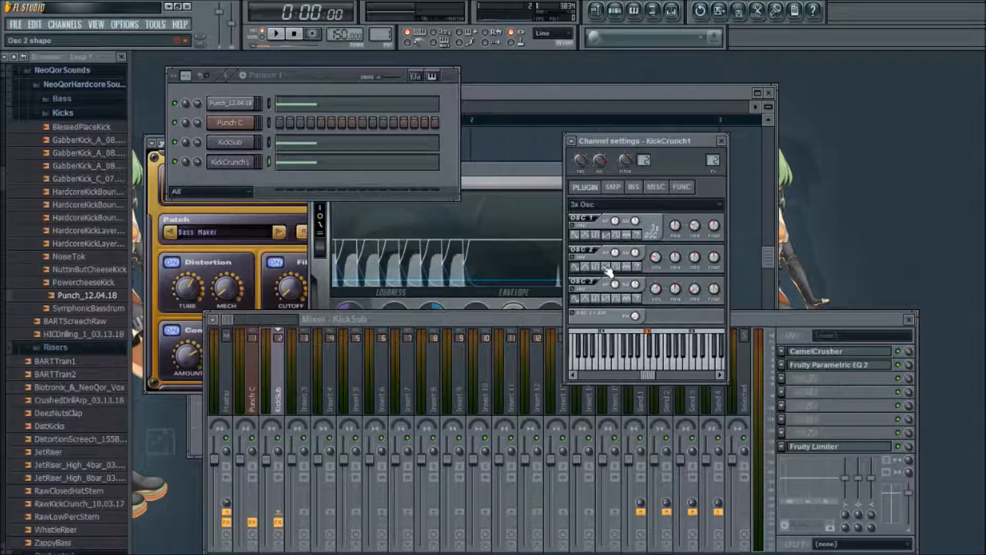
- Audition the pattern while checking KickCrunch1's oscillator settings
{"action": "left_click", "coordinate": [232, 84]}
{"action": "key", "text": "space"}
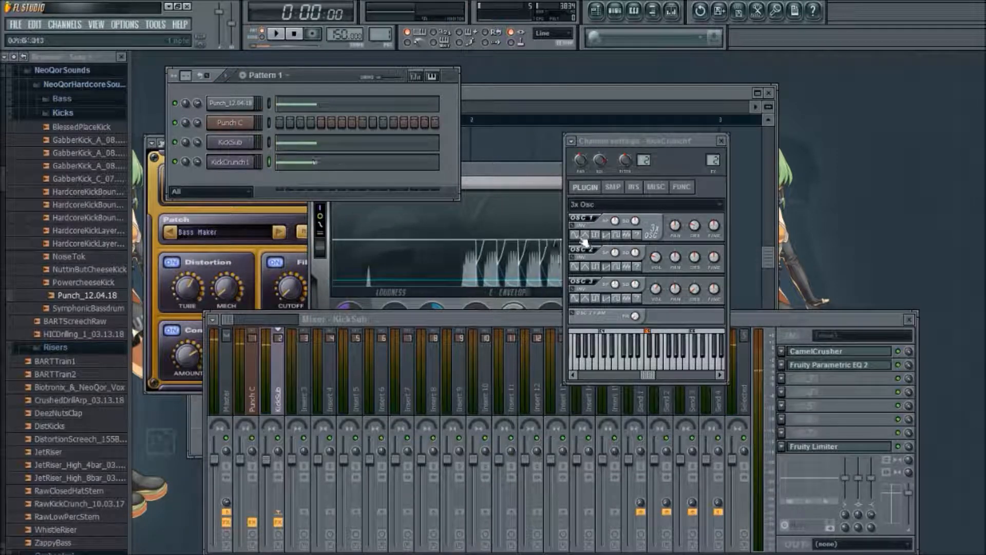
{"action": "left_click", "coordinate": [695, 291]}
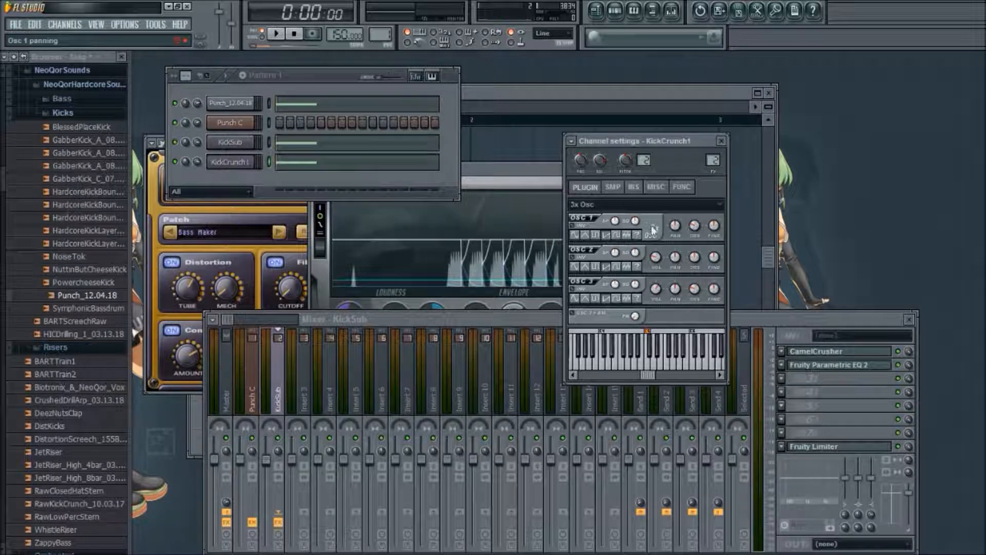
{"action": "left_click", "coordinate": [230, 75]}
{"action": "key", "text": "space"}
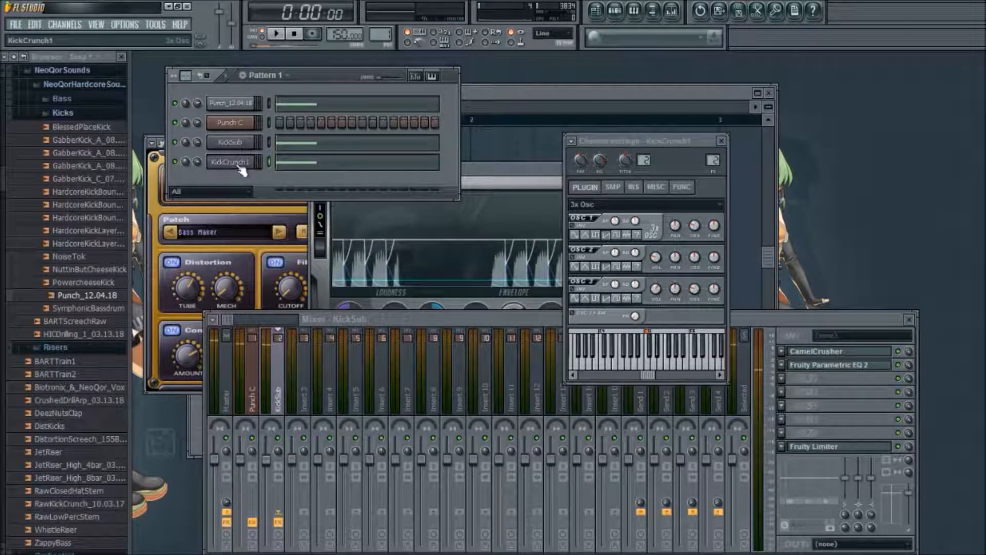
- Move KickCrunch1's piano roll note up to C4 and start pattern playback
{"action": "left_click", "coordinate": [282, 157]}
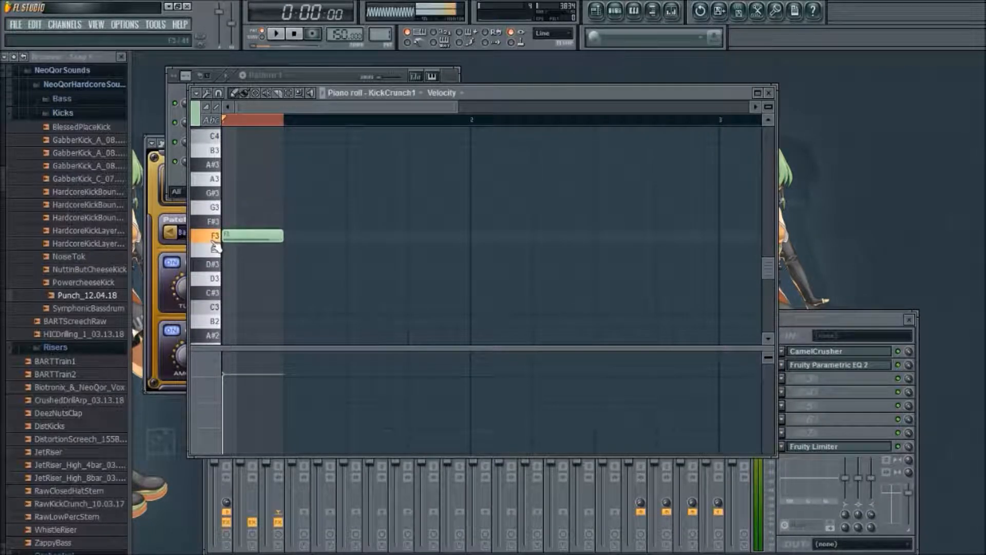
{"action": "left_click_drag", "start_coordinate": [227, 236], "coordinate": [227, 135]}
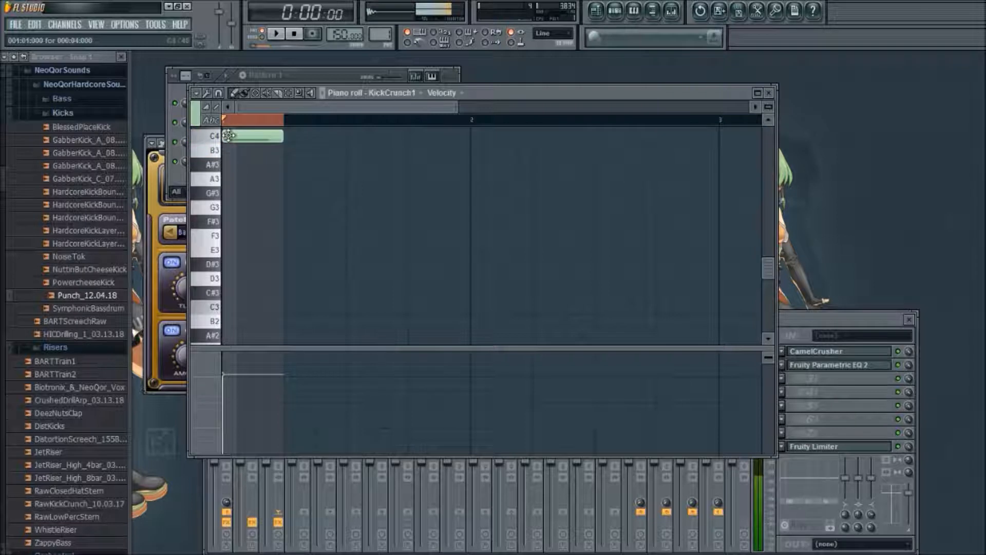
{"action": "scroll", "coordinate": [281, 236], "scroll_direction": "up", "scroll_amount": 2}
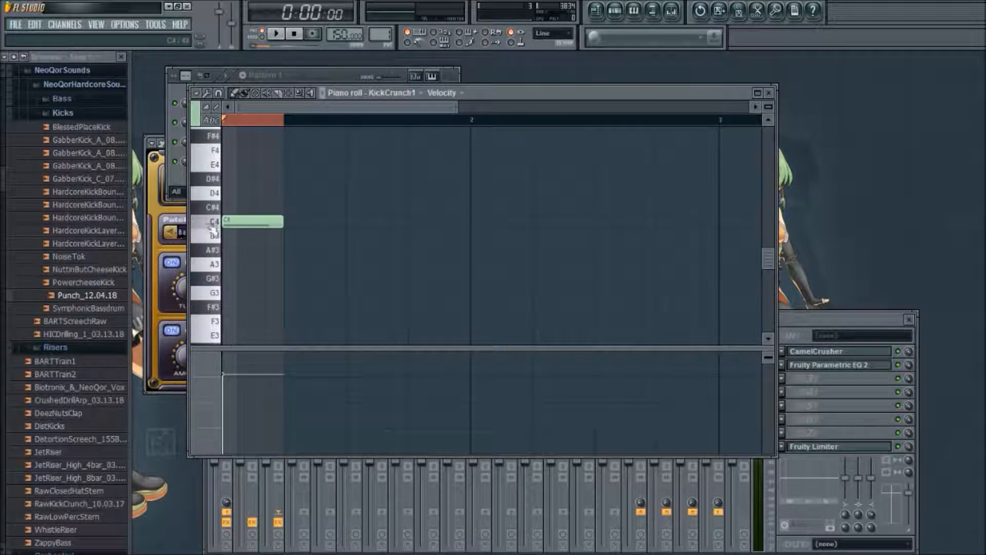
{"action": "mouse_move", "coordinate": [248, 226]}
{"action": "left_mouse_down"}
{"action": "mouse_move", "coordinate": [249, 177]}
{"action": "mouse_move", "coordinate": [247, 222]}
{"action": "left_mouse_up"}
{"action": "scroll", "coordinate": [283, 240], "scroll_direction": "up", "scroll_amount": 2}
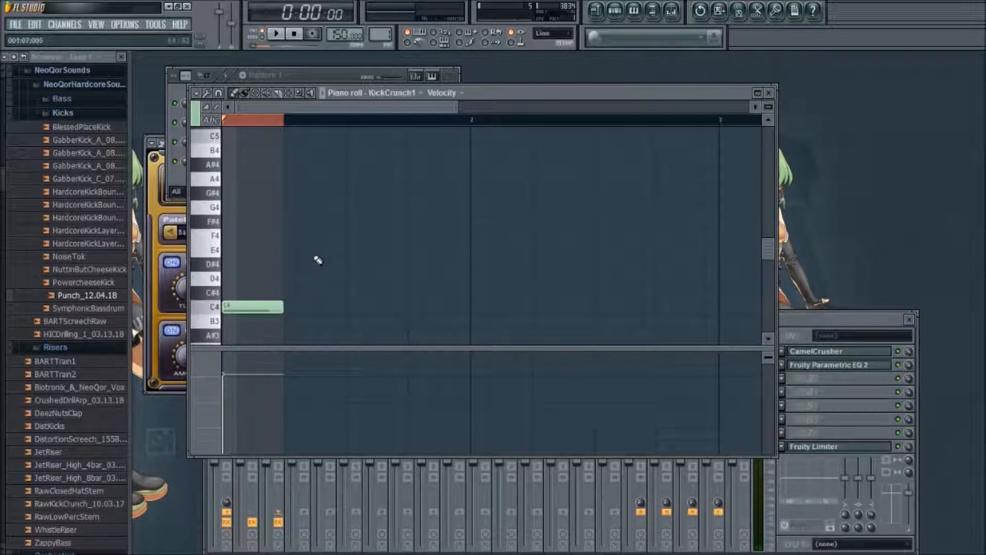
{"action": "left_click", "coordinate": [305, 79]}
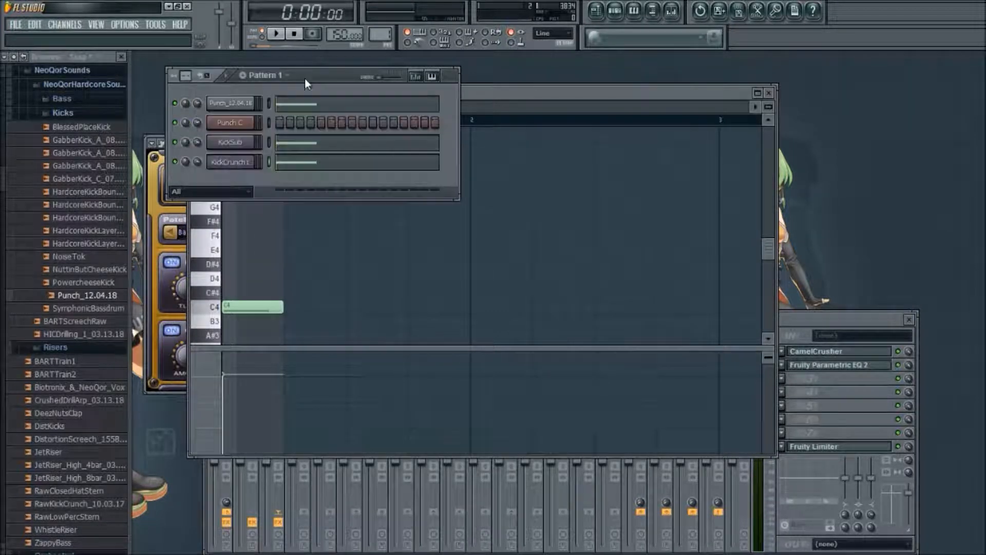
{"action": "left_click", "coordinate": [231, 80]}
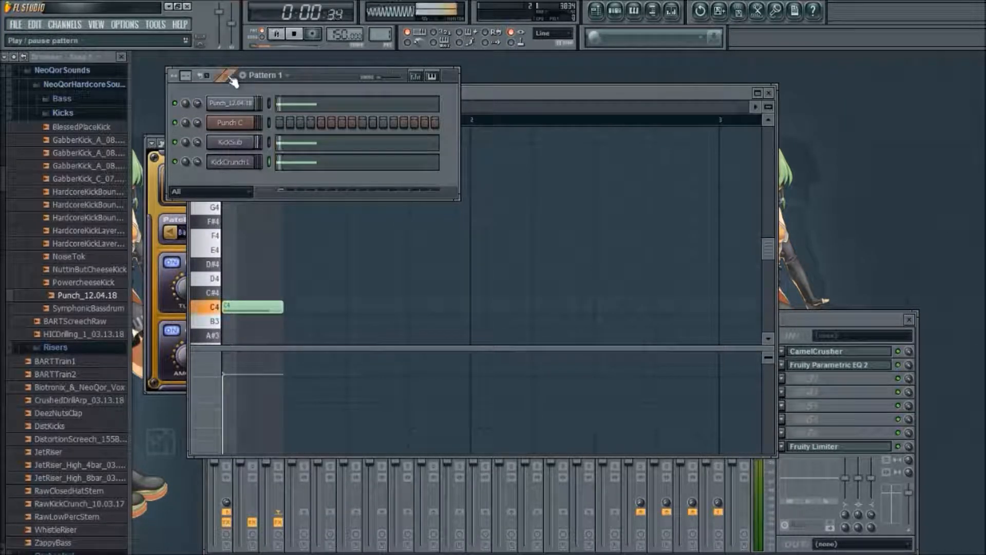
- Route KickCrunch1 to mixer Insert 3, stop playback and lower that track's fader to about -5.4 dB
{"action": "left_click", "coordinate": [231, 162]}
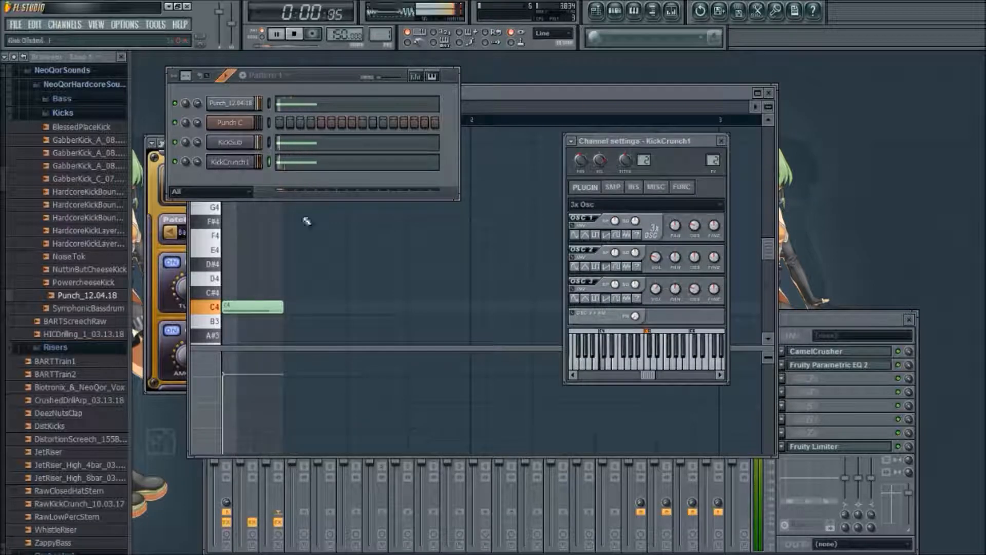
{"action": "key", "text": "F9"}
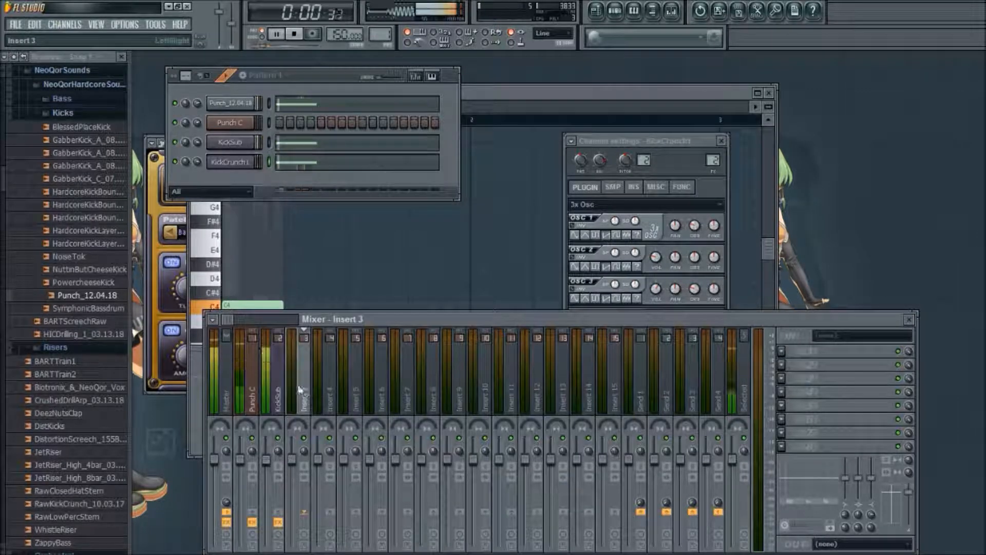
{"action": "key", "text": "ctrl+l"}
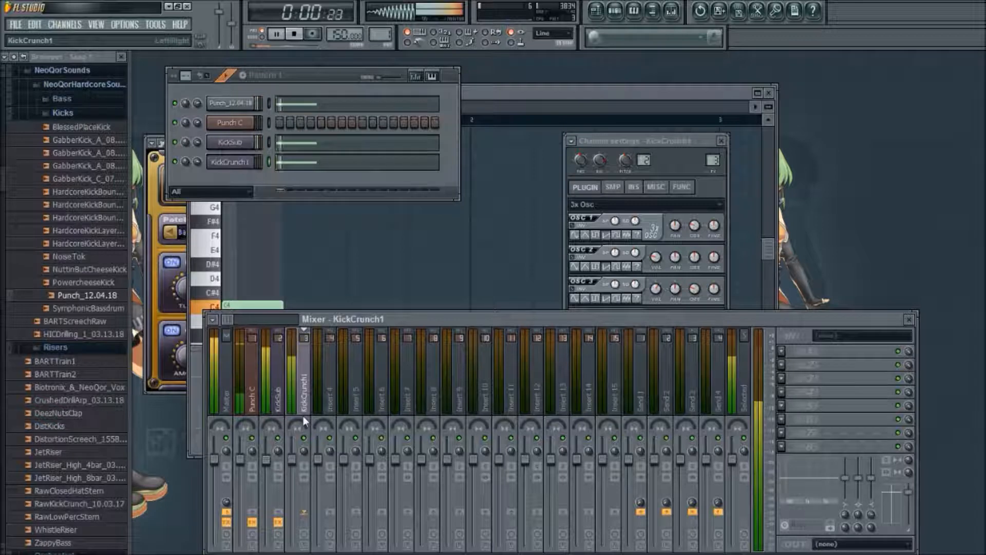
{"action": "key", "text": "space"}
{"action": "left_click_drag", "start_coordinate": [291, 458], "coordinate": [298, 486]}
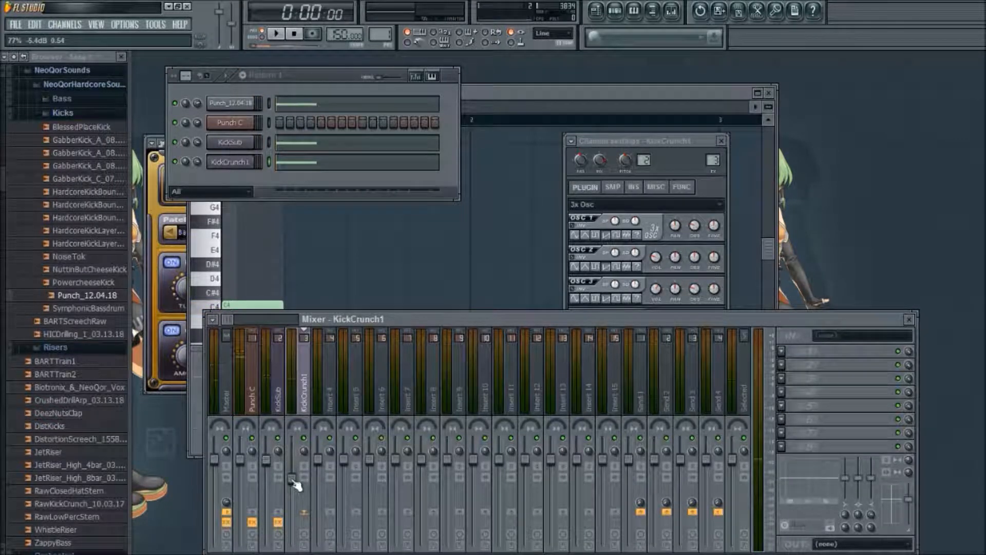
{"action": "left_click", "coordinate": [227, 183]}
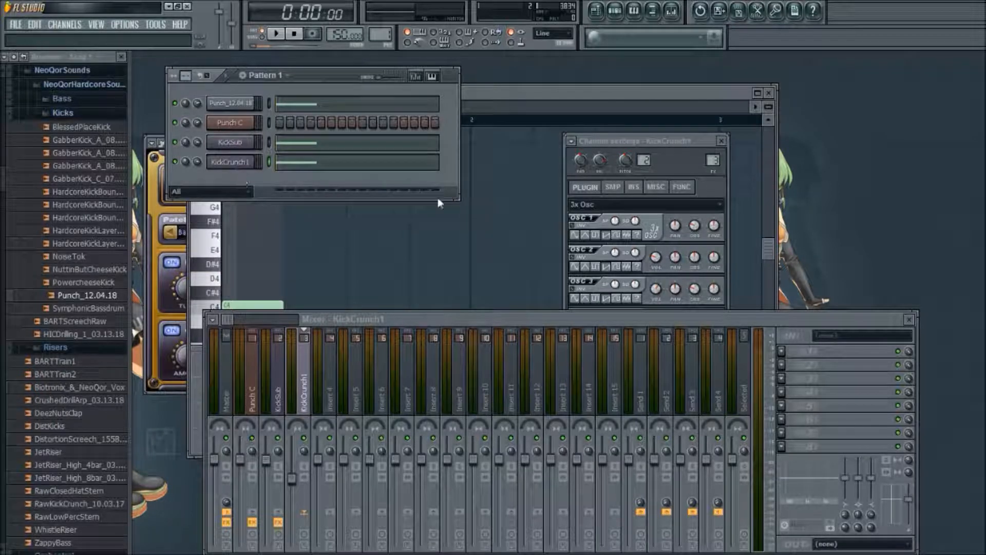
- Transpose KickCrunch1's note down one octave to C3 and start pattern playback
{"action": "left_click", "coordinate": [308, 163]}
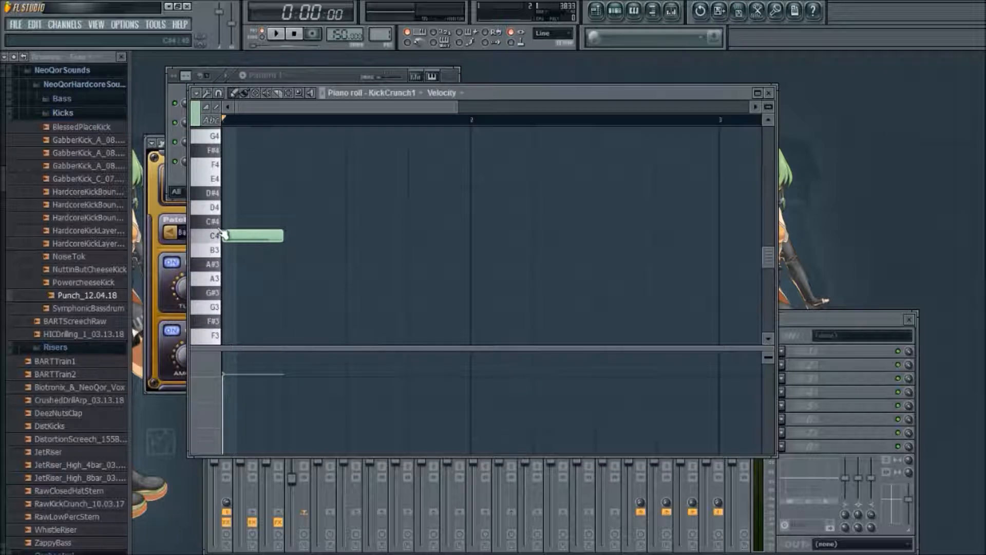
{"action": "key", "text": "ctrl+a"}
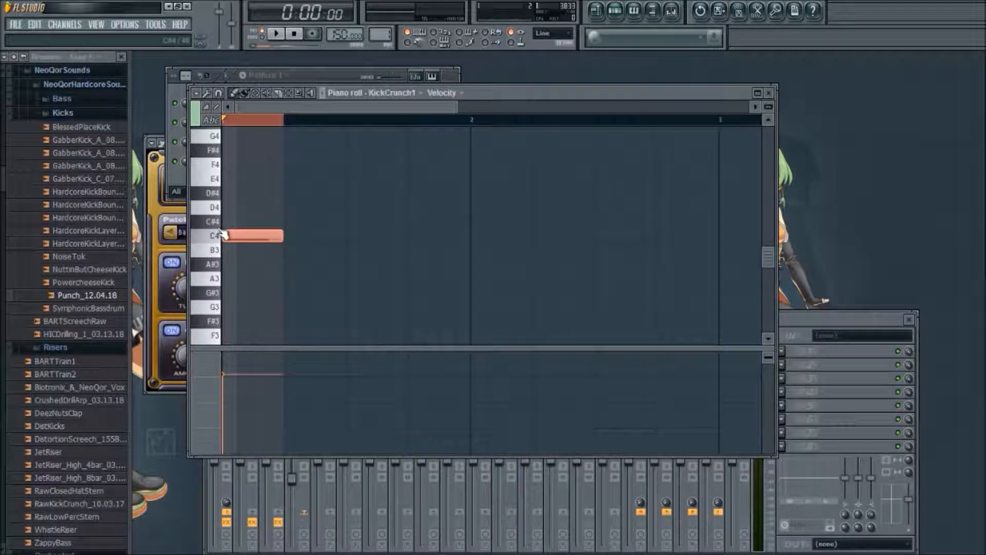
{"action": "key", "text": "ctrl+Down"}
{"action": "left_click", "coordinate": [218, 236]}
{"action": "left_click", "coordinate": [219, 236]}
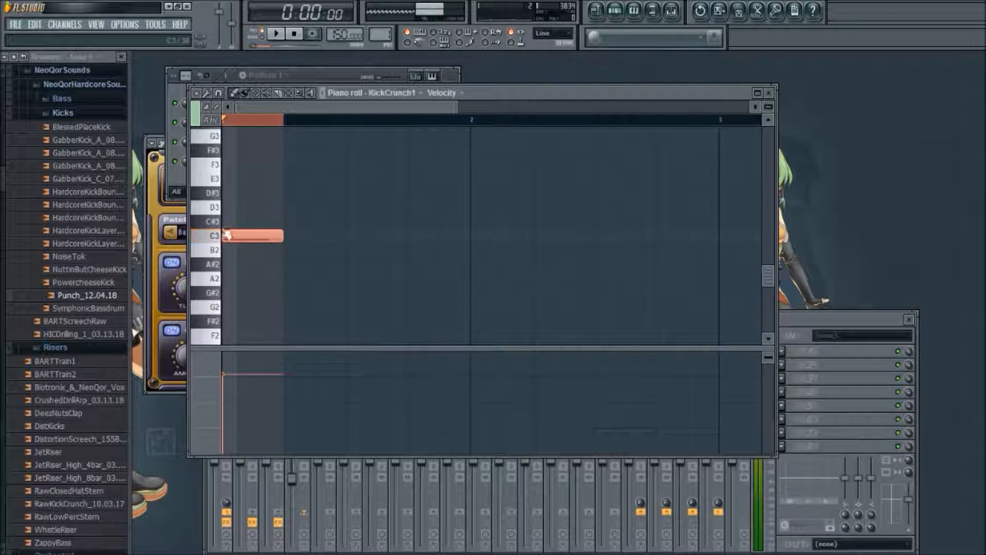
{"action": "left_click", "coordinate": [323, 67]}
{"action": "key", "text": "space"}
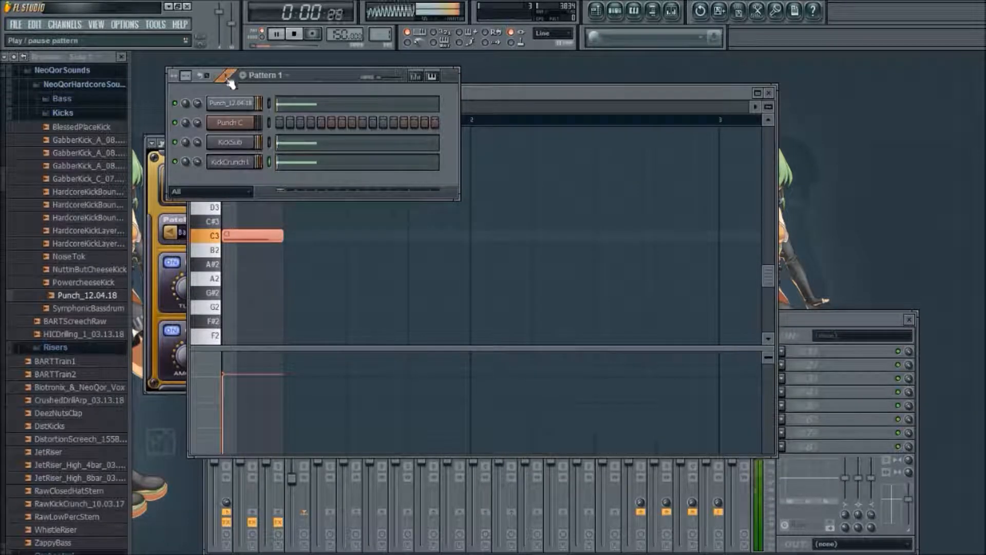
- Review KickCrunch1's oscillator settings and volume envelope while listening to the pattern
{"action": "left_click", "coordinate": [230, 162]}
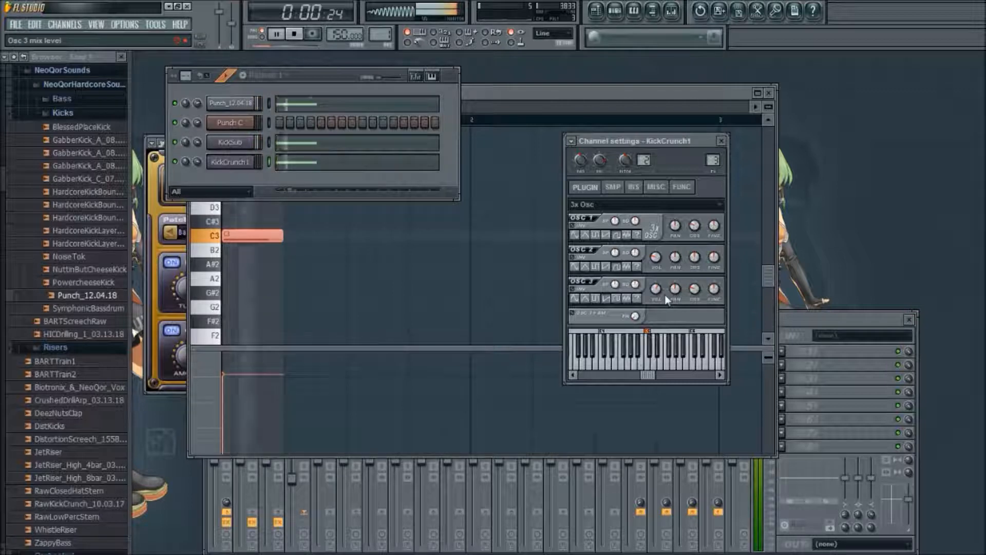
{"action": "left_click", "coordinate": [175, 161]}
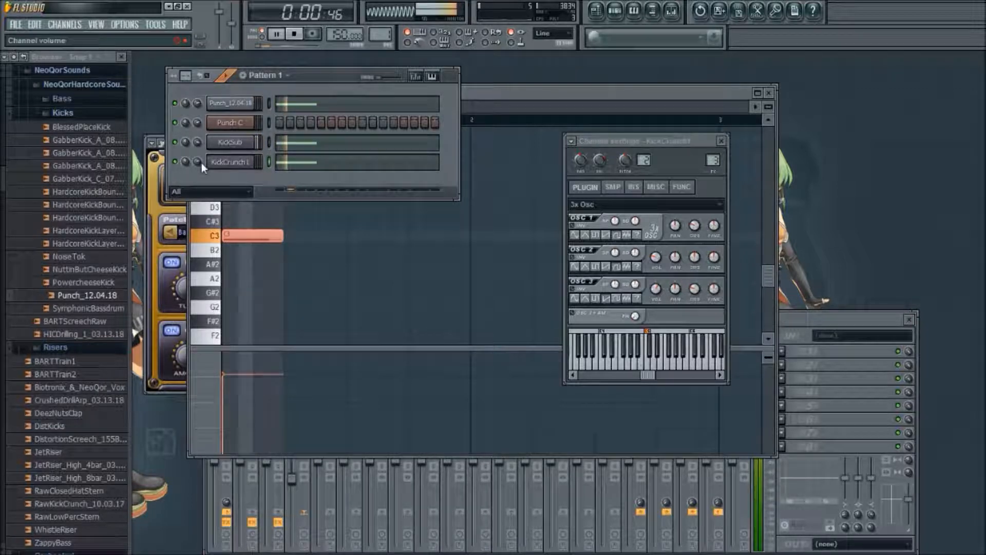
{"action": "left_click", "coordinate": [634, 187]}
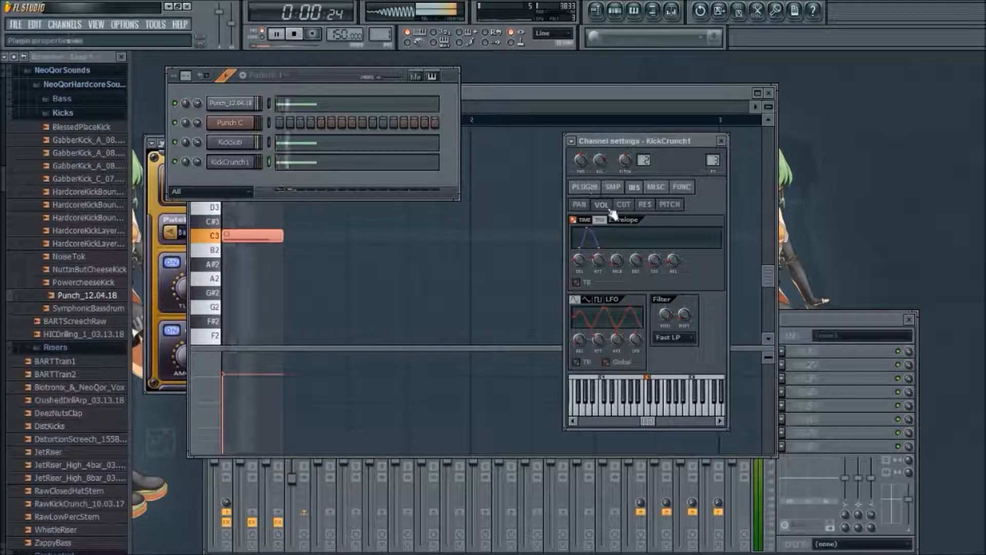
{"action": "key", "text": "space"}
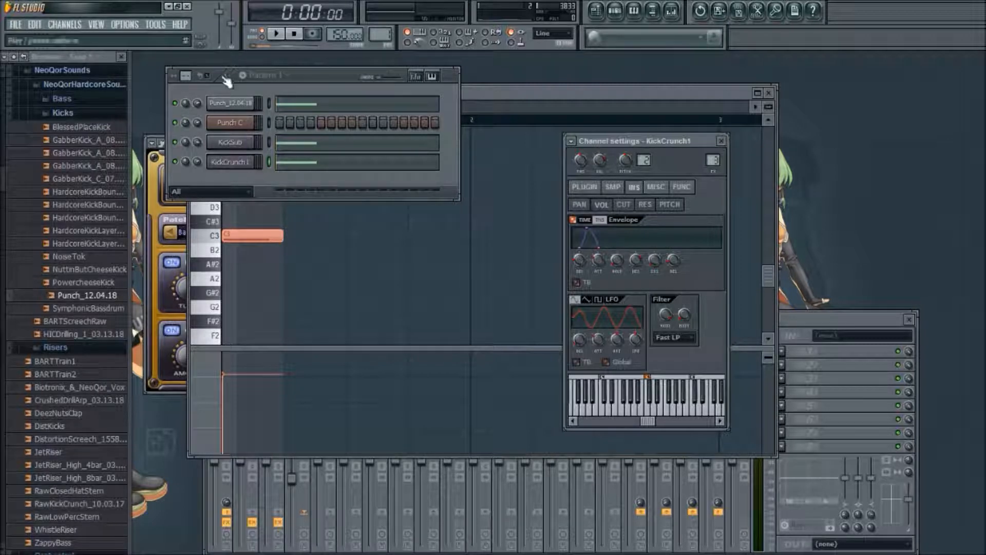
{"action": "key", "text": "space"}
- Fine-detune KickCrunch1's oscillator 3 downward and oscillator 1 slightly upward, and replay the pattern
{"action": "left_click", "coordinate": [584, 187]}
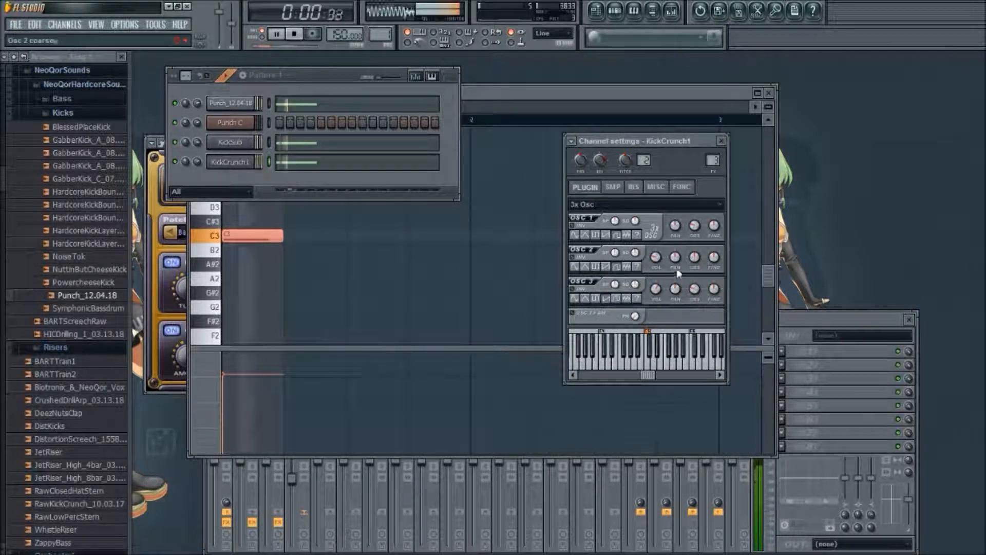
{"action": "left_click_drag", "start_coordinate": [714, 292], "coordinate": [714, 307]}
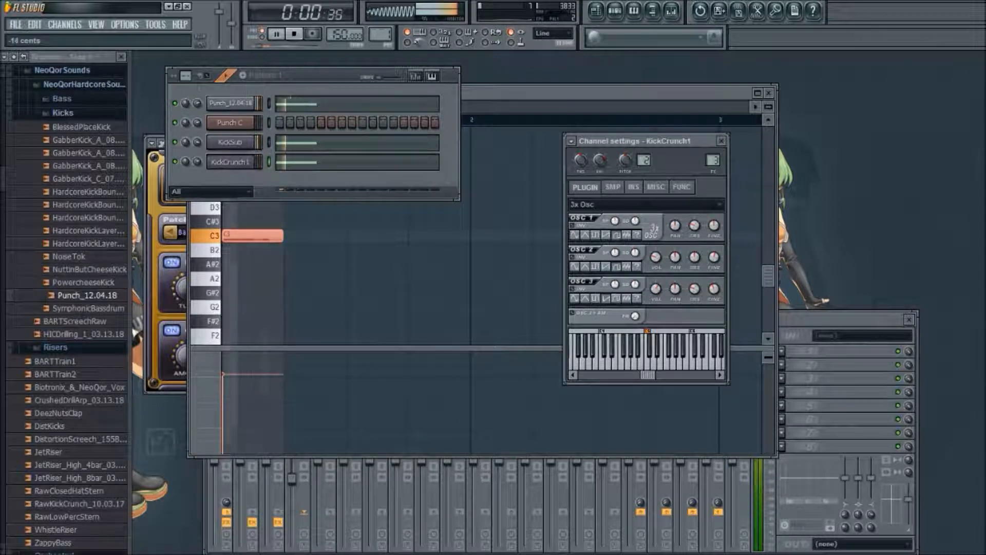
{"action": "left_click_drag", "start_coordinate": [717, 226], "coordinate": [718, 219]}
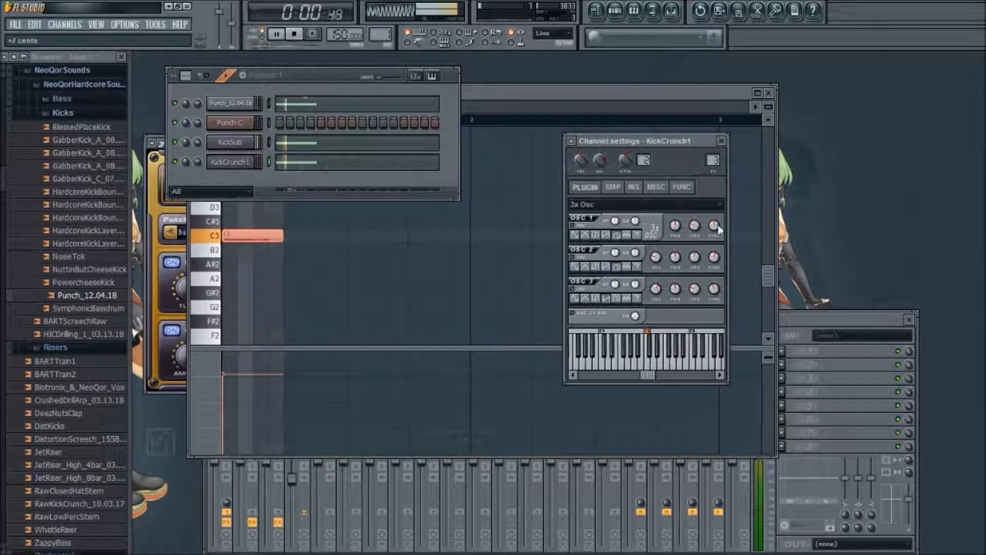
{"action": "key", "text": "space"}
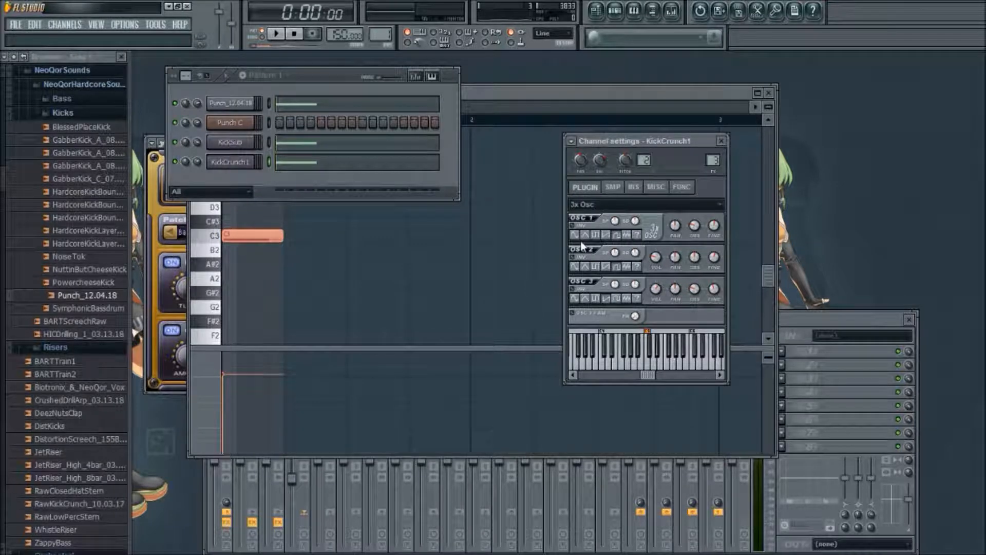
{"action": "key", "text": "space"}
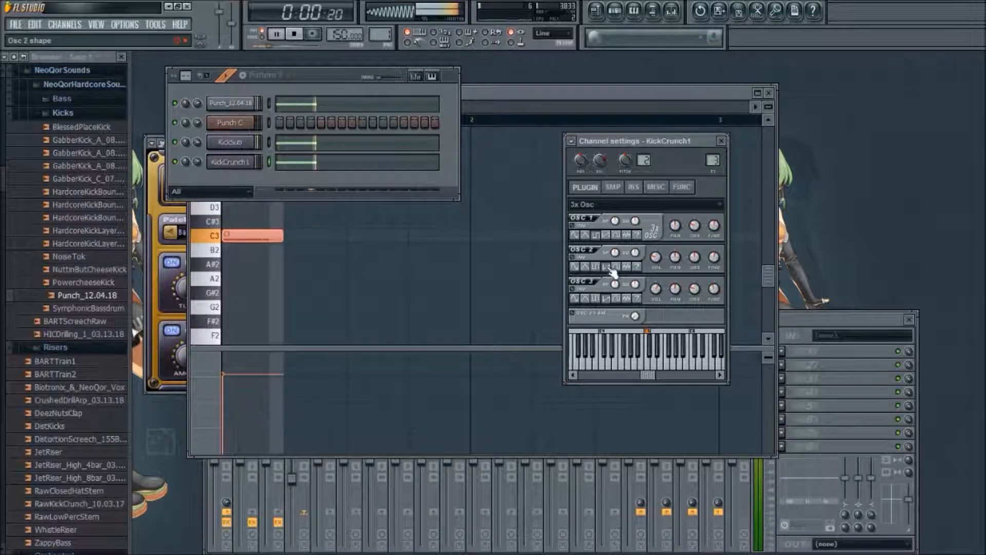
- Set the coarse pitch of all three KickCrunch1 oscillators to -12 semitones
{"action": "left_click_drag", "start_coordinate": [695, 262], "coordinate": [695, 280]}
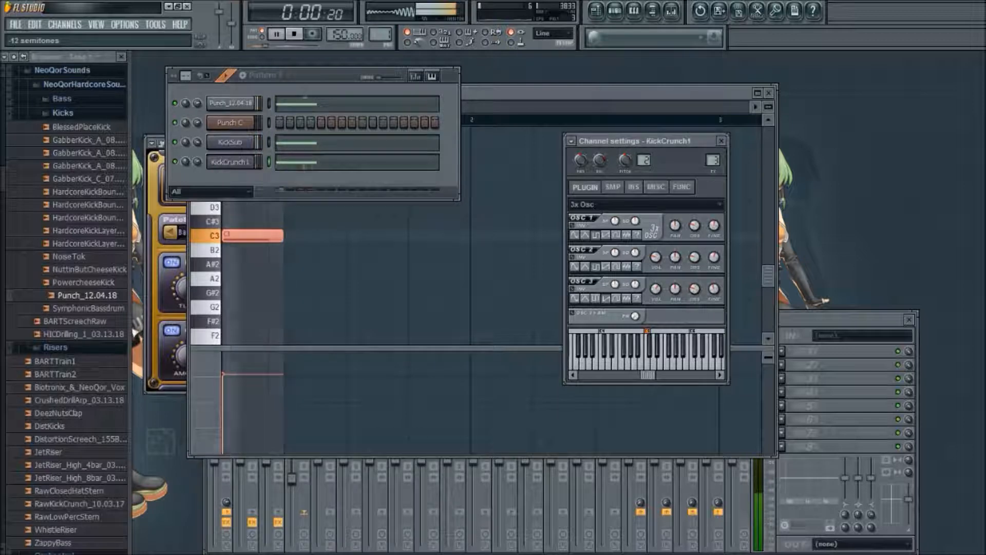
{"action": "left_click_drag", "start_coordinate": [698, 224], "coordinate": [698, 243]}
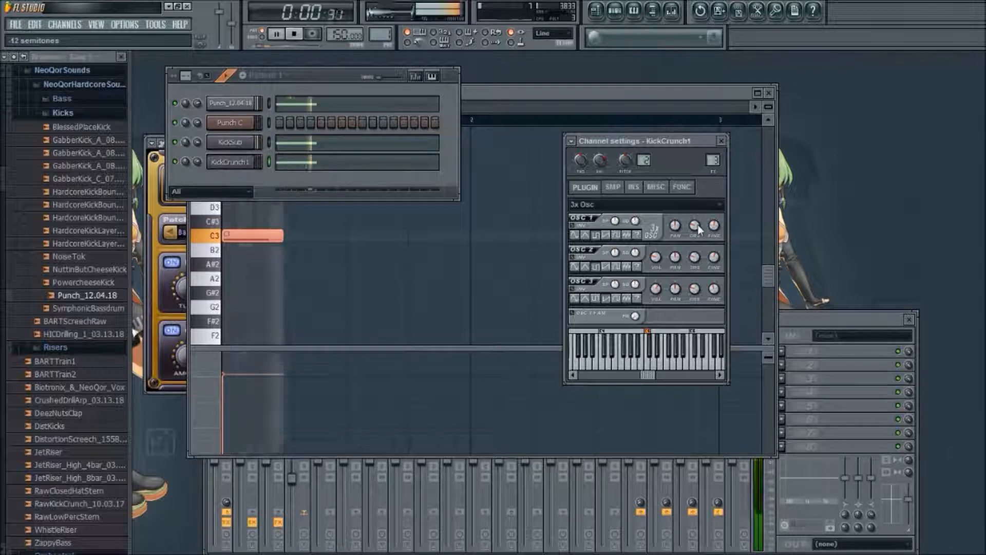
{"action": "left_click_drag", "start_coordinate": [696, 292], "coordinate": [695, 303]}
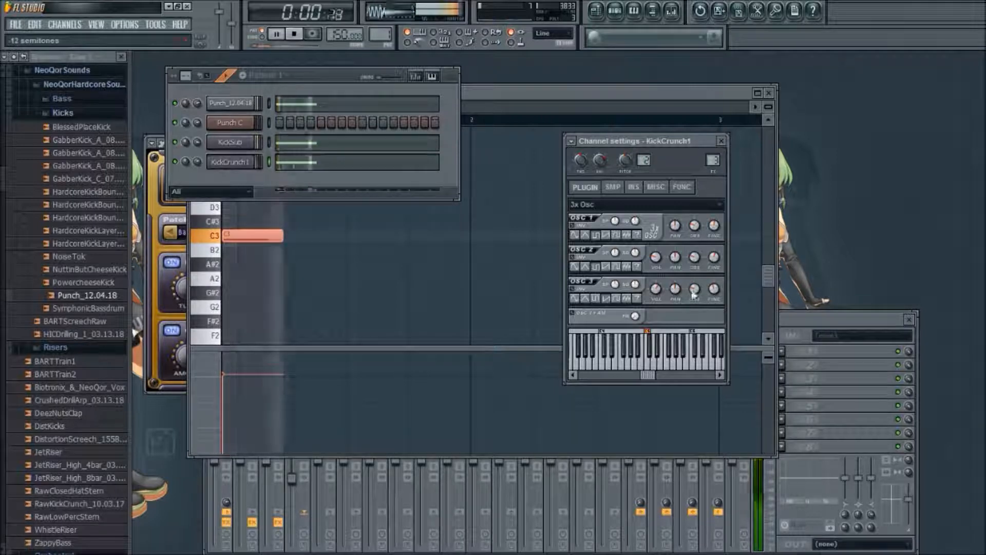
- Switch KickCrunch1's oscillator 3 to the rounded saw shape and raise its mix level
{"action": "left_click", "coordinate": [586, 300]}
{"action": "left_click", "coordinate": [616, 300]}
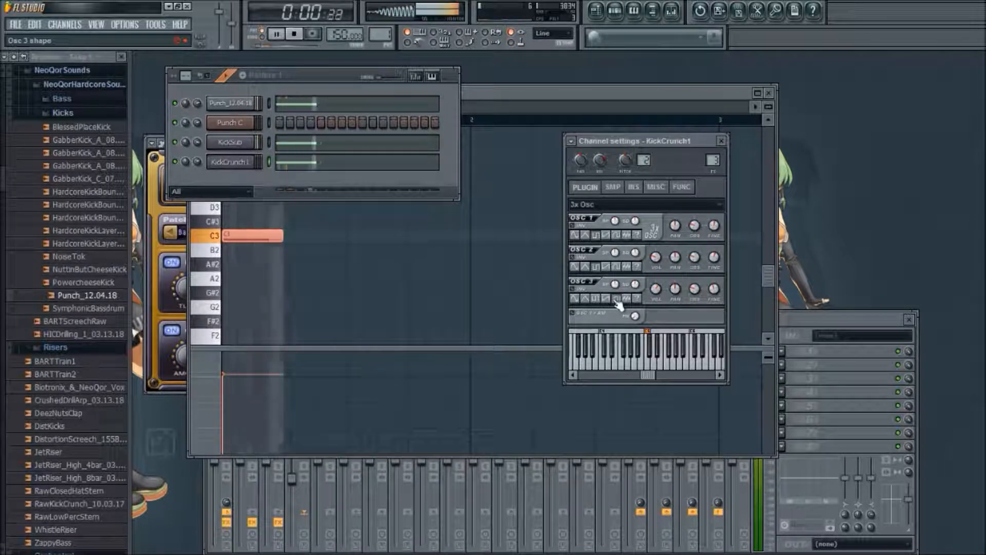
{"action": "left_click_drag", "start_coordinate": [657, 289], "coordinate": [657, 280]}
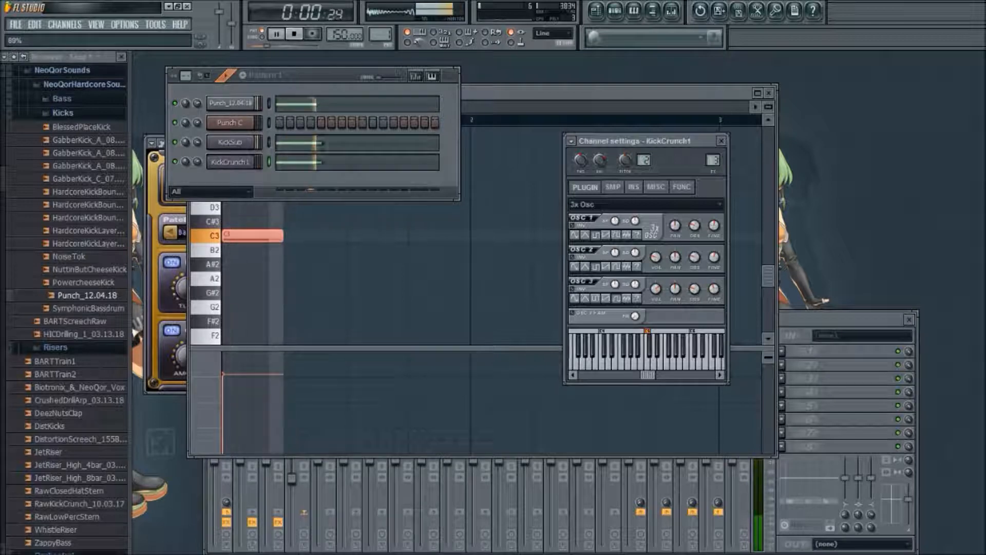
- Adjust the mix level of KickCrunch1's oscillator 2 up and down during playback, and stop the pattern
{"action": "left_click_drag", "start_coordinate": [657, 260], "coordinate": [657, 254]}
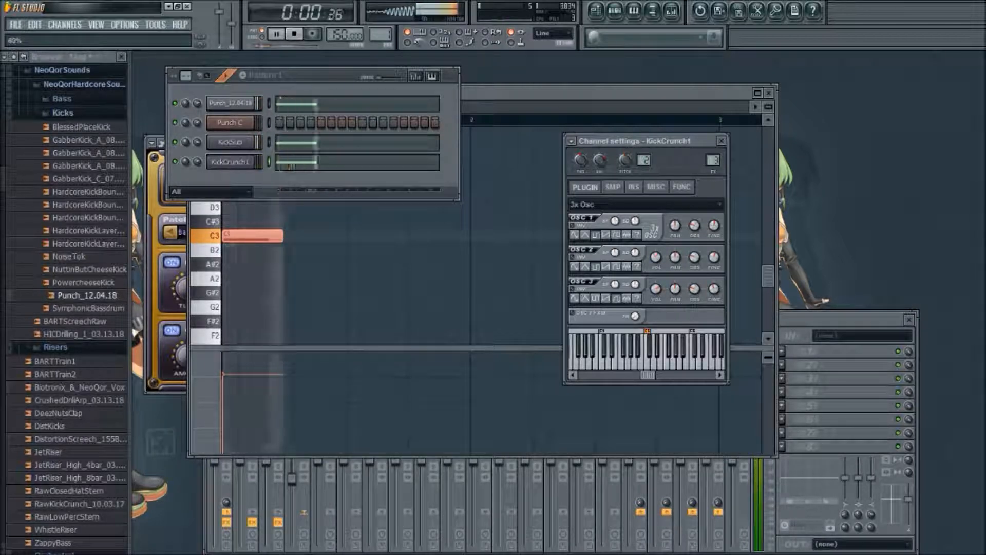
{"action": "left_click_drag", "start_coordinate": [660, 264], "coordinate": [660, 276]}
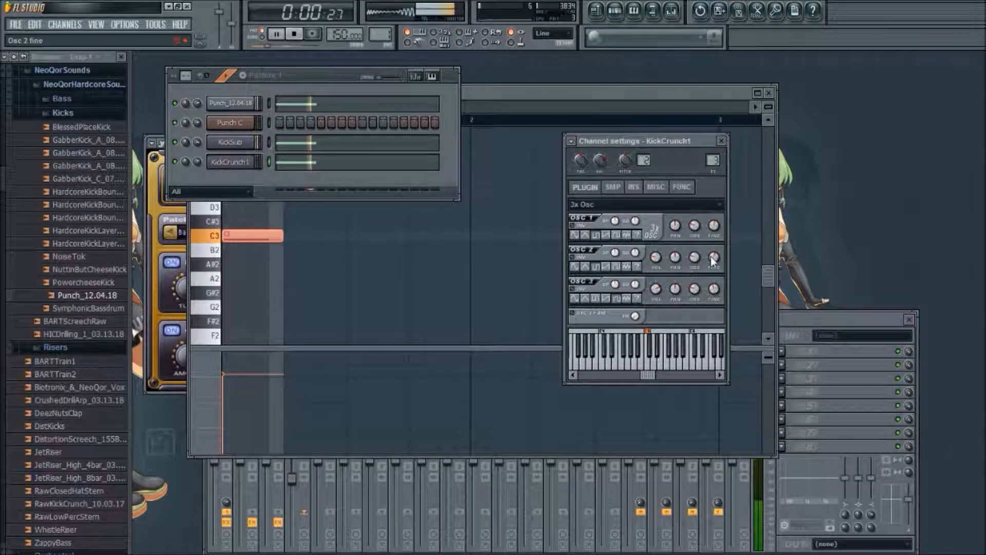
{"action": "key", "text": "space"}
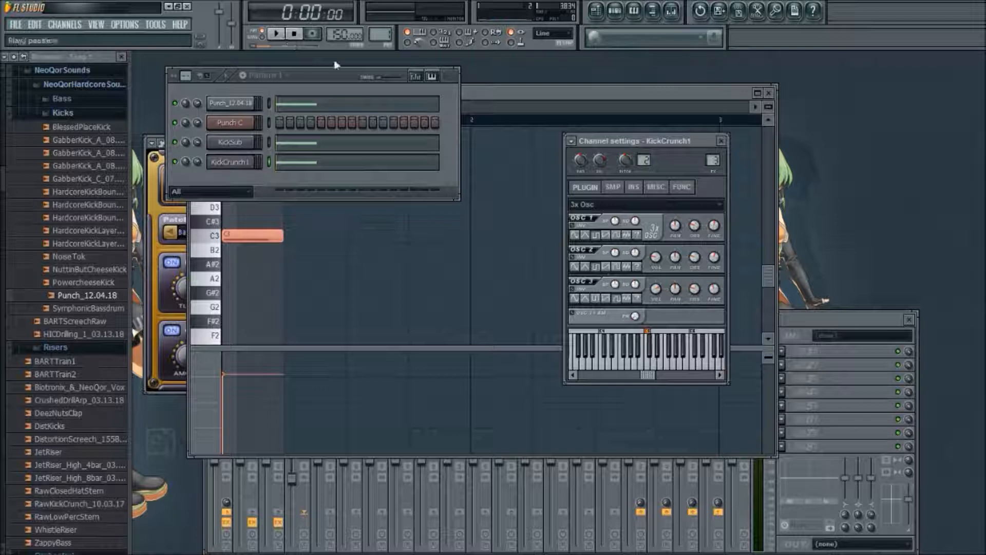
- Replay the pattern while adjusting the stereo detune of KickCrunch1's oscillators 3 and 1, and stop playback
{"action": "left_click", "coordinate": [276, 35]}
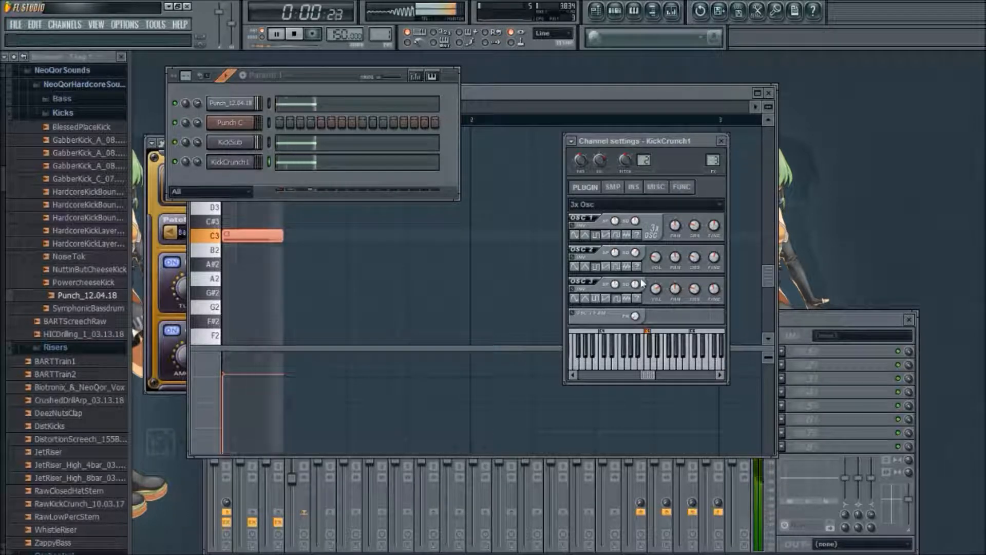
{"action": "mouse_move", "coordinate": [635, 284]}
{"action": "left_mouse_down"}
{"action": "mouse_move", "coordinate": [637, 292]}
{"action": "mouse_move", "coordinate": [635, 278]}
{"action": "left_mouse_up"}
{"action": "left_click_drag", "start_coordinate": [635, 220], "coordinate": [635, 226]}
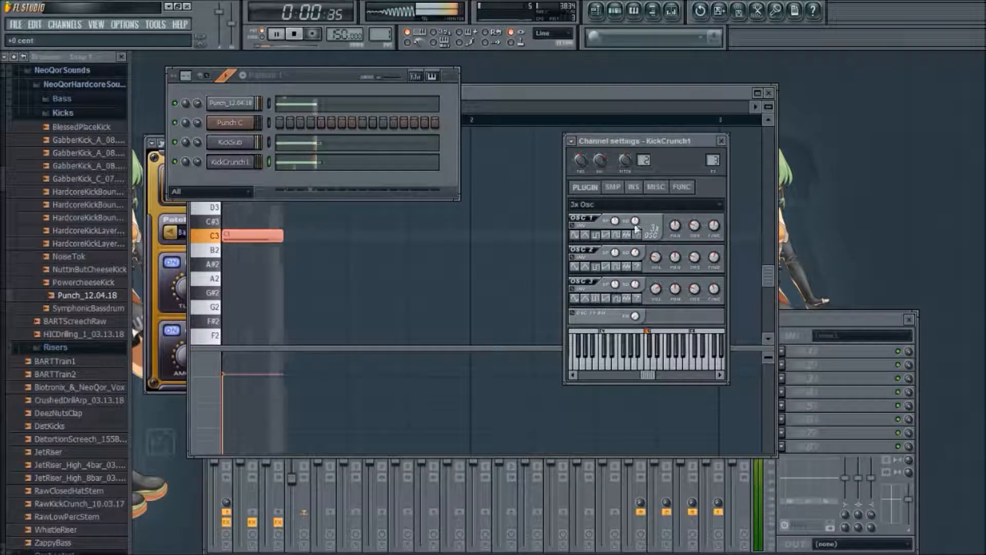
{"action": "mouse_move", "coordinate": [635, 316]}
{"action": "left_mouse_down"}
{"action": "mouse_move", "coordinate": [636, 296]}
{"action": "mouse_move", "coordinate": [640, 319]}
{"action": "left_mouse_up"}
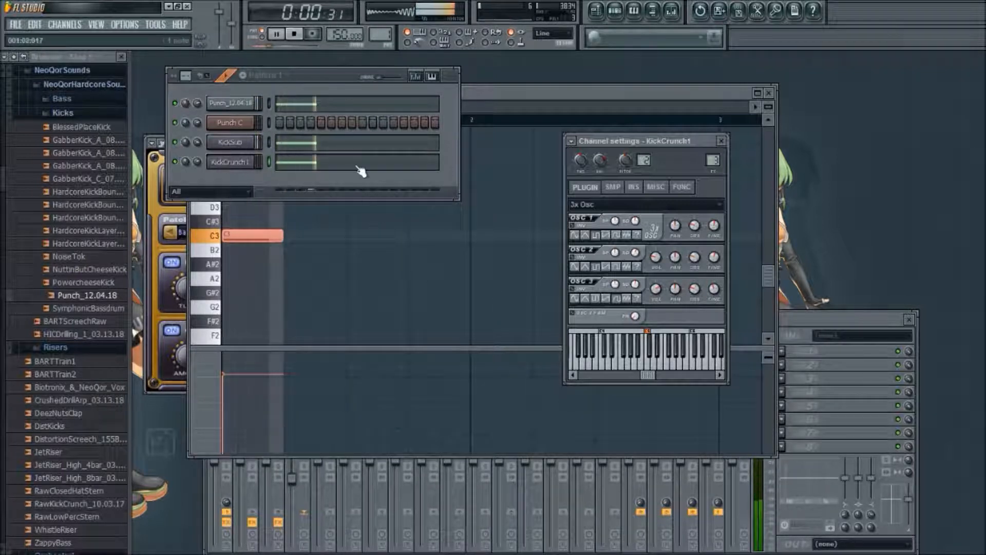
{"action": "left_click", "coordinate": [296, 35]}
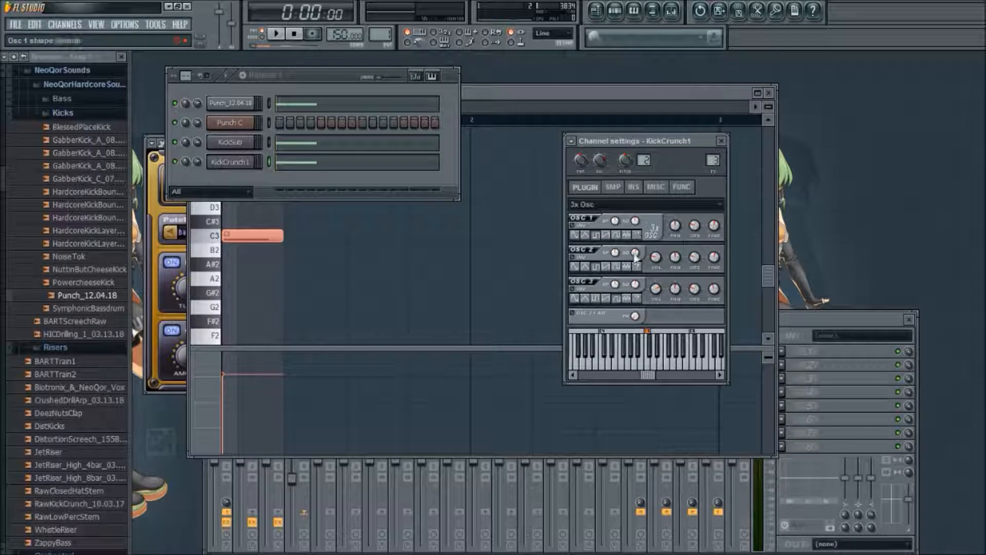
- Try the HP filter type in KickCrunch1's instrument settings and replay the pattern
{"action": "left_click", "coordinate": [195, 168]}
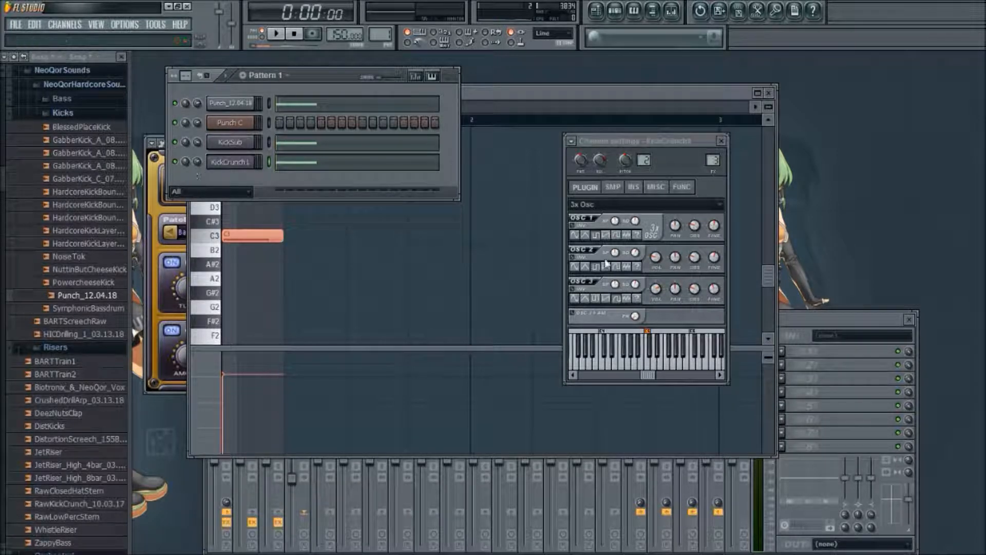
{"action": "left_click", "coordinate": [623, 187]}
{"action": "left_click", "coordinate": [631, 187]}
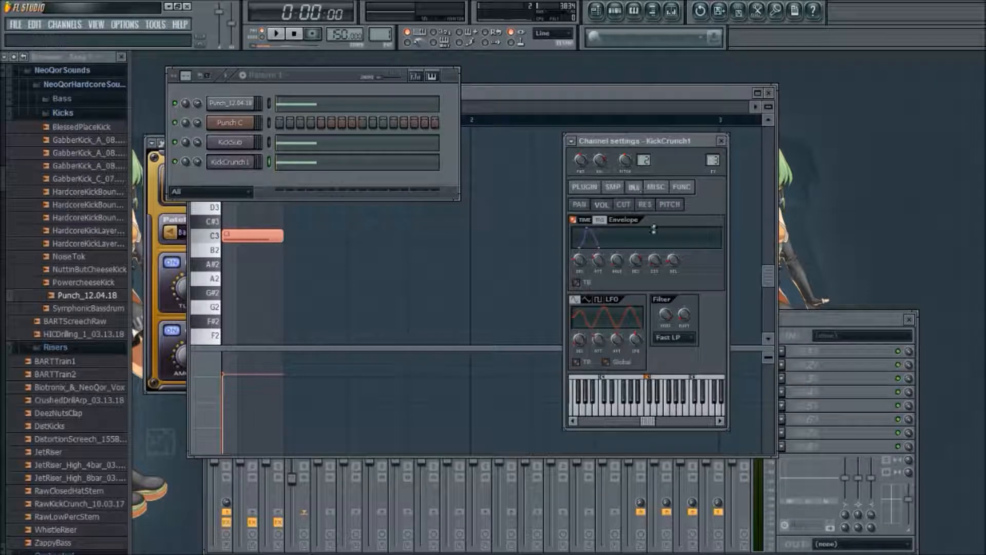
{"action": "left_click", "coordinate": [670, 387]}
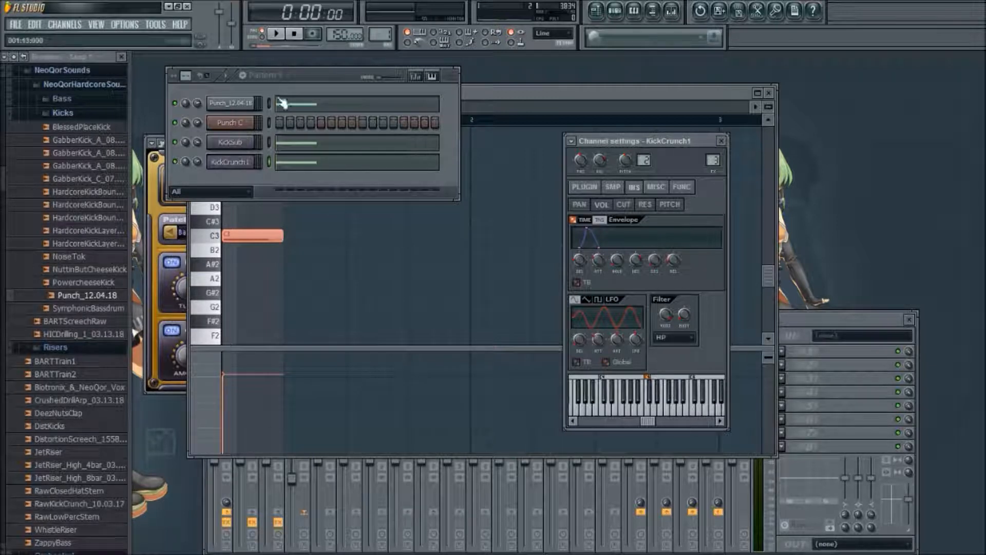
{"action": "left_click", "coordinate": [278, 33]}
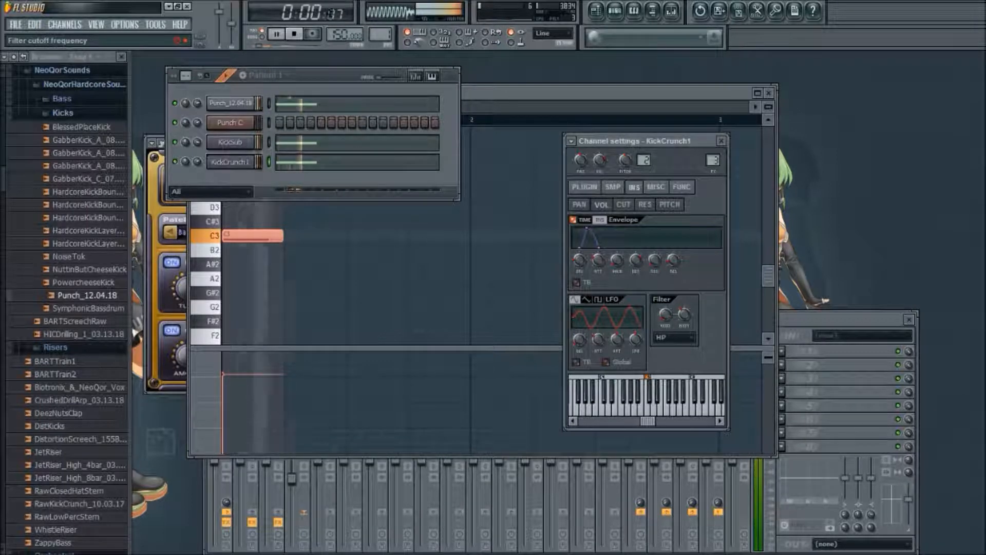
- Try the BP filter type on KickCrunch1, adjusting its cutoff slightly during playback
{"action": "scroll", "coordinate": [667, 336], "scroll_direction": "down", "scroll_amount": 1}
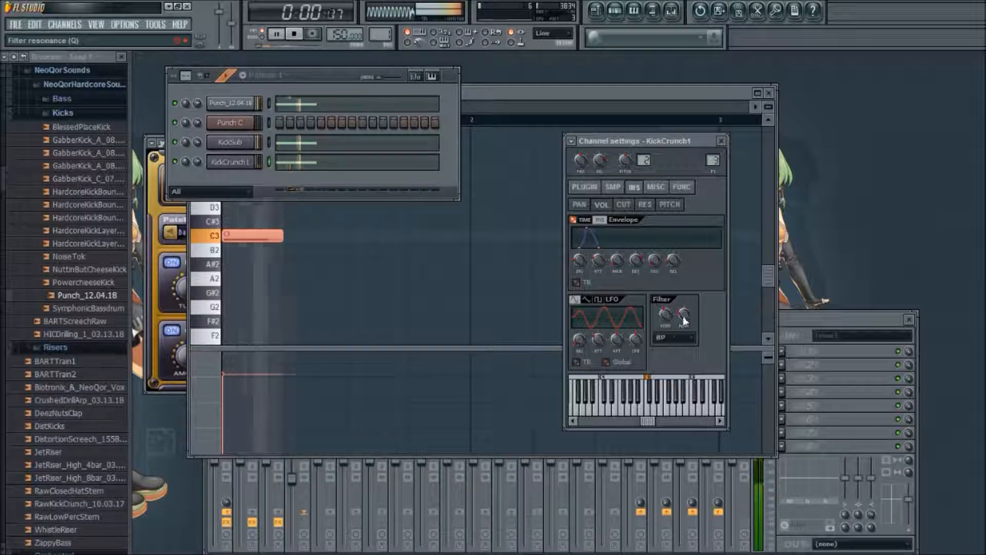
{"action": "left_click_drag", "start_coordinate": [667, 315], "coordinate": [667, 312]}
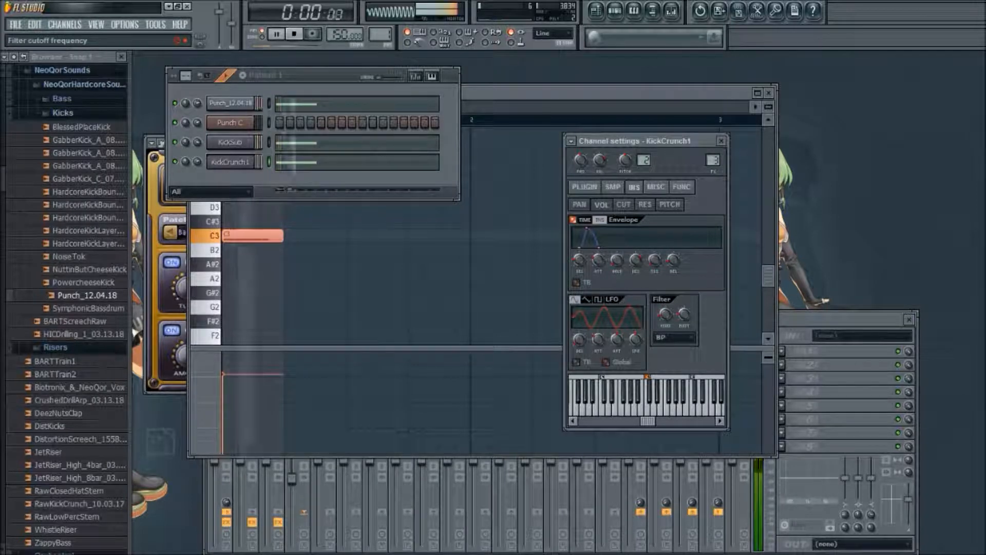
{"action": "key", "text": "space"}
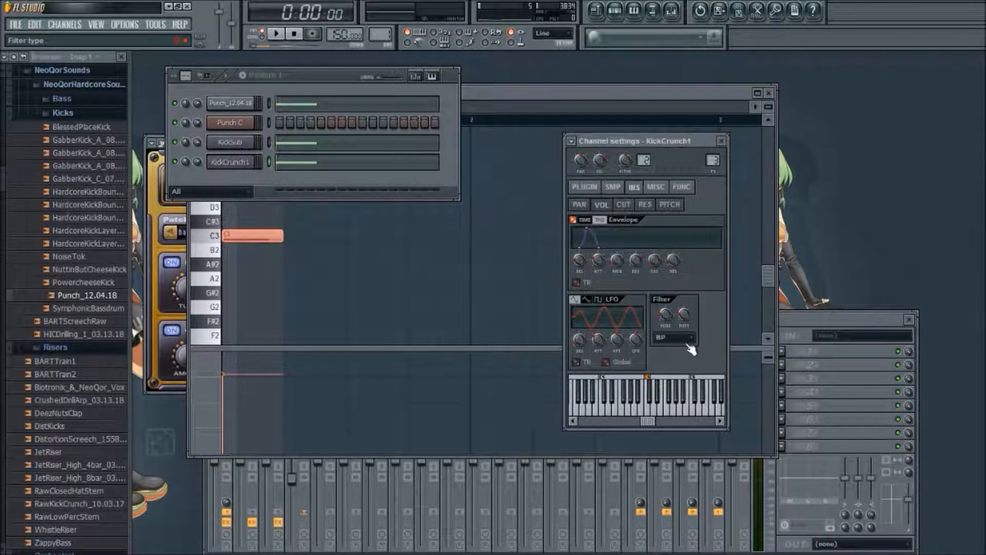
- Try the LP and LPx2 filter types on KickCrunch1 and replay the pattern
{"action": "left_click", "coordinate": [685, 344]}
{"action": "left_click", "coordinate": [673, 359]}
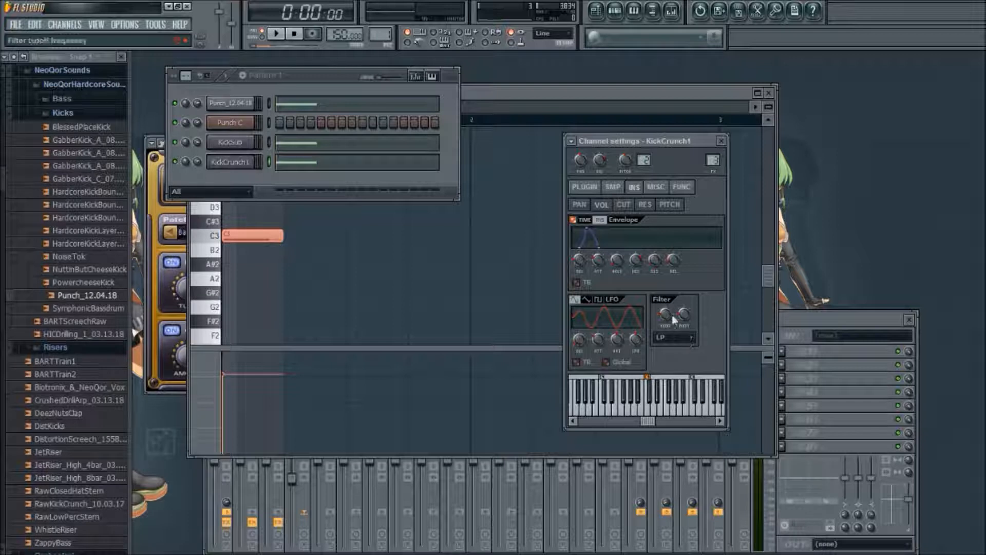
{"action": "left_click", "coordinate": [675, 338]}
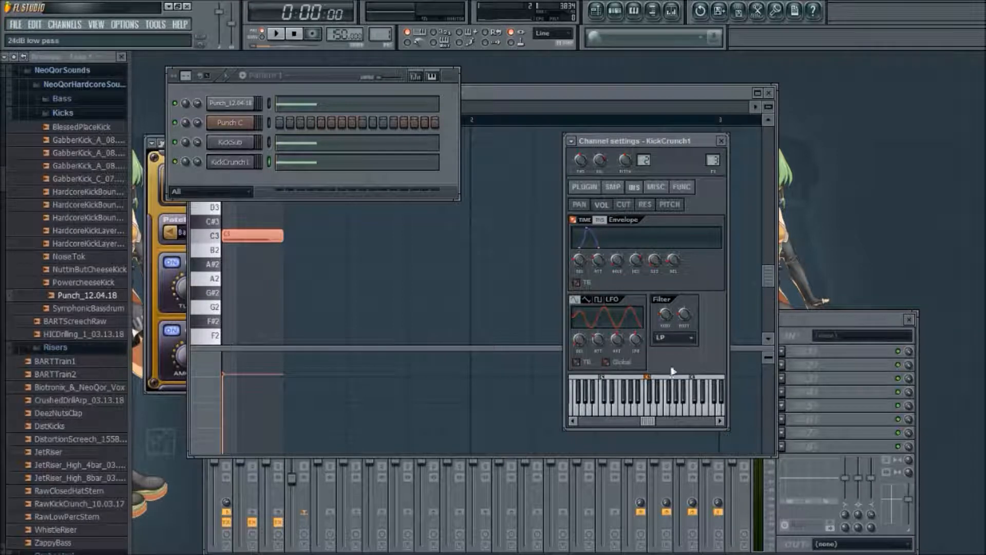
{"action": "left_click", "coordinate": [676, 415]}
{"action": "key", "text": "space"}
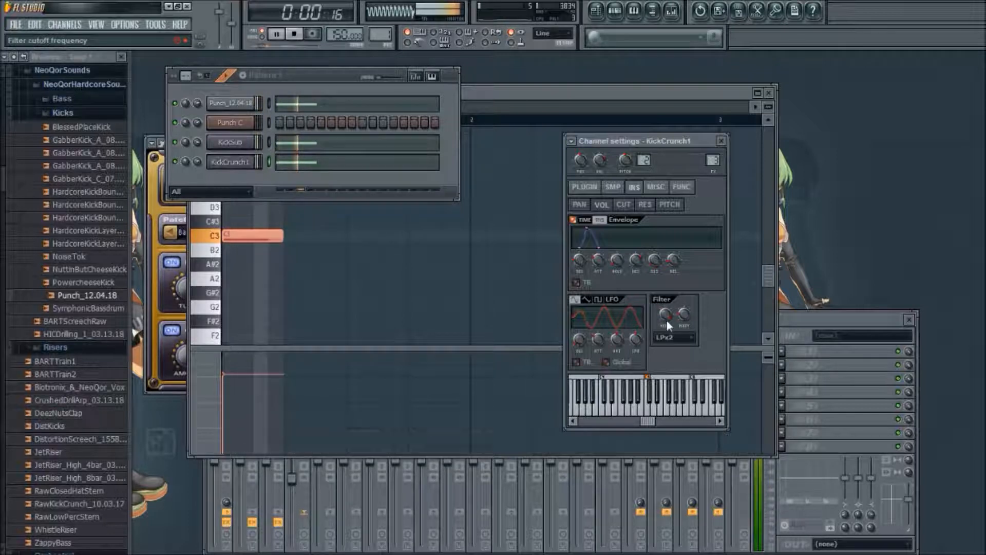
- Adjust KickCrunch1's filter resonance, audition SVF LP, and set the filter type to SVF LPx2
{"action": "left_click_drag", "start_coordinate": [684, 314], "coordinate": [684, 285]}
{"action": "left_click", "coordinate": [682, 338]}
{"action": "left_click", "coordinate": [663, 414]}
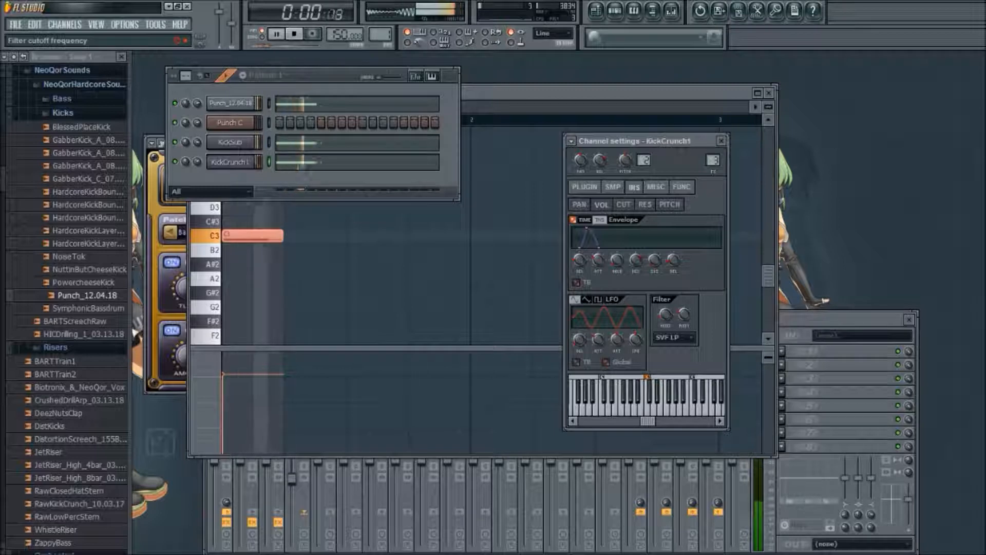
{"action": "left_click", "coordinate": [673, 440]}
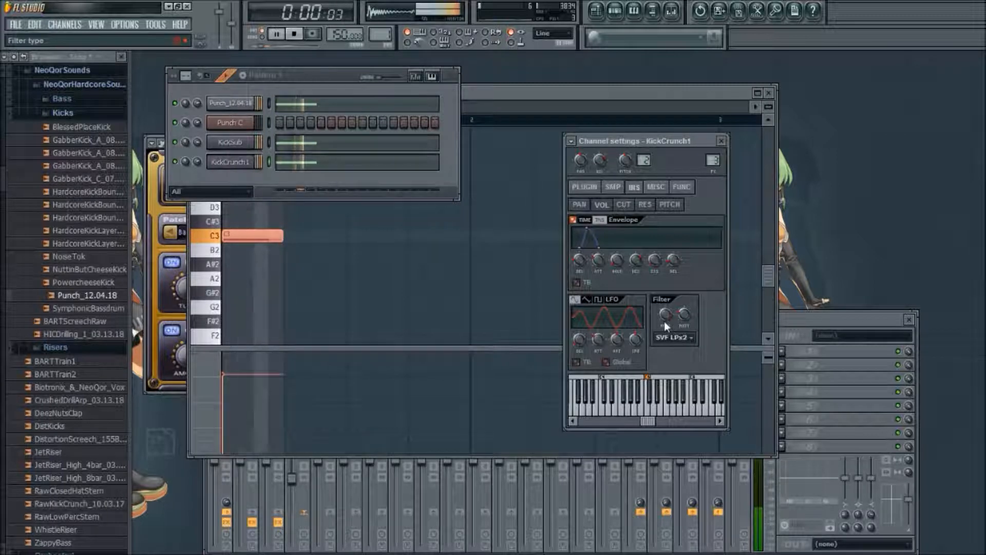
{"action": "left_click", "coordinate": [315, 184]}
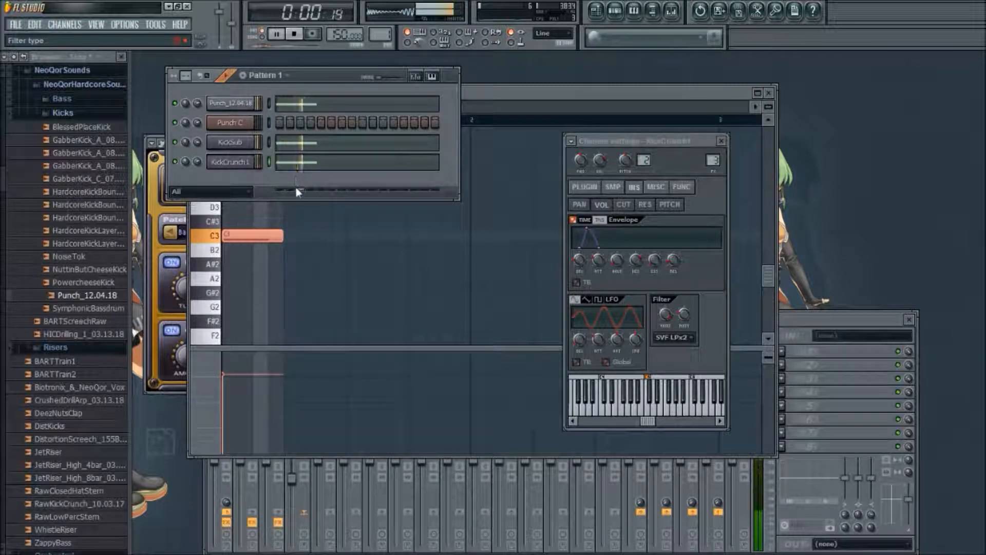
{"action": "key", "text": "space"}
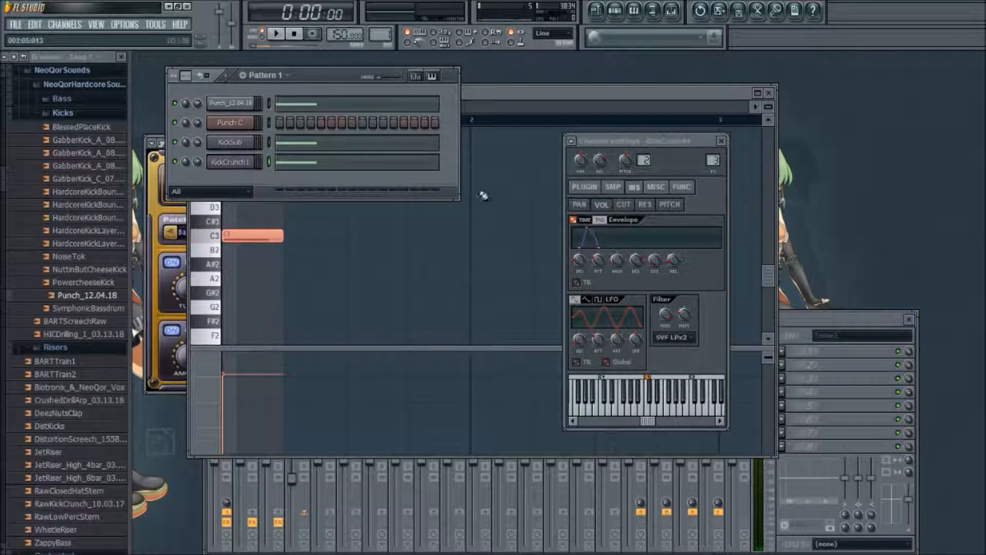
- Add Fruity Fast Dist to the Punch C mixer track in the slot after Edison
{"action": "key", "text": "F9"}
{"action": "left_click", "coordinate": [255, 398]}
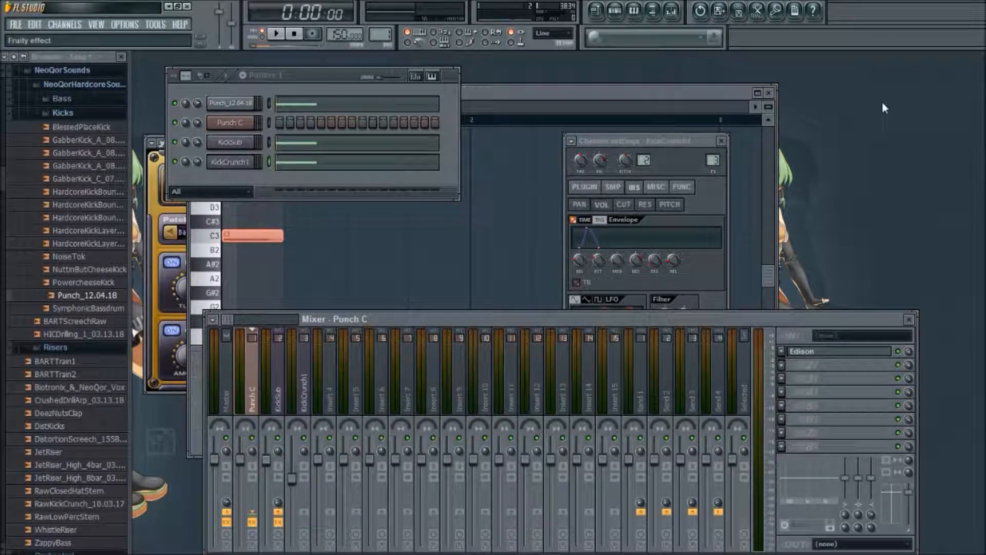
{"action": "left_click", "coordinate": [863, 169]}
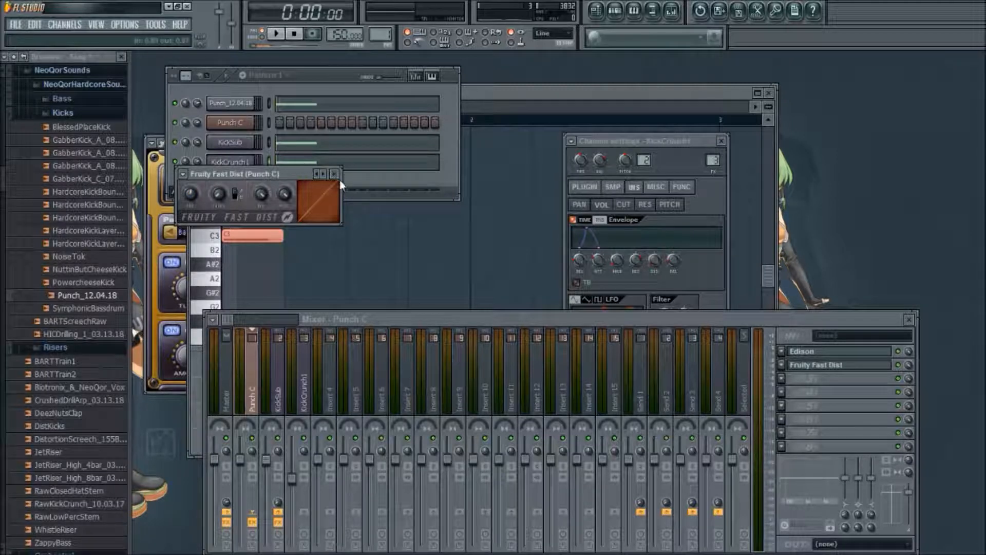
- Adjust the pre-amp amount of Fruity Fast Dist on the Punch C track while auditioning Pattern 1
{"action": "left_click", "coordinate": [225, 77]}
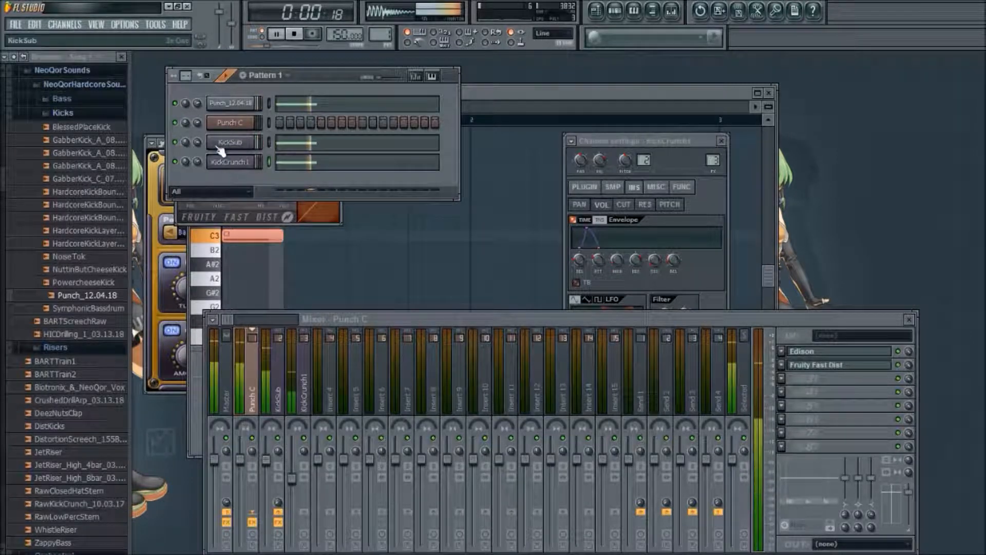
{"action": "left_click", "coordinate": [195, 212]}
{"action": "left_click_drag", "start_coordinate": [193, 198], "coordinate": [194, 182]}
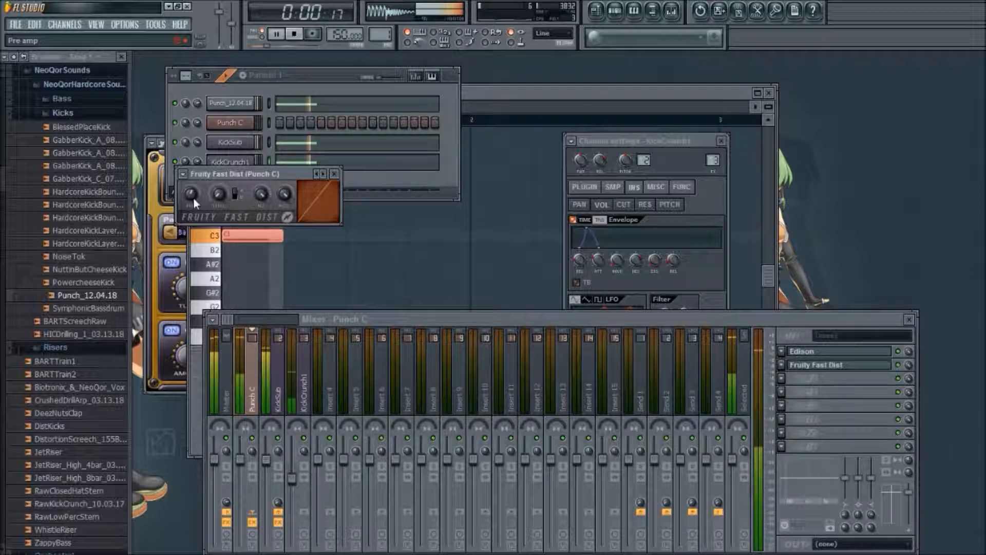
{"action": "key", "text": "space"}
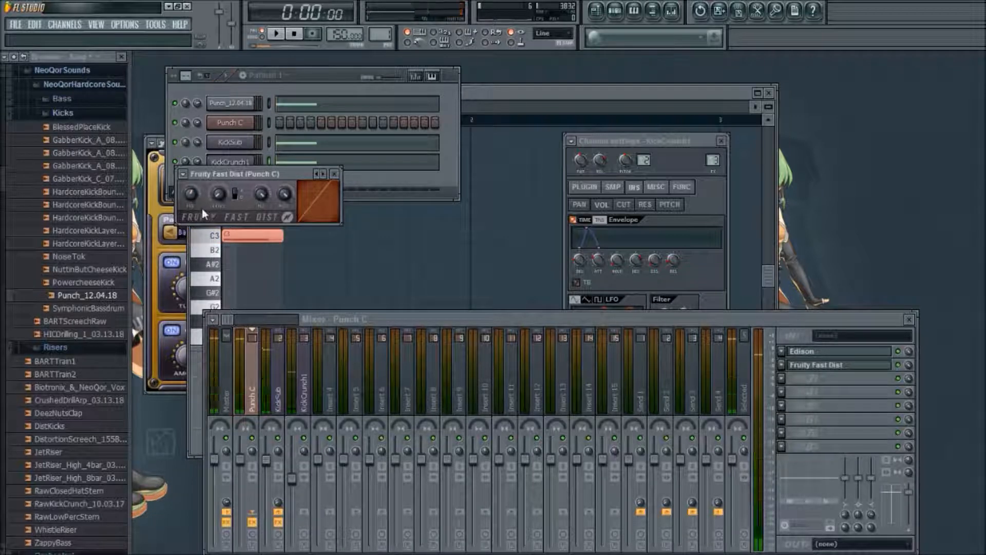
- Load Fruity Parametric EQ 2 into the first effect slot of the KickCrunch1 mixer track and start pattern playback
{"action": "left_click", "coordinate": [305, 373]}
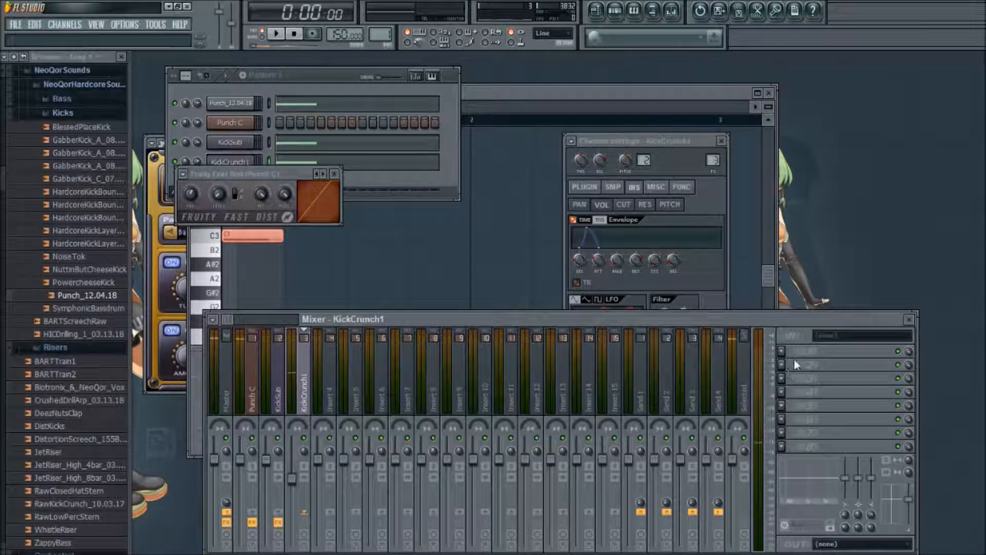
{"action": "left_click", "coordinate": [853, 362]}
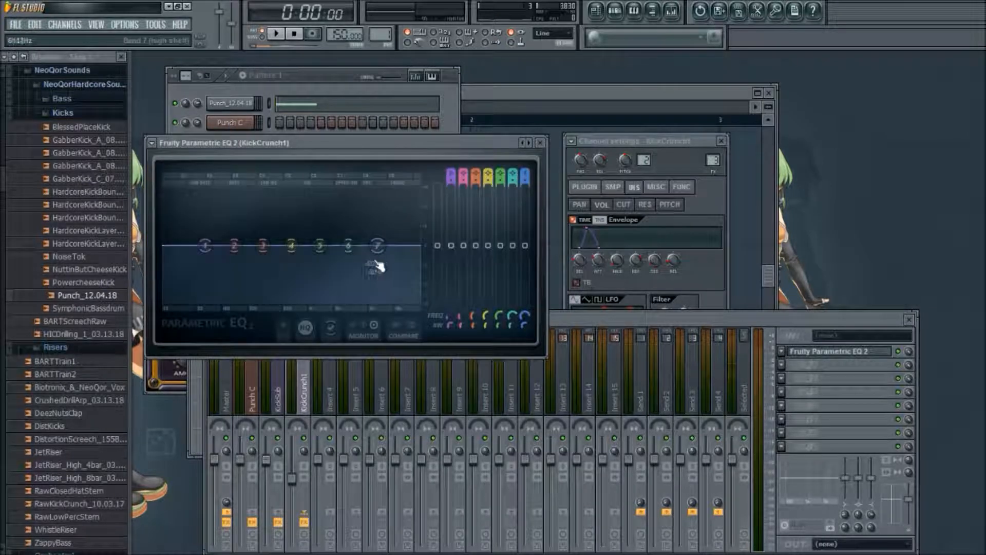
{"action": "left_click", "coordinate": [304, 72]}
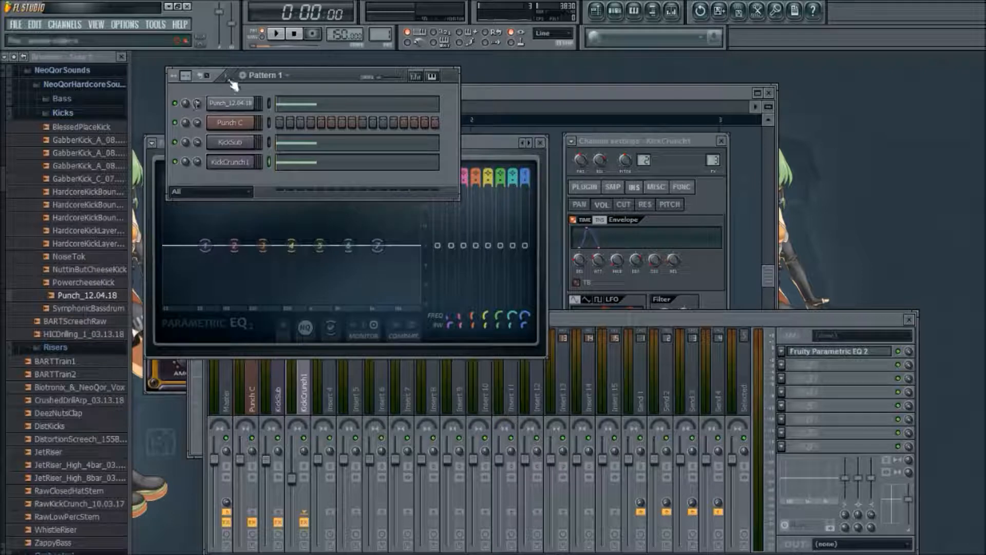
{"action": "key", "text": "space"}
- Turn EQ band 1 on KickCrunch1 into a steep high-pass filter, fine-tune its low cutoff, and audition the pattern
{"action": "left_click_drag", "start_coordinate": [205, 245], "coordinate": [205, 303]}
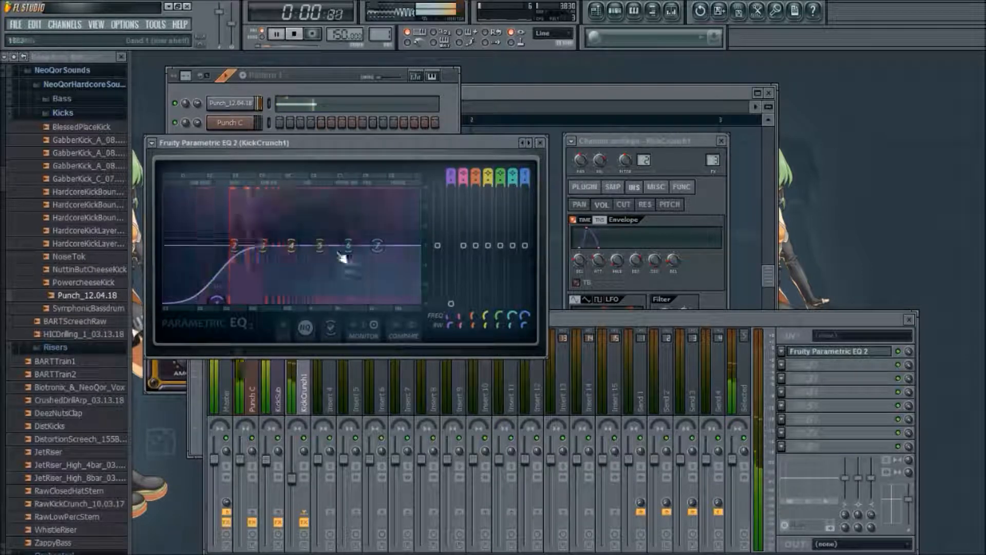
{"action": "scroll", "coordinate": [454, 171], "scroll_direction": "down", "scroll_amount": 3}
{"action": "scroll", "coordinate": [454, 171], "scroll_direction": "up", "scroll_amount": 3}
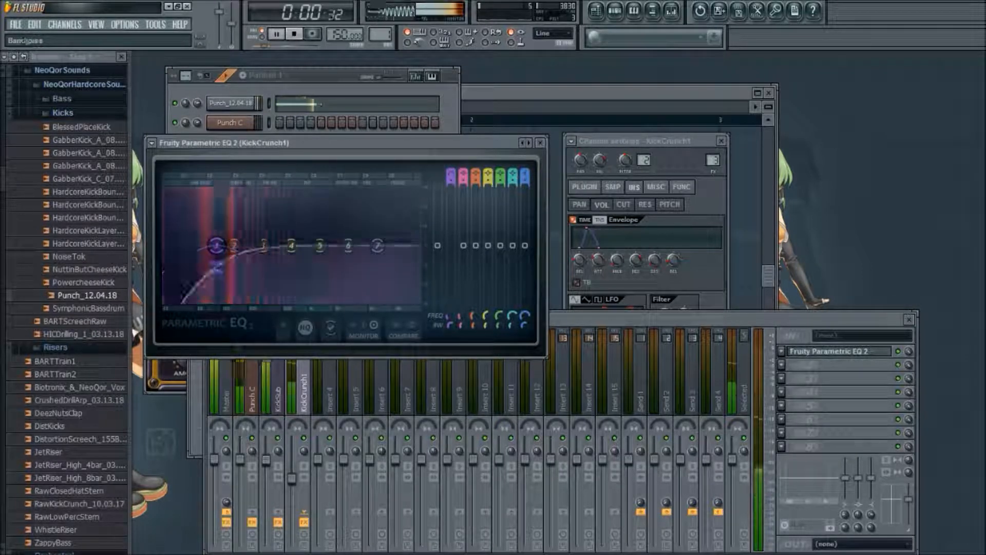
{"action": "scroll", "coordinate": [452, 180], "scroll_direction": "up", "scroll_amount": 2}
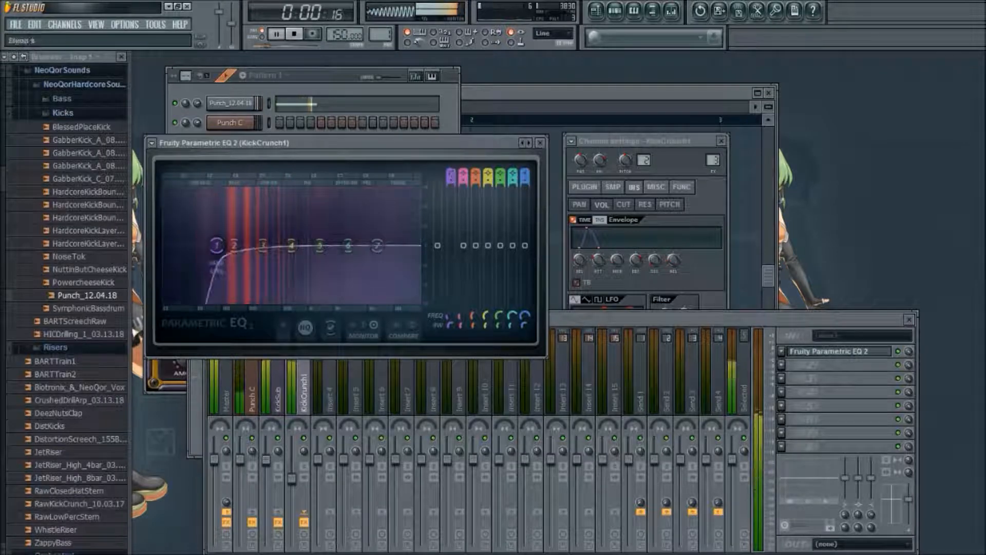
{"action": "mouse_move", "coordinate": [451, 315]}
{"action": "left_mouse_down"}
{"action": "mouse_move", "coordinate": [450, 329]}
{"action": "mouse_move", "coordinate": [450, 315]}
{"action": "left_mouse_up"}
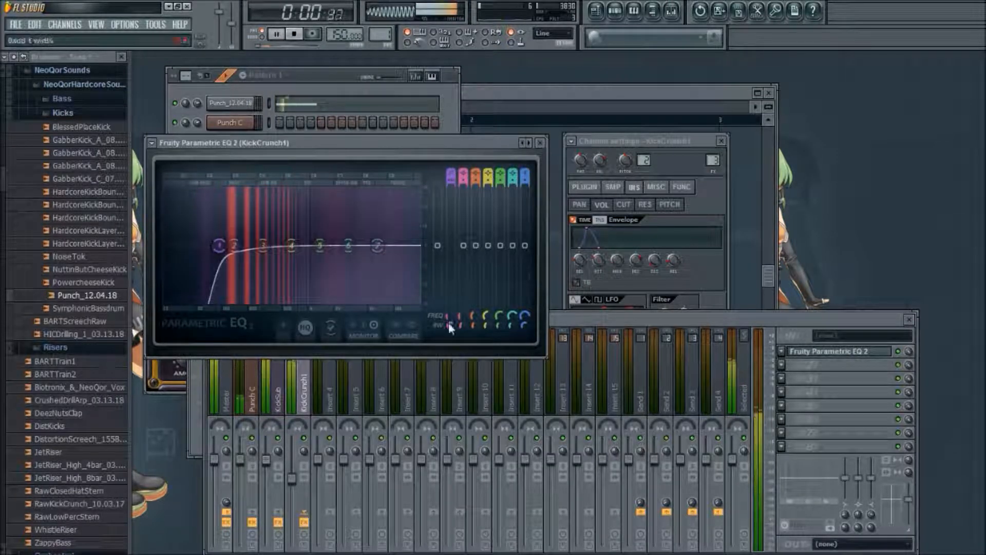
{"action": "left_click", "coordinate": [334, 81]}
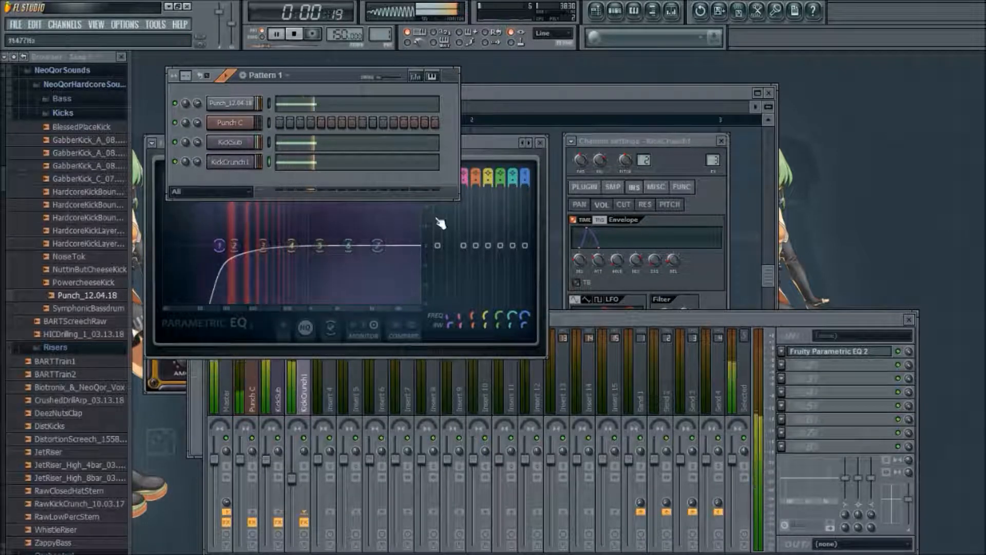
{"action": "left_click", "coordinate": [735, 318]}
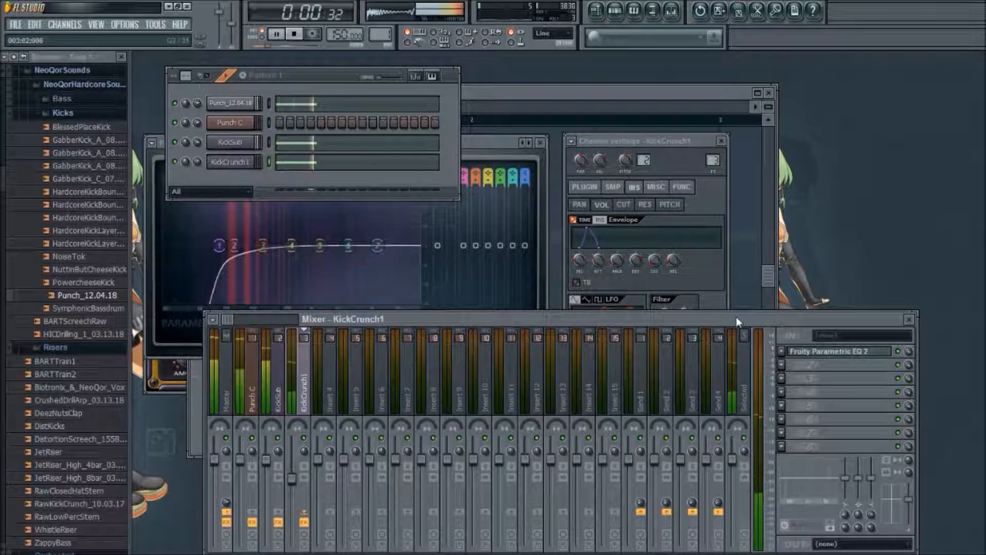
{"action": "key", "text": "space"}
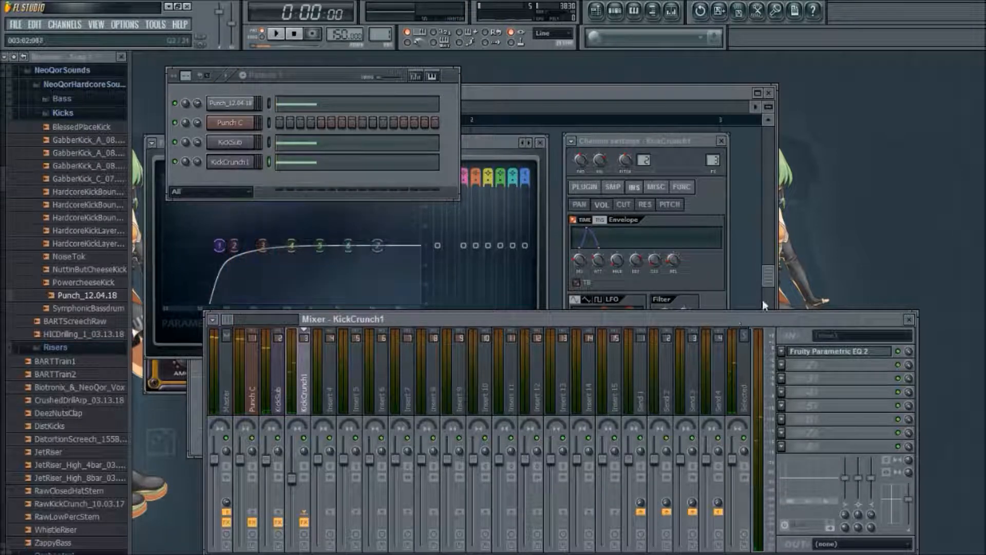
- Reshape the time view of KickCrunch1's cutoff envelope into a rising attack with no hold and an immediate drop
{"action": "left_click", "coordinate": [618, 139]}
{"action": "left_click", "coordinate": [624, 204]}
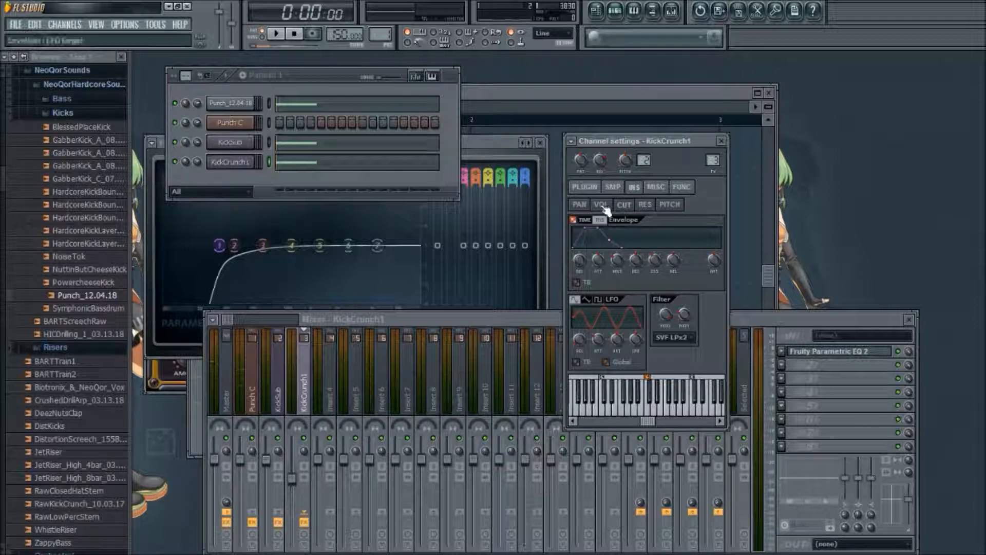
{"action": "left_click", "coordinate": [585, 221]}
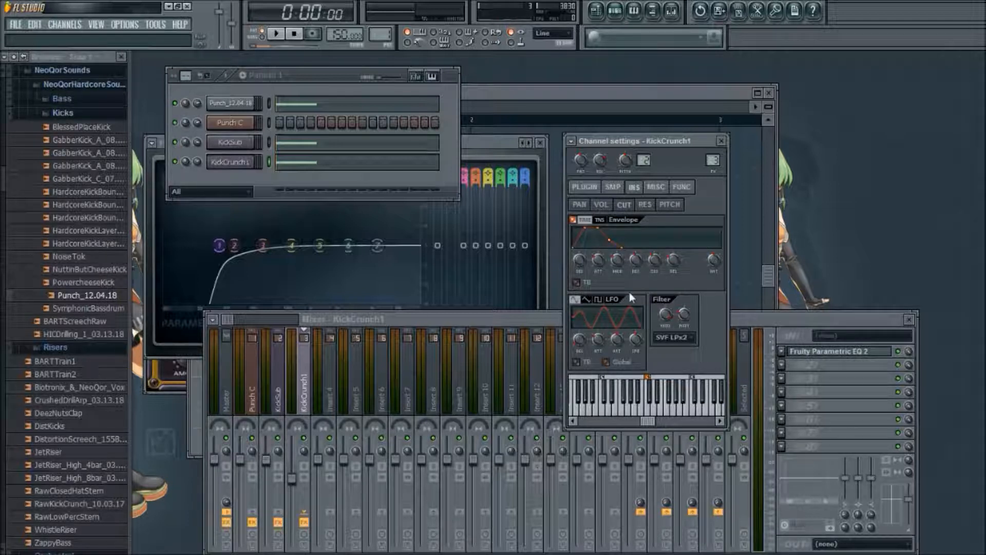
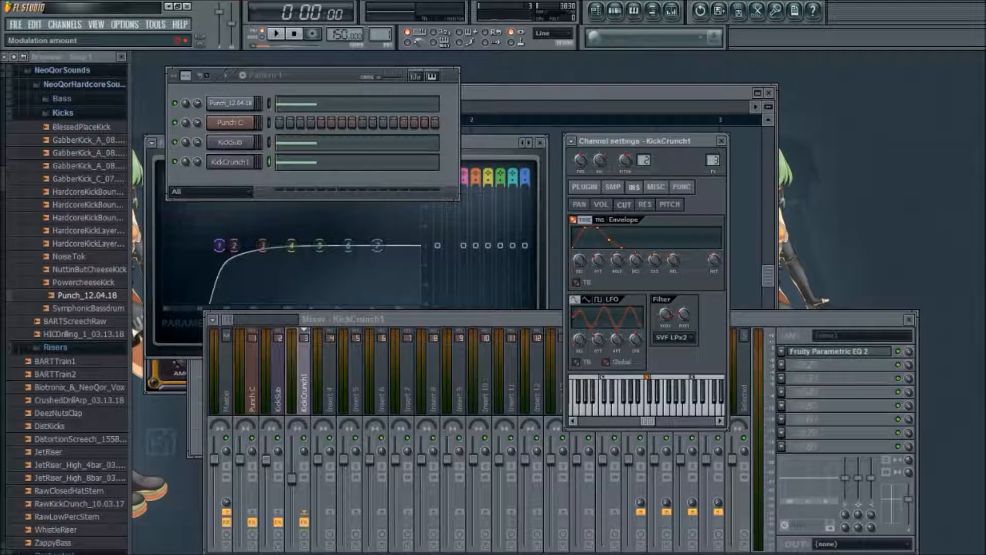
{"action": "left_click_drag", "start_coordinate": [617, 260], "coordinate": [617, 288]}
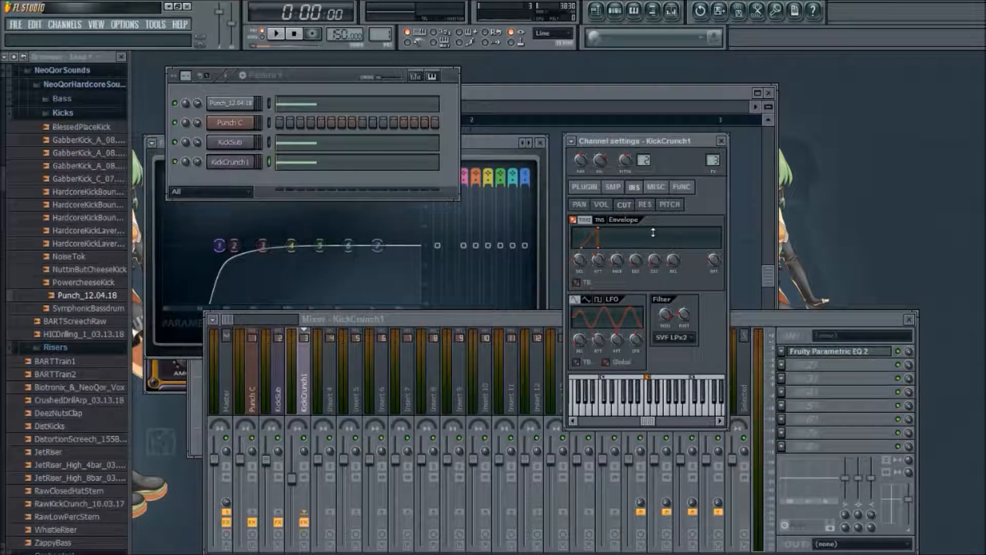
- Fine-tune the predelay and attack times of KickCrunch1's cutoff envelope into a short early peak while auditioning the pattern
{"action": "left_click", "coordinate": [229, 77]}
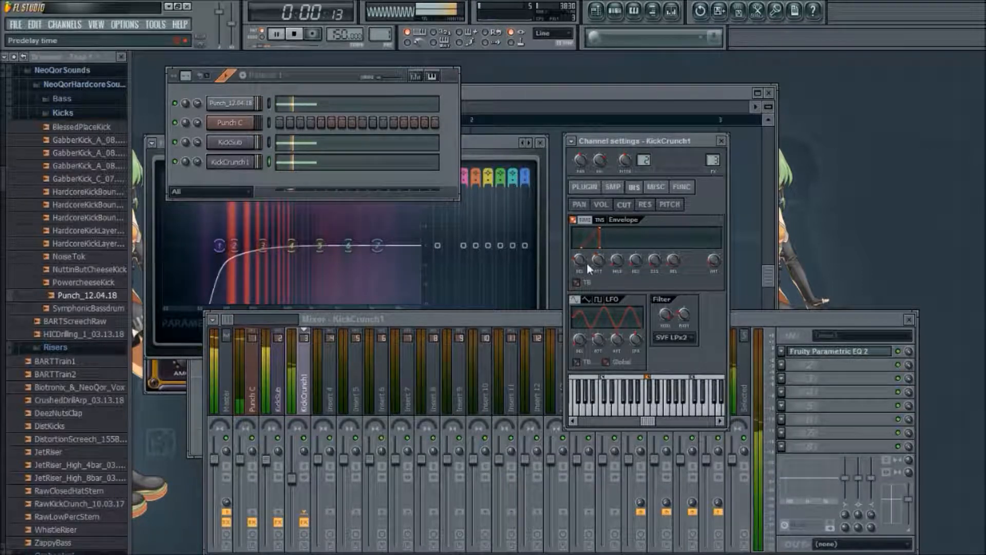
{"action": "left_click_drag", "start_coordinate": [579, 261], "coordinate": [579, 255]}
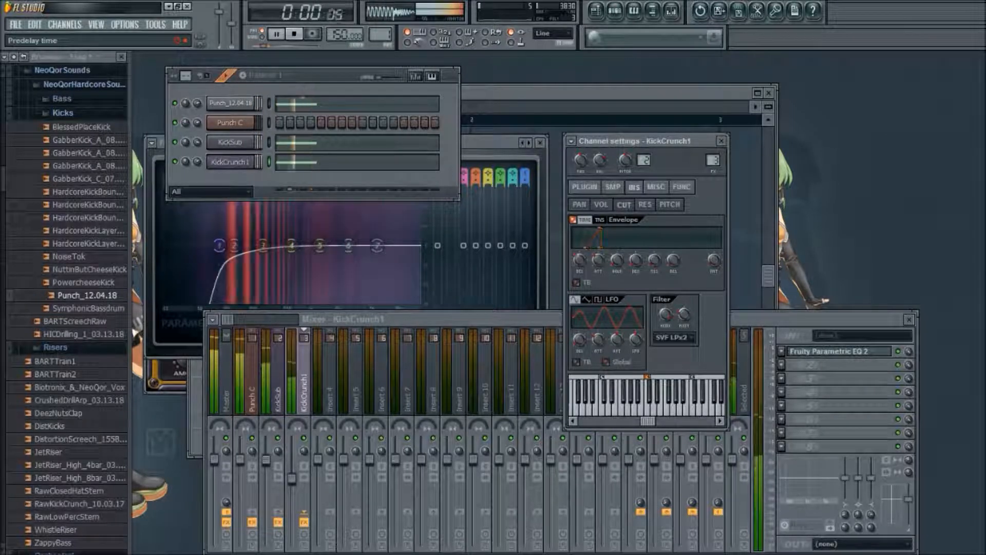
{"action": "left_click_drag", "start_coordinate": [594, 258], "coordinate": [580, 262]}
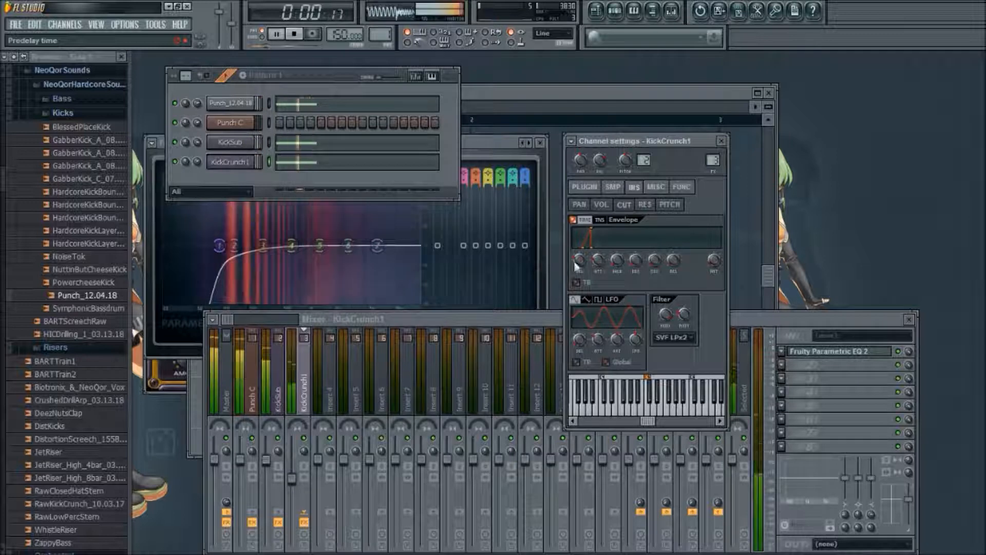
{"action": "left_click_drag", "start_coordinate": [597, 260], "coordinate": [597, 257]}
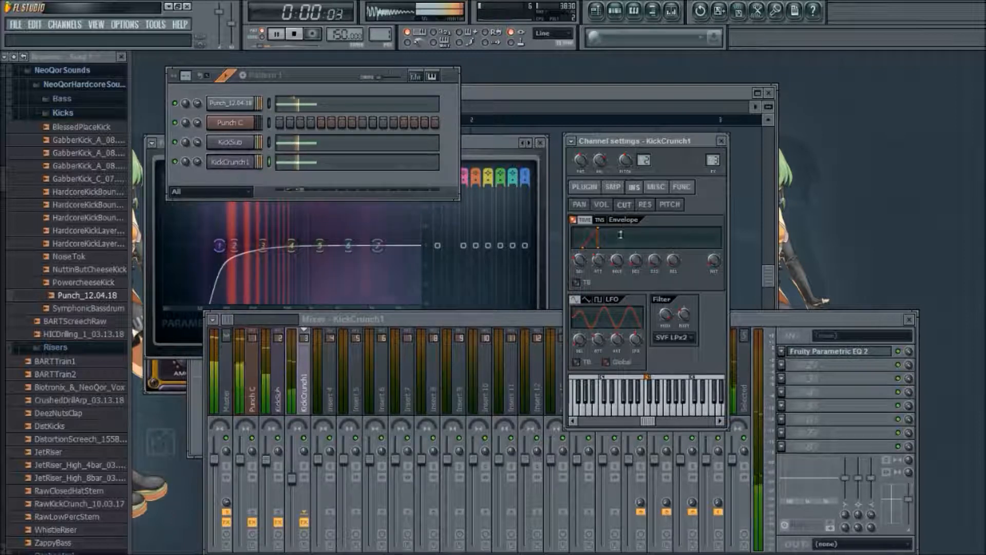
{"action": "key", "text": "space"}
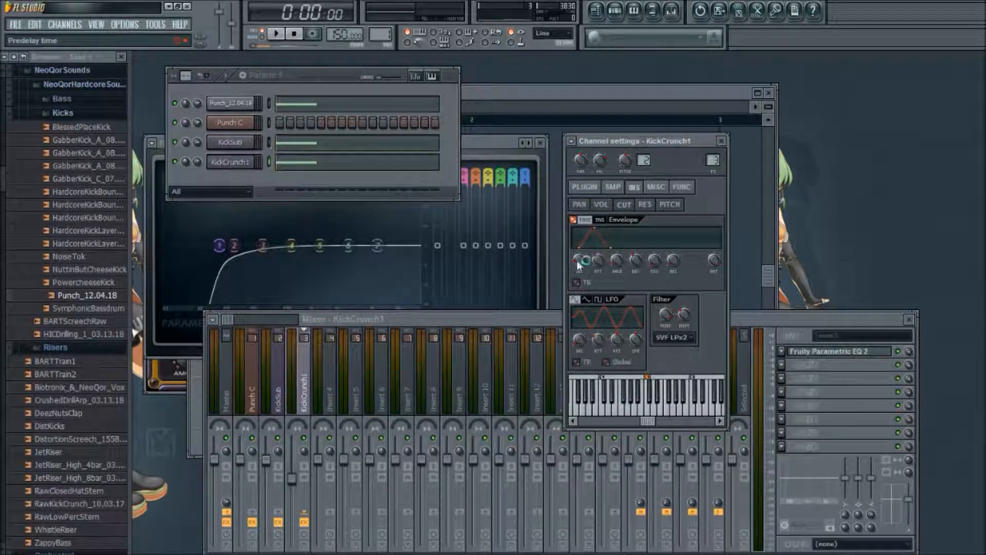
{"action": "key", "text": "space"}
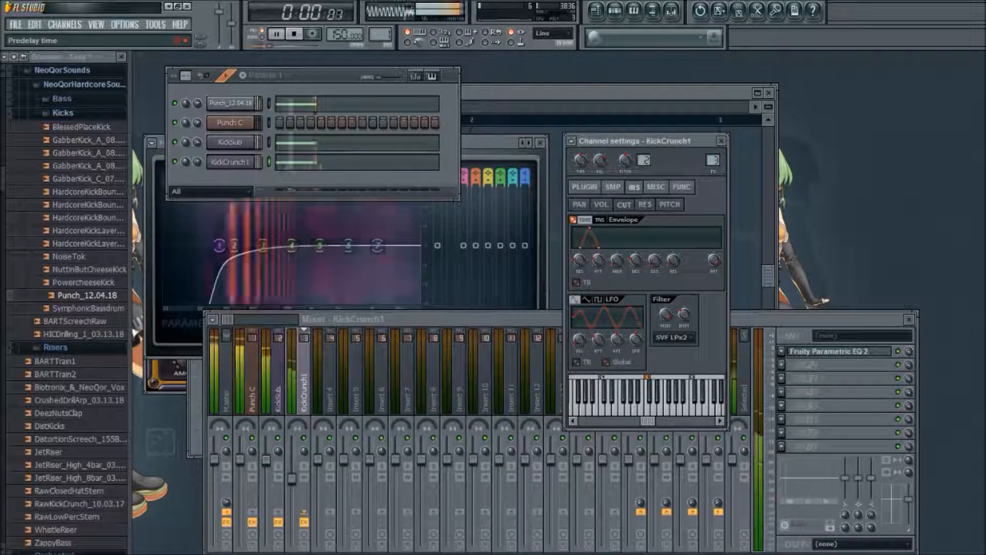
- Compare the time and tension settings of KickCrunch1's cutoff envelope while auditioning the pattern
{"action": "left_click", "coordinate": [599, 221]}
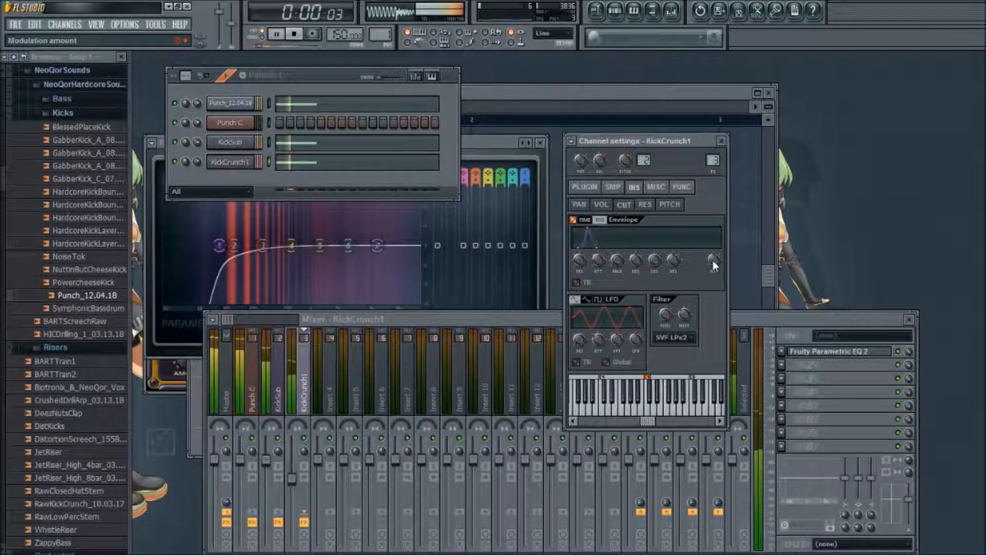
{"action": "key", "text": "space"}
{"action": "left_click", "coordinate": [586, 221]}
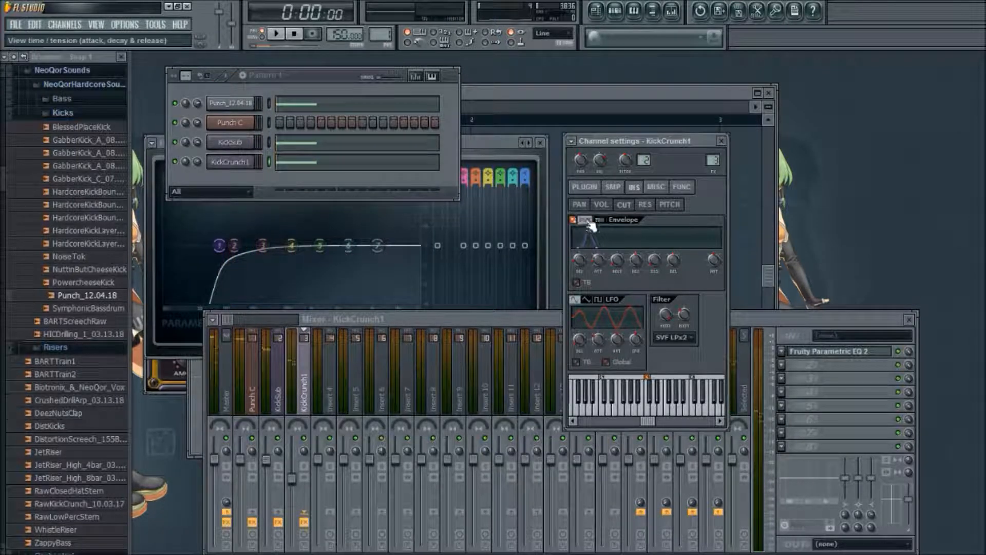
{"action": "left_click", "coordinate": [601, 220]}
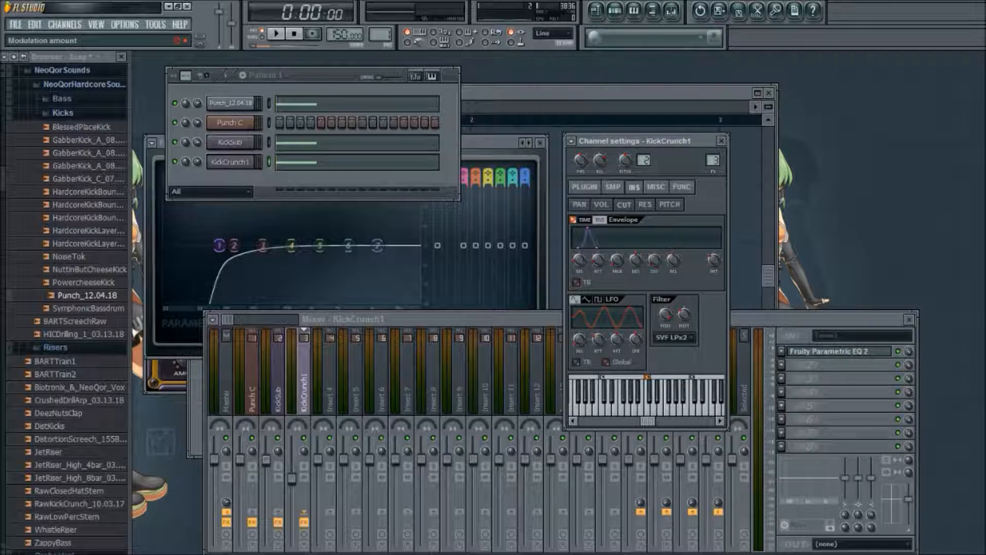
{"action": "left_click", "coordinate": [590, 225]}
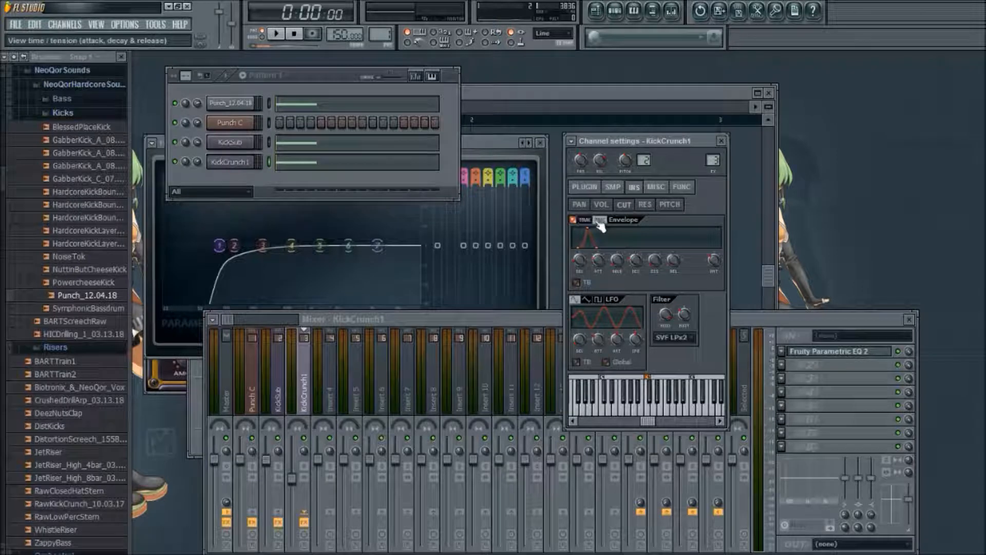
{"action": "key", "text": "space"}
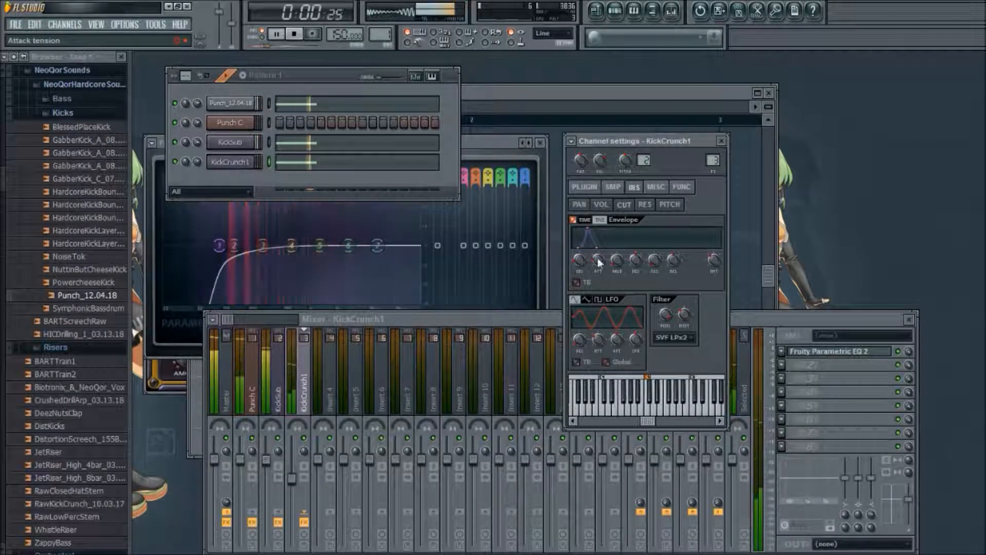
{"action": "left_click", "coordinate": [589, 221]}
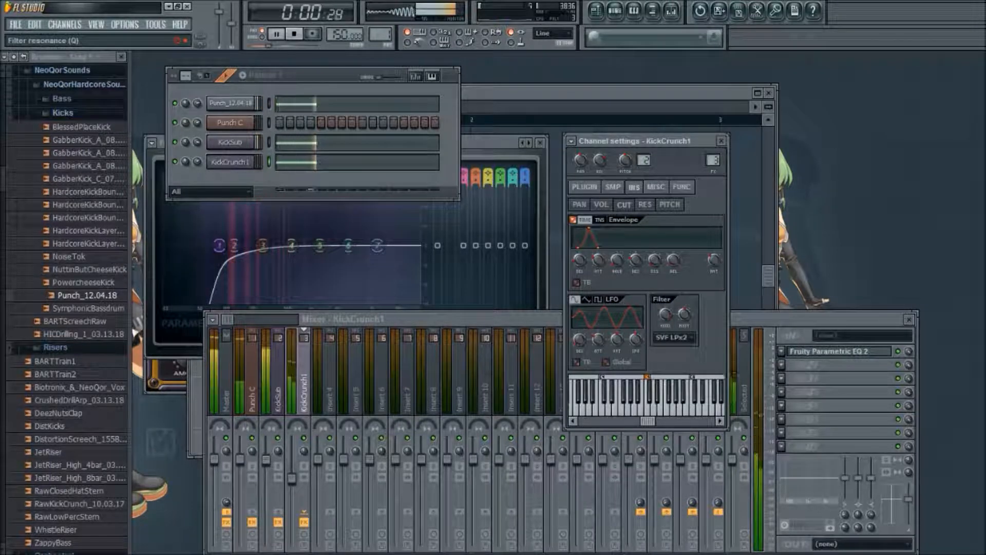
{"action": "left_click", "coordinate": [357, 318]}
{"action": "key", "text": "space"}
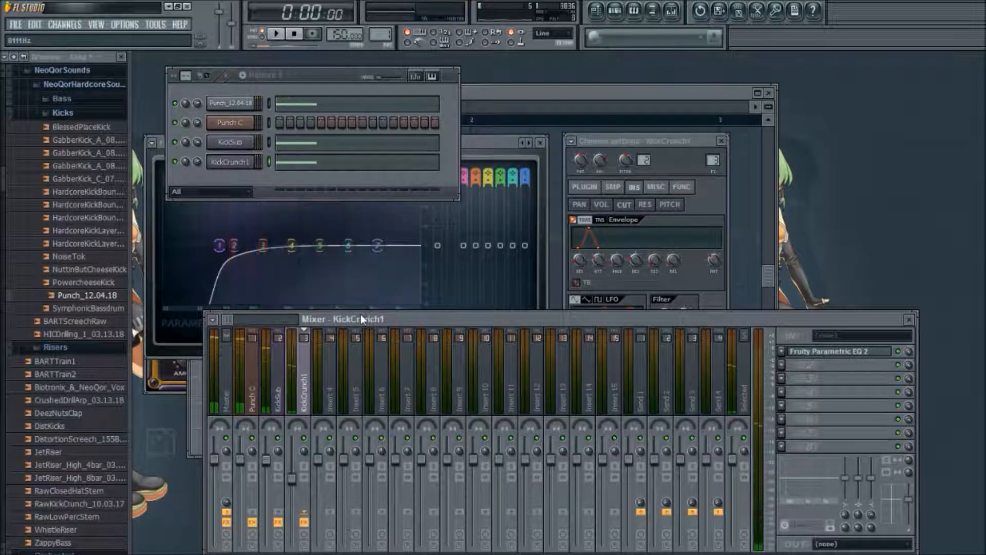
- Load Fruity Limiter into the last effect slot of the KickCrunch1 mixer track and switch it to compressor mode
{"action": "left_click", "coordinate": [245, 391]}
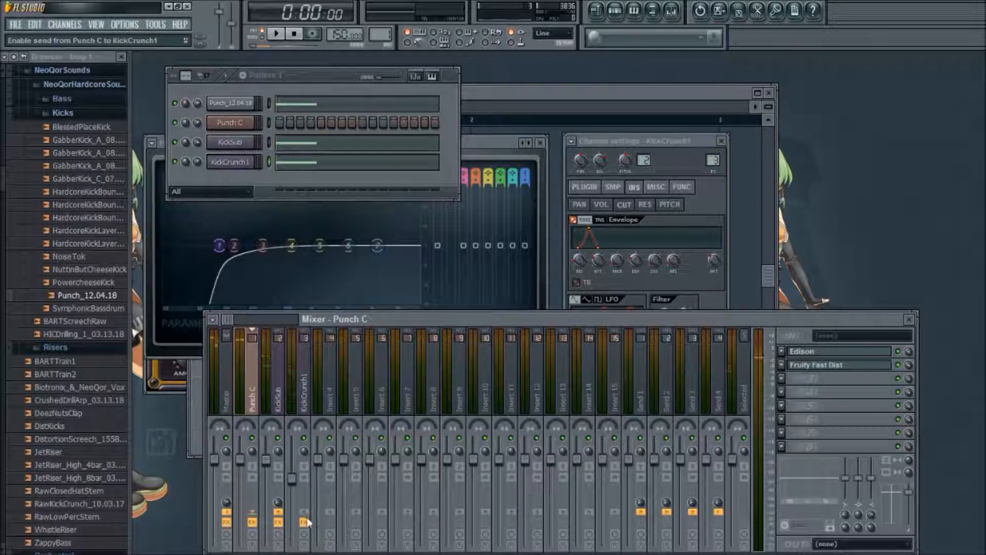
{"action": "left_click", "coordinate": [300, 335]}
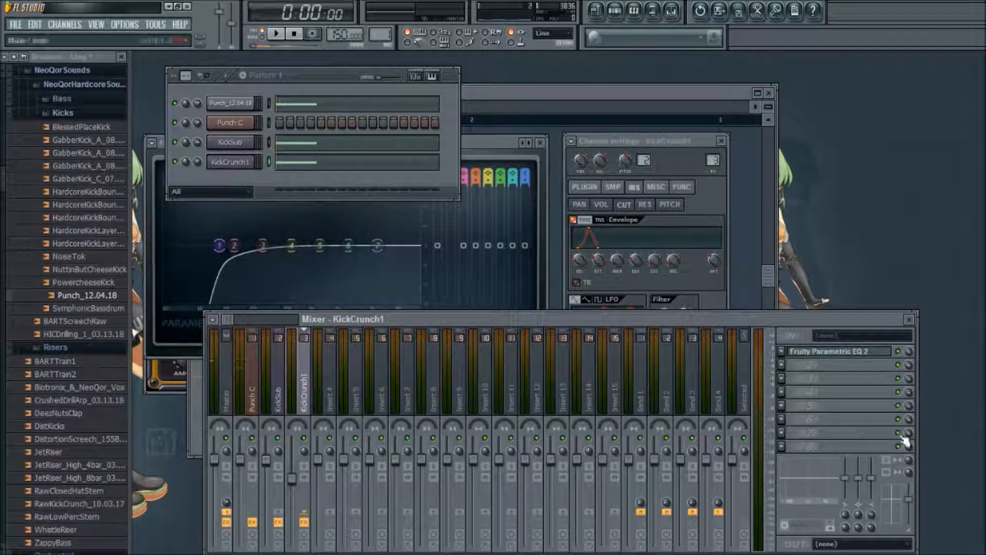
{"action": "left_click", "coordinate": [780, 451]}
{"action": "left_click", "coordinate": [887, 270]}
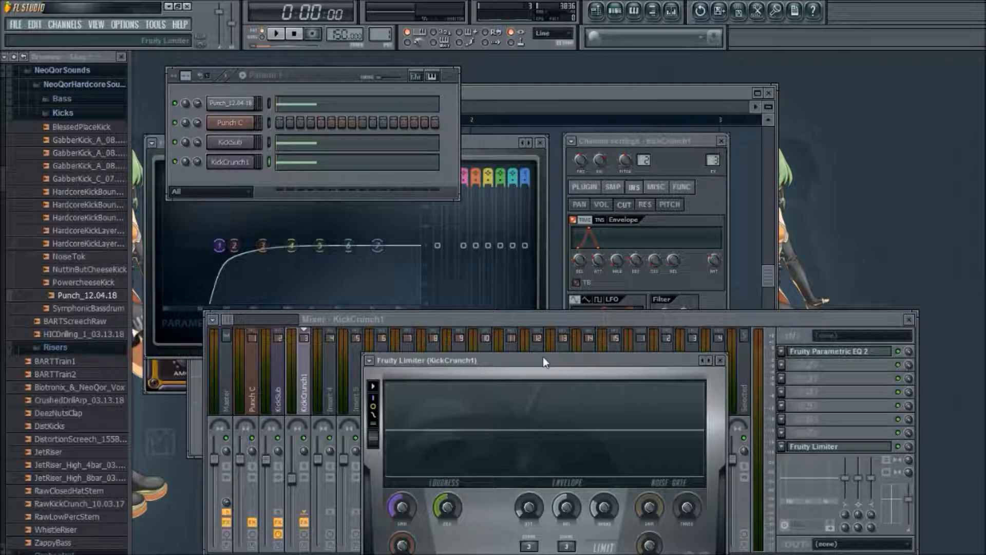
{"action": "left_click_drag", "start_coordinate": [543, 356], "coordinate": [541, 206]}
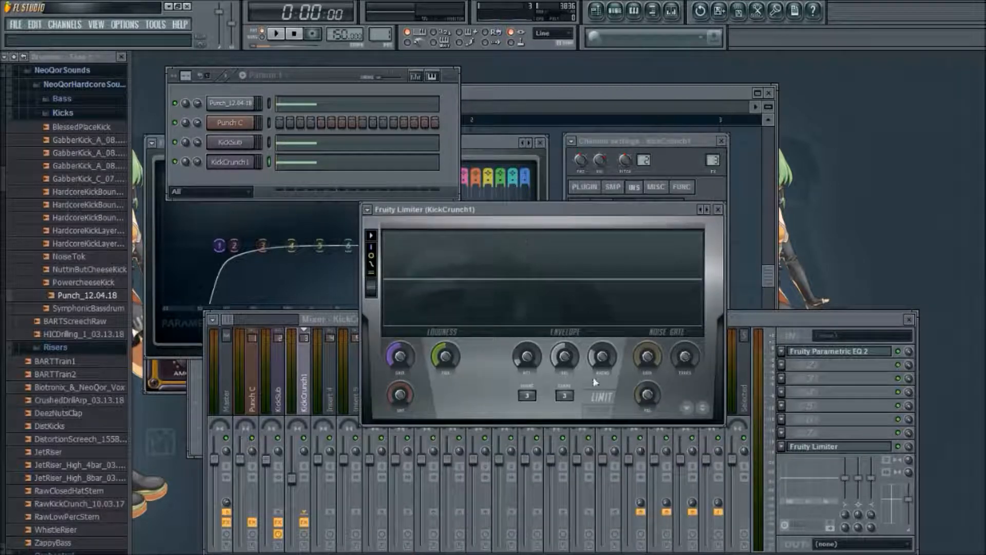
{"action": "left_click", "coordinate": [599, 414]}
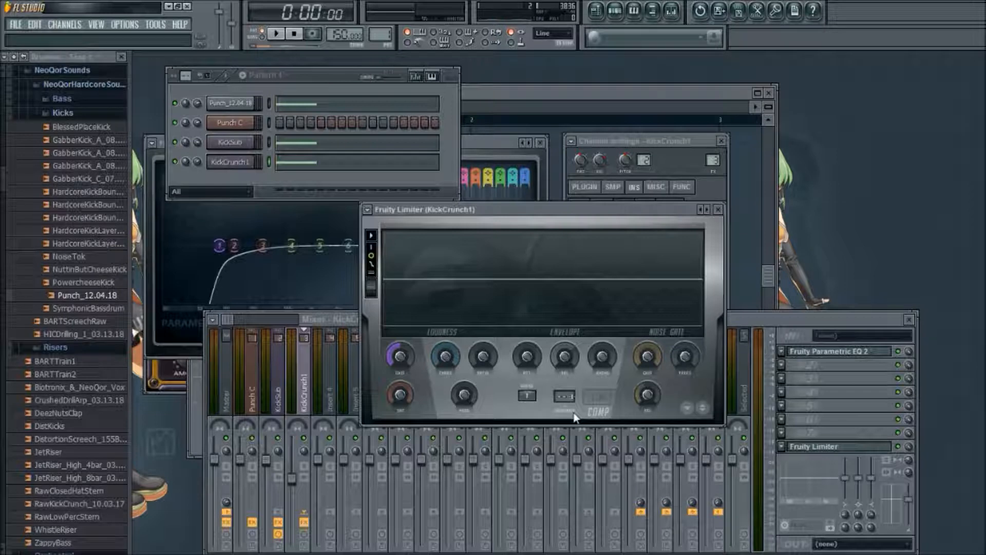
- Route the Punch C mixer track to KickCrunch1 as a sidechain source and set Fruity Limiter's sidechain input to 1
{"action": "left_click", "coordinate": [253, 400]}
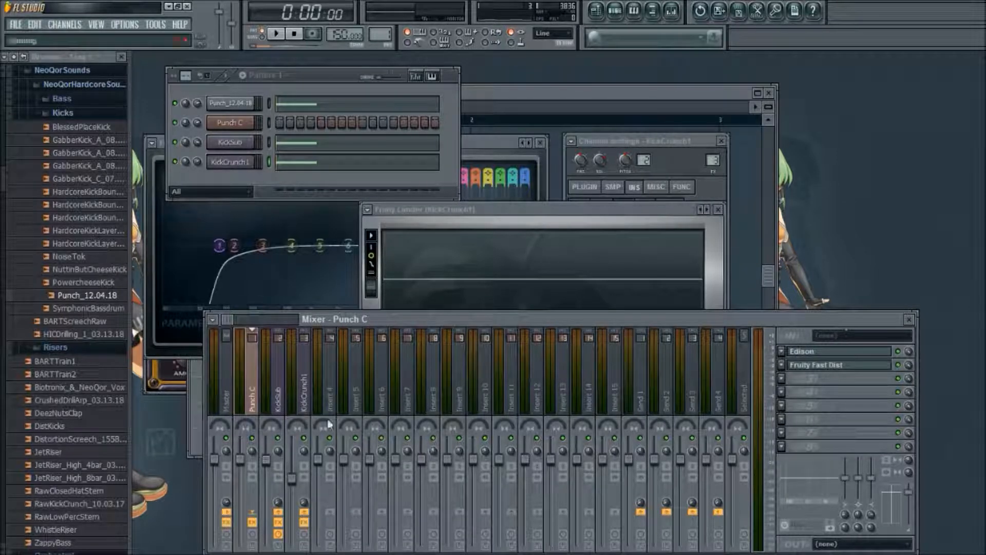
{"action": "left_click", "coordinate": [299, 404]}
{"action": "left_click", "coordinate": [833, 448]}
{"action": "left_click", "coordinate": [833, 447]}
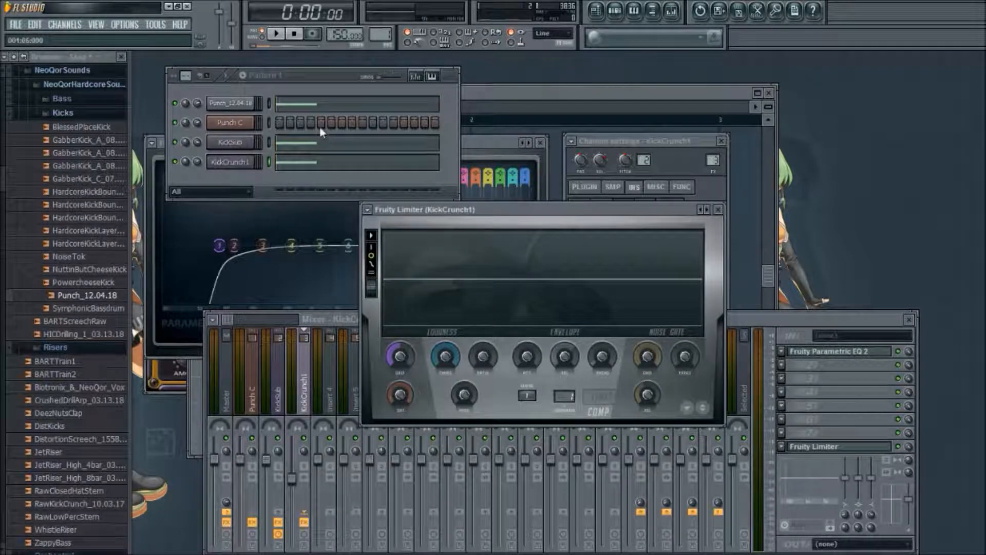
- Lower the compressor threshold and raise the ratio to about 1.8:1 in KickCrunch1's Fruity Limiter while auditioning the pattern
{"action": "key", "text": "space"}
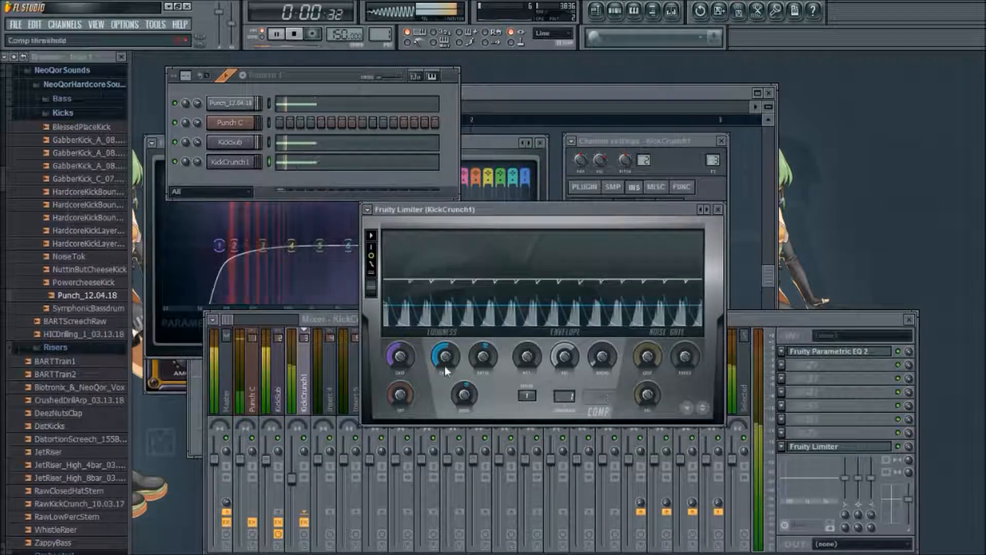
{"action": "left_click_drag", "start_coordinate": [445, 358], "coordinate": [483, 351]}
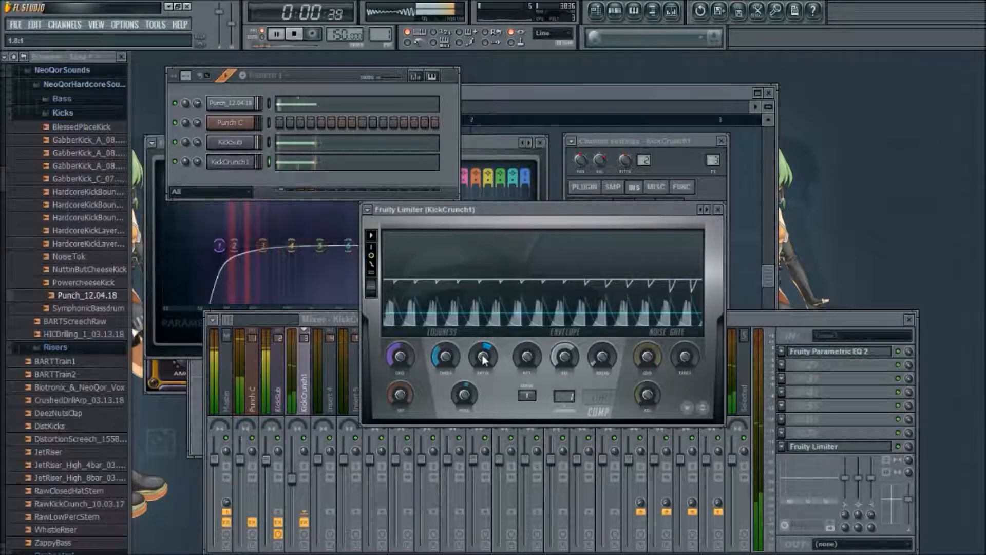
{"action": "key", "text": "space"}
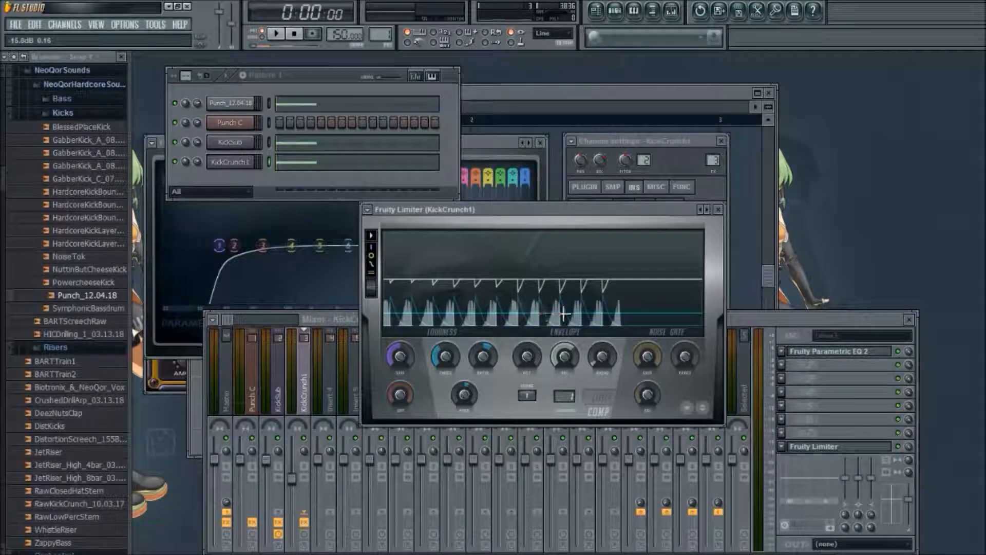
- Load Fruity Blood Overdrive into the second effect slot of the KickCrunch1 mixer track and turn its x100 option on
{"action": "left_click", "coordinate": [838, 327]}
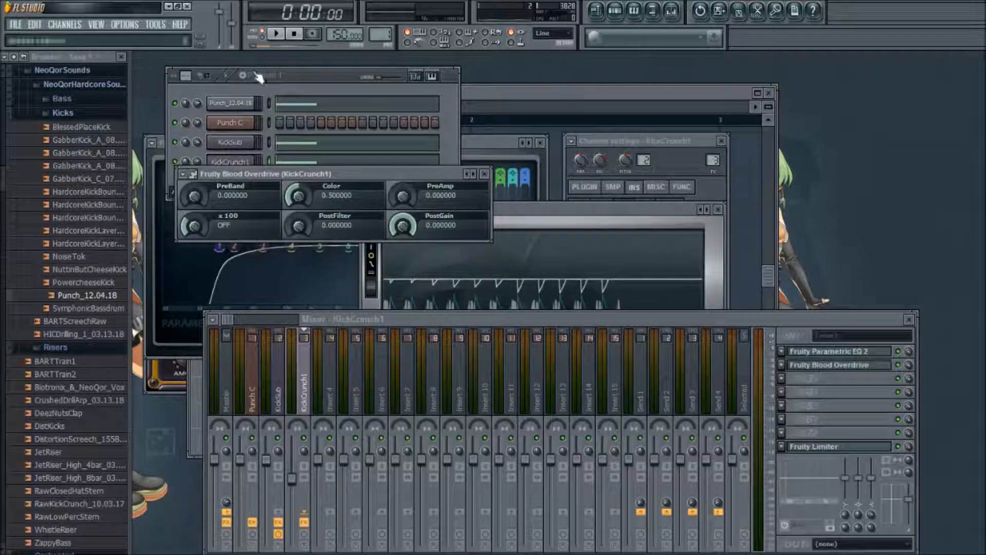
{"action": "left_click", "coordinate": [228, 84]}
{"action": "key", "text": "space"}
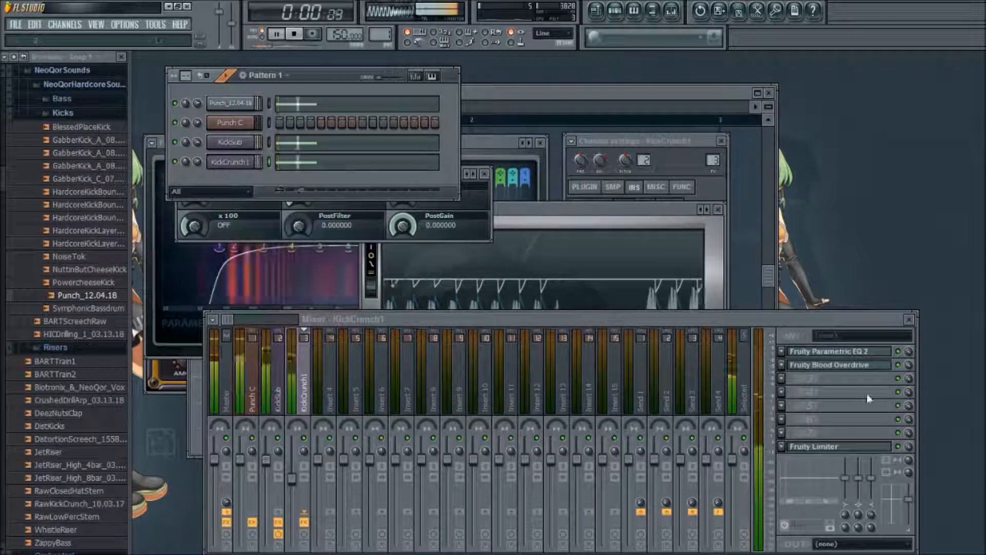
{"action": "left_click", "coordinate": [823, 367]}
{"action": "left_click_drag", "start_coordinate": [194, 226], "coordinate": [194, 203]}
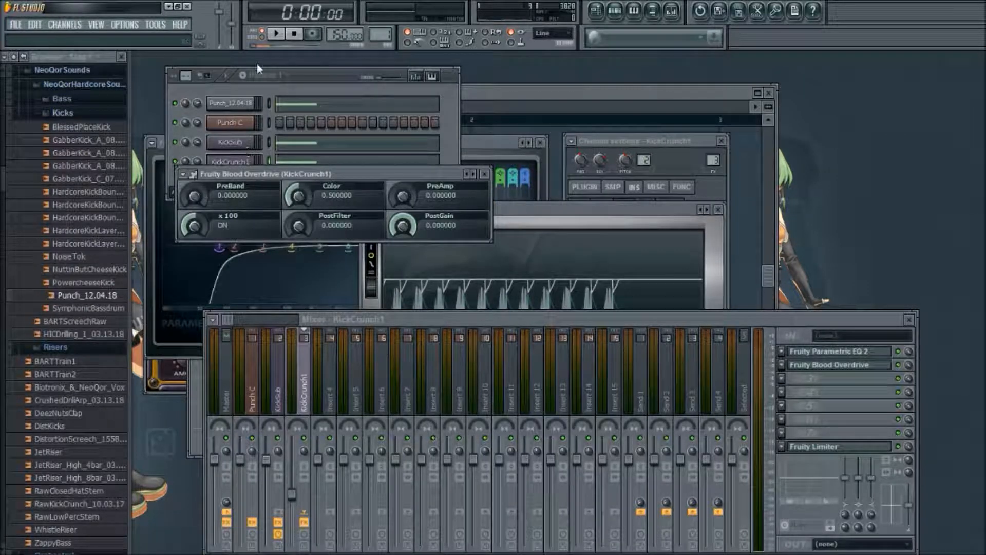
- Raise Fruity Blood Overdrive's PreAmp to about 0.121 and PreBand to about 0.336 while auditioning the pattern
{"action": "left_click", "coordinate": [277, 34]}
{"action": "scroll", "coordinate": [394, 202], "scroll_direction": "up", "scroll_amount": 1}
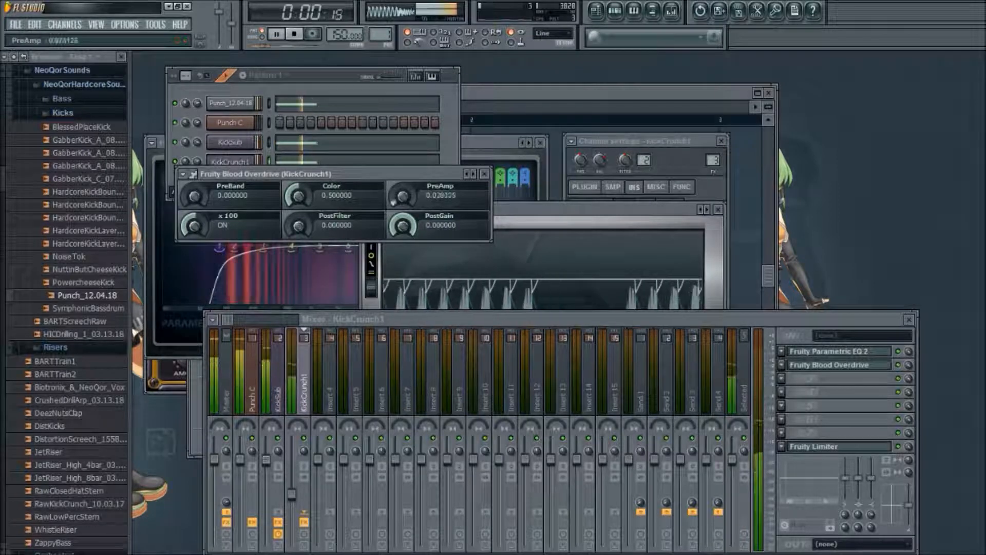
{"action": "scroll", "coordinate": [394, 203], "scroll_direction": "up", "scroll_amount": 3}
{"action": "left_click_drag", "start_coordinate": [393, 201], "coordinate": [394, 198]}
{"action": "left_click_drag", "start_coordinate": [190, 199], "coordinate": [191, 175]}
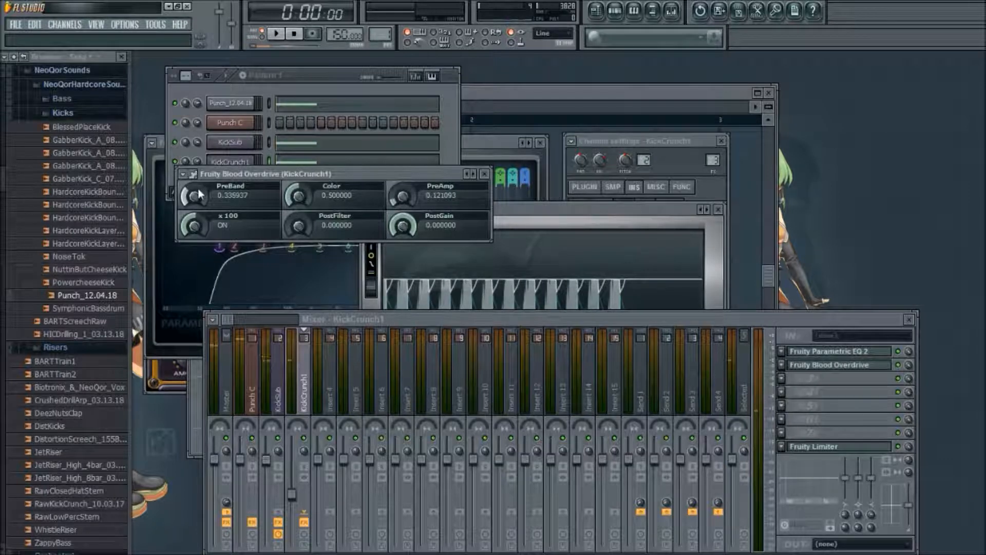
- Set Fruity Blood Overdrive's PreBand to about 0.266 and Color to about 0.621 while the pattern plays
{"action": "left_click_drag", "start_coordinate": [232, 176], "coordinate": [226, 212]}
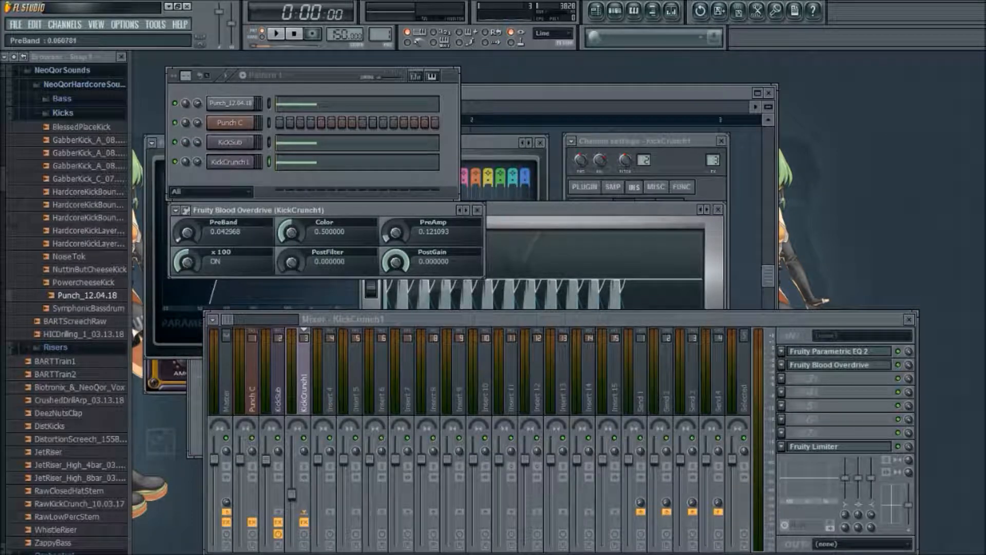
{"action": "left_click_drag", "start_coordinate": [188, 231], "coordinate": [189, 224]}
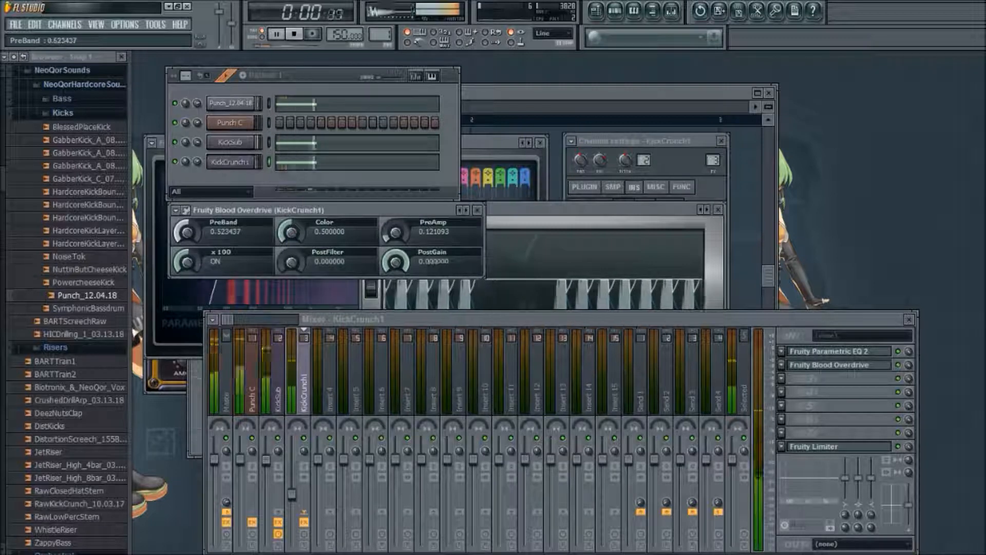
{"action": "left_click_drag", "start_coordinate": [291, 232], "coordinate": [291, 228]}
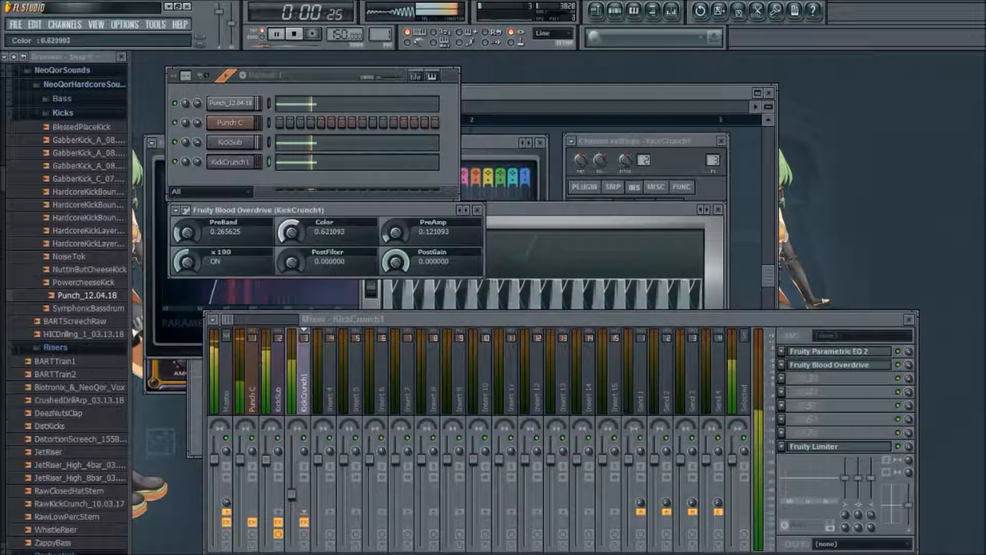
- Close Fruity Blood Overdrive and slightly lower the KickCrunch1 mixer fader while auditioning the pattern
{"action": "left_click", "coordinate": [477, 210]}
{"action": "left_click_drag", "start_coordinate": [292, 496], "coordinate": [292, 500]}
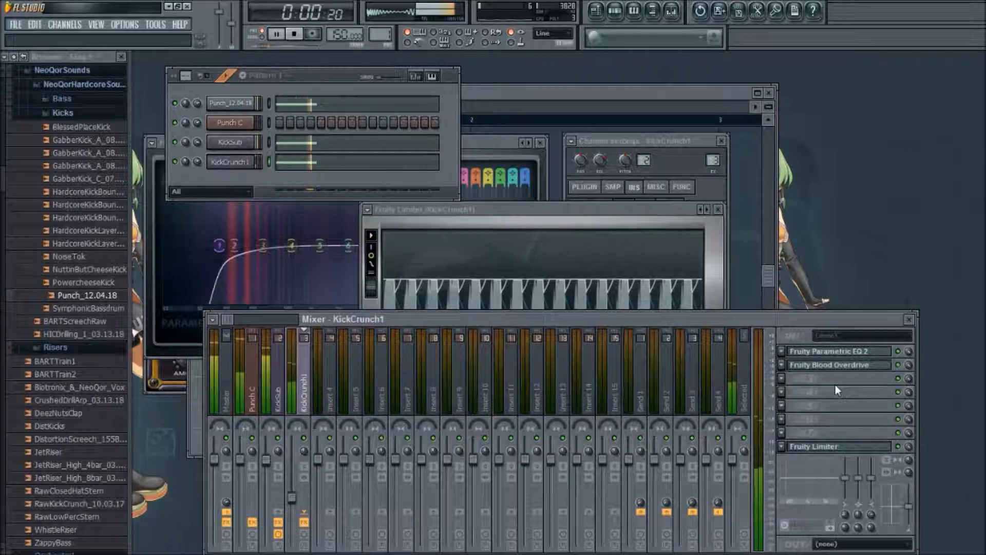
{"action": "key", "text": "space"}
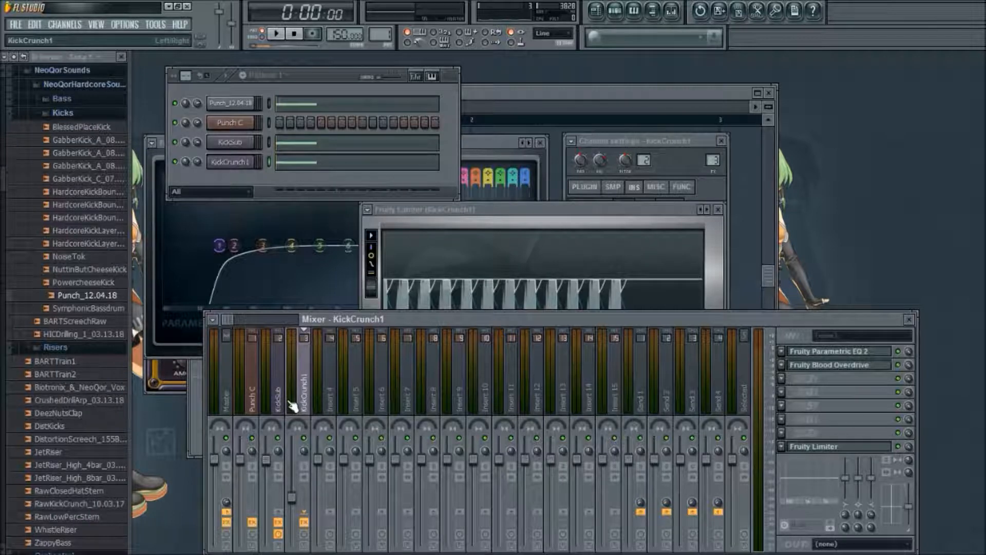
- Rearrange the step sequencer and the KickCrunch1 Fruity Limiter window so that both sit clear of the mixer
{"action": "left_click", "coordinate": [300, 79]}
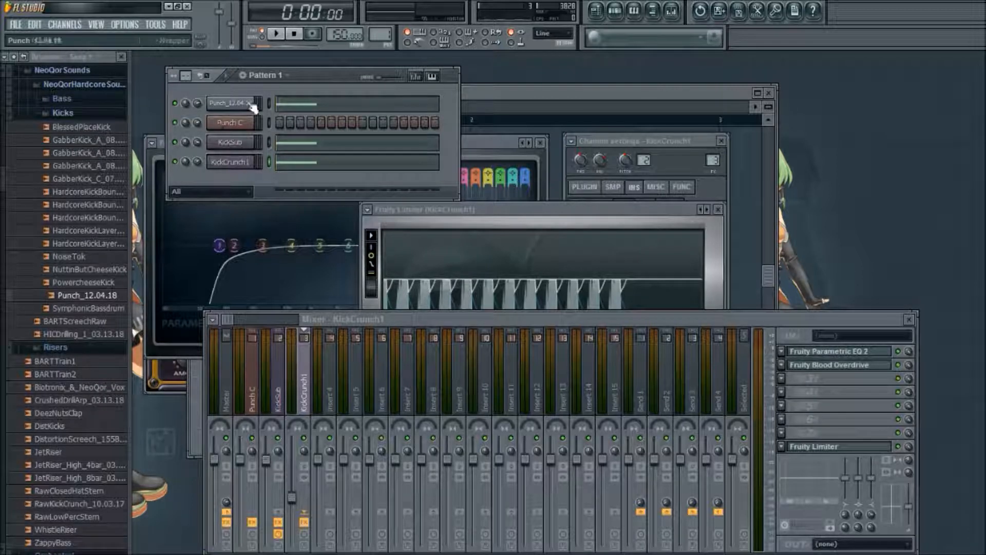
{"action": "left_click_drag", "start_coordinate": [310, 80], "coordinate": [286, 63]}
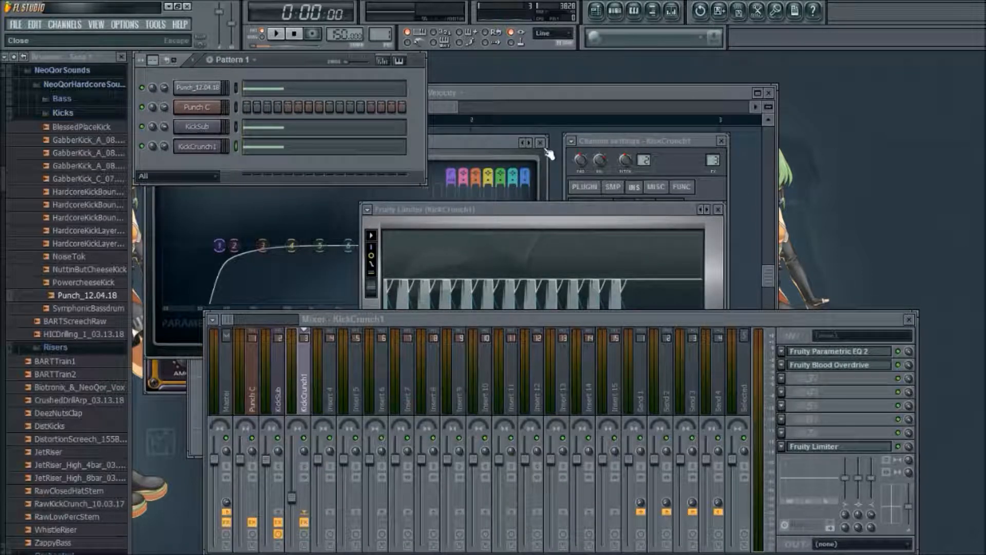
{"action": "left_click_drag", "start_coordinate": [454, 209], "coordinate": [525, 60]}
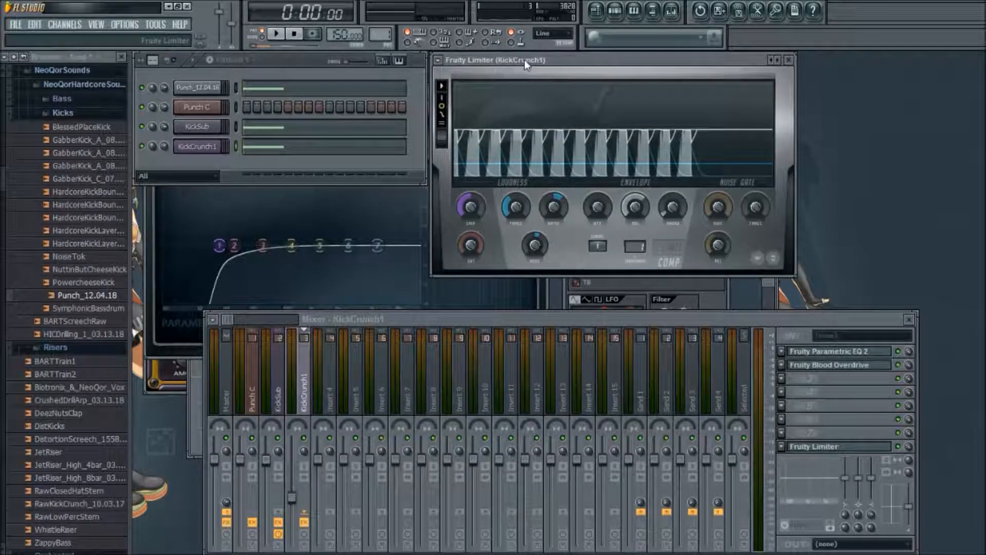
{"action": "left_click", "coordinate": [344, 318]}
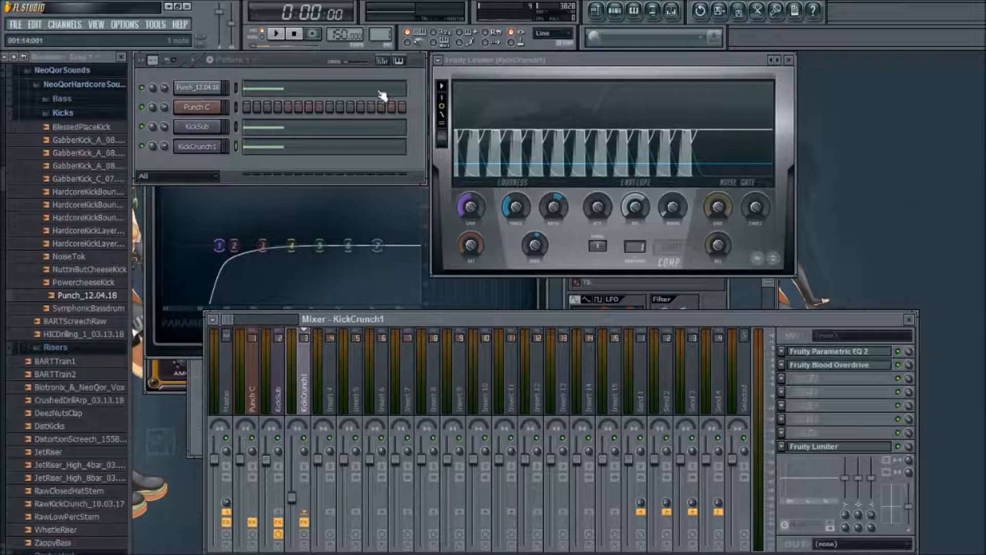
- Load Fruity Compressor into Punch C's third effect slot with a preset of -12.5 dB threshold, 7.5:1 ratio, 9.0 dB gain and 10 ms attack
{"action": "left_click", "coordinate": [278, 35]}
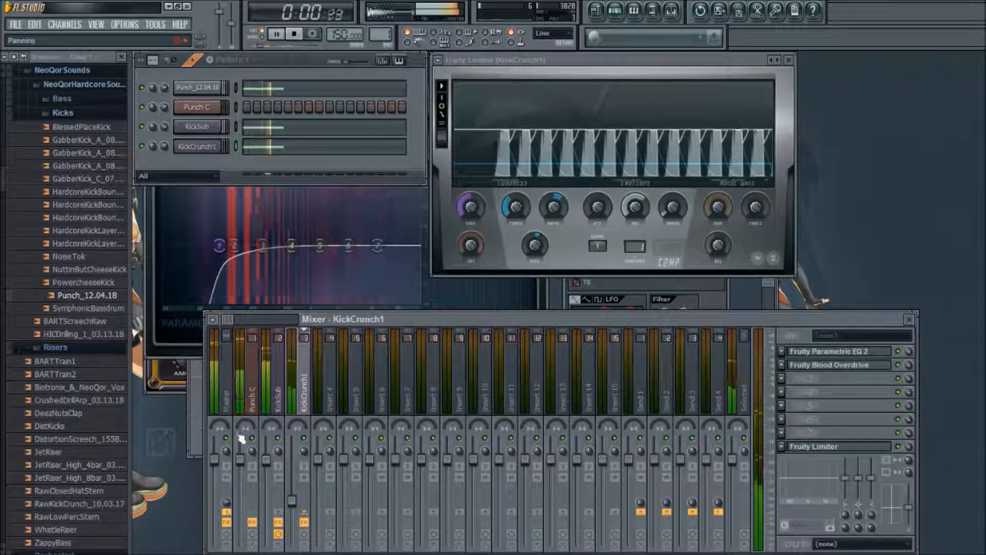
{"action": "left_click", "coordinate": [262, 395]}
{"action": "key", "text": "space"}
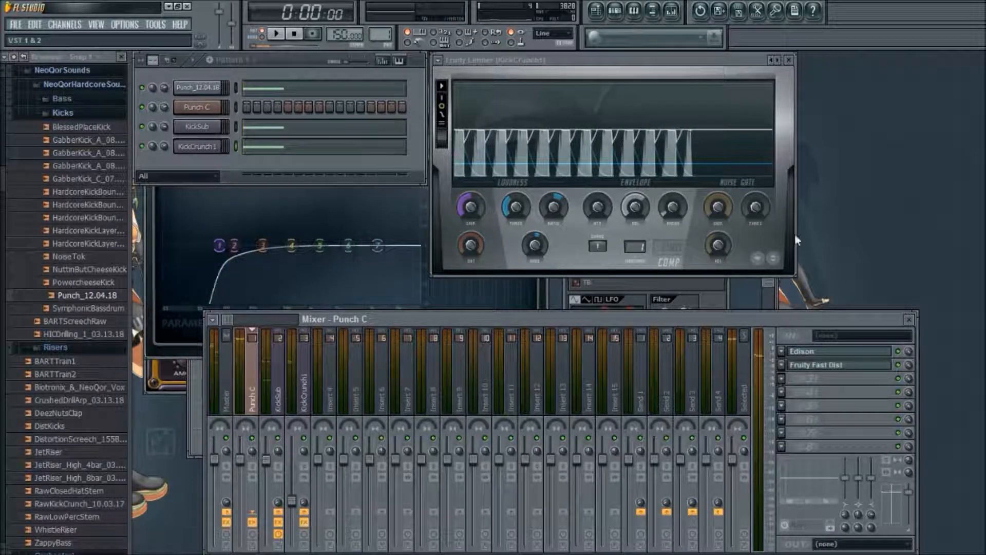
{"action": "left_click", "coordinate": [886, 116]}
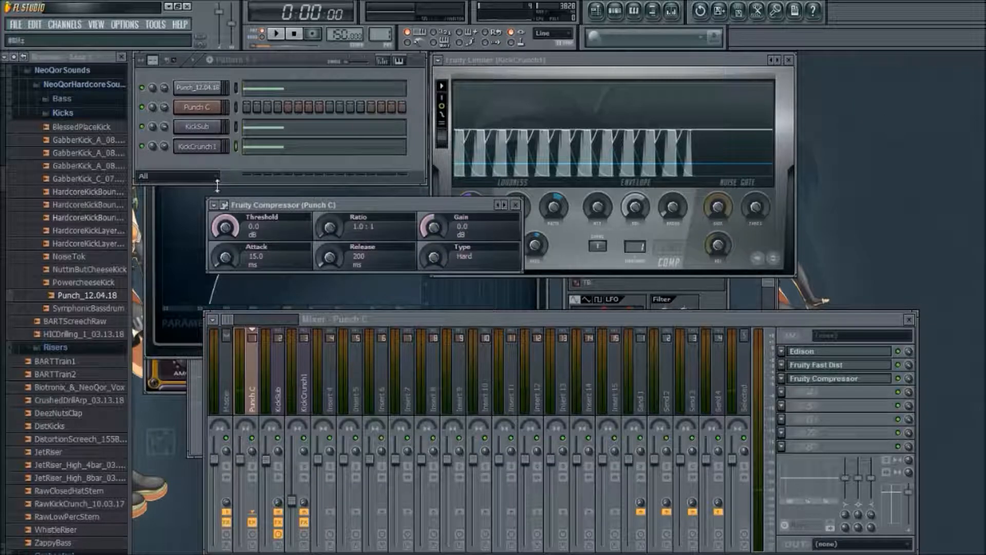
{"action": "left_click", "coordinate": [335, 296]}
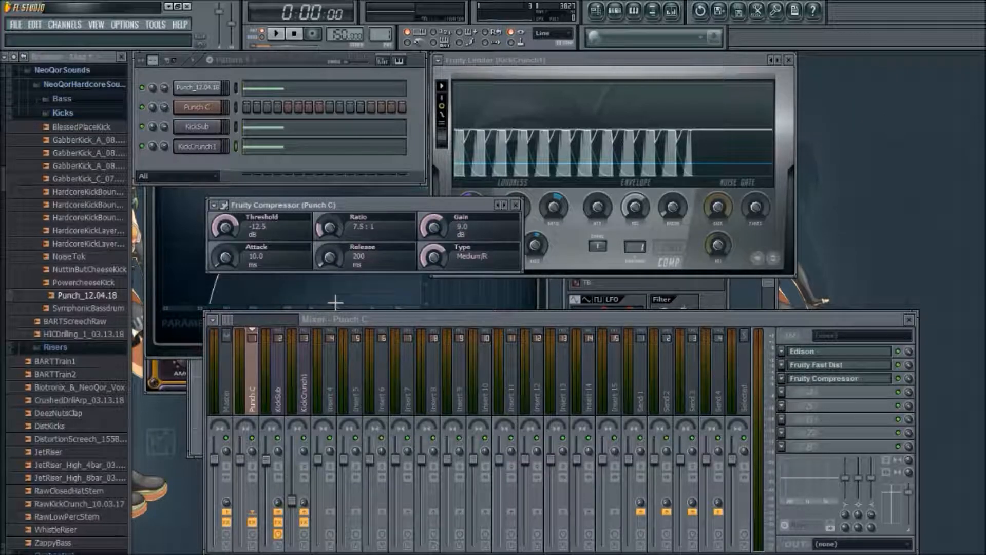
- Slightly lower the Punch C and KickSub mixer faders while auditioning the compressed punch
{"action": "left_click", "coordinate": [275, 34]}
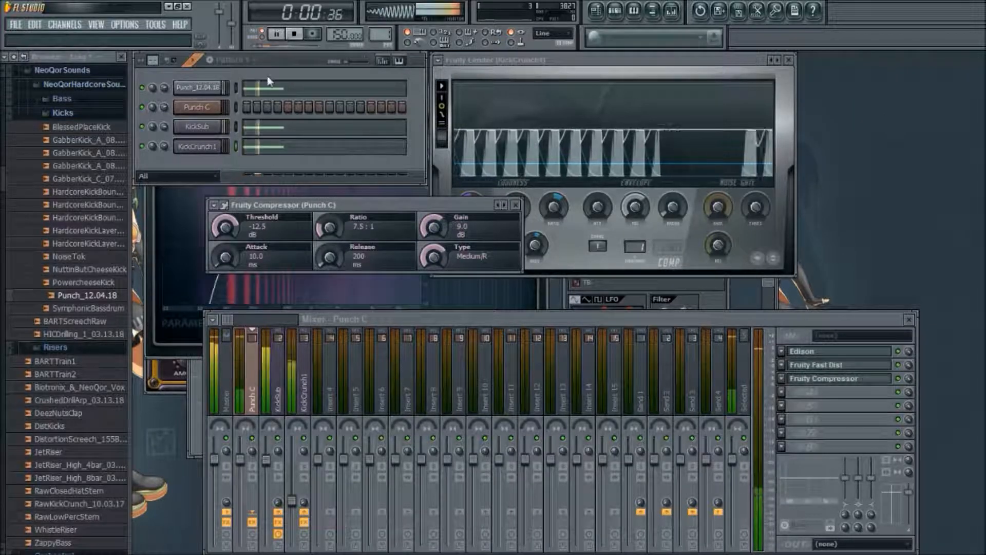
{"action": "mouse_move", "coordinate": [242, 462]}
{"action": "left_mouse_down"}
{"action": "mouse_move", "coordinate": [244, 481]}
{"action": "mouse_move", "coordinate": [244, 472]}
{"action": "left_mouse_up"}
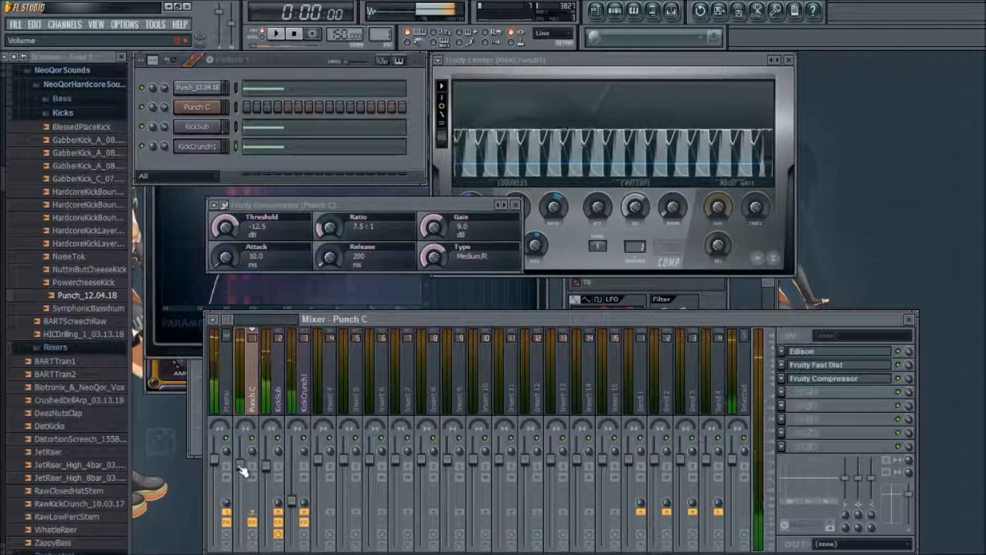
{"action": "key", "text": "space"}
- Raise Punch C's Fruity Compressor gain to 10.2 dB and lower the Punch C mixer fader to about -2.5 dB
{"action": "left_click", "coordinate": [818, 380]}
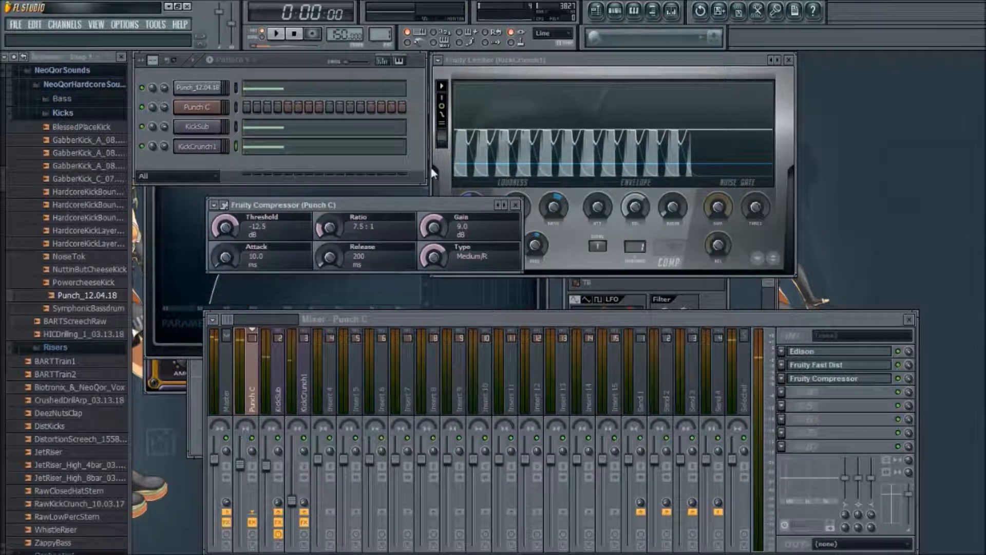
{"action": "left_click", "coordinate": [278, 35]}
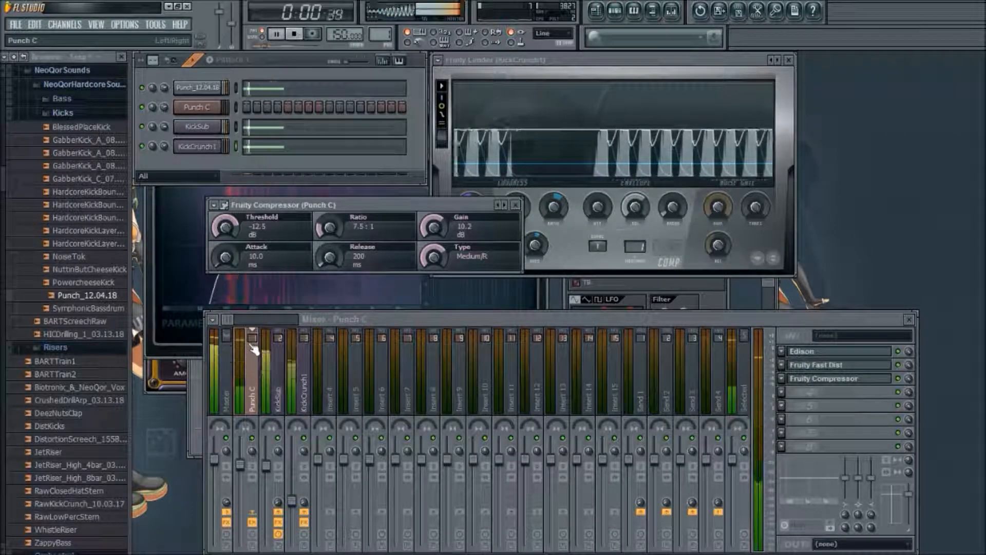
{"action": "left_click_drag", "start_coordinate": [240, 465], "coordinate": [239, 468]}
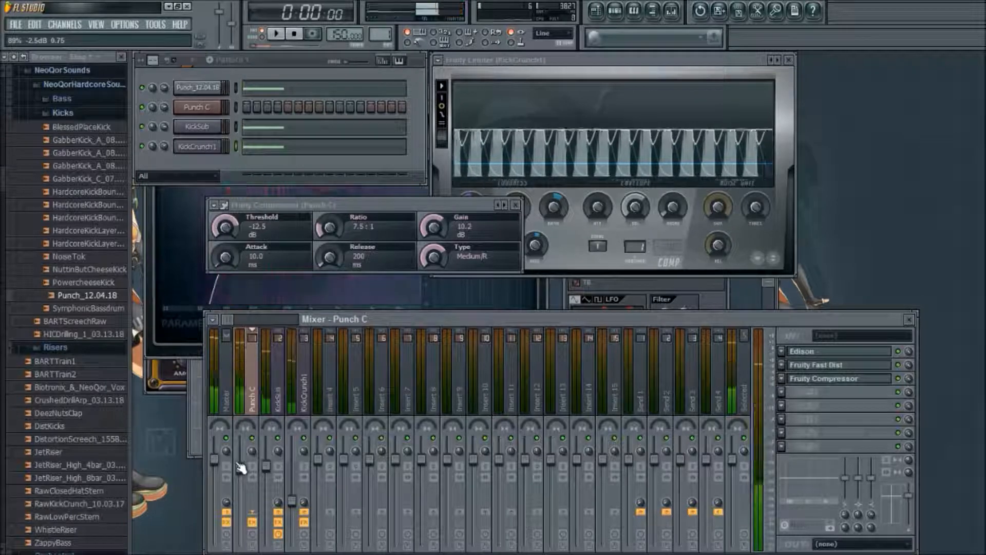
{"action": "key", "text": "space"}
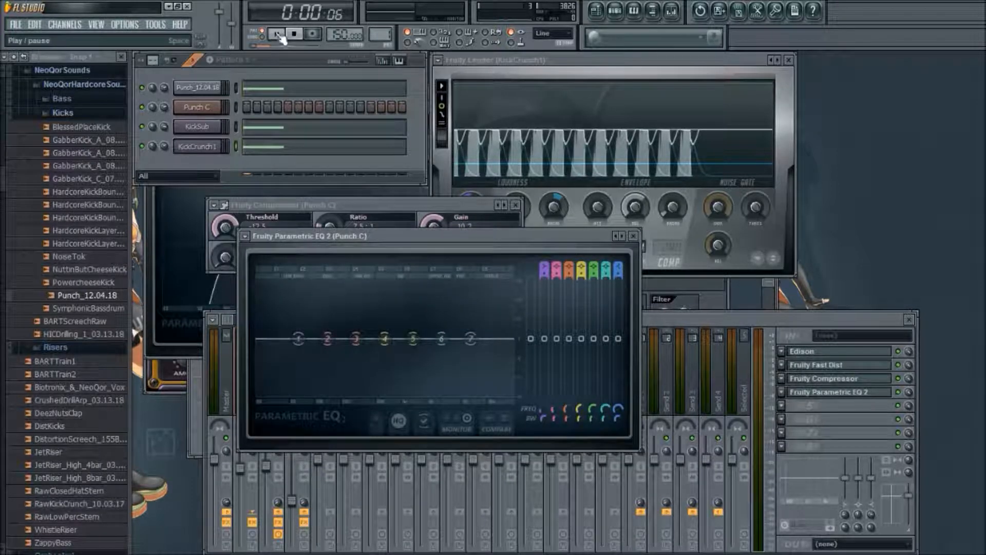
- Try Fruity Parametric EQ 2 in Punch C's fourth effect slot, shifting band 7 to a lower frequency
{"action": "left_click", "coordinate": [278, 34]}
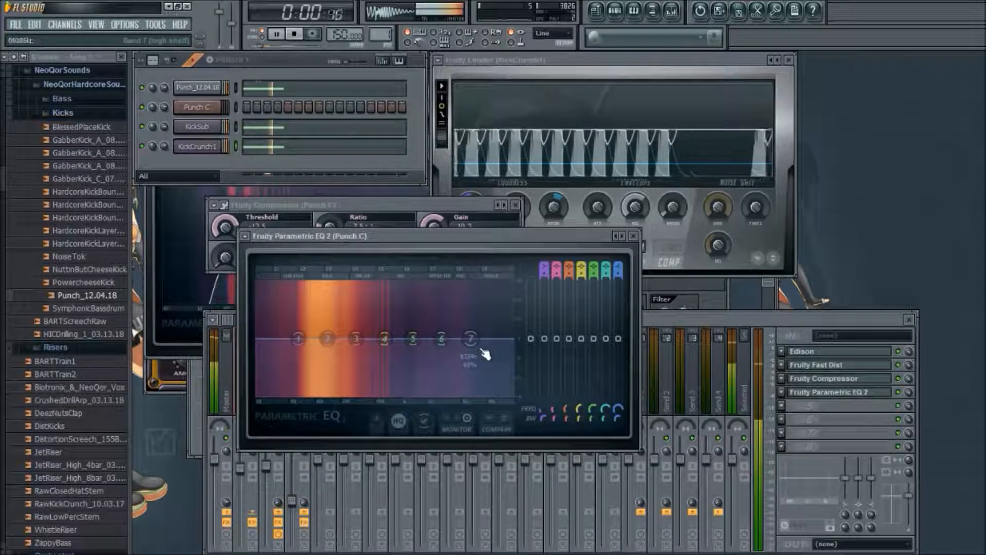
{"action": "left_click_drag", "start_coordinate": [470, 338], "coordinate": [436, 339]}
{"action": "key", "text": "space"}
- Replace the EQ in Punch C's fourth effect slot with CamelCrusher, audition patches from Annihilate to Turn it to 11, and bypass the plugin
{"action": "left_click", "coordinate": [785, 398]}
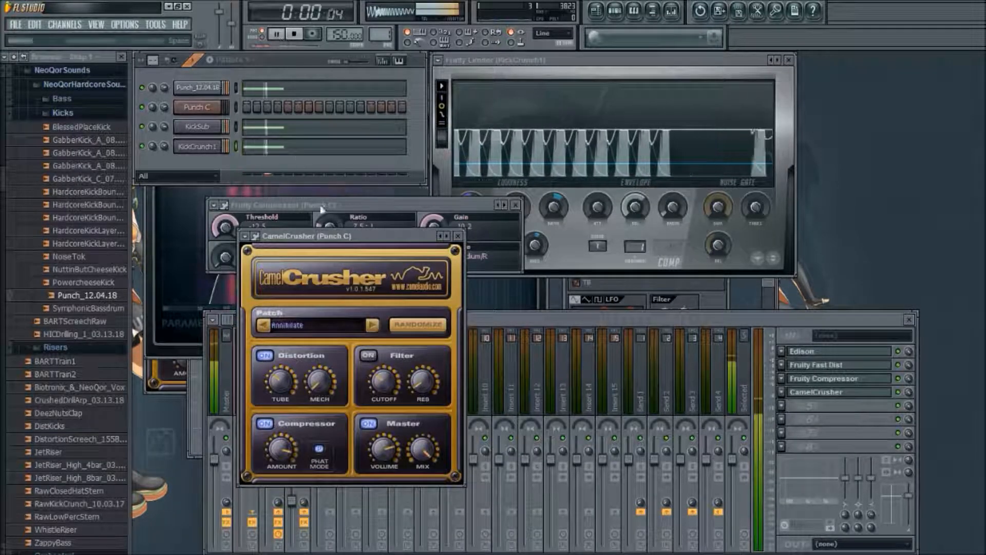
{"action": "left_click", "coordinate": [372, 325]}
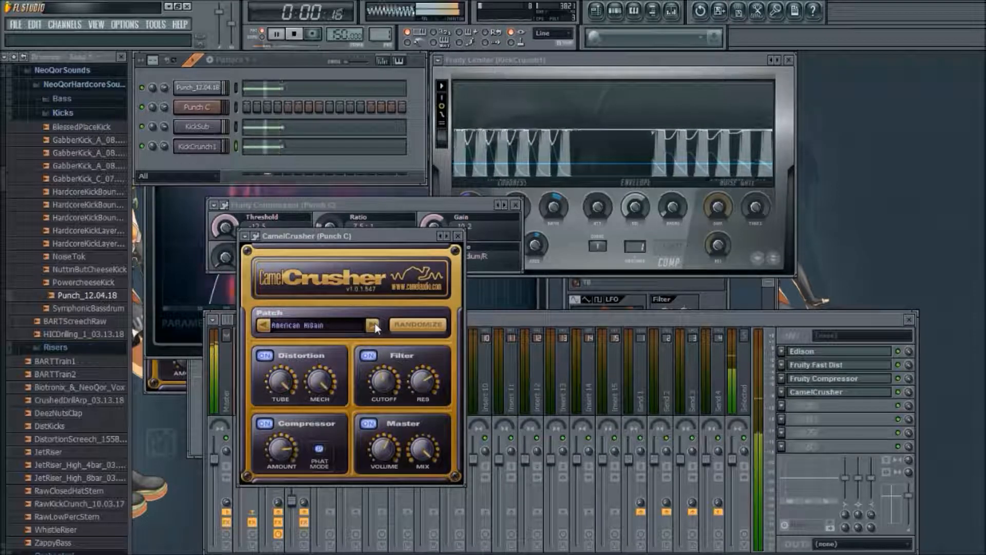
{"action": "left_click", "coordinate": [374, 325]}
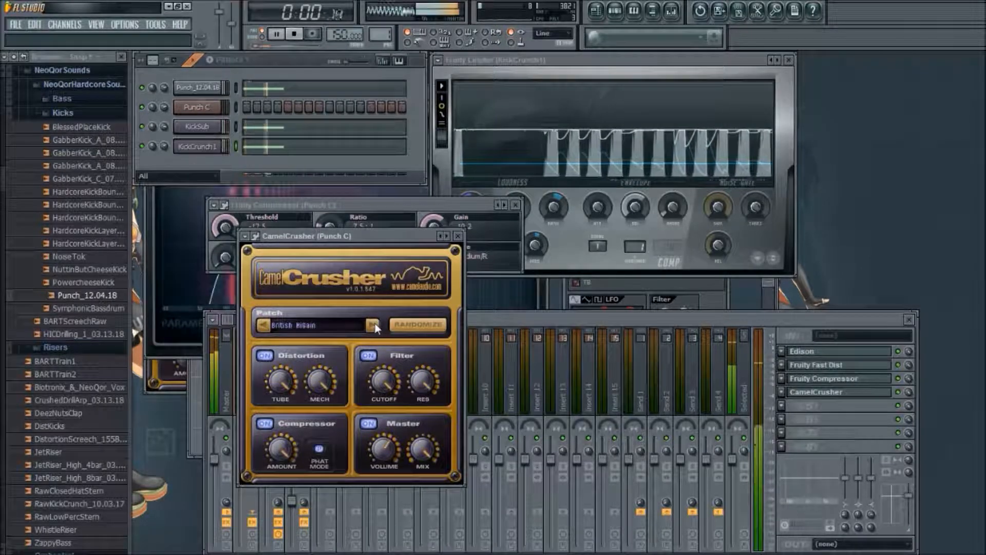
{"action": "left_click", "coordinate": [374, 326]}
{"action": "left_click", "coordinate": [373, 326]}
{"action": "left_click", "coordinate": [373, 325]}
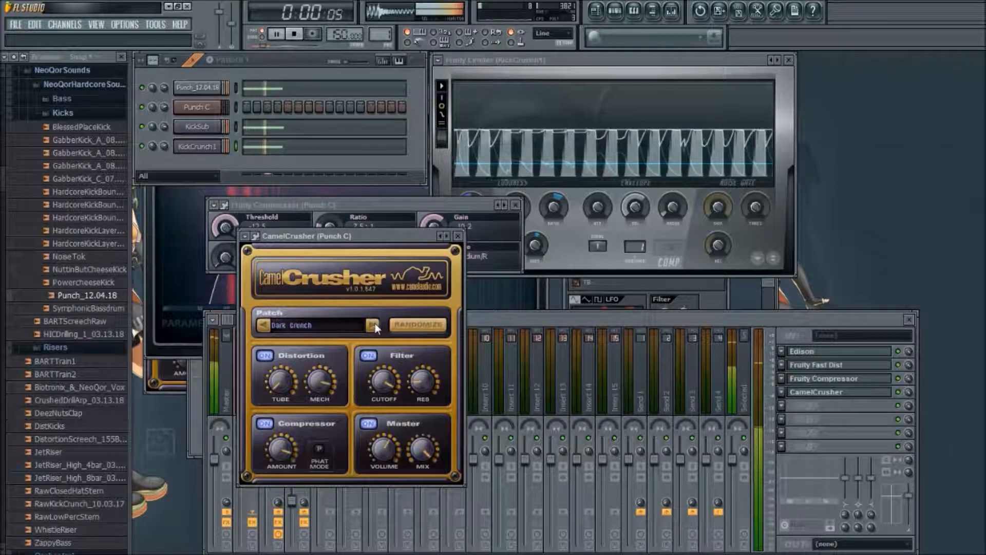
{"action": "left_click", "coordinate": [374, 325]}
{"action": "left_click", "coordinate": [373, 326]}
{"action": "left_click", "coordinate": [373, 326]}
{"action": "left_click", "coordinate": [374, 325]}
{"action": "left_click", "coordinate": [373, 326]}
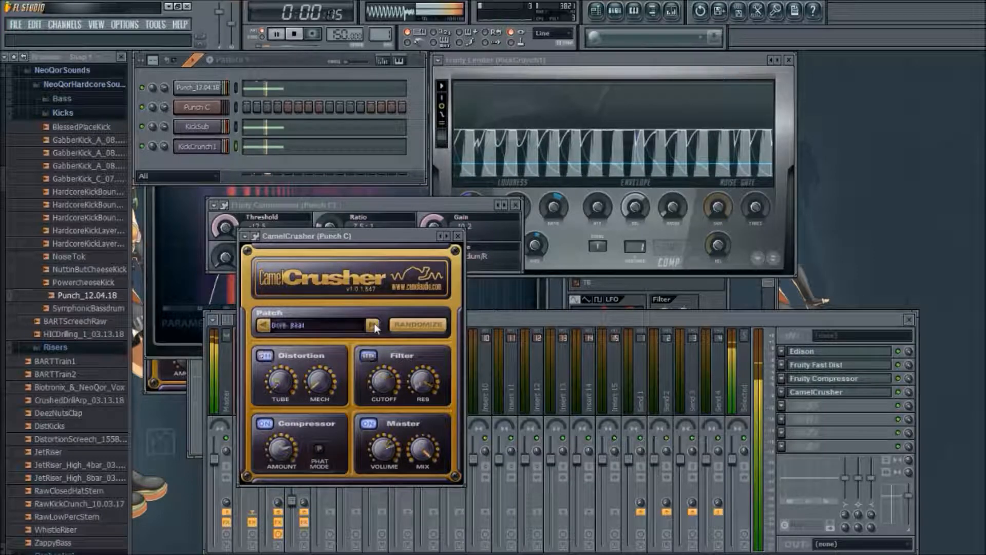
{"action": "left_click", "coordinate": [374, 326]}
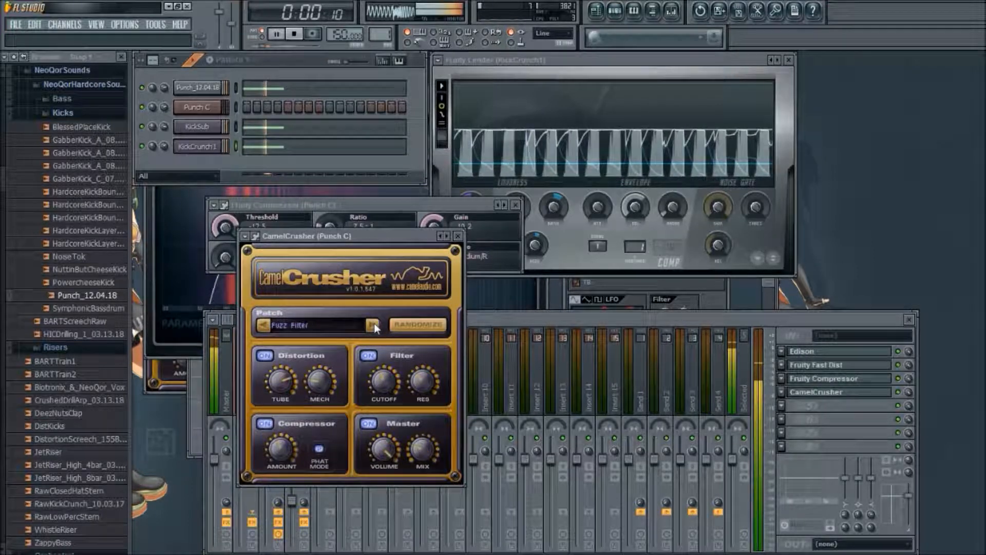
{"action": "left_click", "coordinate": [373, 326]}
{"action": "left_click", "coordinate": [374, 325]}
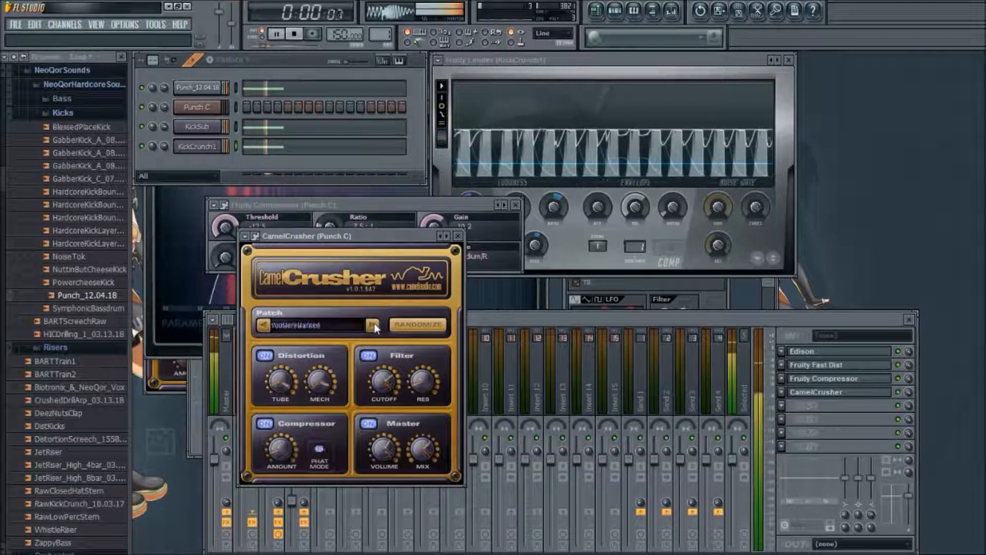
{"action": "left_click", "coordinate": [373, 326]}
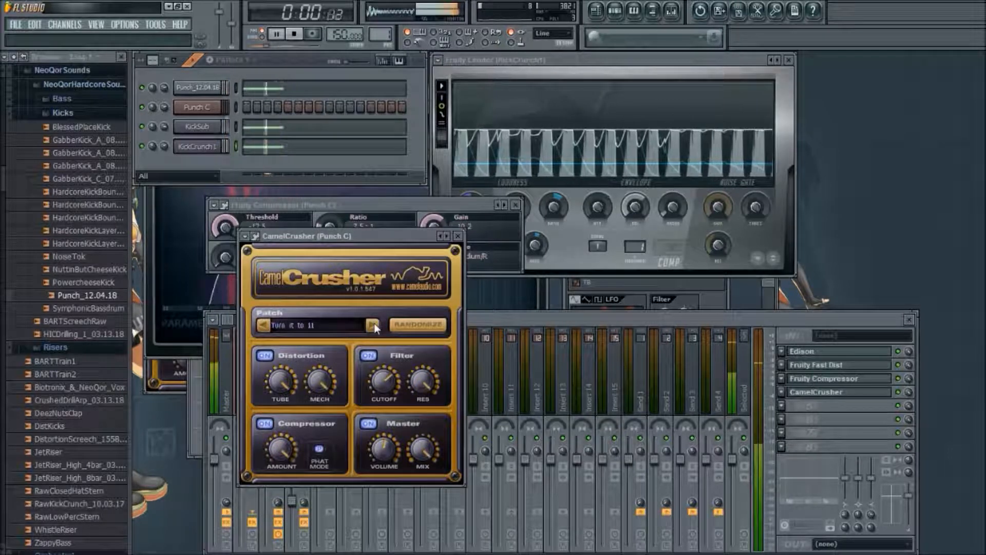
{"action": "key", "text": "space"}
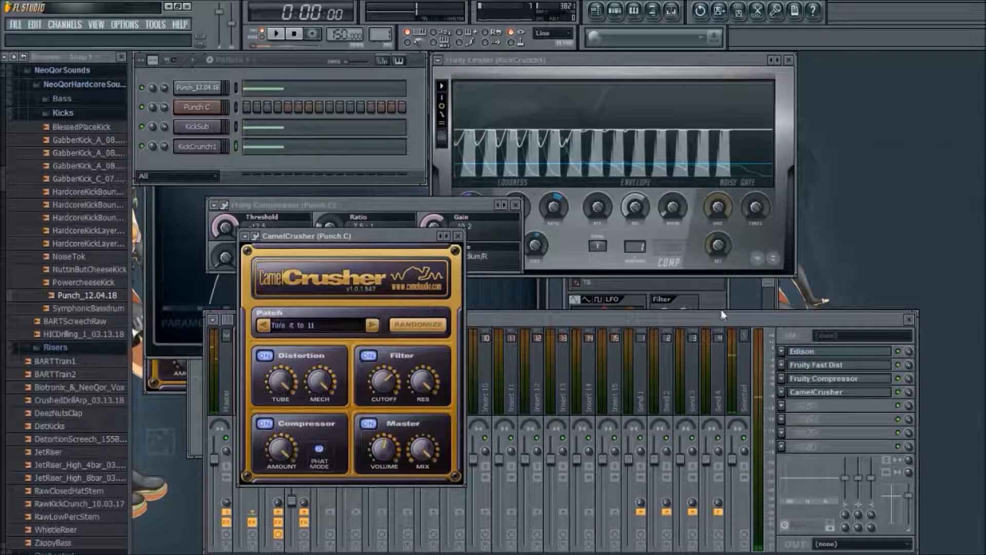
{"action": "left_click", "coordinate": [895, 400]}
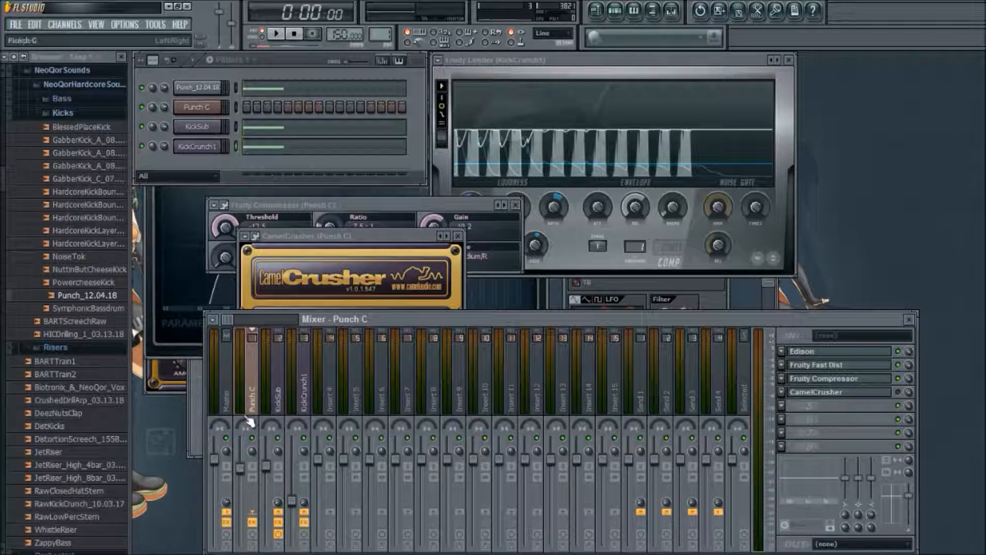
- Load Fruity Fast Dist into the third effect slot of the KickCrunch1 mixer track
{"action": "left_click", "coordinate": [292, 400]}
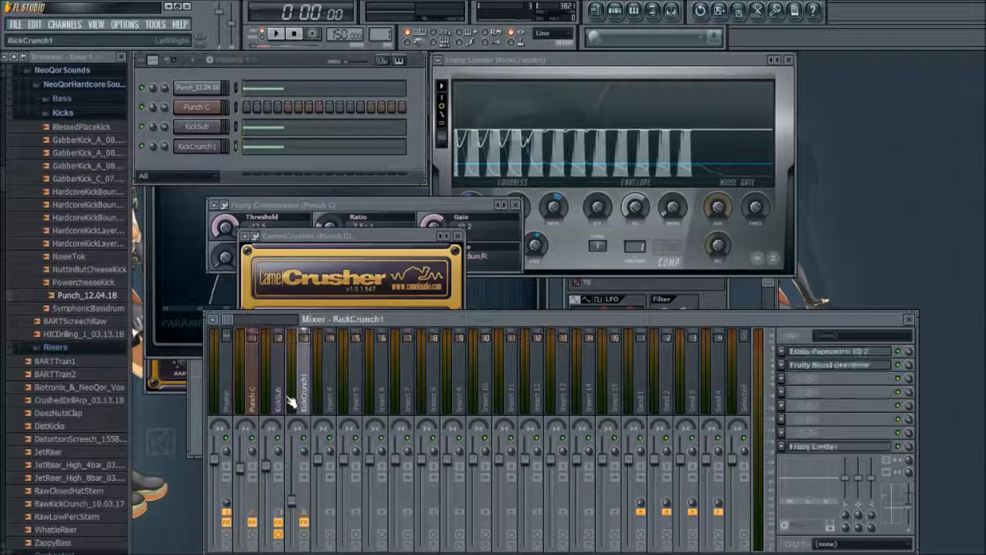
{"action": "left_click", "coordinate": [263, 395]}
{"action": "left_click", "coordinate": [252, 399]}
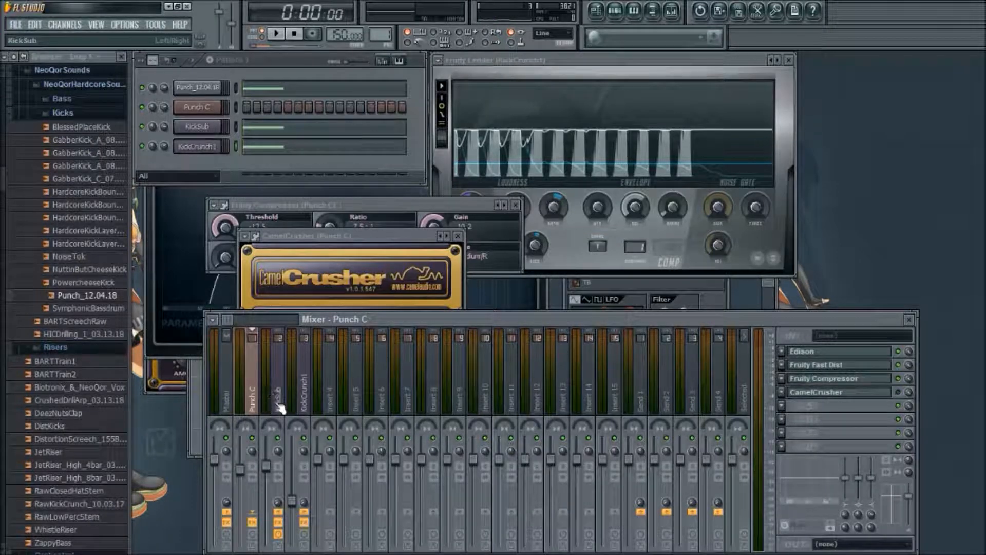
{"action": "left_click", "coordinate": [308, 397]}
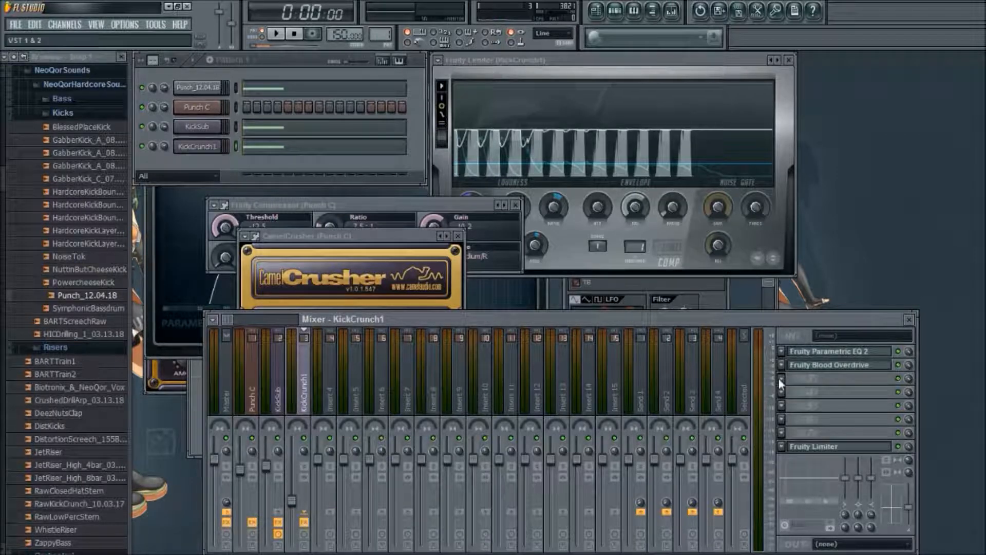
{"action": "left_click", "coordinate": [876, 376]}
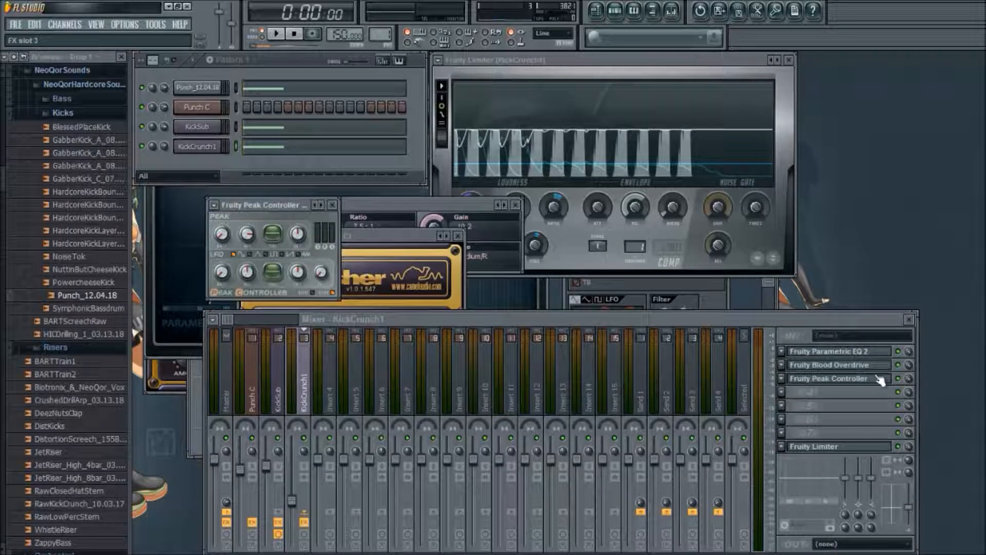
{"action": "left_click", "coordinate": [785, 381]}
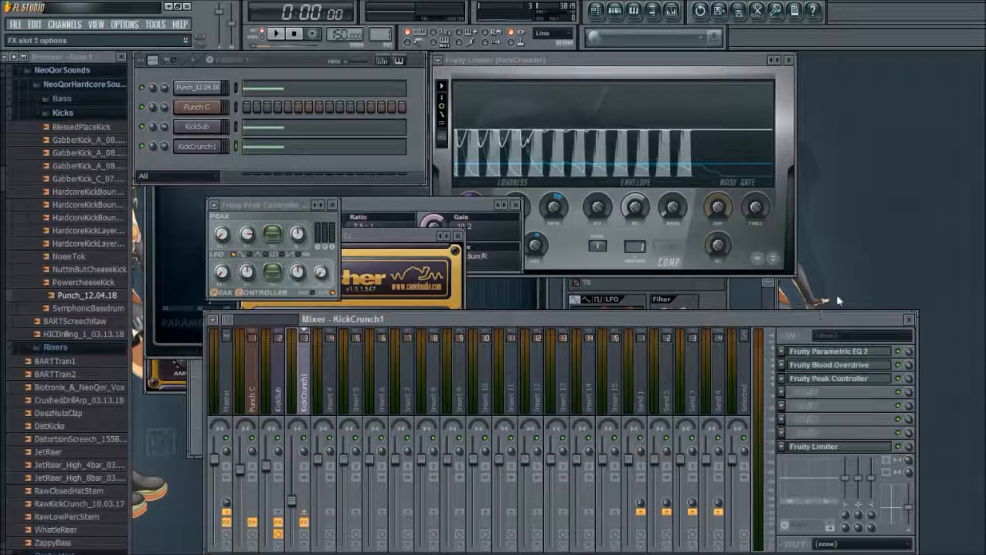
{"action": "key", "text": "ctrl+z"}
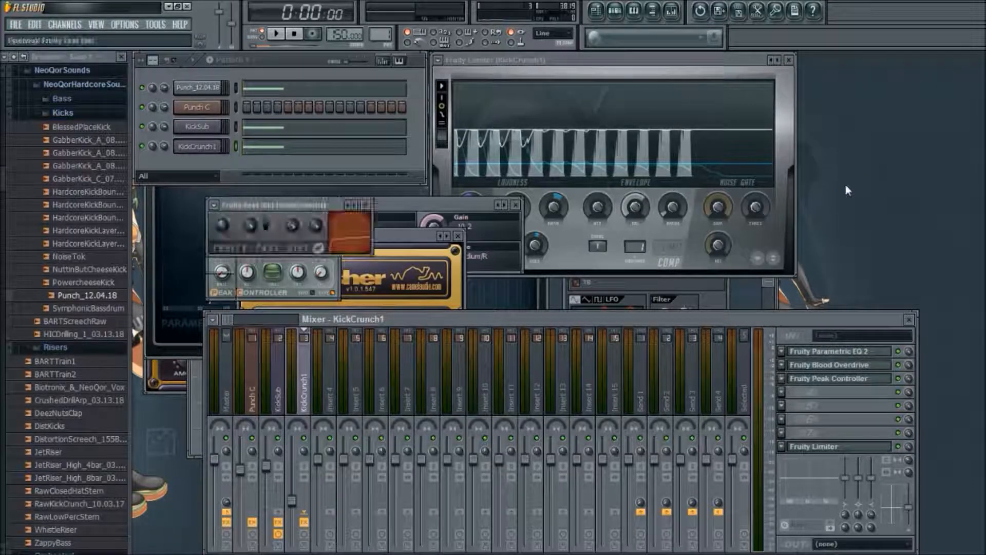
- Lower the KickCrunch1 mixer fader slightly while auditioning the added distortion
{"action": "left_click_drag", "start_coordinate": [292, 500], "coordinate": [296, 504]}
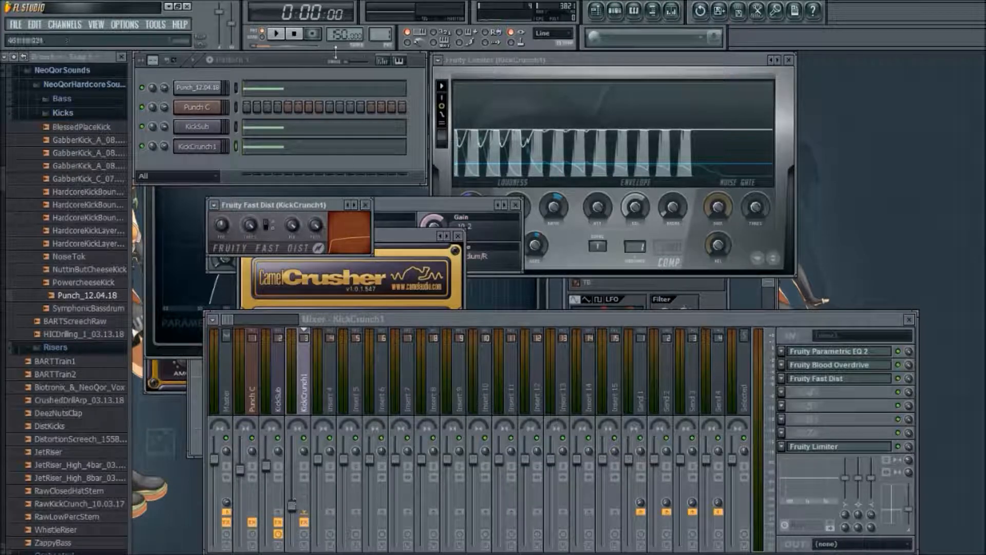
{"action": "left_click", "coordinate": [278, 34]}
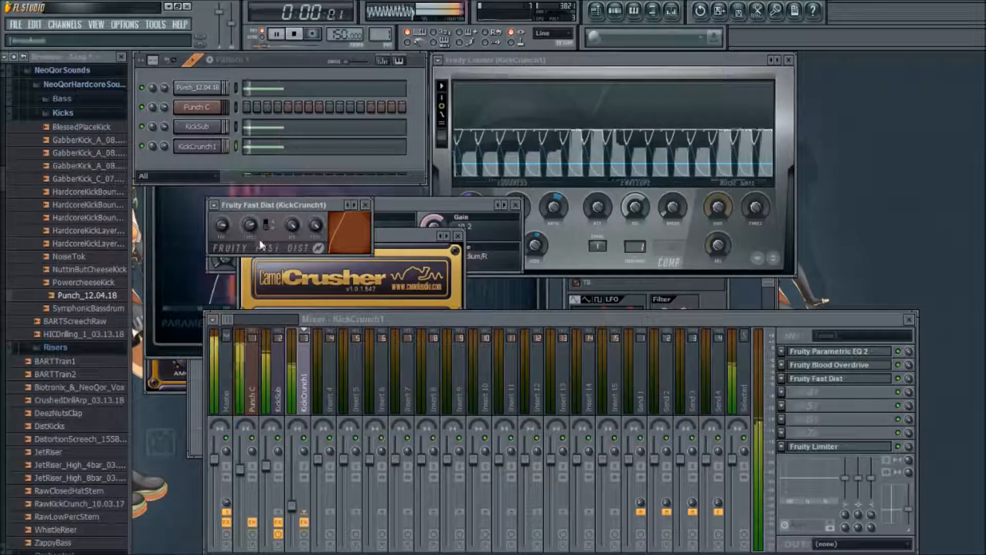
{"action": "left_click_drag", "start_coordinate": [292, 506], "coordinate": [292, 508]}
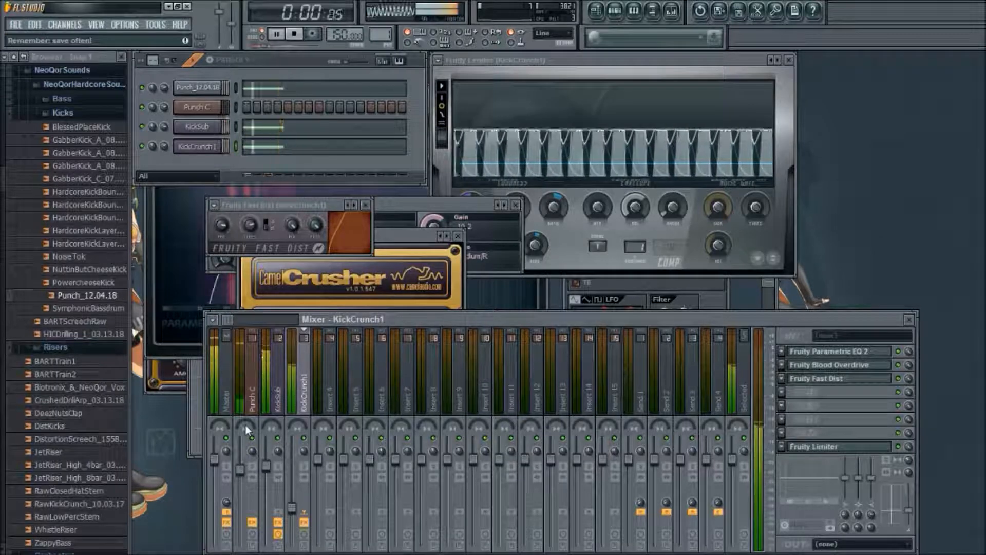
- Add Fruity Parametric EQ 2 in KickCrunch1's fourth effect slot, high-pass the lows with band 1 and shift band 4 slightly lower in frequency
{"action": "key", "text": "space"}
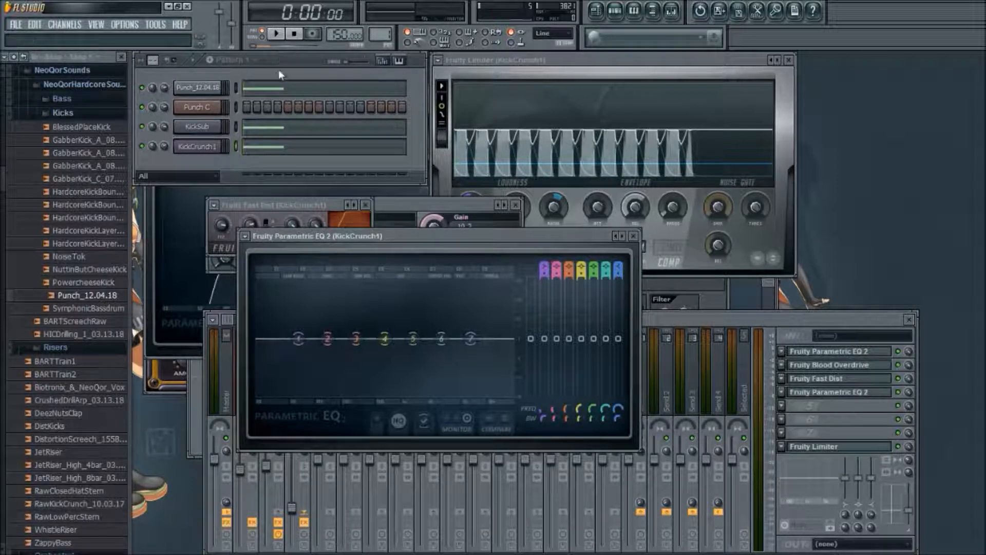
{"action": "left_click", "coordinate": [275, 36]}
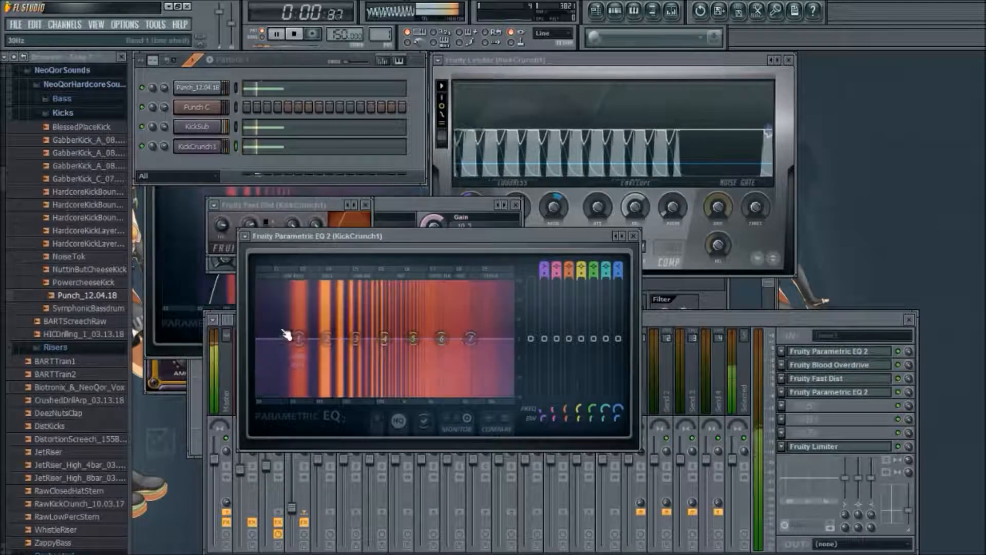
{"action": "left_click_drag", "start_coordinate": [298, 338], "coordinate": [309, 395]}
{"action": "left_click_drag", "start_coordinate": [544, 266], "coordinate": [545, 272]}
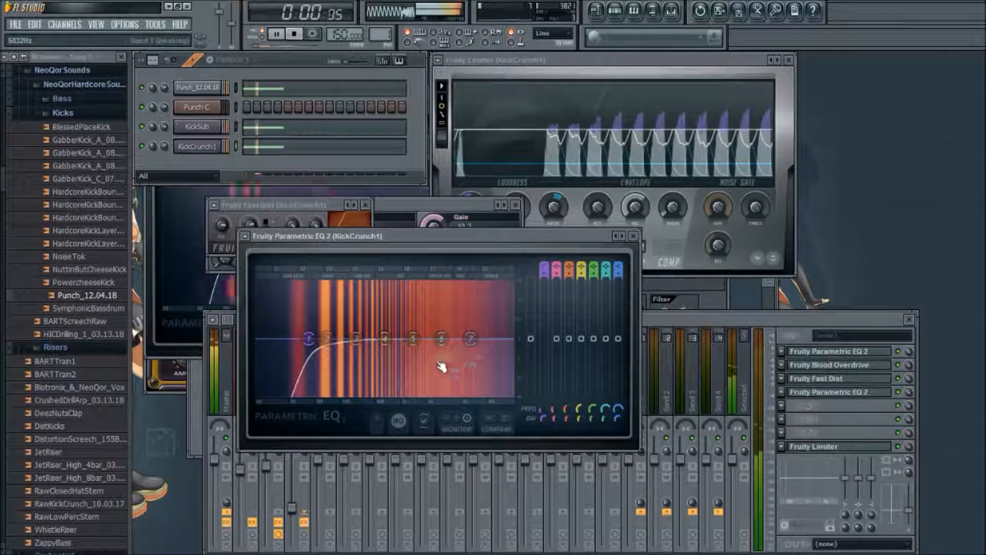
{"action": "mouse_move", "coordinate": [385, 338]}
{"action": "left_mouse_down"}
{"action": "mouse_move", "coordinate": [406, 322]}
{"action": "mouse_move", "coordinate": [353, 310]}
{"action": "mouse_move", "coordinate": [407, 330]}
{"action": "mouse_move", "coordinate": [392, 315]}
{"action": "mouse_move", "coordinate": [410, 302]}
{"action": "mouse_move", "coordinate": [403, 321]}
{"action": "mouse_move", "coordinate": [373, 338]}
{"action": "mouse_move", "coordinate": [355, 308]}
{"action": "mouse_move", "coordinate": [380, 338]}
{"action": "left_mouse_up"}
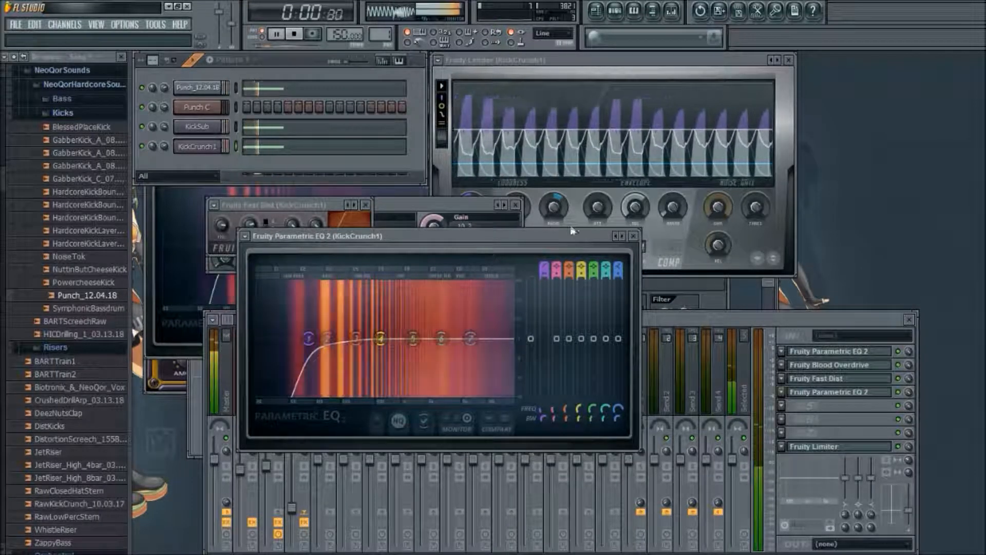
- Reduce the gain of KickCrunch1's Fruity Limiter to about -4.5 dB while auditioning the kick
{"action": "left_click", "coordinate": [542, 59]}
{"action": "key", "text": "space"}
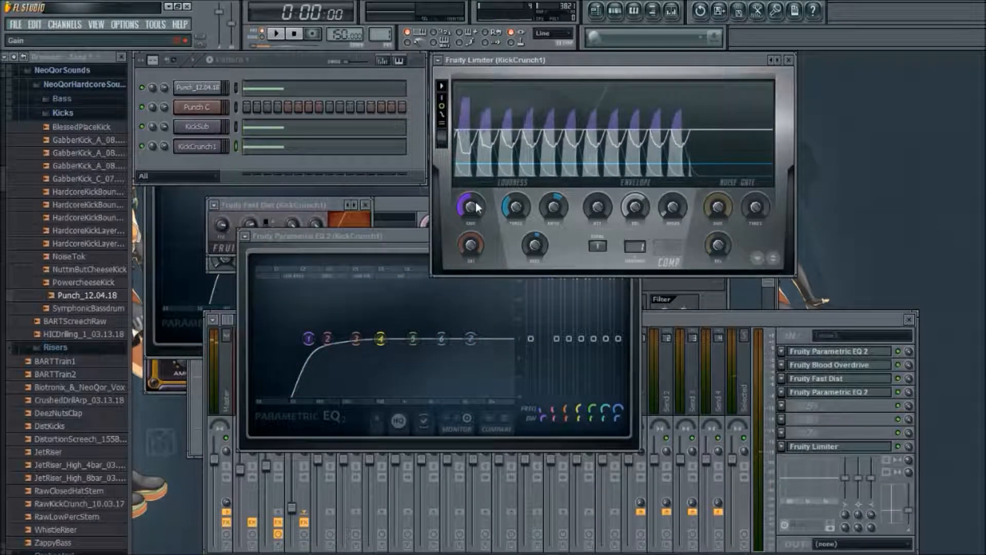
{"action": "left_click_drag", "start_coordinate": [478, 206], "coordinate": [479, 222]}
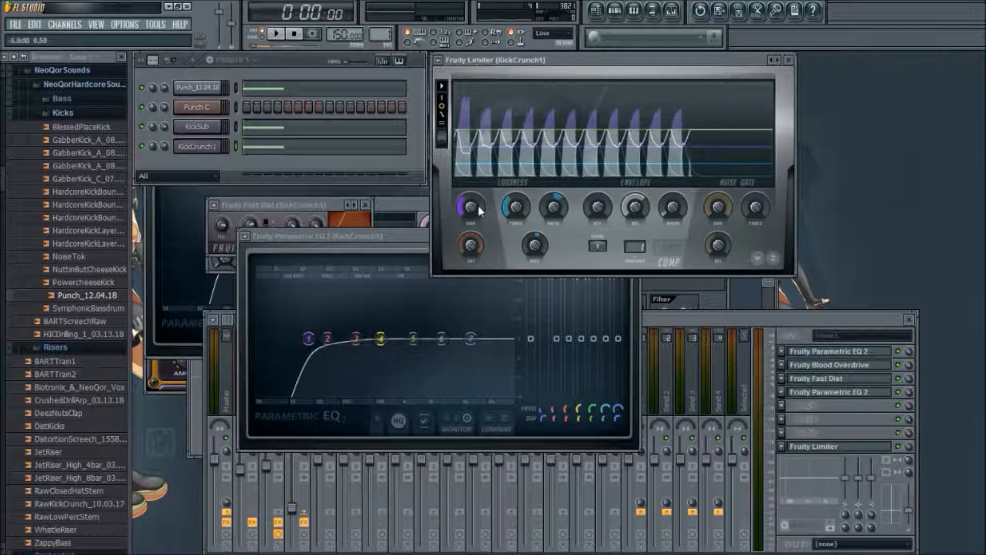
{"action": "key", "text": "space"}
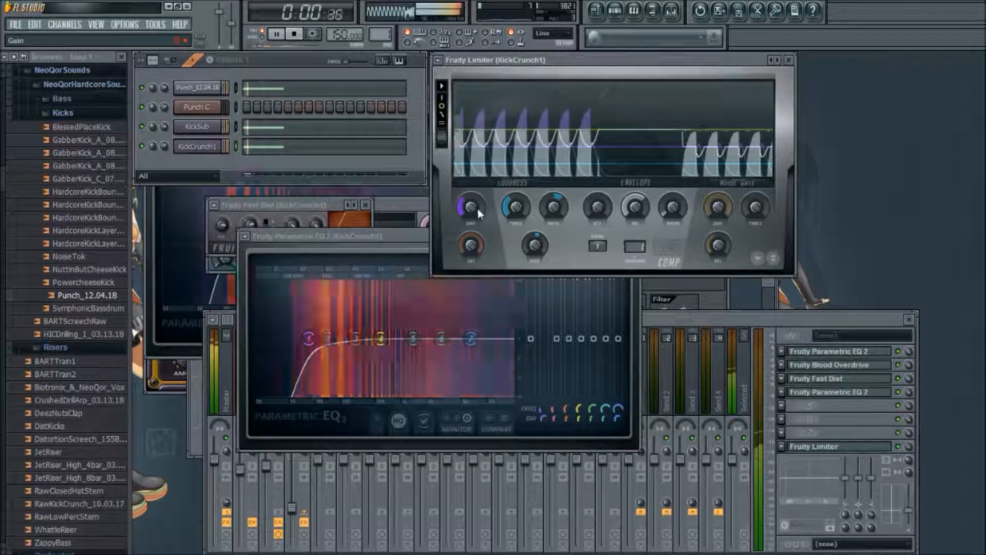
{"action": "left_click_drag", "start_coordinate": [473, 207], "coordinate": [474, 202]}
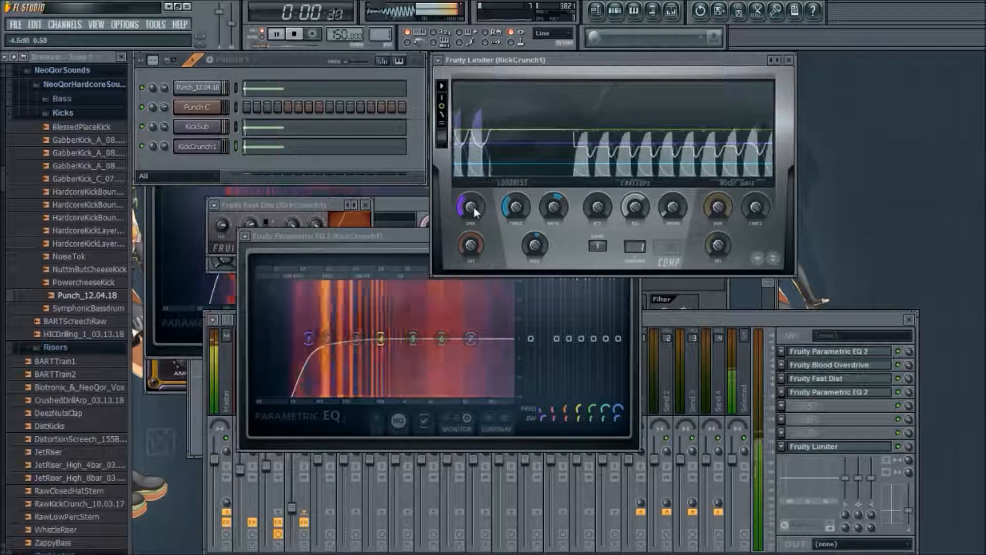
- Switch KickCrunch1's Fruity Limiter to its limiter settings and set the saturation threshold to about -0.8 dB
{"action": "left_click", "coordinate": [670, 251]}
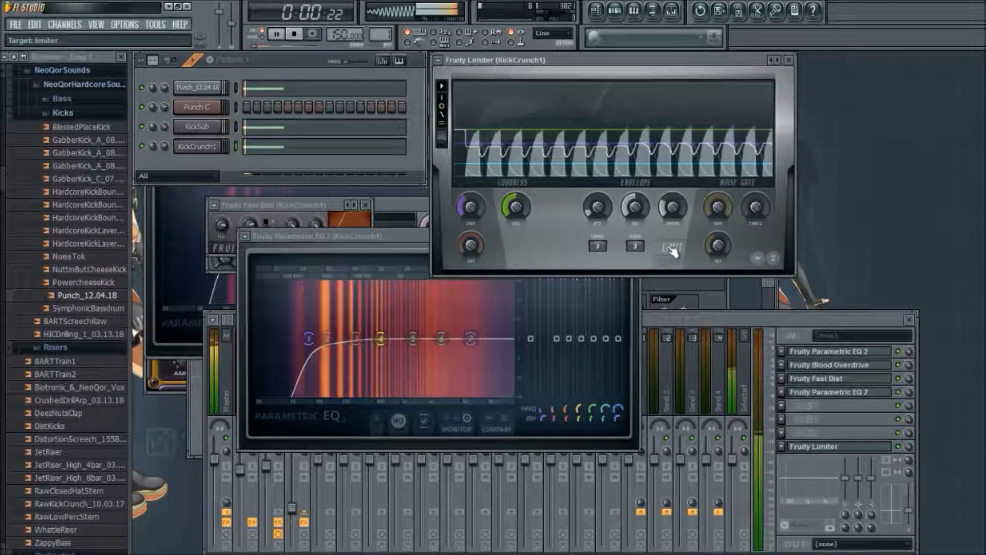
{"action": "left_click_drag", "start_coordinate": [482, 242], "coordinate": [479, 244]}
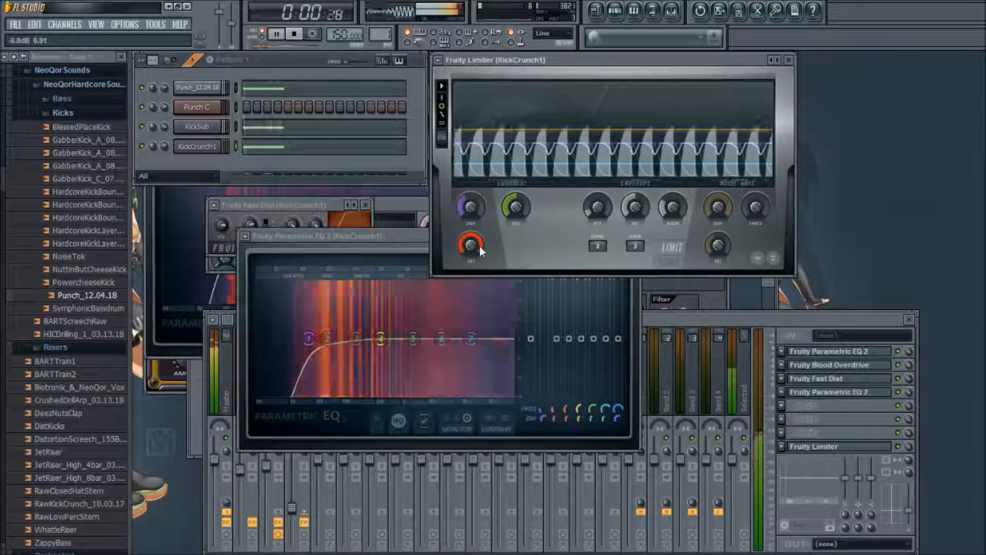
{"action": "key", "text": "space"}
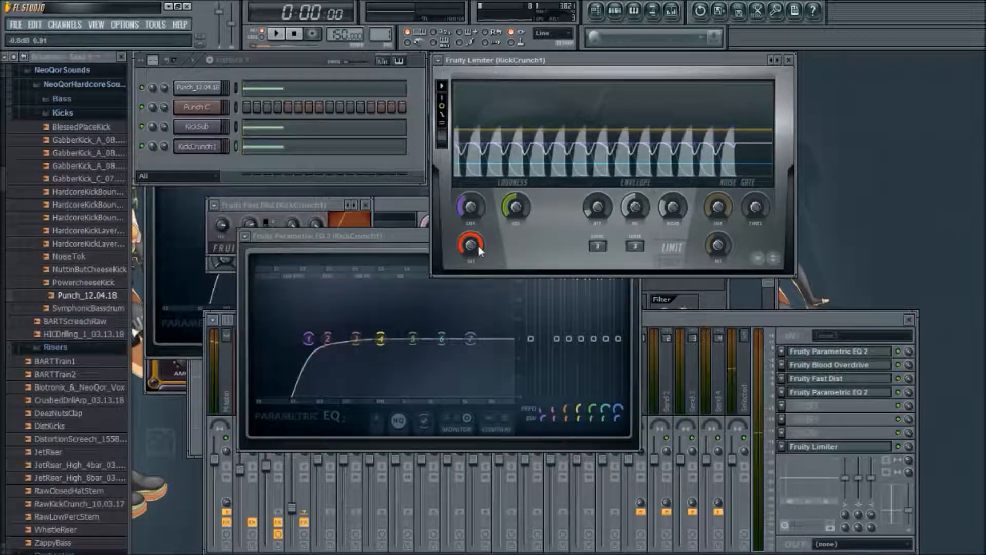
- Cut the low shelf in KickCrunch1's mixer EQ and the high shelf in KickSub's mixer EQ, auditioning the combined kick
{"action": "left_click", "coordinate": [408, 236]}
{"action": "left_click", "coordinate": [753, 319]}
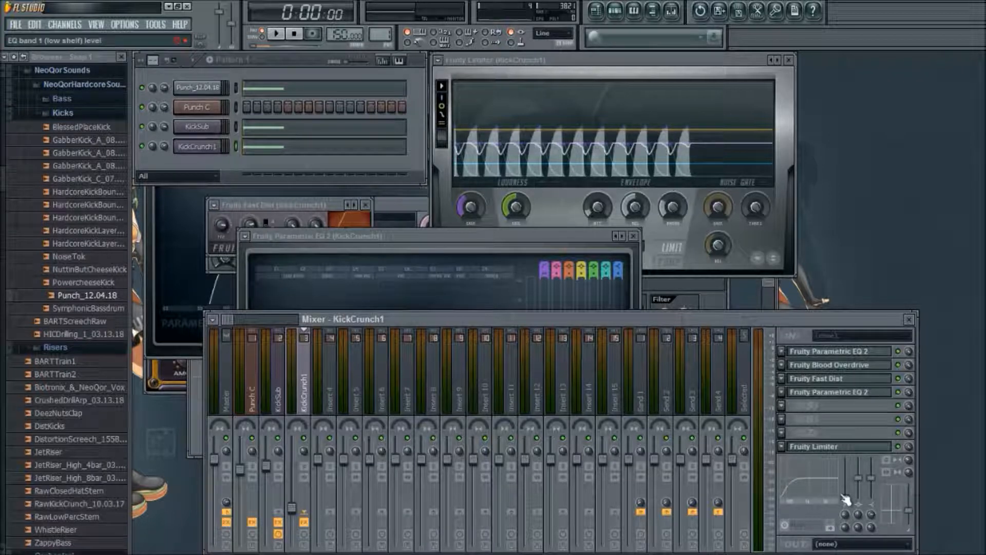
{"action": "left_click", "coordinate": [278, 399]}
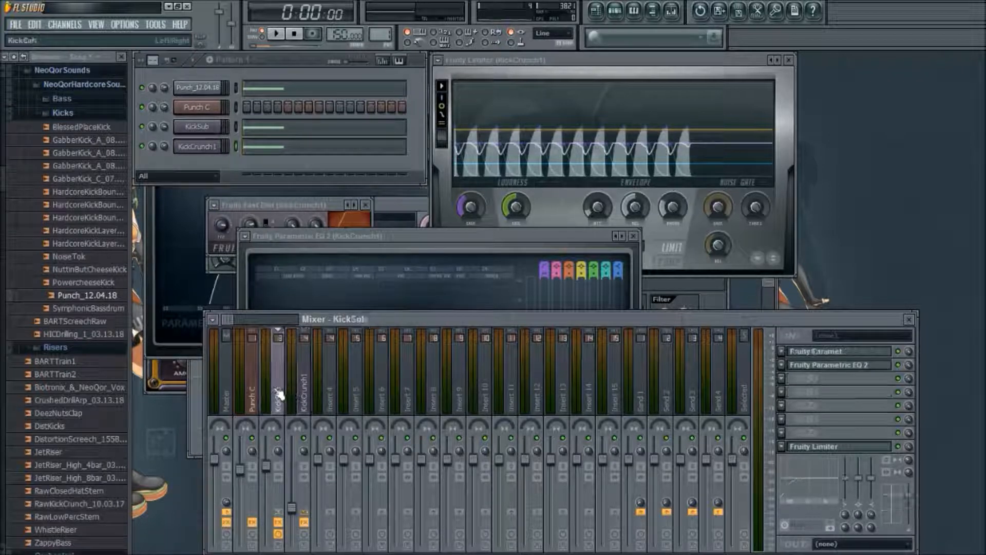
{"action": "left_click_drag", "start_coordinate": [871, 478], "coordinate": [871, 501]}
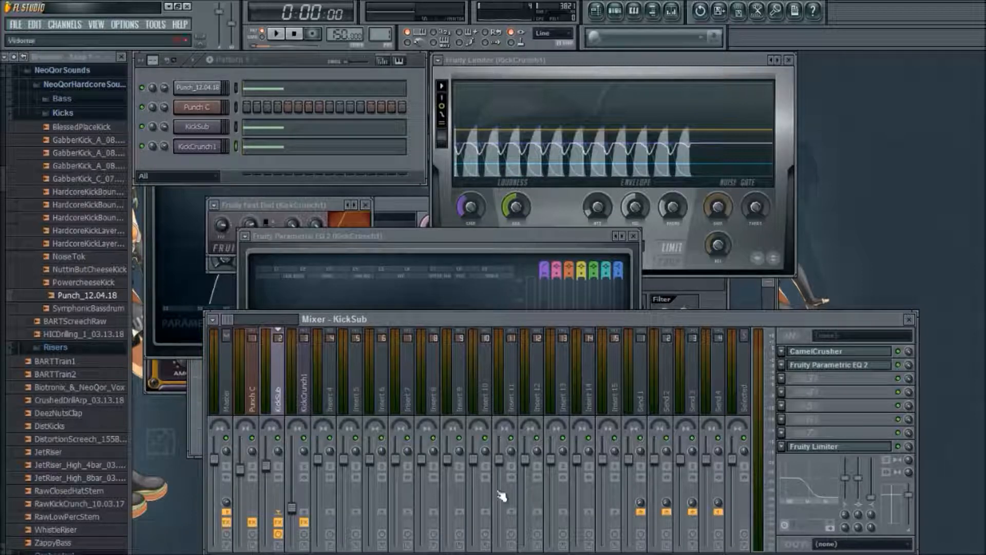
{"action": "left_click", "coordinate": [277, 34]}
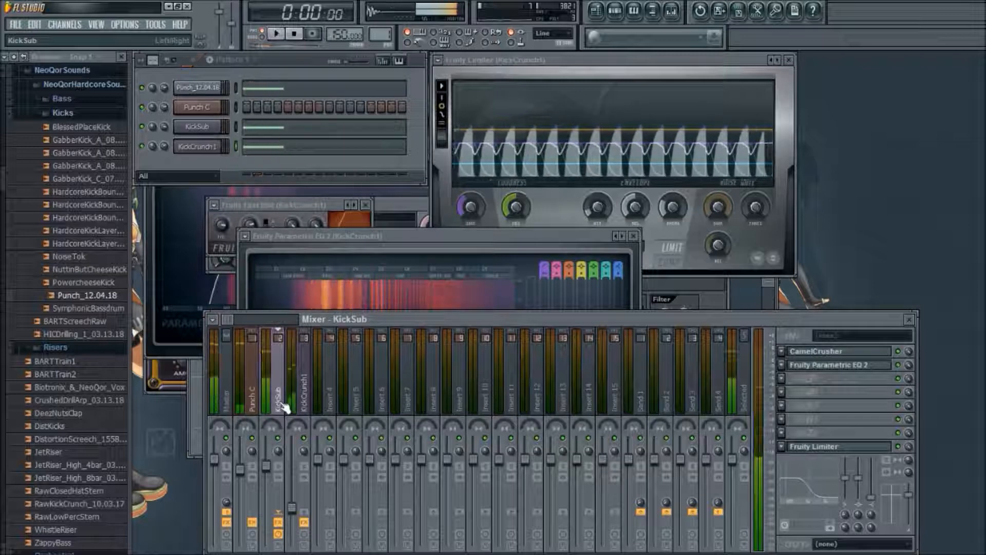
{"action": "key", "text": "space"}
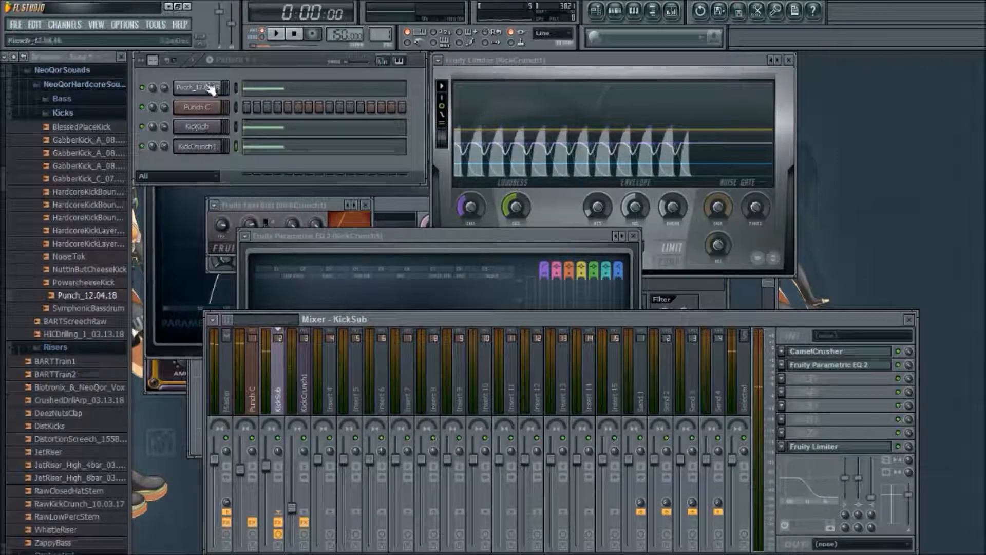
- Inspect the volume envelope tension of KickCrunch1 and KickSub while auditioning the combined kick
{"action": "left_click", "coordinate": [205, 148]}
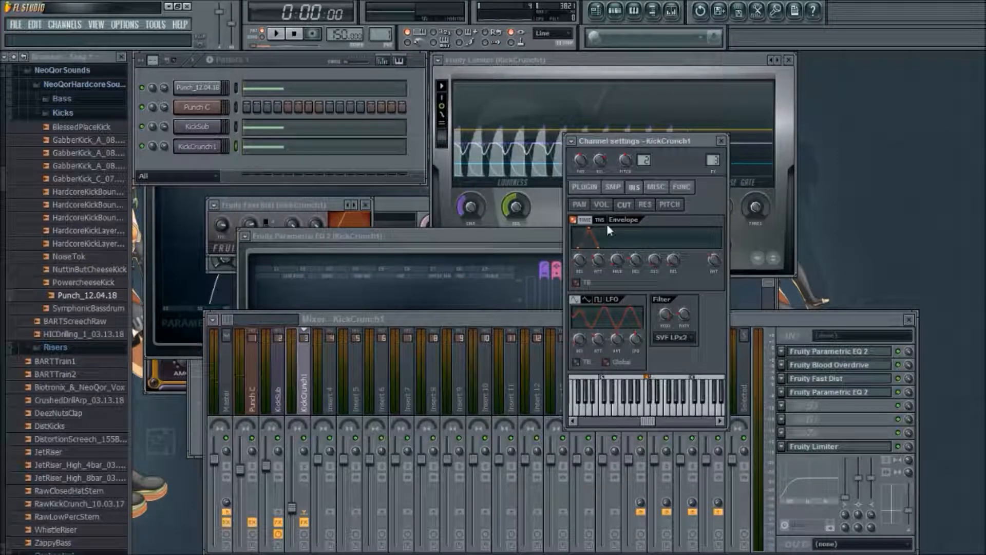
{"action": "left_click", "coordinate": [601, 208]}
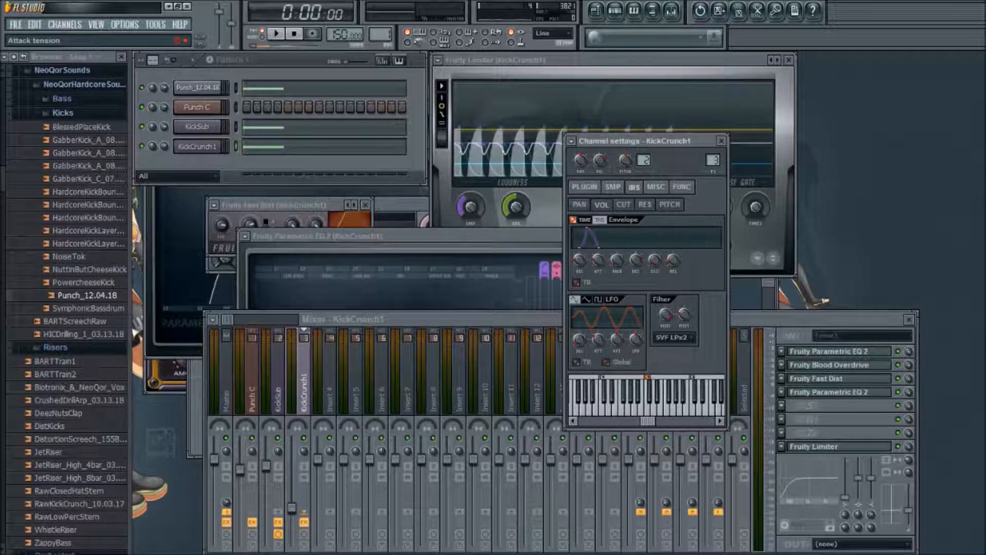
{"action": "left_click", "coordinate": [280, 35]}
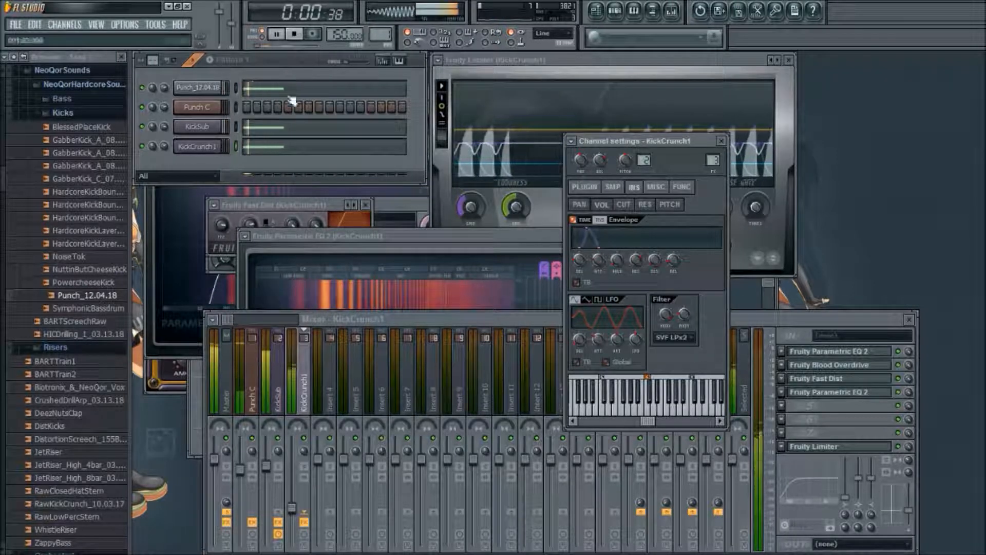
{"action": "left_click", "coordinate": [197, 126]}
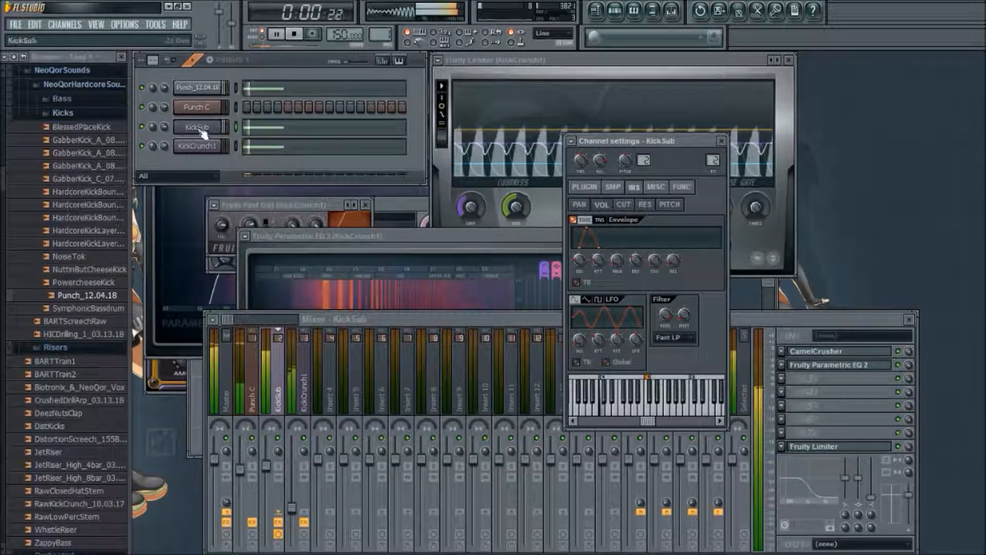
{"action": "key", "text": "space"}
{"action": "left_click", "coordinate": [198, 146]}
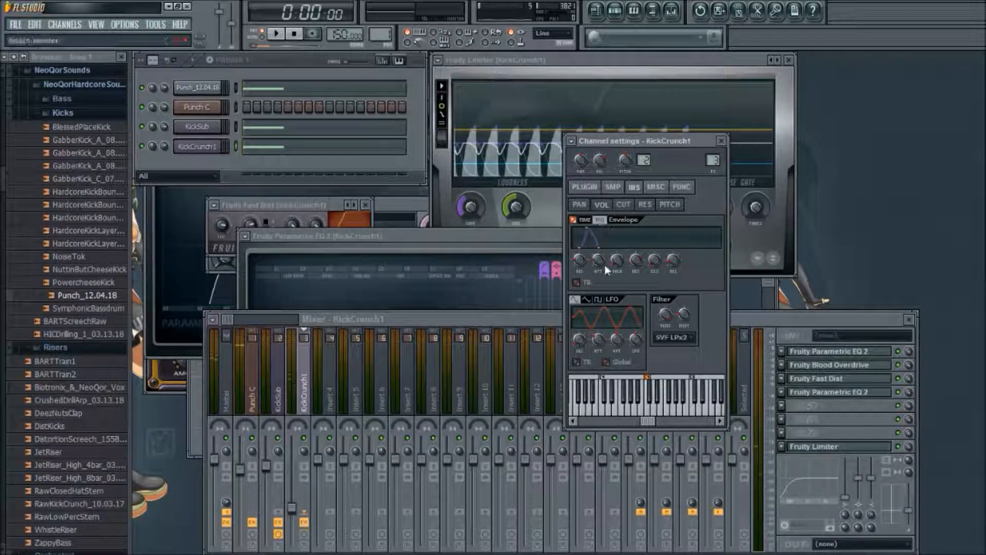
{"action": "left_click", "coordinate": [197, 127]}
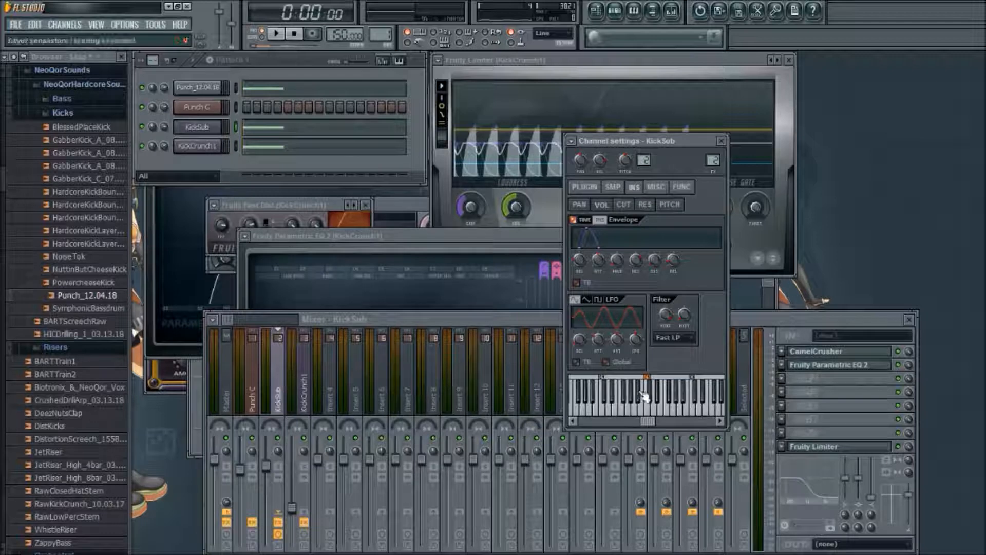
{"action": "left_click", "coordinate": [197, 61]}
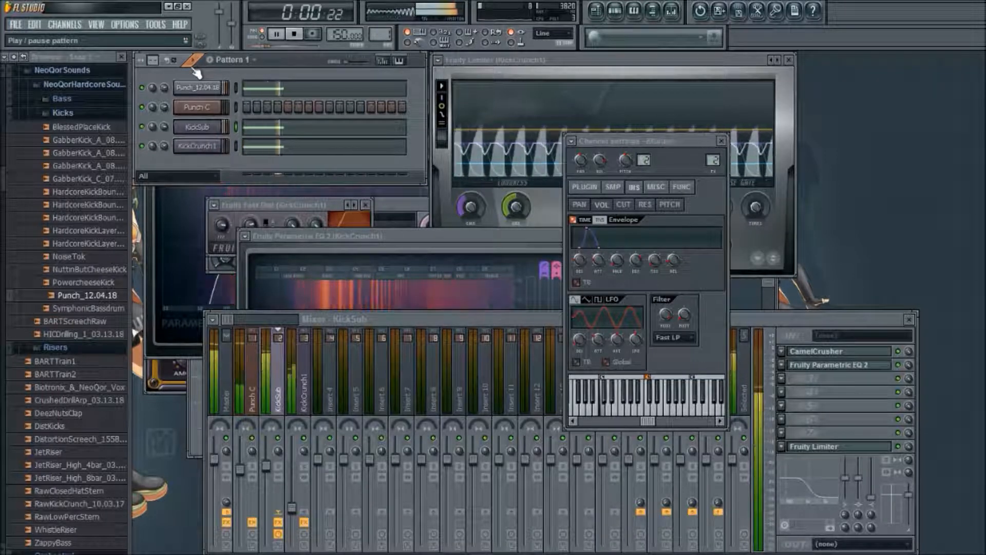
{"action": "key", "text": "space"}
- Load Camel Phat 3 in KickCrunch1's fifth effect slot, clear the other windows and reopen the plugin beside the mixer
{"action": "left_click", "coordinate": [835, 352]}
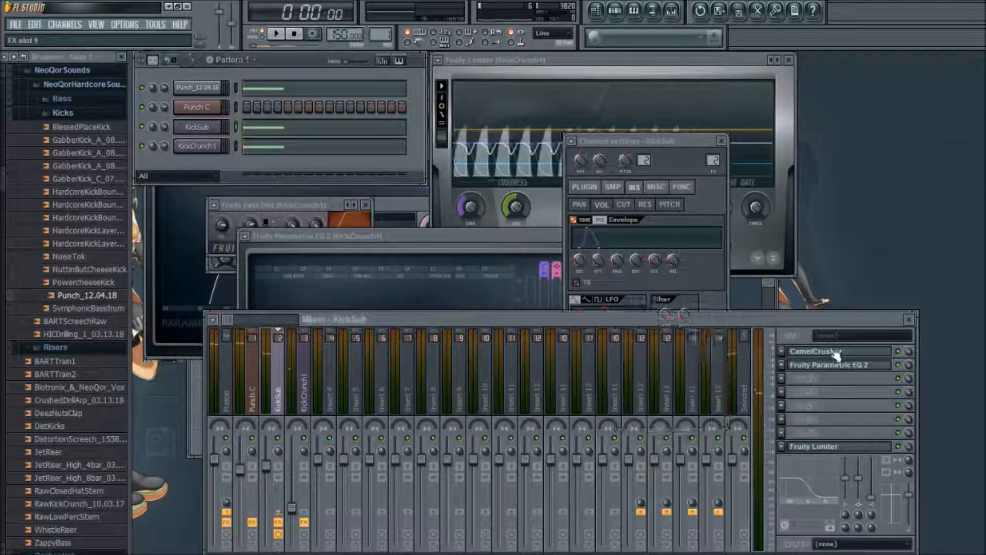
{"action": "left_click", "coordinate": [382, 324]}
{"action": "left_click", "coordinate": [304, 401]}
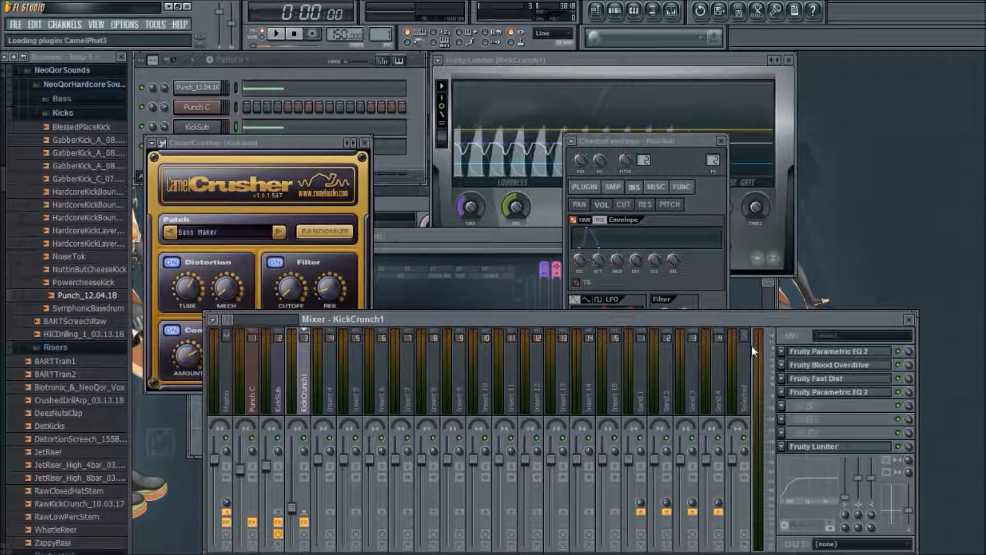
{"action": "left_click_drag", "start_coordinate": [535, 276], "coordinate": [441, 164]}
{"action": "key", "text": "F12"}
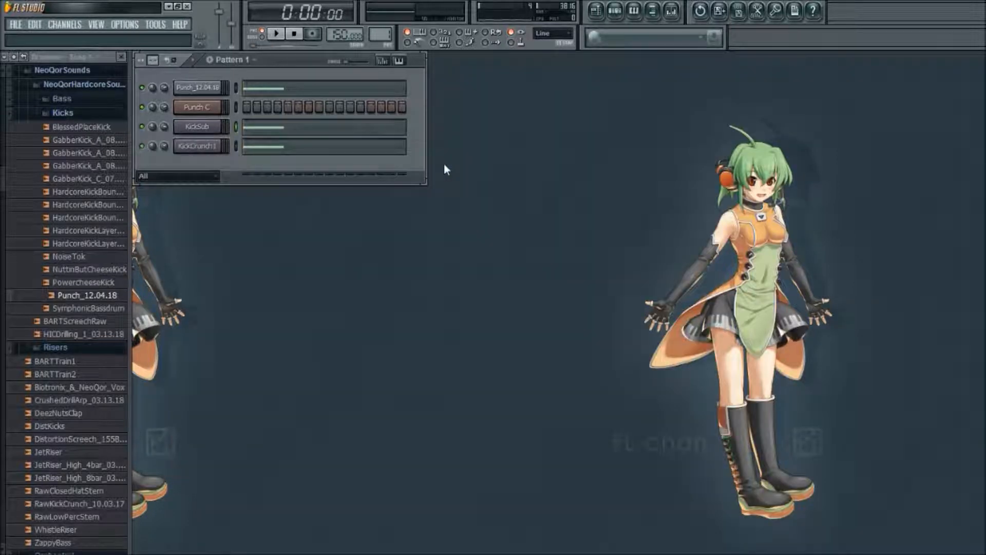
{"action": "left_click", "coordinate": [672, 10]}
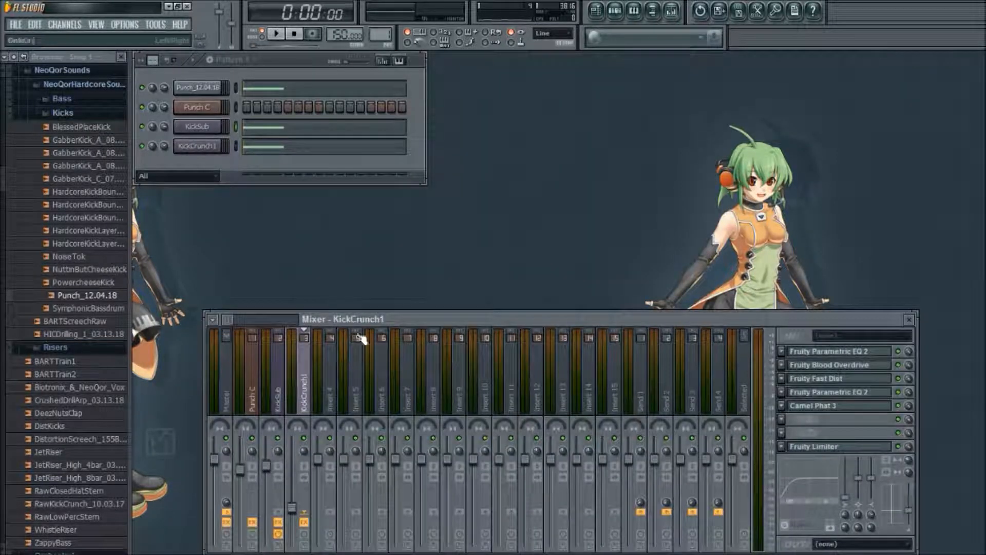
{"action": "left_click", "coordinate": [827, 406]}
{"action": "left_click_drag", "start_coordinate": [355, 163], "coordinate": [312, 196]}
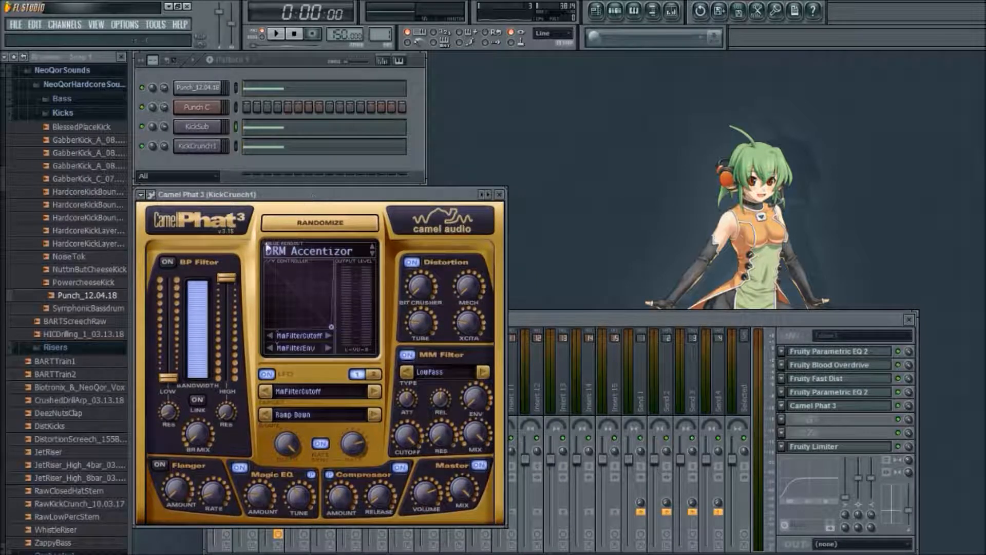
- Disable Camel Phat 3's LFO, set its MM filter to BandPass Fat at about 2511 Hz, and set the bit crusher to 84%
{"action": "key", "text": "space"}
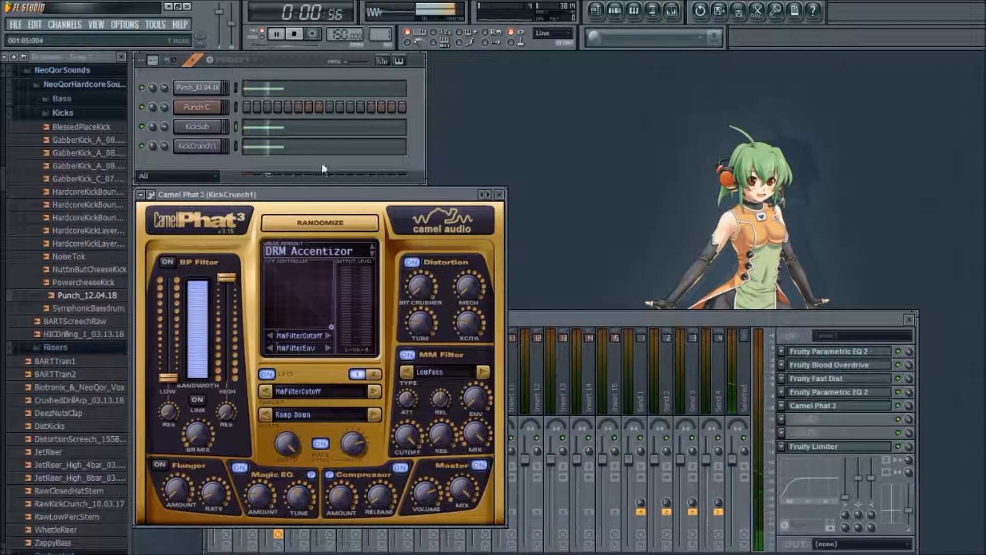
{"action": "left_click", "coordinate": [371, 378]}
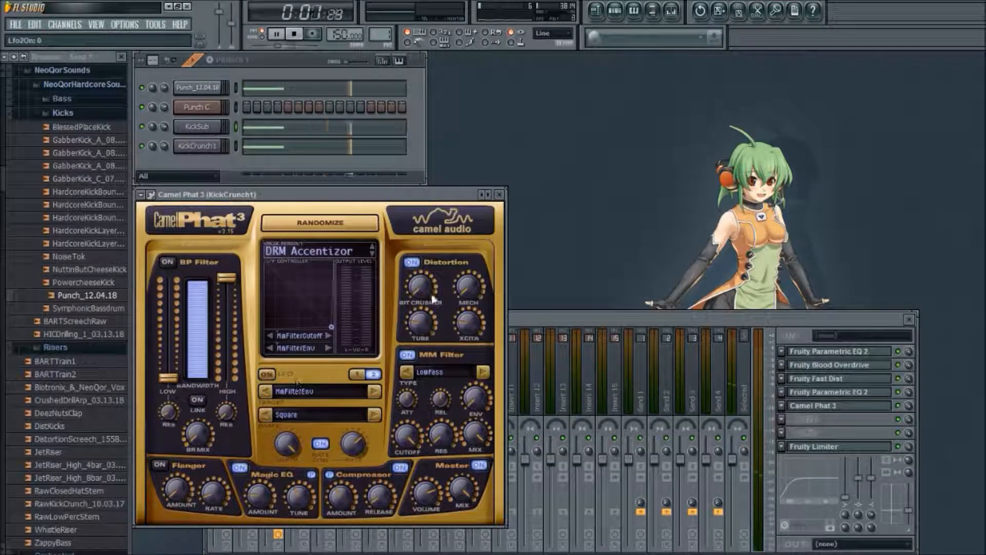
{"action": "left_click", "coordinate": [483, 373]}
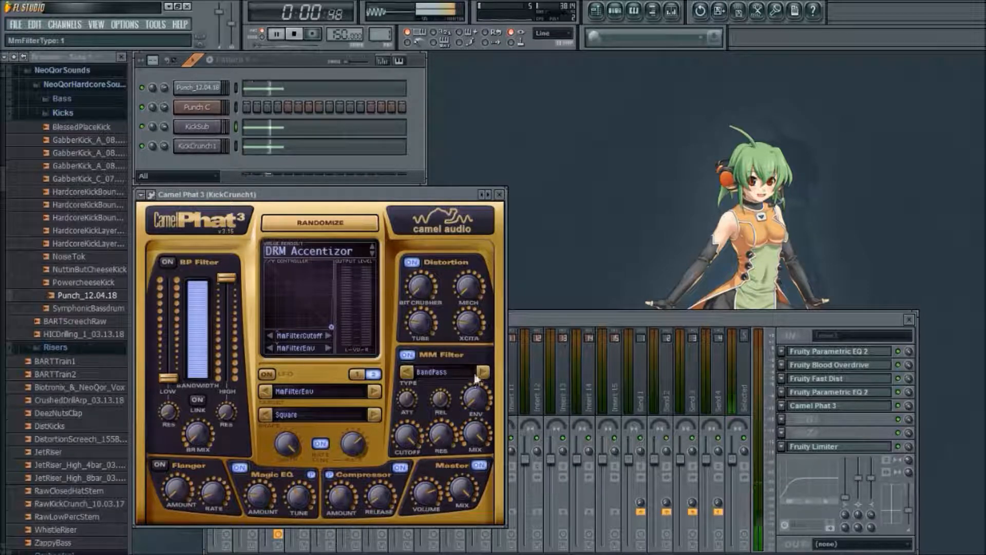
{"action": "left_click", "coordinate": [480, 374]}
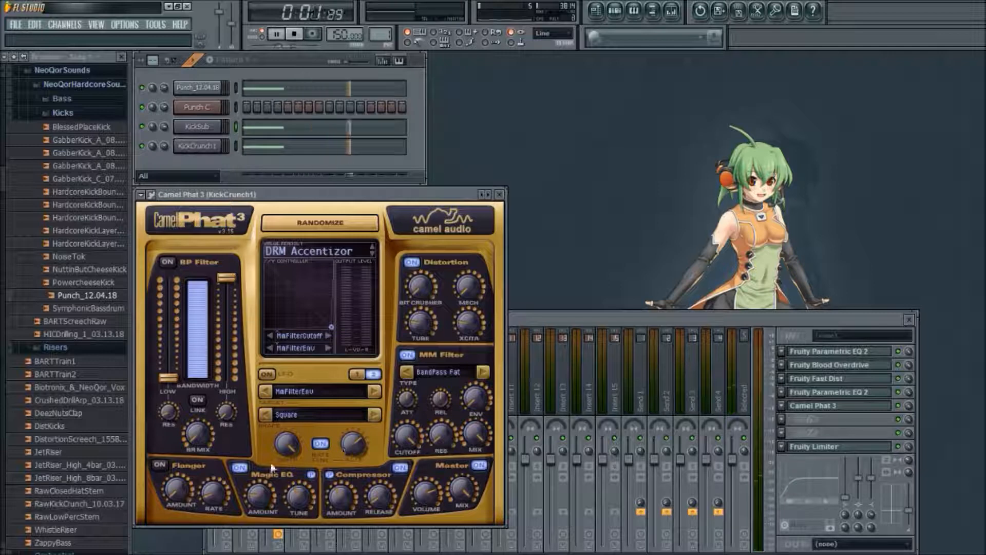
{"action": "mouse_move", "coordinate": [412, 438]}
{"action": "left_mouse_down"}
{"action": "mouse_move", "coordinate": [412, 453]}
{"action": "mouse_move", "coordinate": [413, 434]}
{"action": "mouse_move", "coordinate": [441, 432]}
{"action": "mouse_move", "coordinate": [413, 433]}
{"action": "mouse_move", "coordinate": [413, 448]}
{"action": "left_mouse_up"}
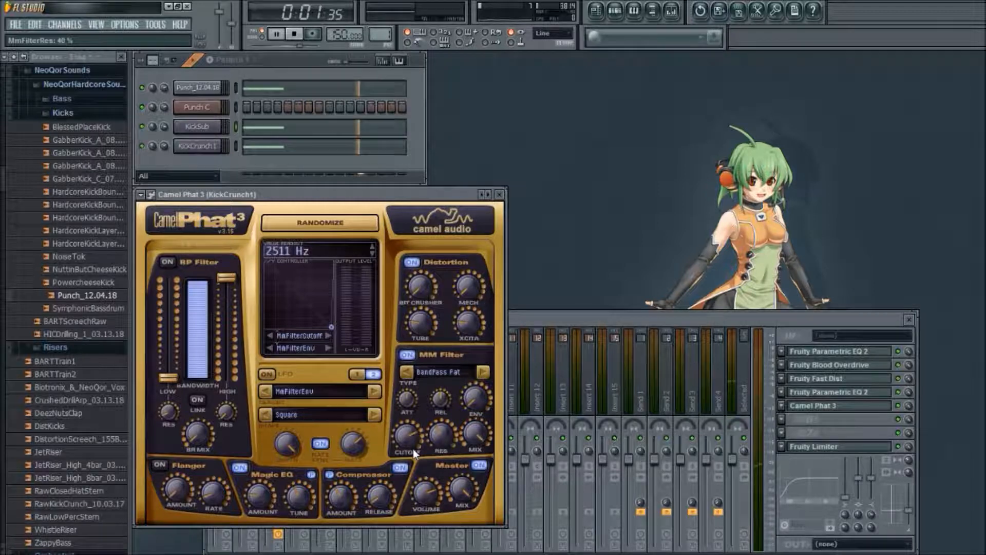
{"action": "left_click_drag", "start_coordinate": [435, 438], "coordinate": [435, 439]}
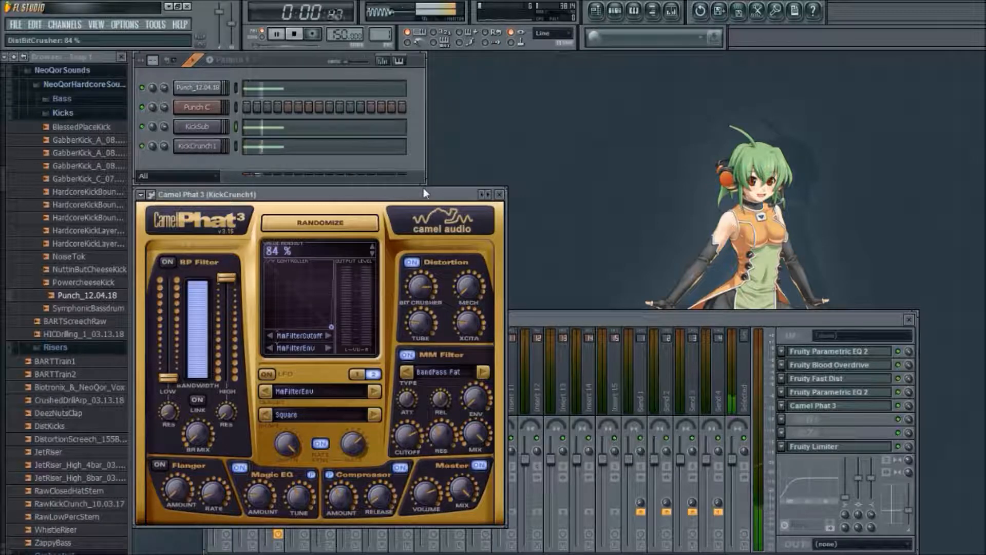
- Enable step sequence repeating and loop playback over the first beat in the Punch_12.04.18 piano roll
{"action": "left_click", "coordinate": [175, 61]}
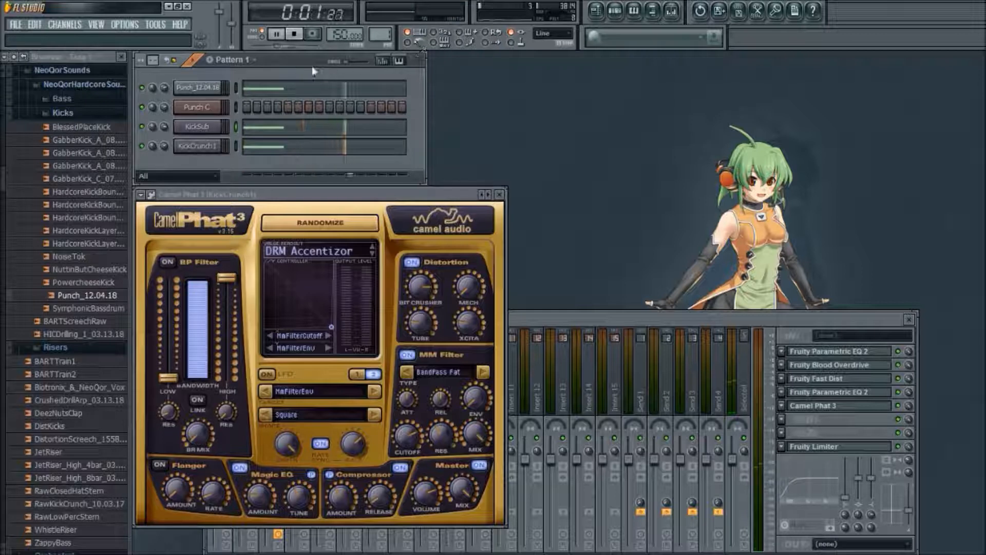
{"action": "key", "text": "space"}
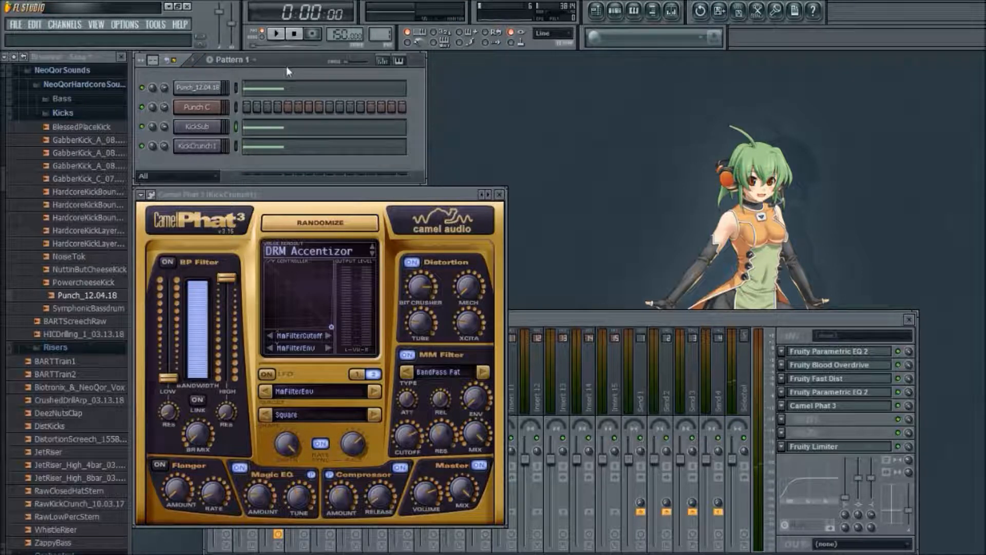
{"action": "left_click", "coordinate": [264, 94]}
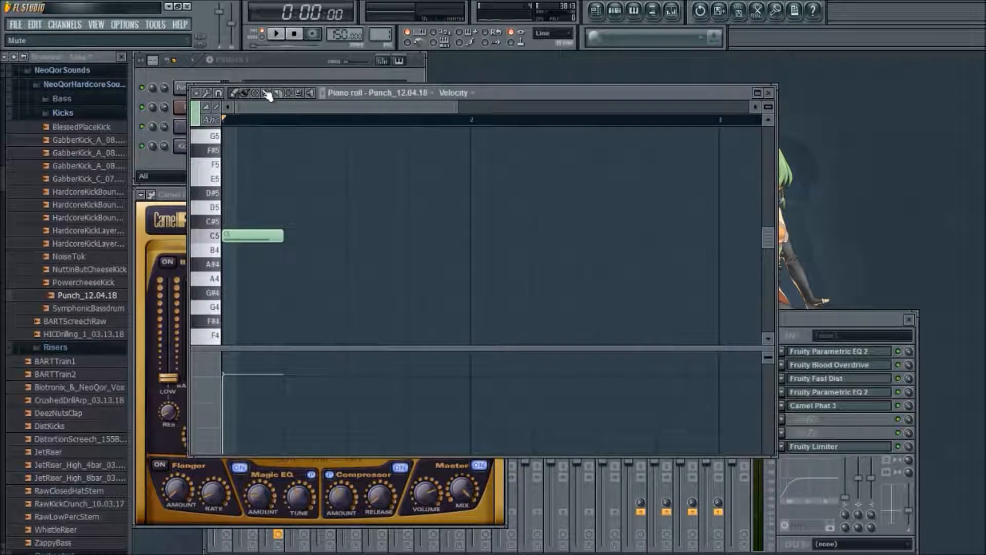
{"action": "left_click_drag", "start_coordinate": [226, 122], "coordinate": [284, 121]}
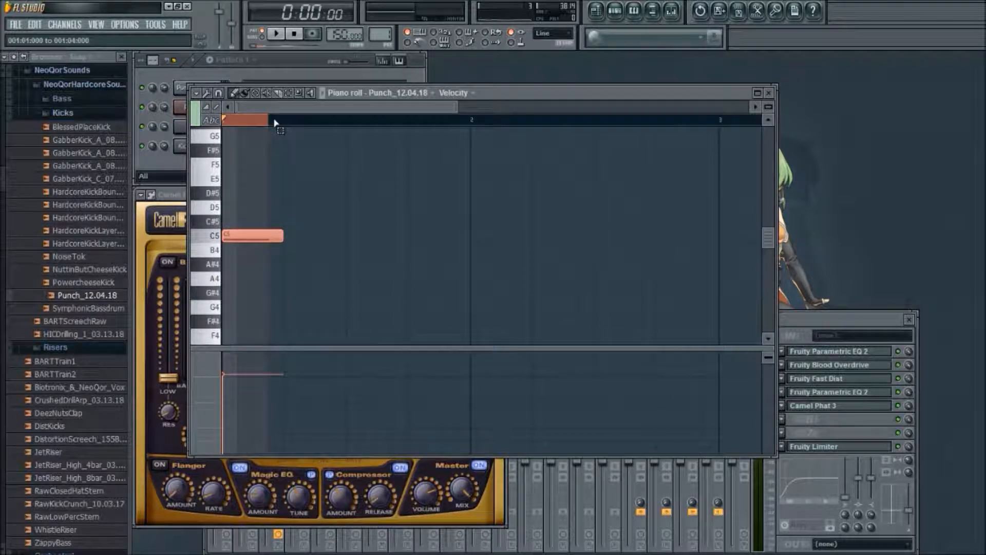
{"action": "left_click", "coordinate": [276, 34]}
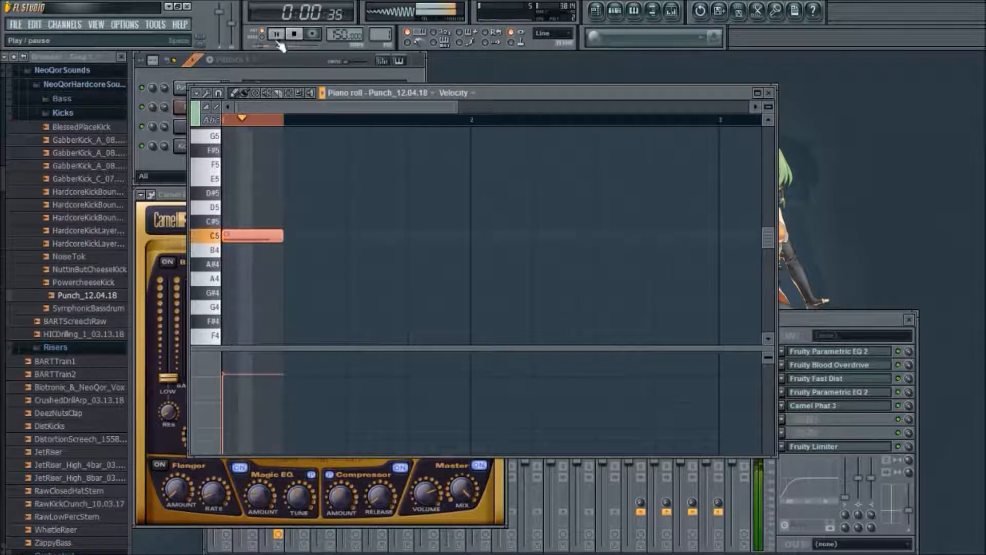
- Adjust the bit crusher in KickCrunch1's Camel Phat 3 during looped playback and switch off its Magic EQ
{"action": "left_click", "coordinate": [807, 318]}
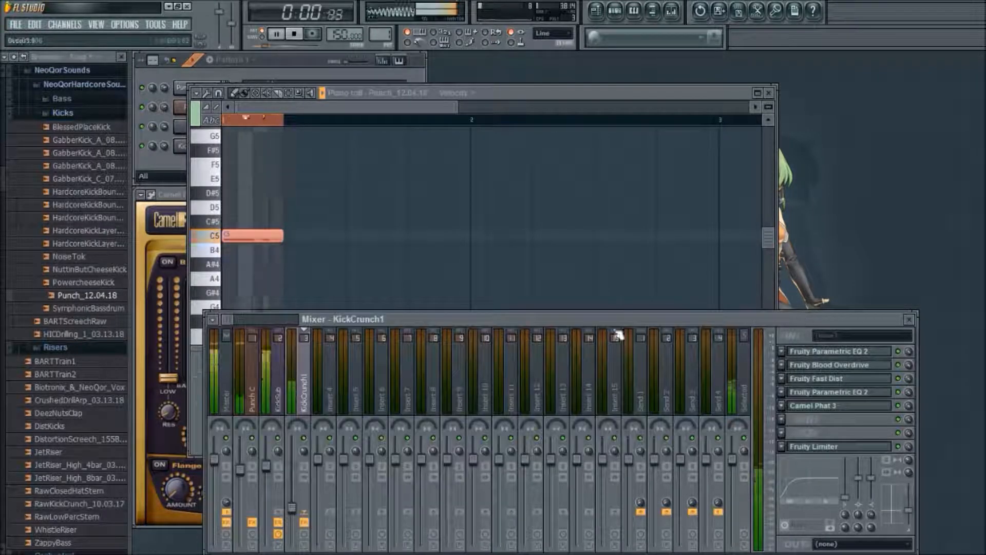
{"action": "left_click", "coordinate": [850, 407]}
{"action": "left_click", "coordinate": [850, 406]}
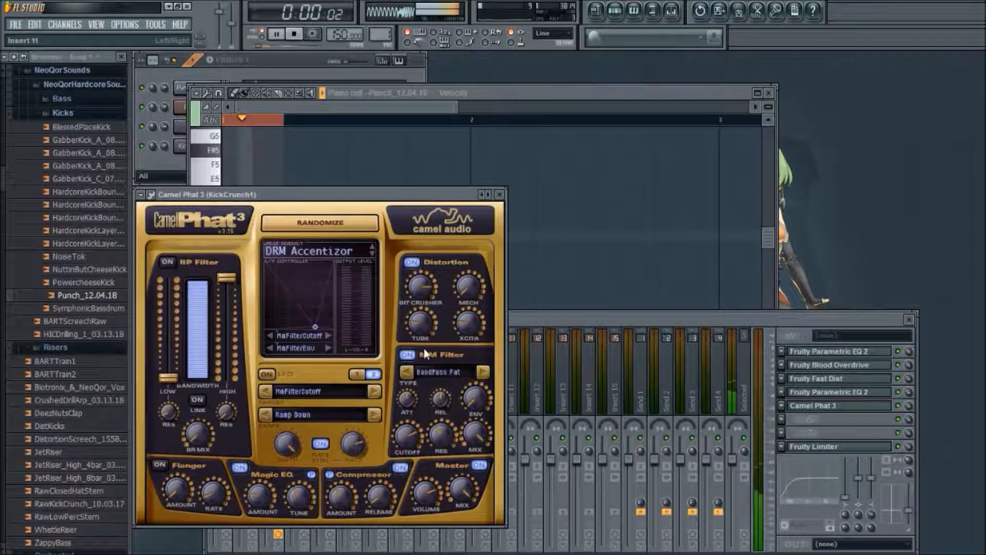
{"action": "left_click_drag", "start_coordinate": [423, 281], "coordinate": [454, 299]}
{"action": "key", "text": "space"}
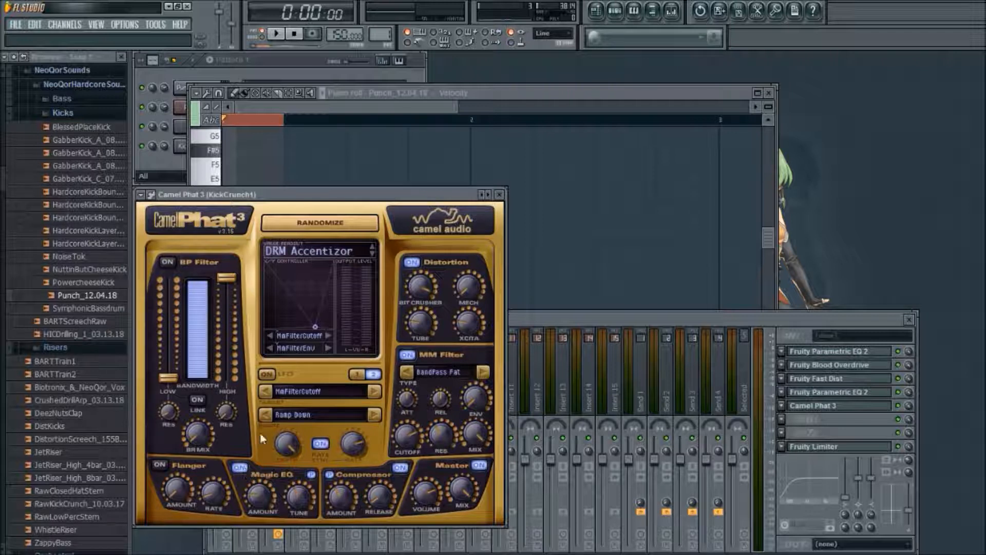
{"action": "left_click", "coordinate": [244, 467]}
{"action": "left_click", "coordinate": [312, 474]}
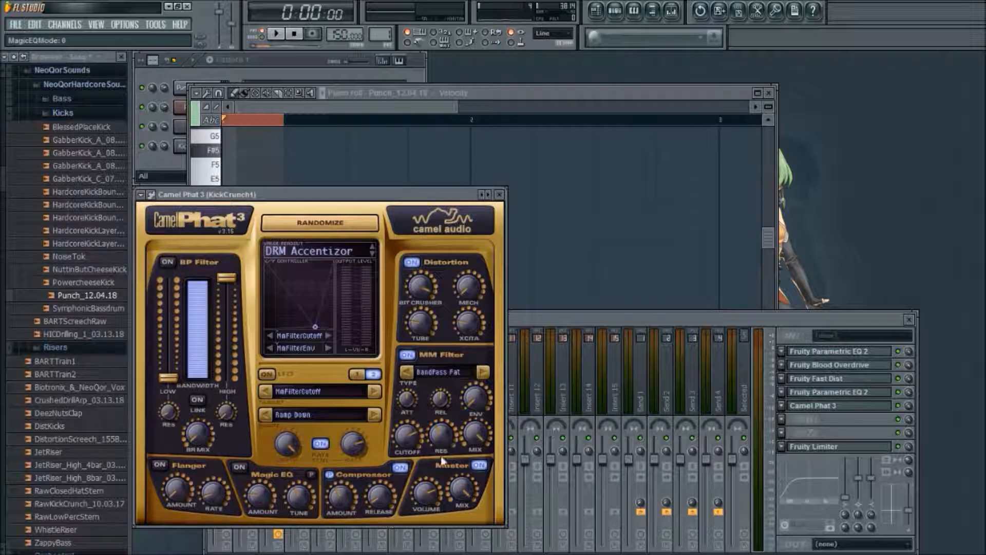
- Raise Camel Phat 3's bit crusher to about 92% and set the MM filter cutoff to about 2476 Hz while auditioning
{"action": "key", "text": "space"}
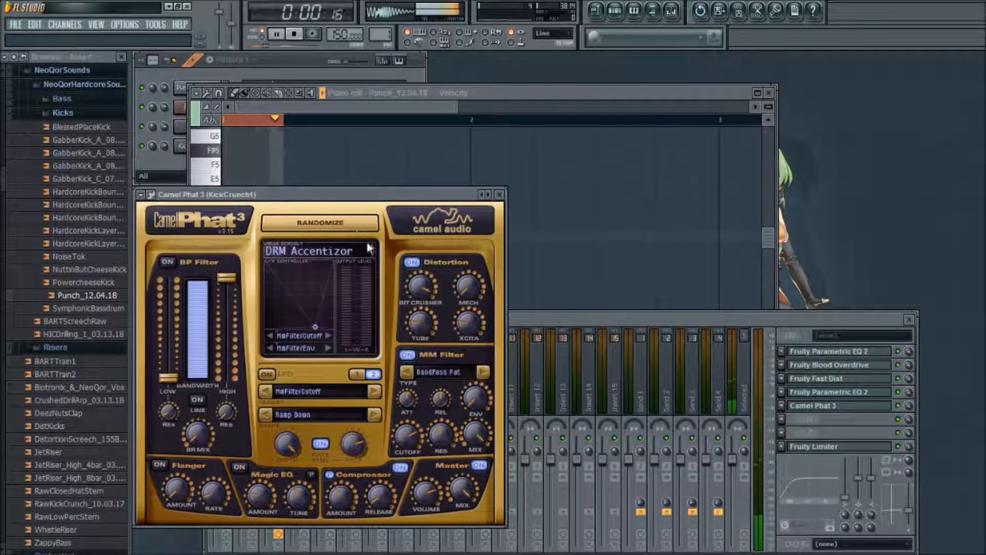
{"action": "left_click_drag", "start_coordinate": [429, 286], "coordinate": [424, 290]}
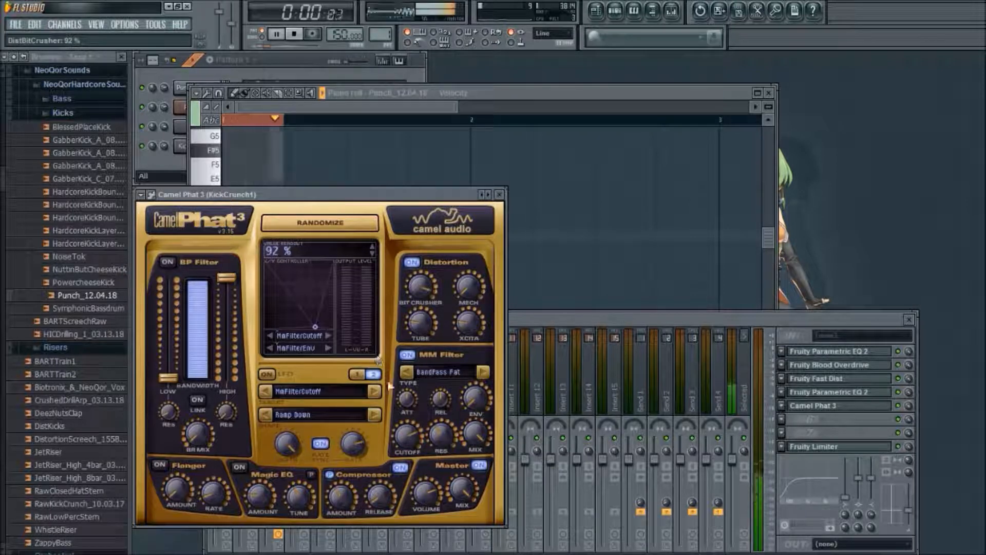
{"action": "left_click_drag", "start_coordinate": [426, 285], "coordinate": [428, 292]}
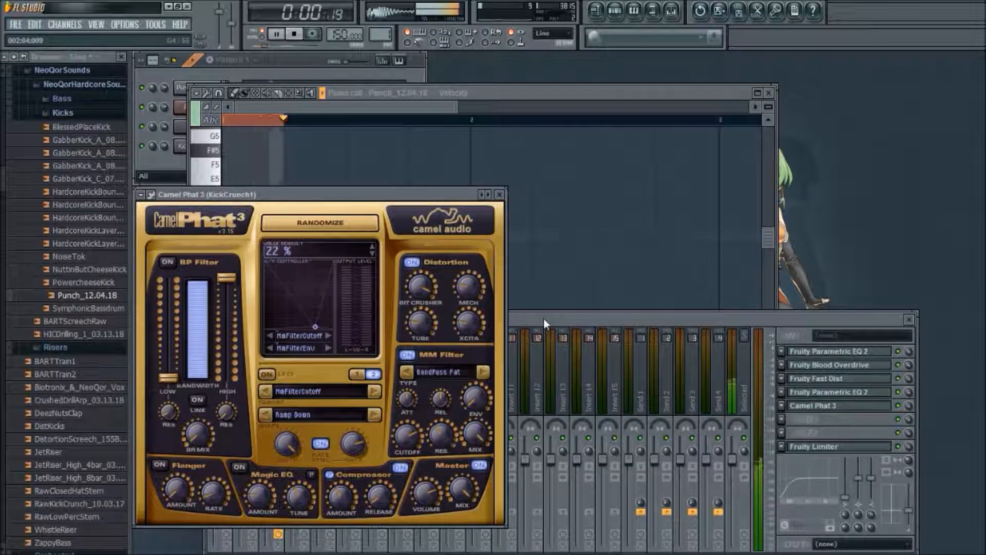
{"action": "mouse_move", "coordinate": [417, 434]}
{"action": "left_mouse_down"}
{"action": "mouse_move", "coordinate": [416, 422]}
{"action": "mouse_move", "coordinate": [410, 440]}
{"action": "mouse_move", "coordinate": [411, 430]}
{"action": "left_mouse_up"}
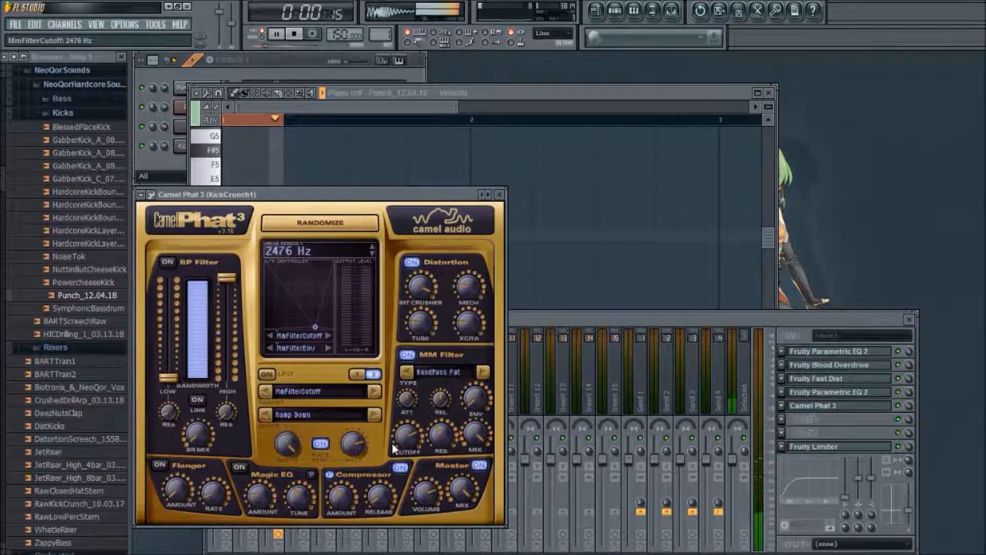
{"action": "key", "text": "space"}
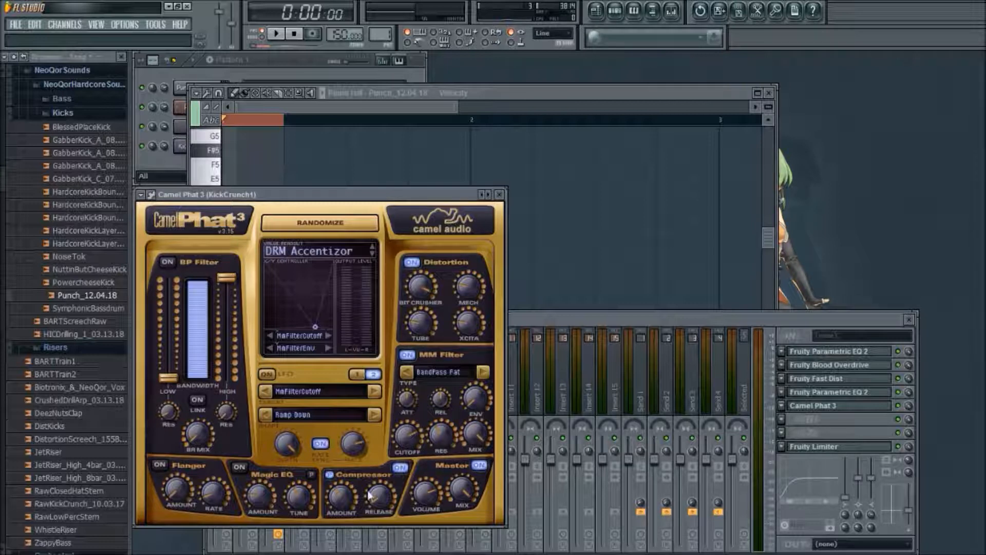
- Switch off the compressor in KickCrunch1's Camel Phat 3 and lower Mech distortion to about 25% while auditioning, closing the plugin window
{"action": "key", "text": "space"}
{"action": "left_click_drag", "start_coordinate": [341, 499], "coordinate": [335, 545]}
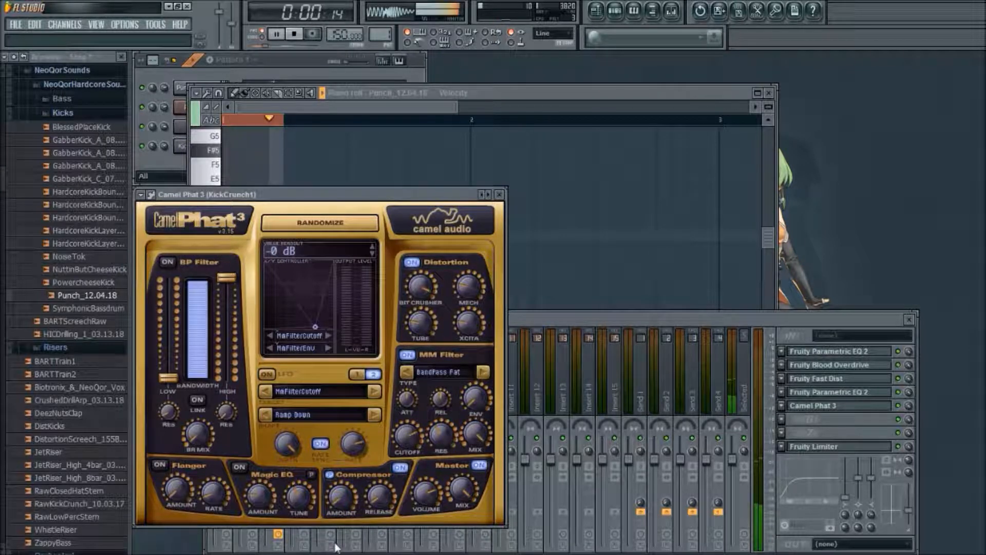
{"action": "left_click", "coordinate": [401, 468]}
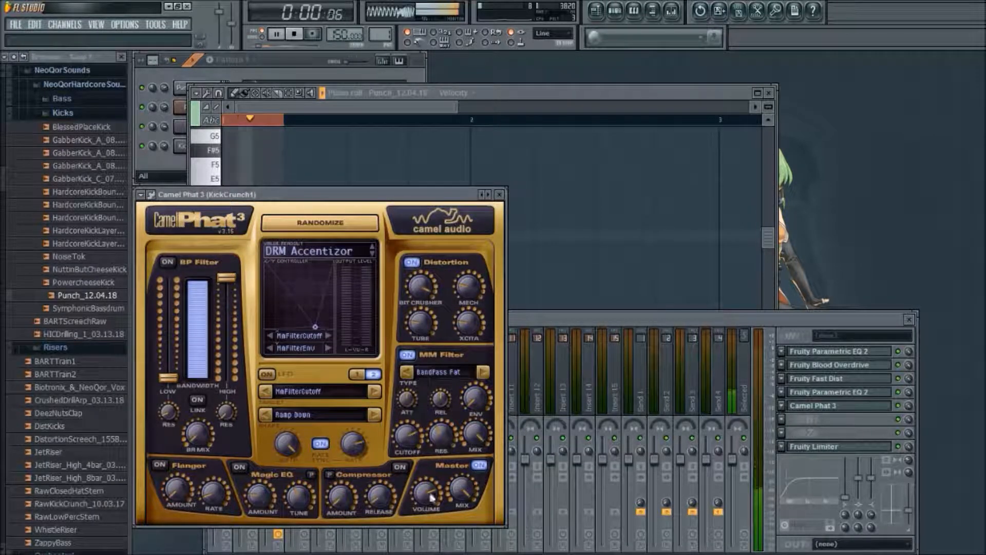
{"action": "left_click", "coordinate": [470, 290]}
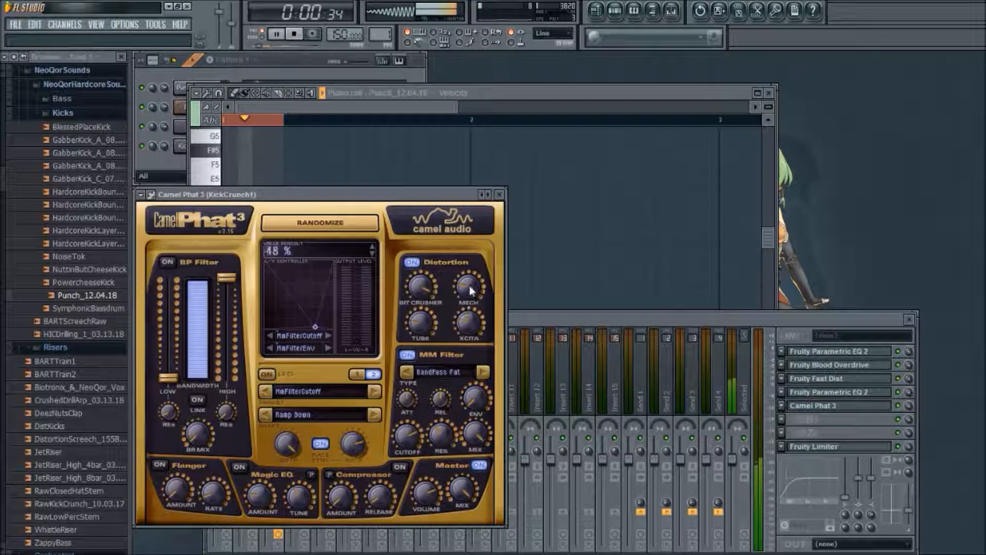
{"action": "left_click_drag", "start_coordinate": [470, 286], "coordinate": [470, 313]}
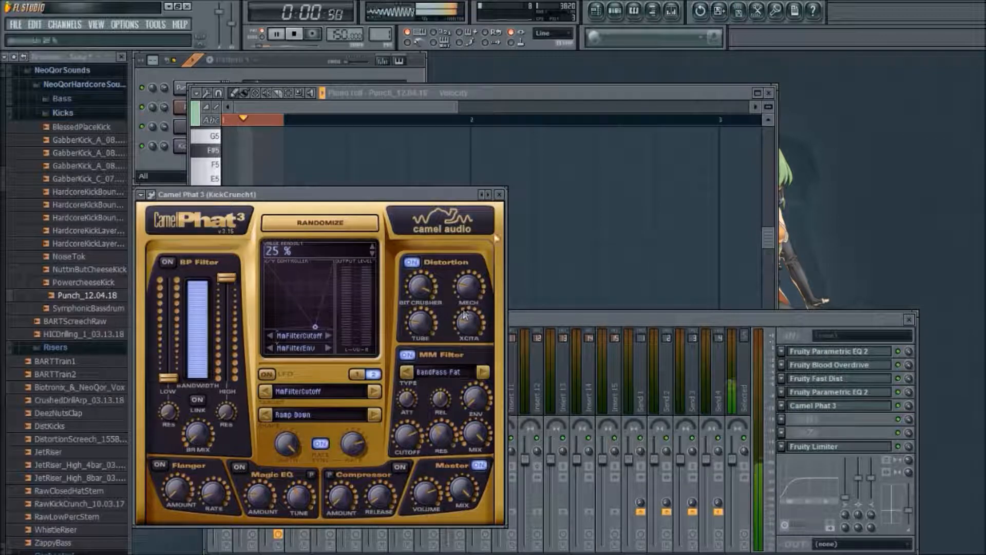
{"action": "left_click", "coordinate": [500, 195]}
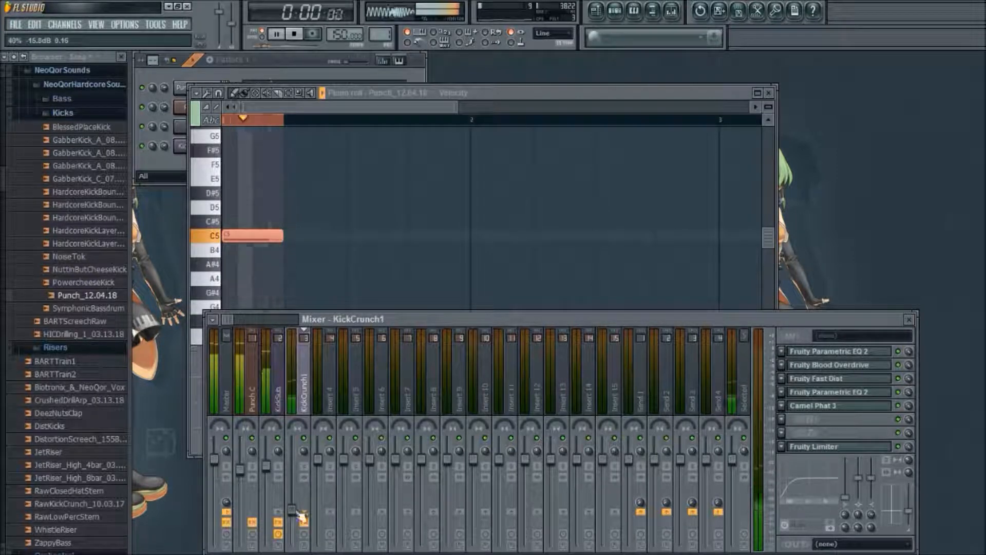
{"action": "key", "text": "space"}
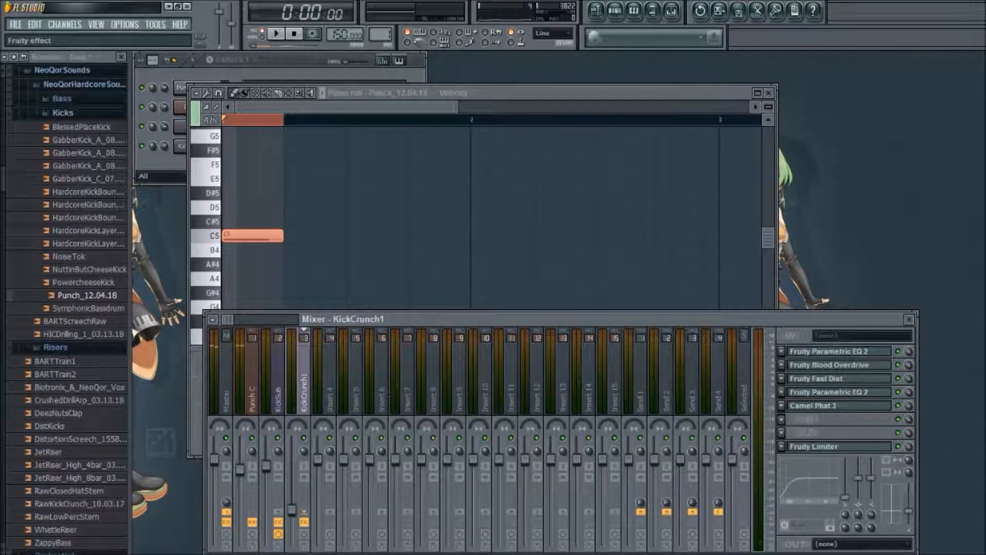
- Add Gross Beat to an empty effect slot on KickCrunch1 and choose its Sidechain volume preset
{"action": "left_click", "coordinate": [979, 52]}
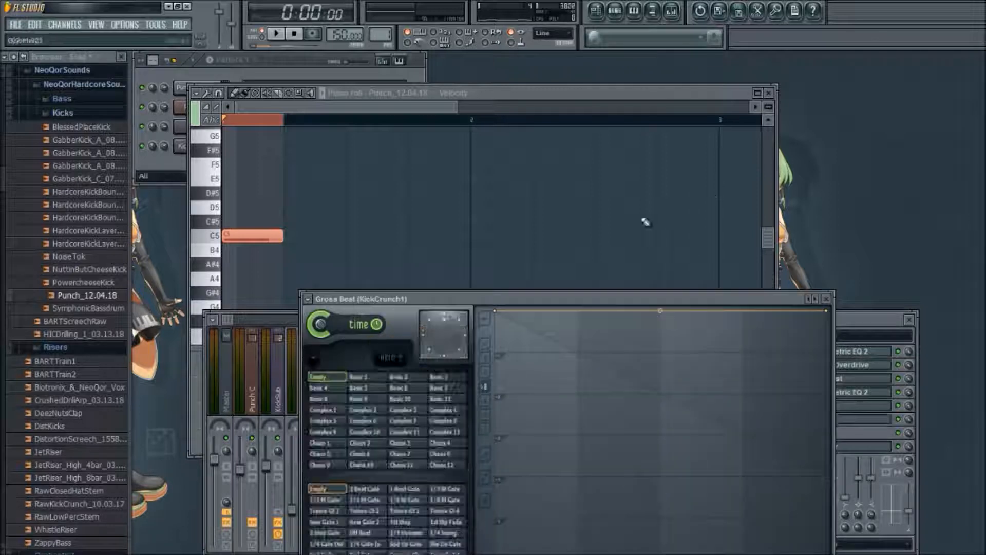
{"action": "left_click_drag", "start_coordinate": [442, 301], "coordinate": [403, 203]}
{"action": "left_click", "coordinate": [326, 391]}
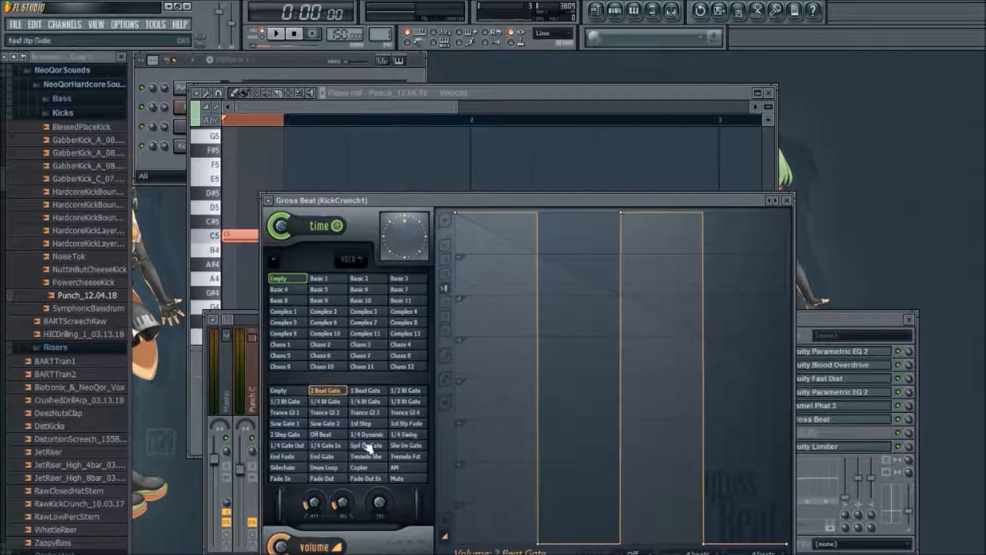
{"action": "left_click", "coordinate": [325, 445]}
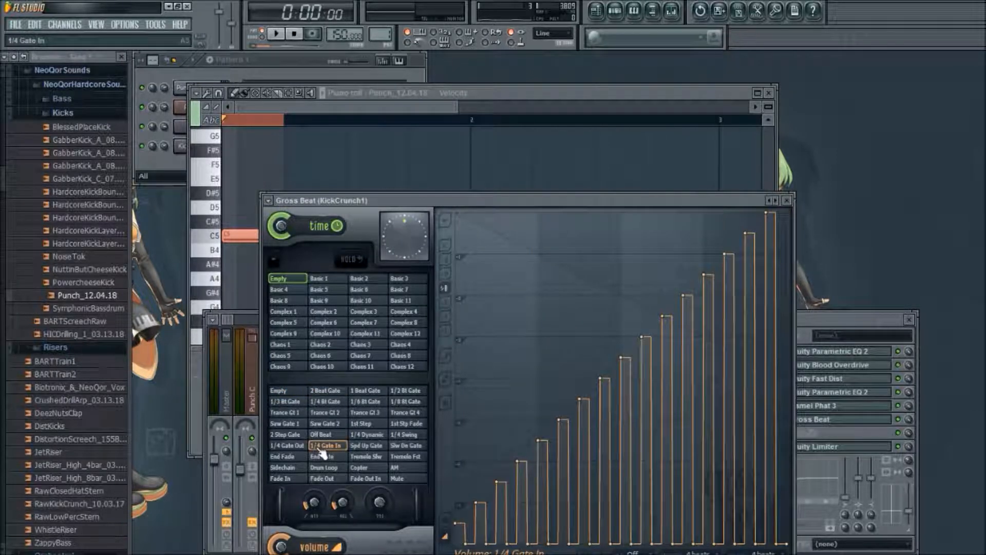
{"action": "left_click", "coordinate": [365, 446]}
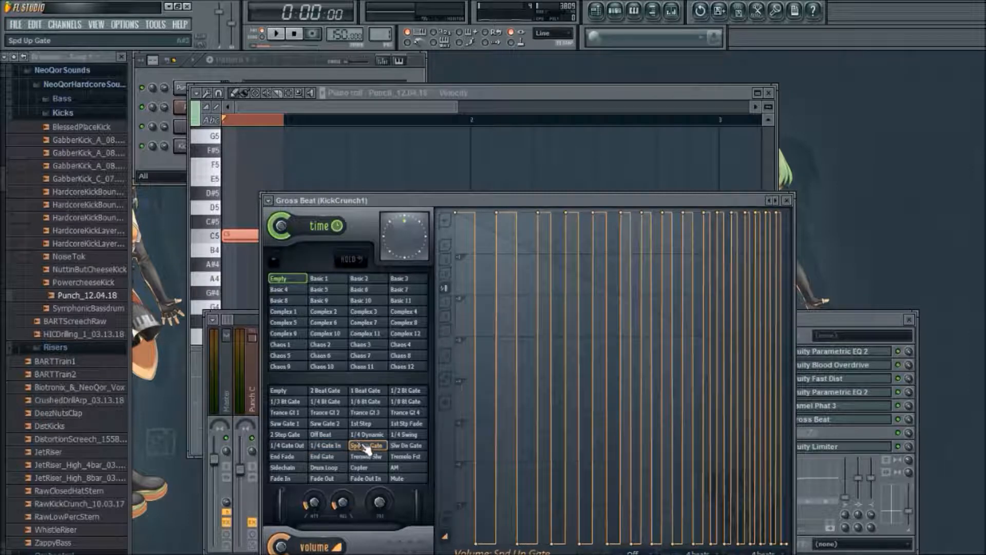
{"action": "left_click", "coordinate": [285, 467]}
- Straighten the first two rising curves of the Sidechain volume envelope and move their peaks slightly before the beat ends
{"action": "left_click_drag", "start_coordinate": [496, 489], "coordinate": [516, 245]}
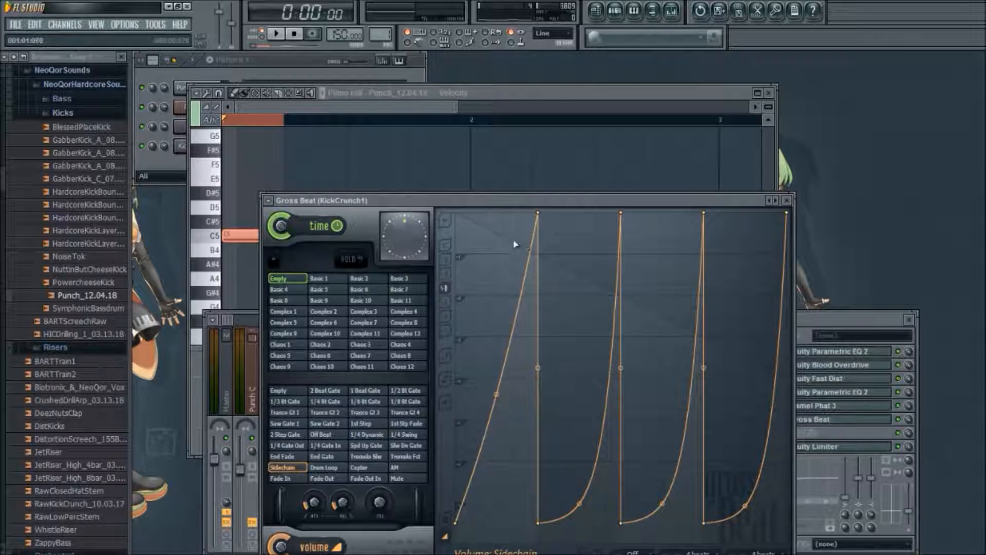
{"action": "left_click_drag", "start_coordinate": [538, 215], "coordinate": [517, 212]}
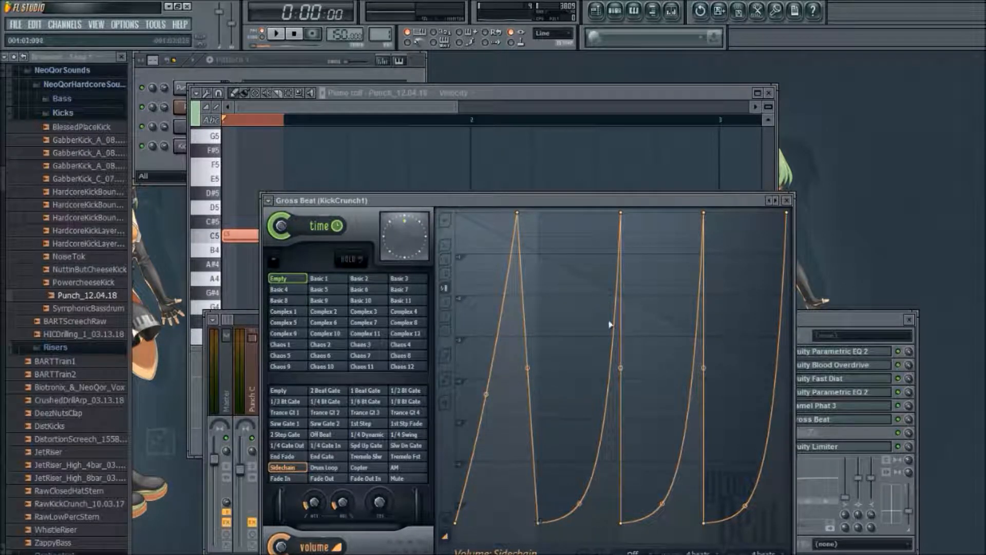
{"action": "left_click_drag", "start_coordinate": [623, 213], "coordinate": [609, 213]}
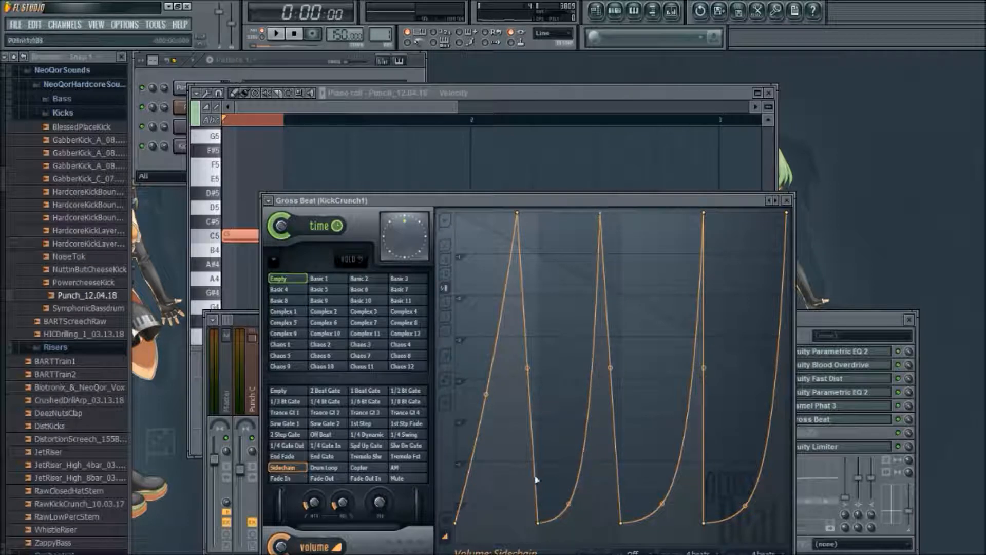
{"action": "left_click_drag", "start_coordinate": [569, 503], "coordinate": [569, 397]}
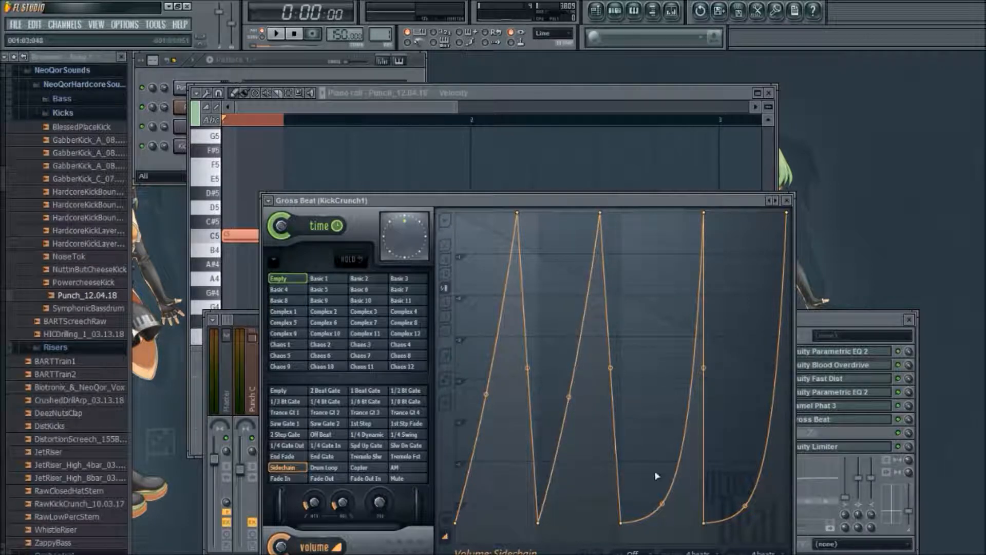
- Straighten the last two rising curves of the envelope, move their peaks slightly earlier, and end the envelope at zero volume
{"action": "left_click_drag", "start_coordinate": [662, 504], "coordinate": [662, 391]}
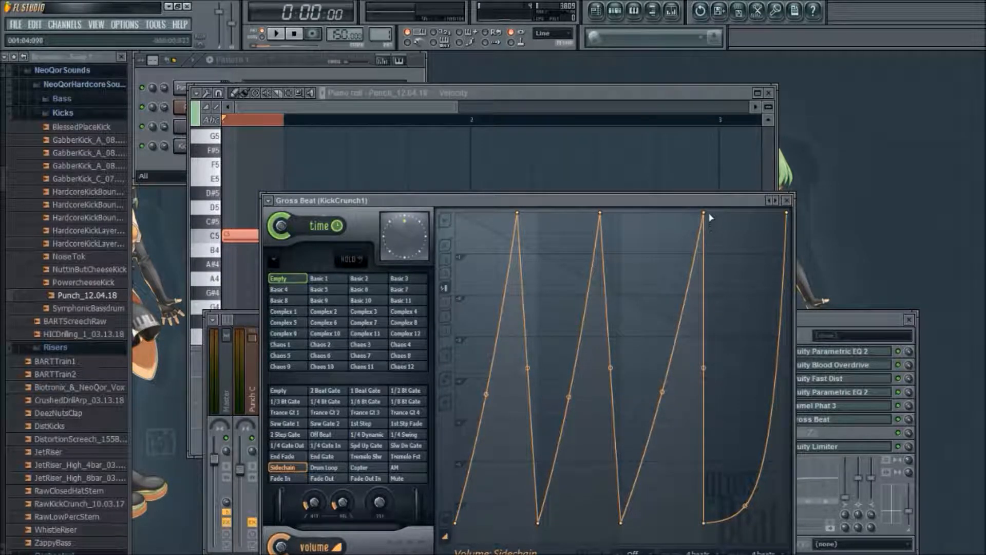
{"action": "left_click_drag", "start_coordinate": [707, 215], "coordinate": [689, 215]}
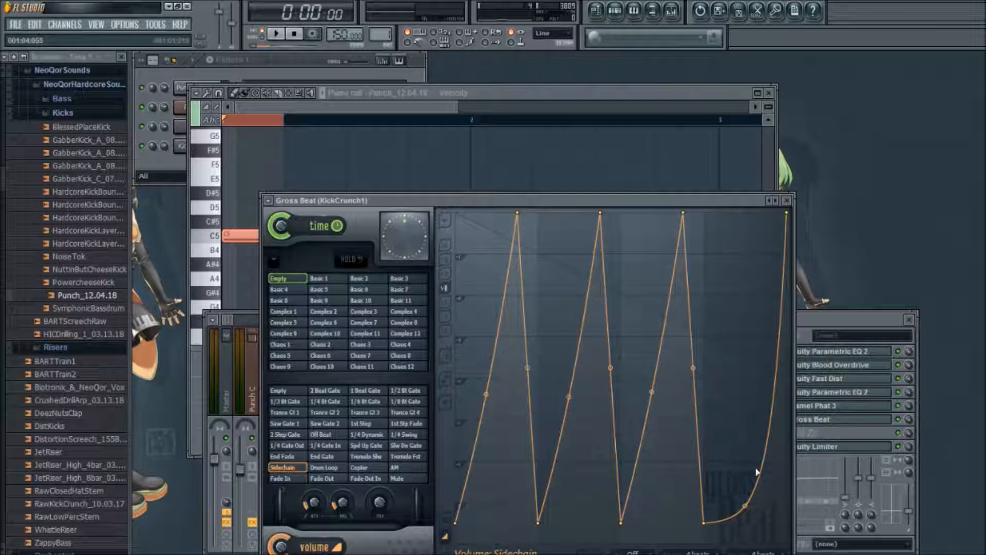
{"action": "left_click_drag", "start_coordinate": [744, 506], "coordinate": [745, 389]}
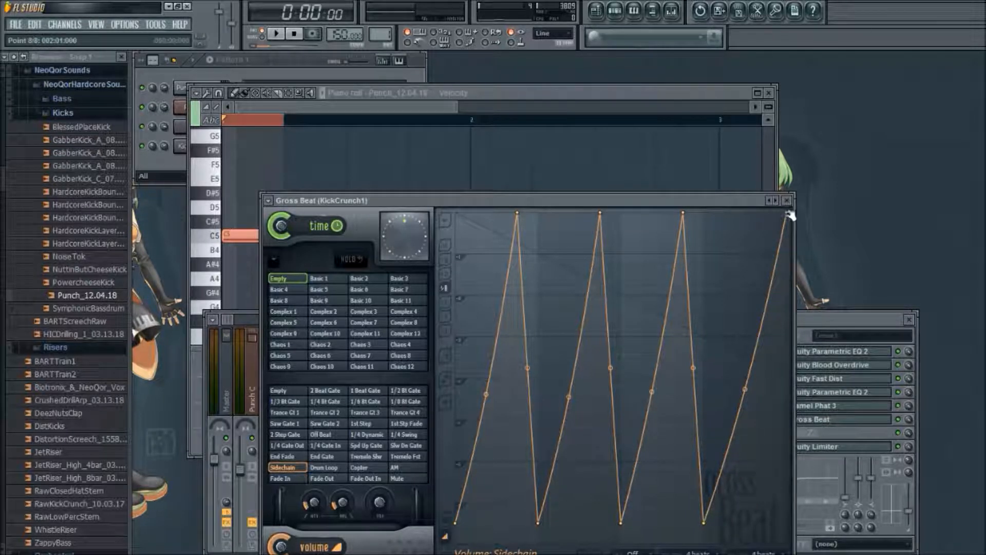
{"action": "right_click", "coordinate": [768, 216]}
{"action": "left_click_drag", "start_coordinate": [788, 213], "coordinate": [791, 524]}
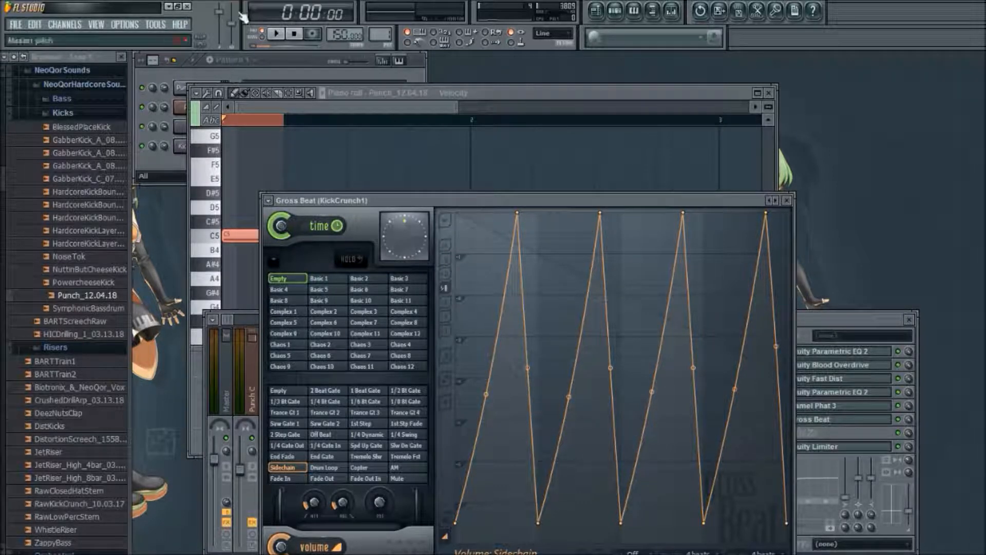
- Fine-tune the tension of the envelope's rising segments during looped playback, evening them into nearly straight ramps
{"action": "left_click", "coordinate": [278, 33]}
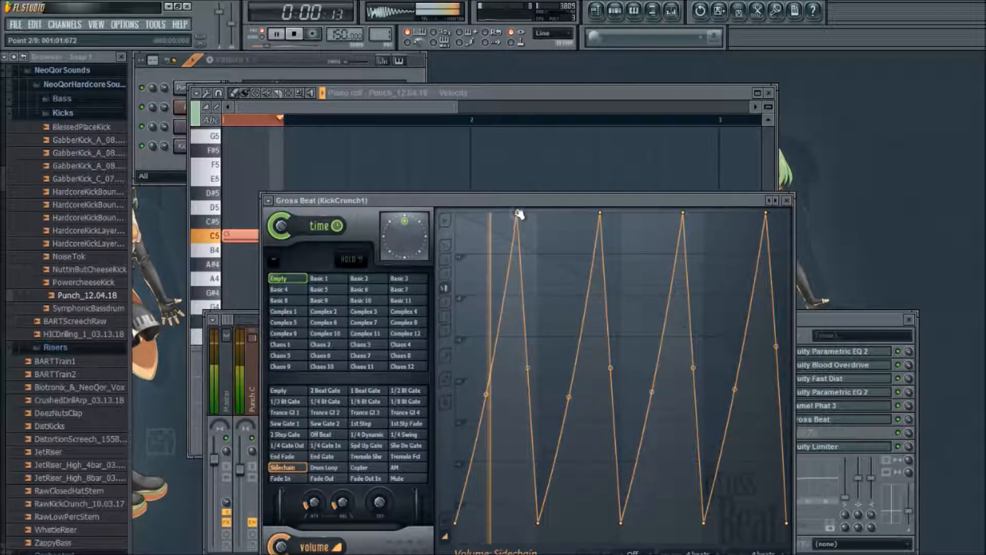
{"action": "mouse_move", "coordinate": [518, 214]}
{"action": "left_mouse_down"}
{"action": "mouse_move", "coordinate": [506, 214]}
{"action": "mouse_move", "coordinate": [516, 214]}
{"action": "left_mouse_up"}
{"action": "left_click_drag", "start_coordinate": [486, 394], "coordinate": [486, 365]}
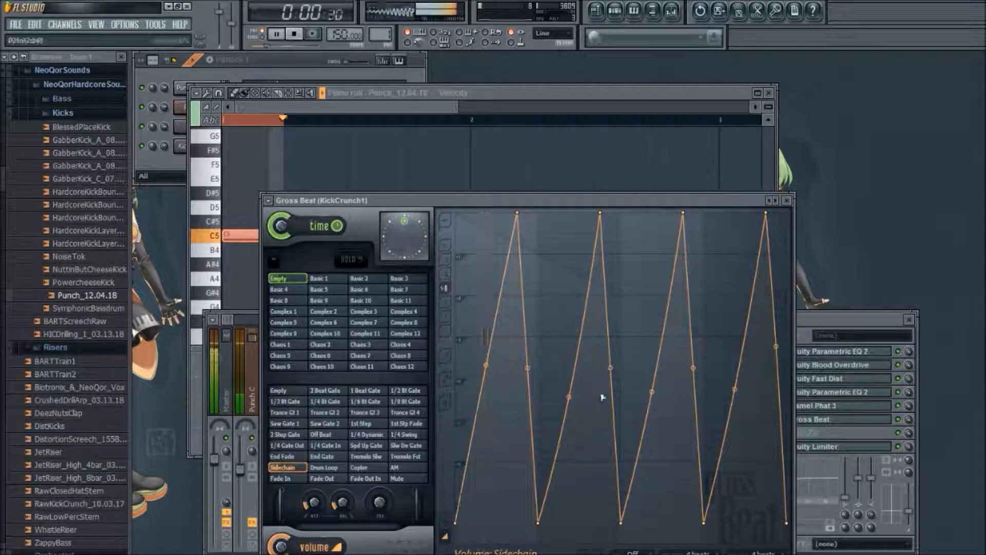
{"action": "left_click_drag", "start_coordinate": [568, 397], "coordinate": [568, 354]}
{"action": "left_click_drag", "start_coordinate": [652, 392], "coordinate": [652, 356]}
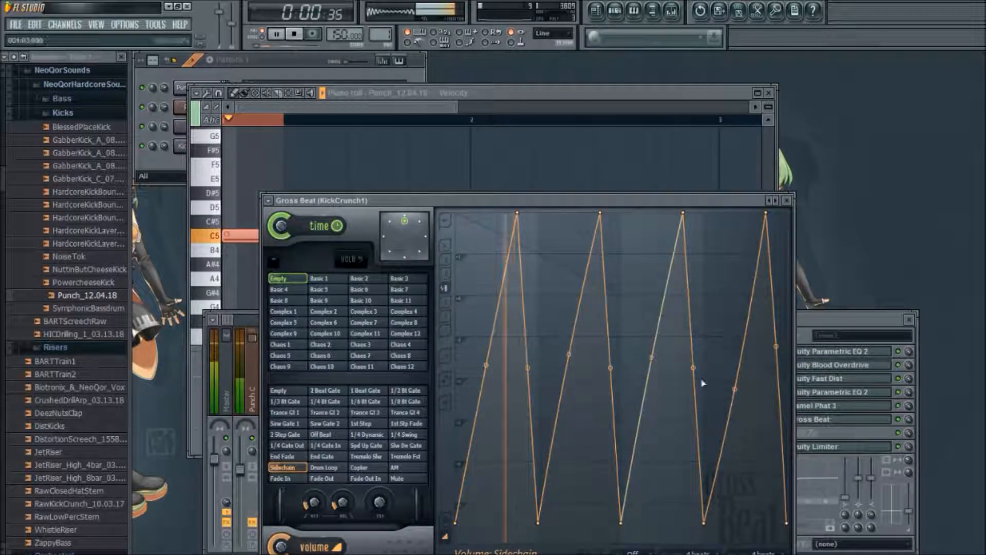
{"action": "left_click_drag", "start_coordinate": [734, 389], "coordinate": [776, 370]}
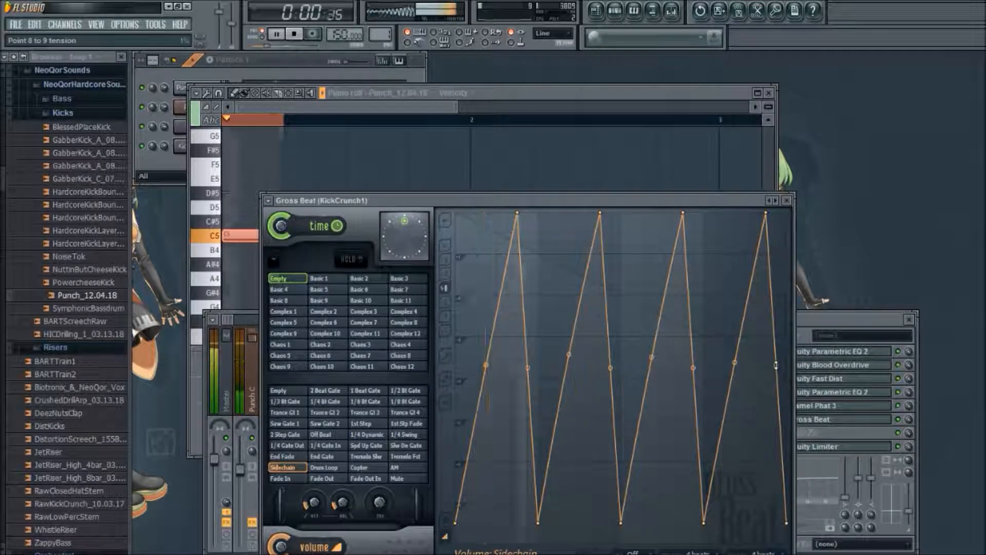
{"action": "key", "text": "space"}
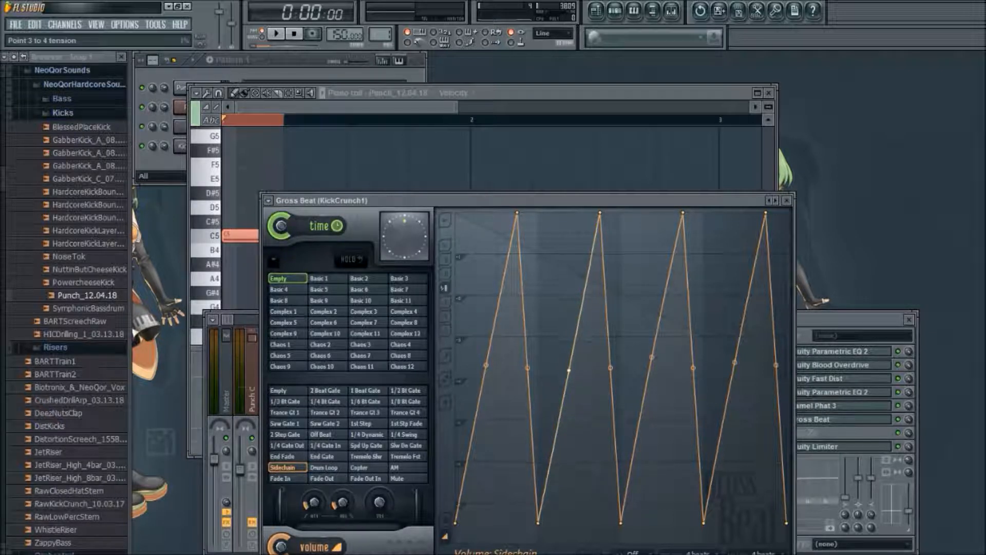
{"action": "left_click_drag", "start_coordinate": [652, 357], "coordinate": [652, 370]}
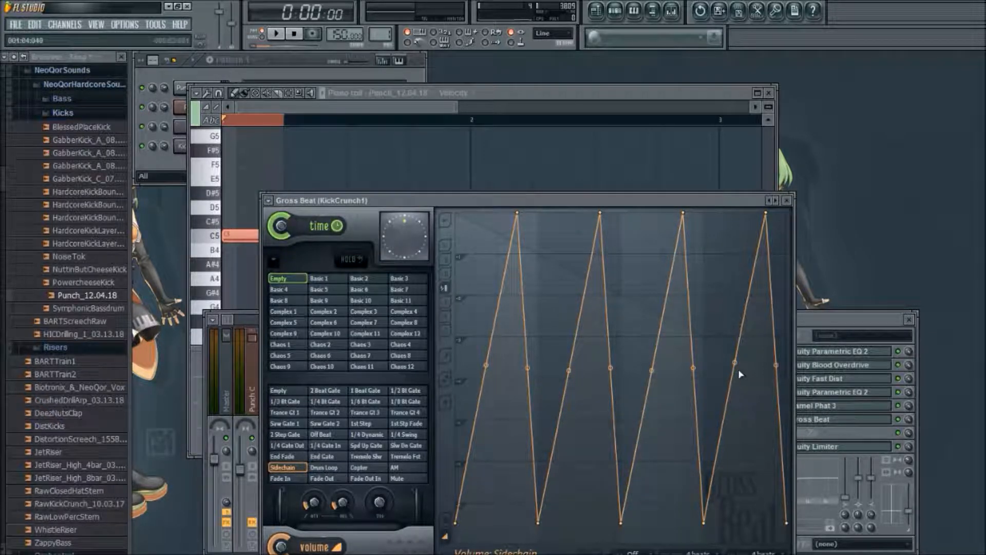
{"action": "mouse_move", "coordinate": [739, 369]}
{"action": "left_mouse_down"}
{"action": "mouse_move", "coordinate": [738, 381]}
{"action": "mouse_move", "coordinate": [734, 370]}
{"action": "left_mouse_up"}
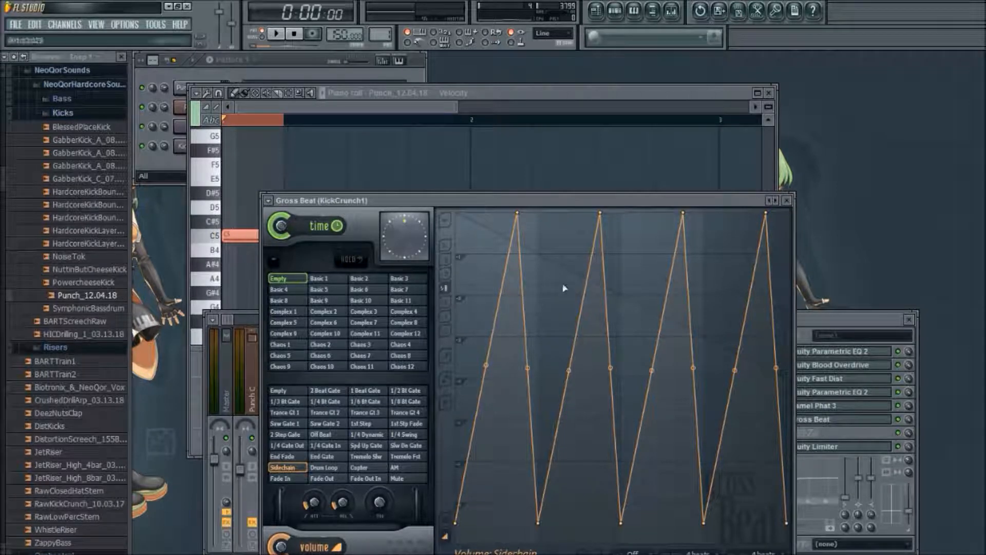
- Add Gross Beat to the KickSub mixer track and choose the reshaped Sidechain volume envelope
{"action": "left_click", "coordinate": [220, 322]}
{"action": "left_click", "coordinate": [285, 385]}
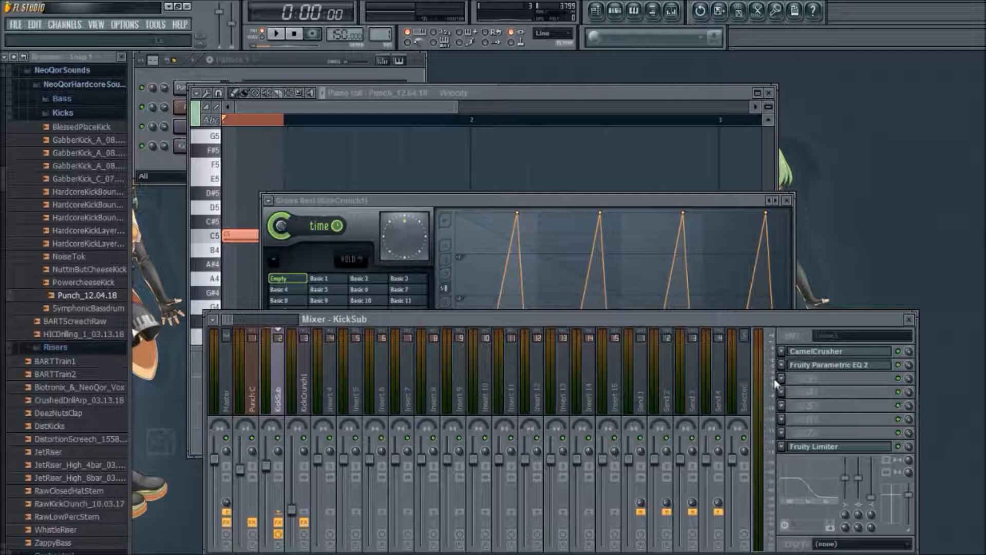
{"action": "left_click", "coordinate": [980, 48]}
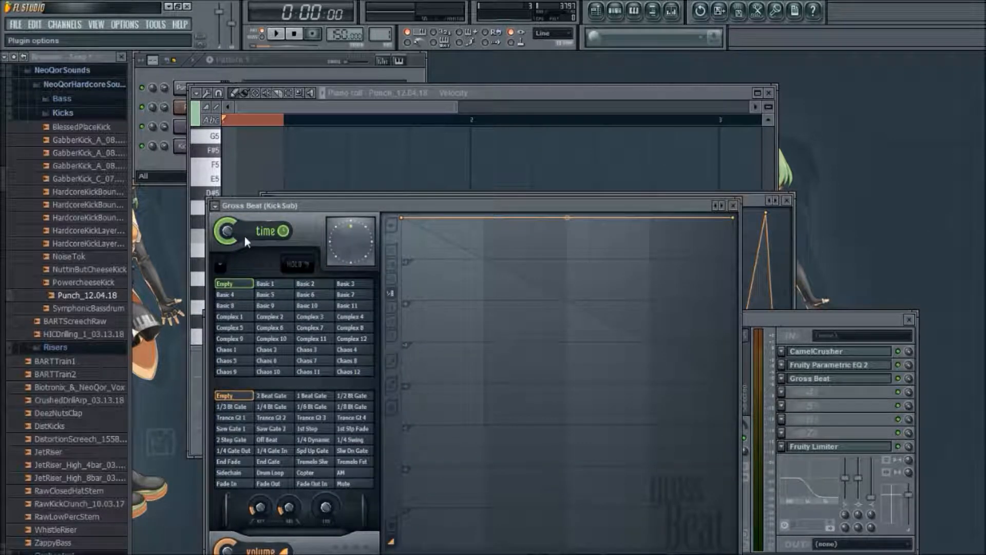
{"action": "left_click", "coordinate": [230, 472]}
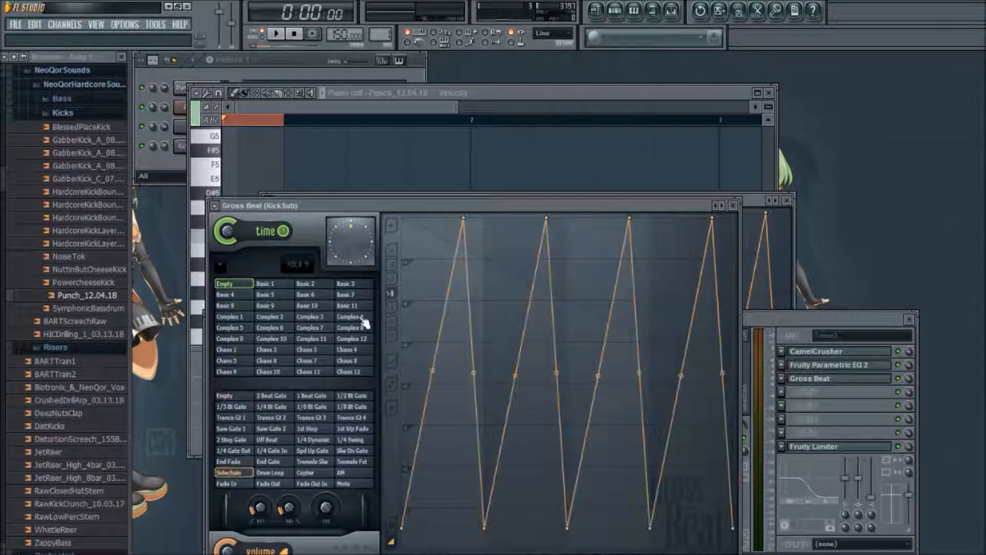
- Try longer volume smoothing attack and release times in KickSub's Gross Beat during playback, and restore the shorter settings
{"action": "left_click", "coordinate": [276, 34]}
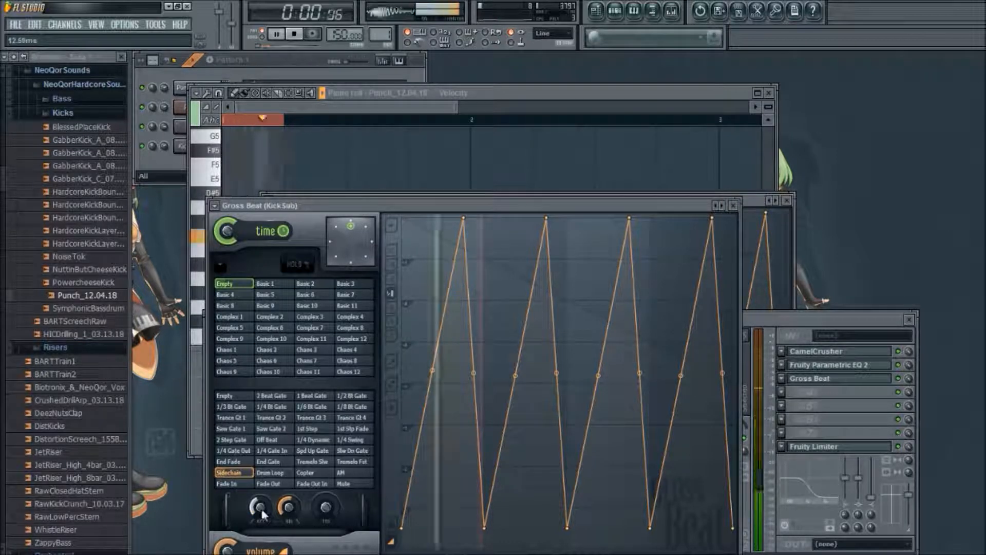
{"action": "key", "text": "space"}
{"action": "left_click", "coordinate": [289, 503]}
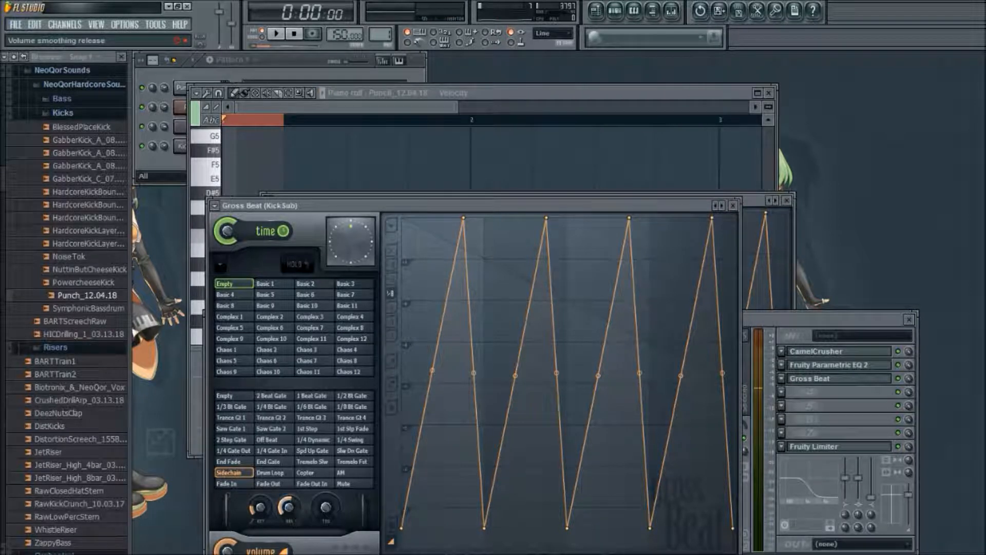
{"action": "left_click", "coordinate": [287, 498]}
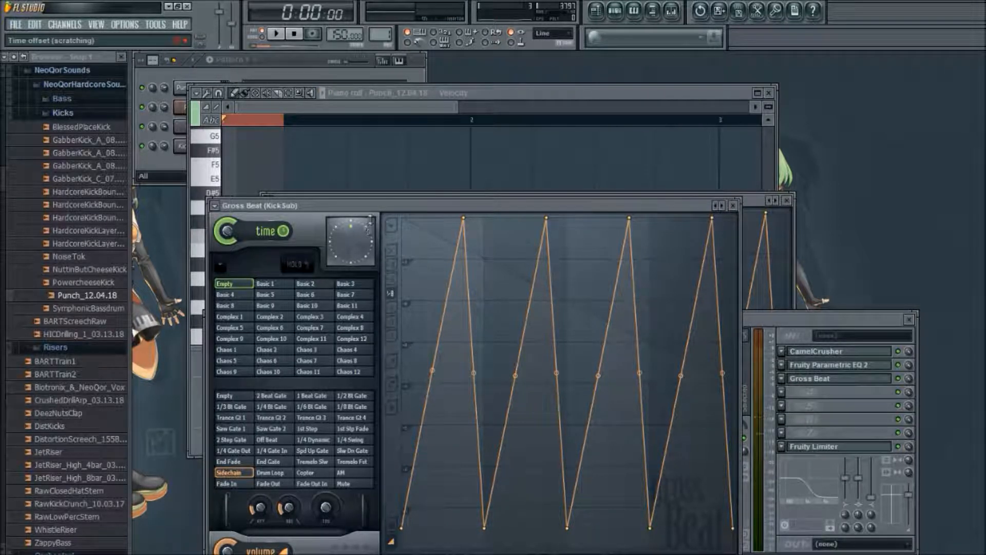
- Move KickSub's Gross Beat window clear of the mixer and audition its volume mix at about 35%
{"action": "left_click_drag", "start_coordinate": [380, 204], "coordinate": [393, 70]}
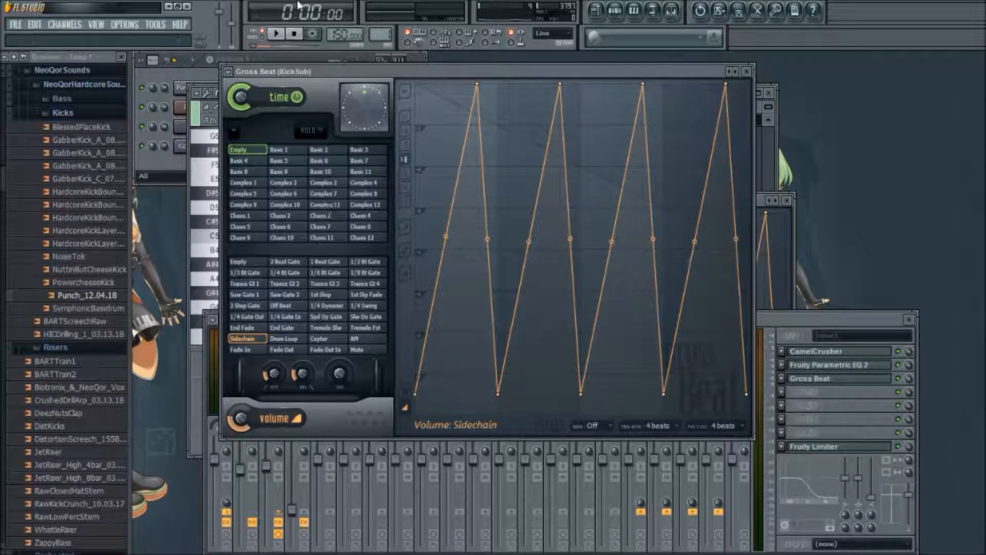
{"action": "left_click", "coordinate": [282, 35]}
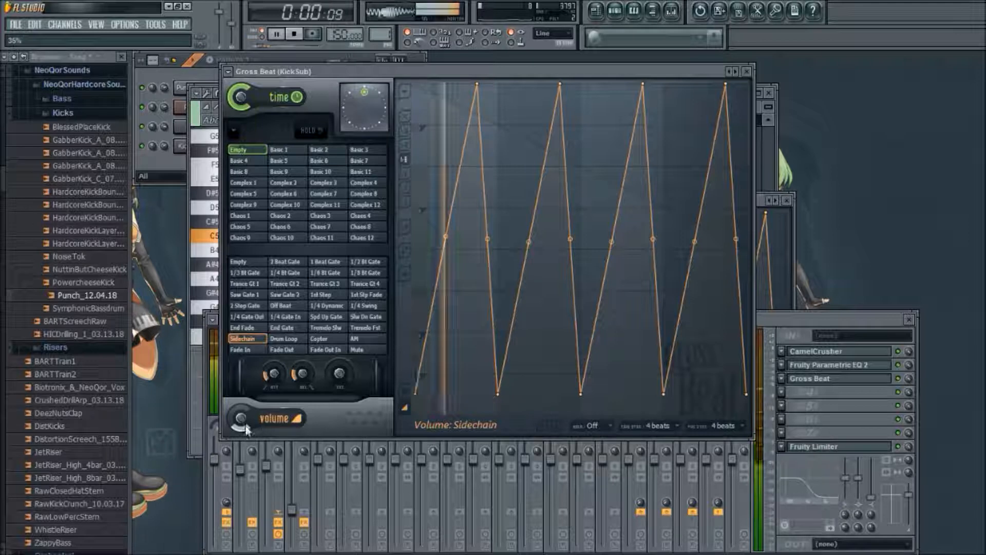
{"action": "key", "text": "space"}
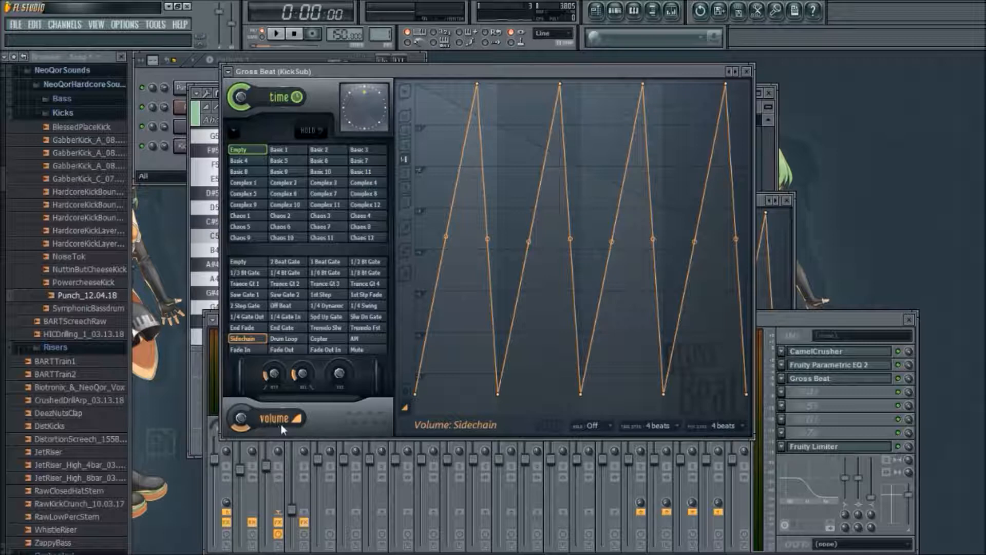
- Play back the layered kick pattern to audition the sub's volume shaping, and bring the mixer forward
{"action": "left_click", "coordinate": [171, 161]}
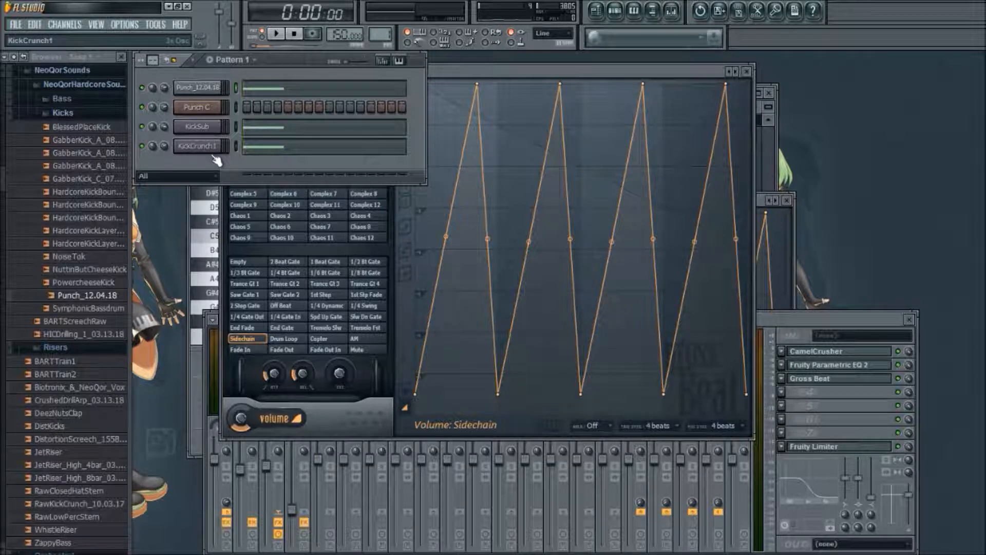
{"action": "left_click", "coordinate": [276, 33]}
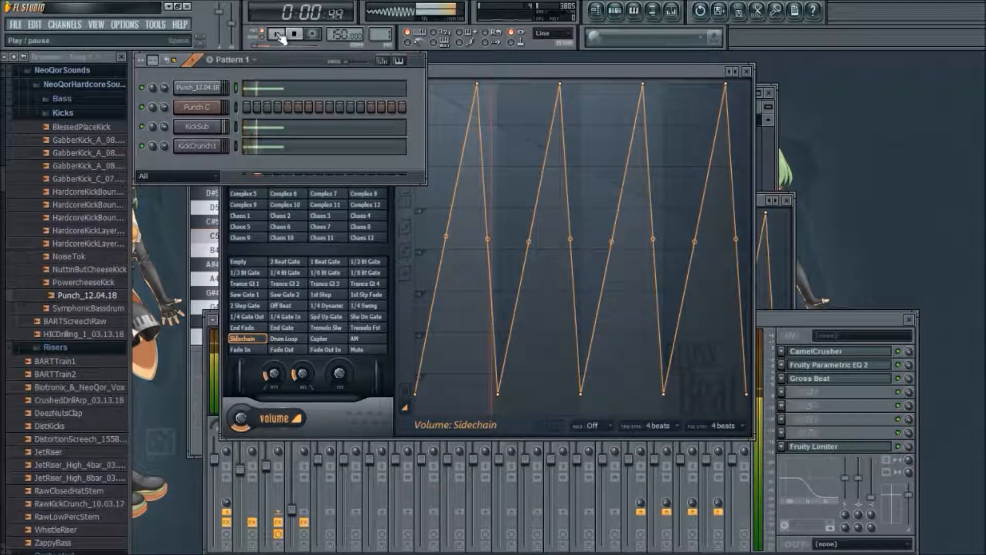
{"action": "left_click", "coordinate": [785, 322]}
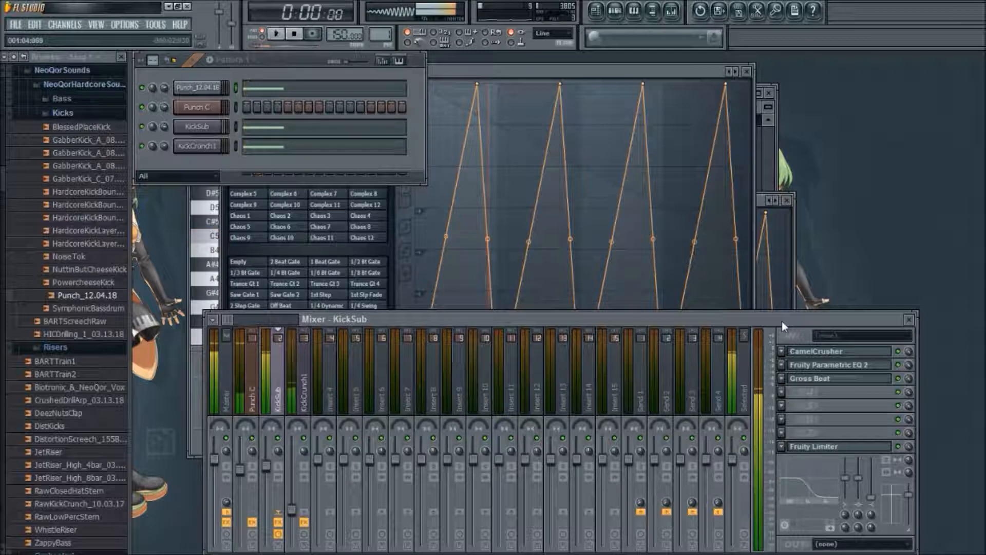
{"action": "key", "text": "space"}
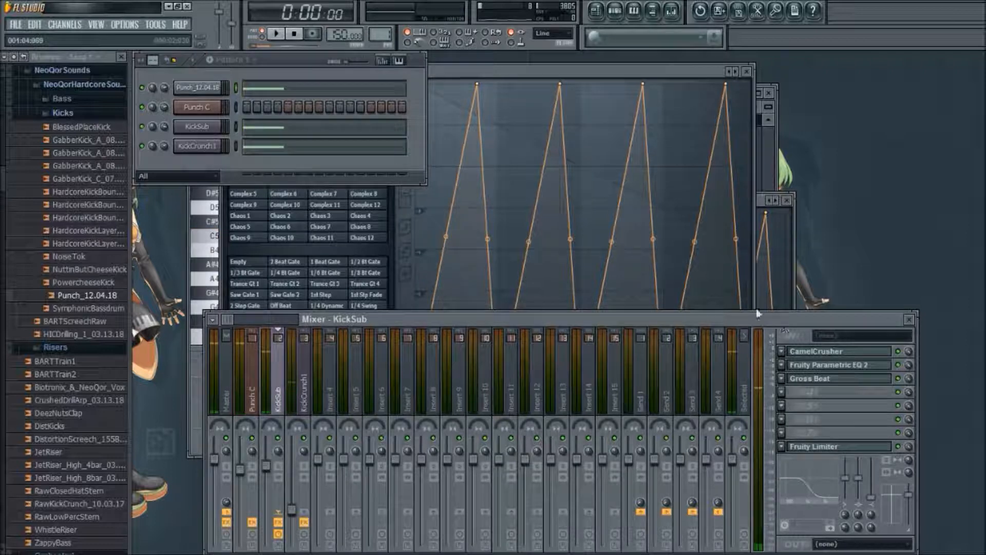
- Route the KickCrunch1 mixer track to Insert 4 and select Insert 4
{"action": "left_click", "coordinate": [305, 395]}
{"action": "left_click", "coordinate": [336, 515]}
{"action": "left_click", "coordinate": [281, 395]}
{"action": "left_click", "coordinate": [306, 396]}
{"action": "left_click", "coordinate": [330, 396]}
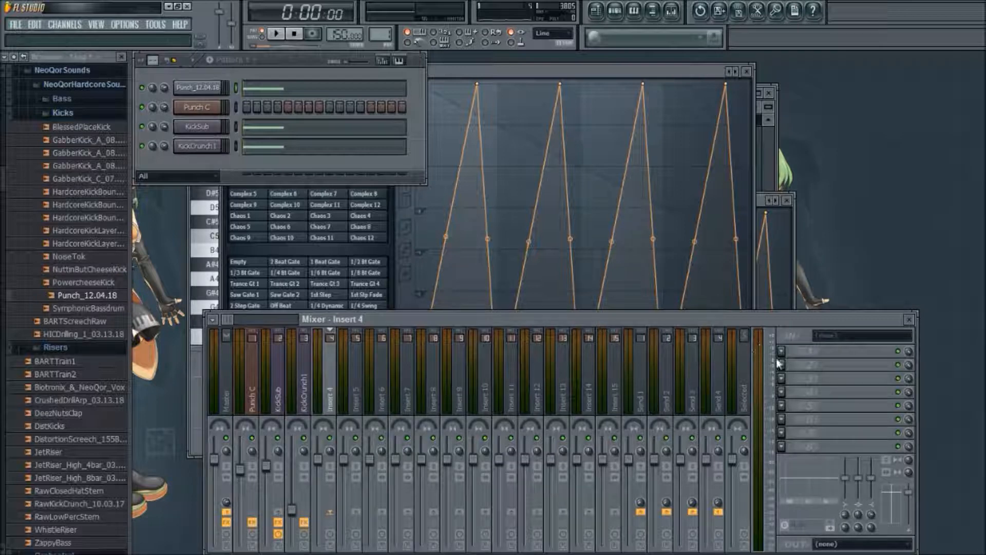
- Load Fruity Delay Bank on Insert 4, with a low-pass feedback filter and ping-pong feedback mode
{"action": "left_click", "coordinate": [887, 156]}
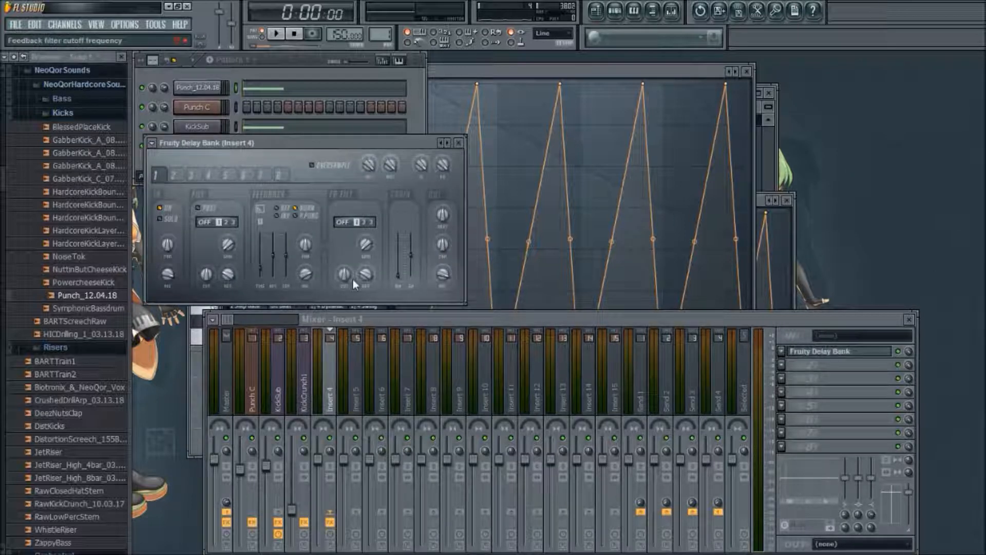
{"action": "left_click_drag", "start_coordinate": [344, 229], "coordinate": [345, 224]}
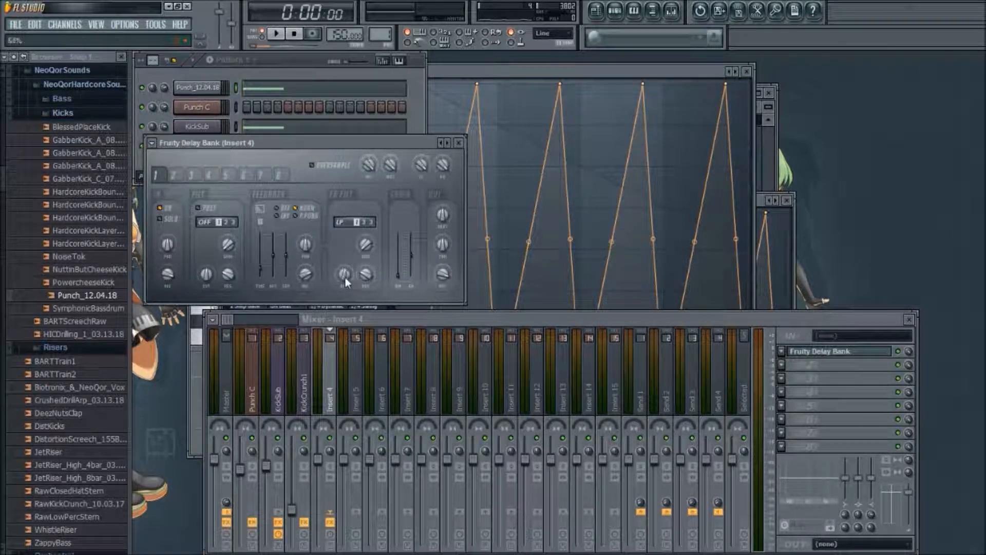
{"action": "left_click", "coordinate": [307, 218]}
- During playback, set the delay's feedback volume to about 42% and lower its dry level; rename Insert 4 as DelaySend
{"action": "left_click", "coordinate": [279, 36]}
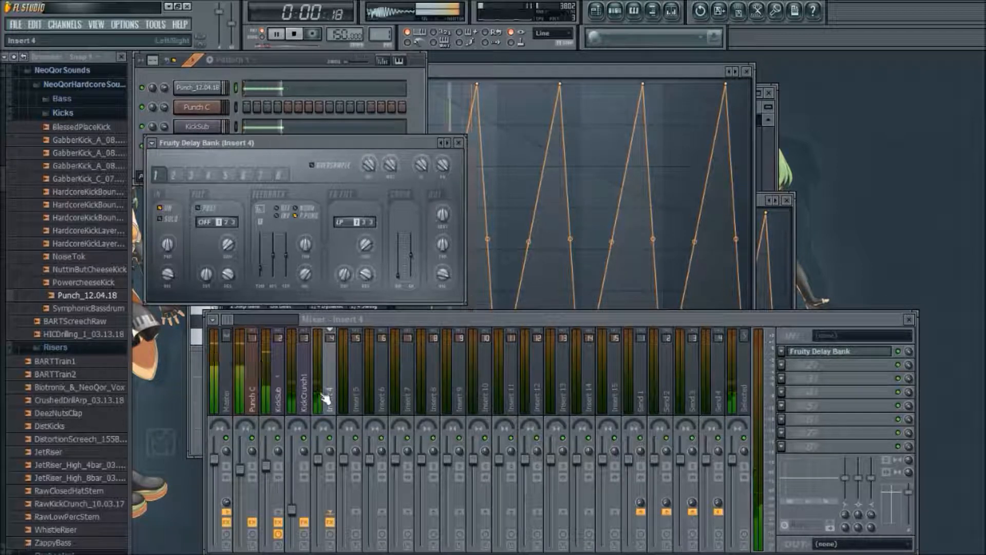
{"action": "left_click_drag", "start_coordinate": [306, 272], "coordinate": [306, 276]}
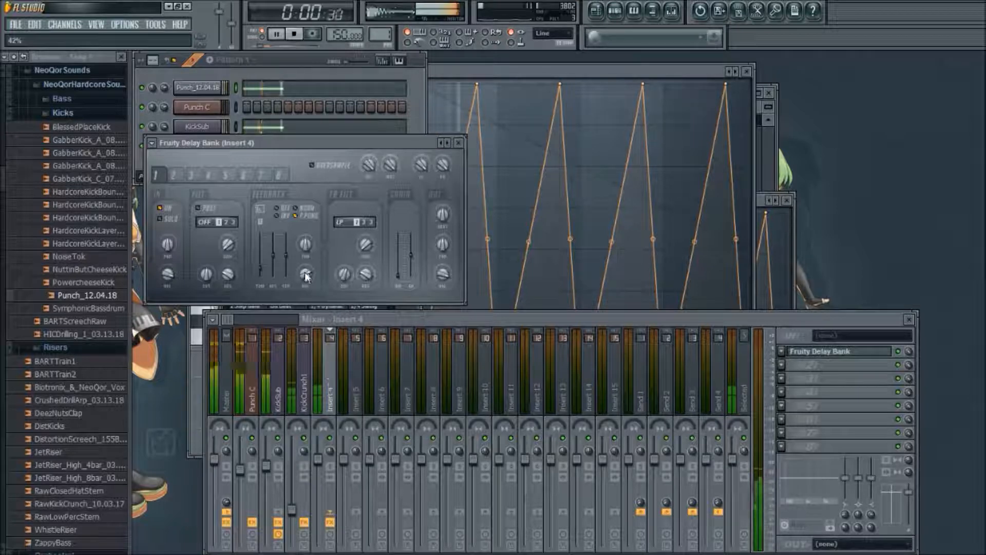
{"action": "mouse_move", "coordinate": [370, 167]}
{"action": "left_mouse_down"}
{"action": "mouse_move", "coordinate": [371, 177]}
{"action": "mouse_move", "coordinate": [370, 168]}
{"action": "left_mouse_up"}
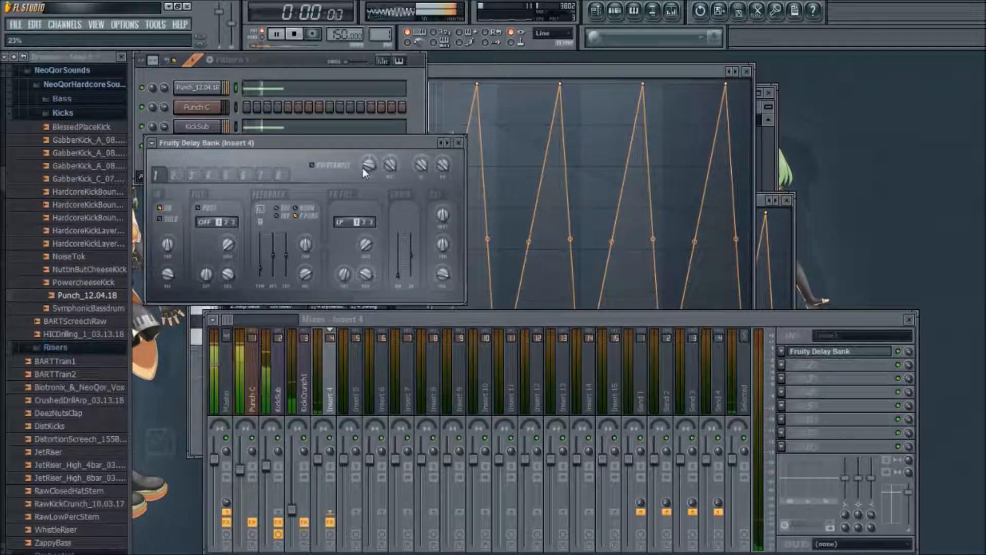
{"action": "key", "text": "space"}
{"action": "left_click", "coordinate": [308, 398]}
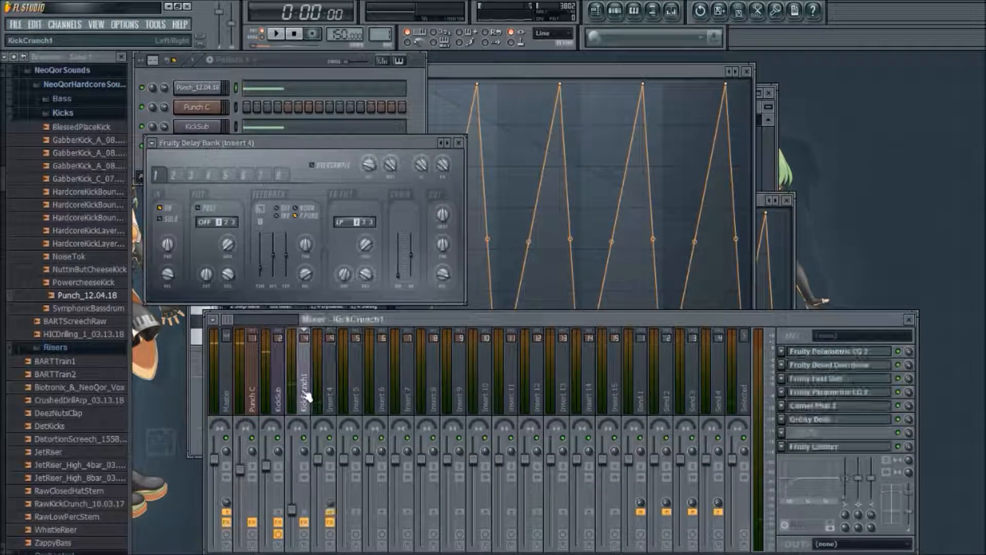
{"action": "left_click", "coordinate": [334, 401]}
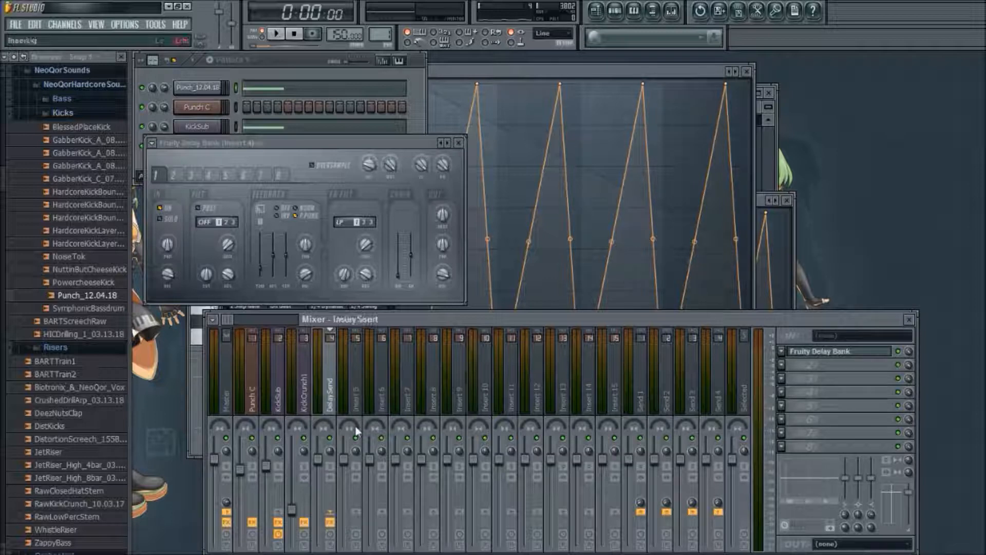
- Set up Insert 5 as Reverbsend using Fruity Reeverb 2 with its dry level at minimum, and route KickCrunch1 to it
{"action": "left_click", "coordinate": [354, 378]}
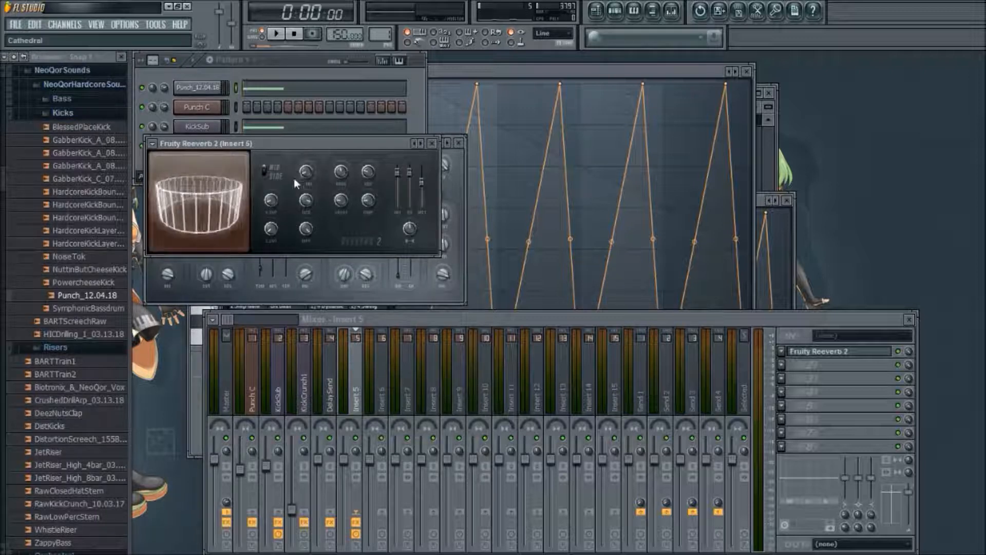
{"action": "left_click_drag", "start_coordinate": [409, 189], "coordinate": [402, 208]}
{"action": "left_click", "coordinate": [360, 410]}
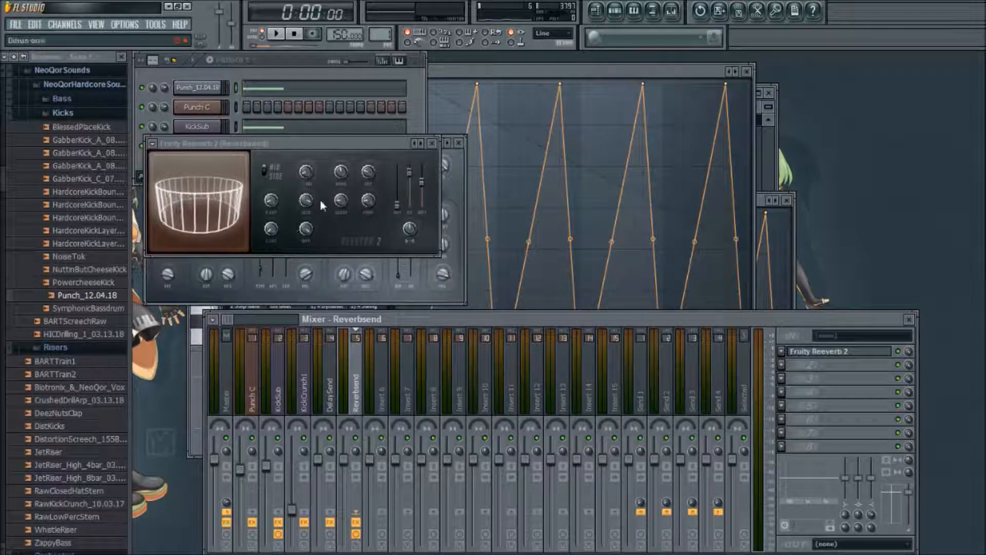
{"action": "left_click", "coordinate": [315, 403]}
{"action": "left_click", "coordinate": [355, 512]}
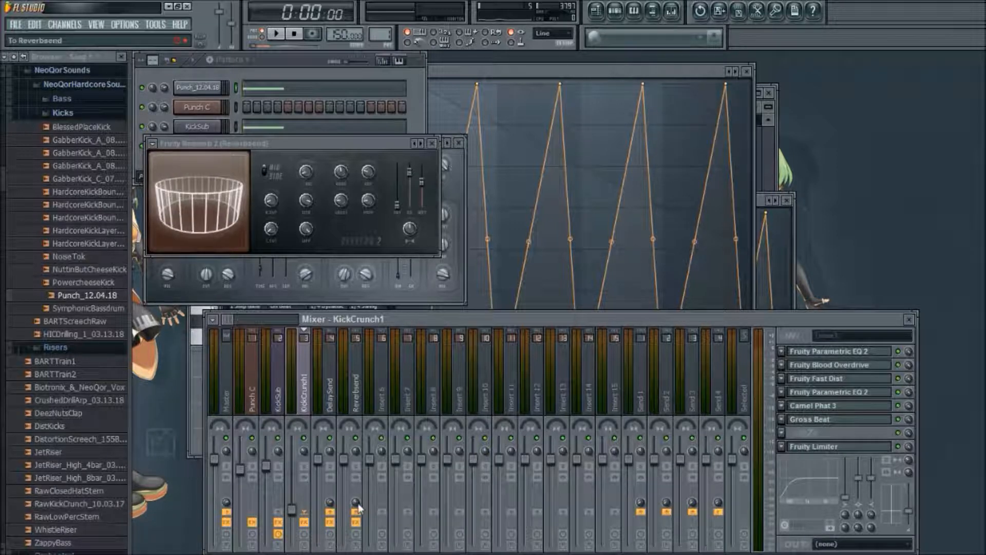
- Rebalance the layers during playback, lowering the Punch C fader to about -5.1 dB and KickSub to about -3.9 dB
{"action": "left_click", "coordinate": [282, 36]}
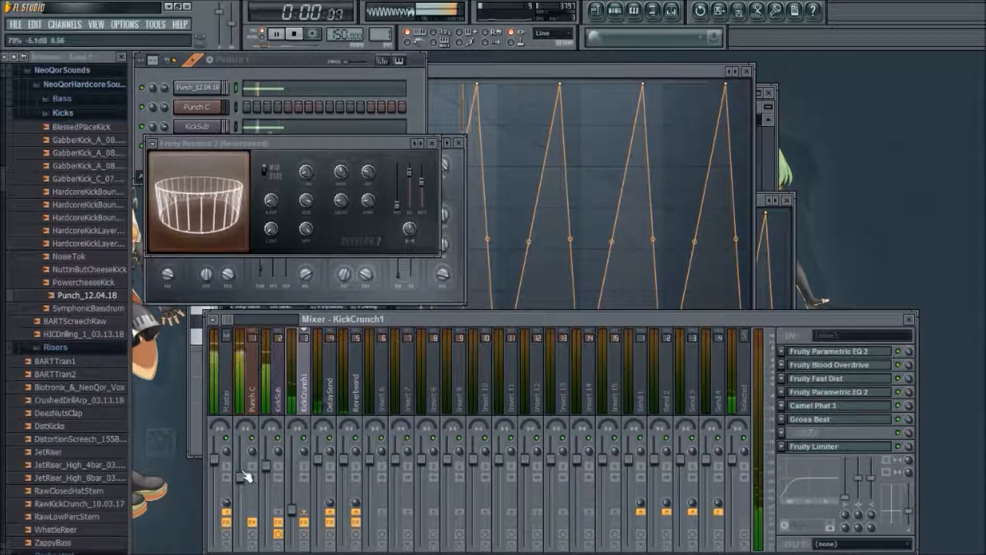
{"action": "left_click_drag", "start_coordinate": [268, 469], "coordinate": [268, 472]}
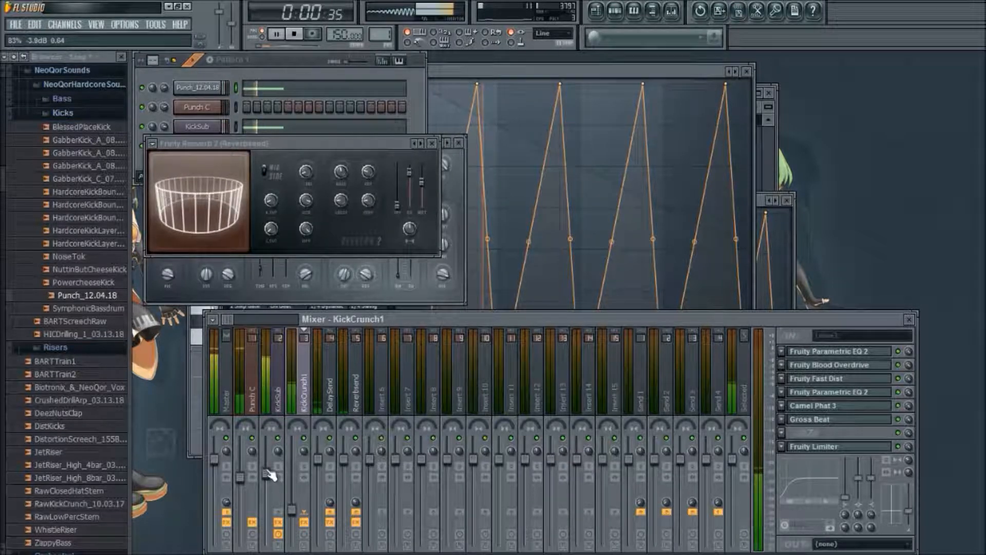
{"action": "left_click", "coordinate": [295, 34]}
- Extend KickCrunch1's melody to four C3 beat notes in bar 1 and four D#3 beat notes in bar 2
{"action": "left_click", "coordinate": [226, 62]}
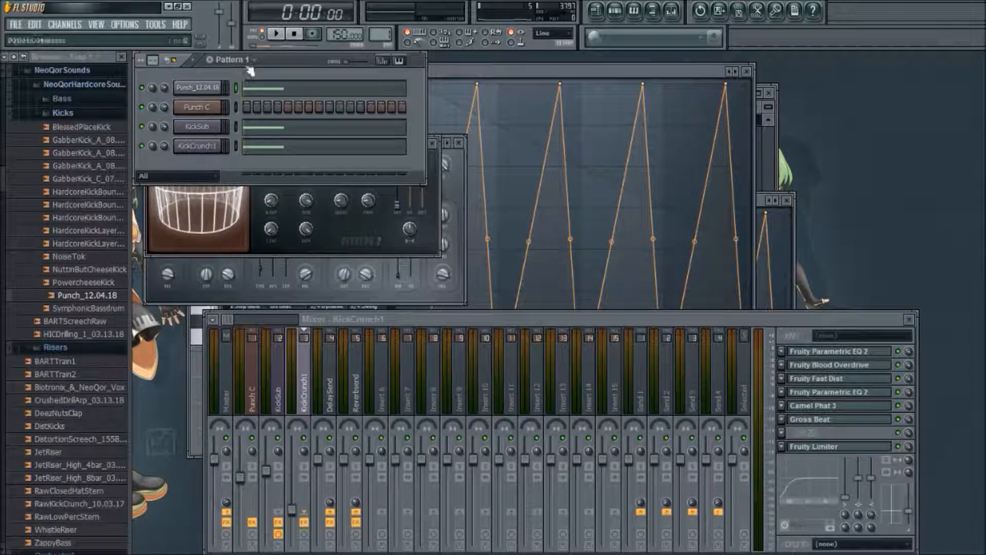
{"action": "left_click", "coordinate": [271, 146]}
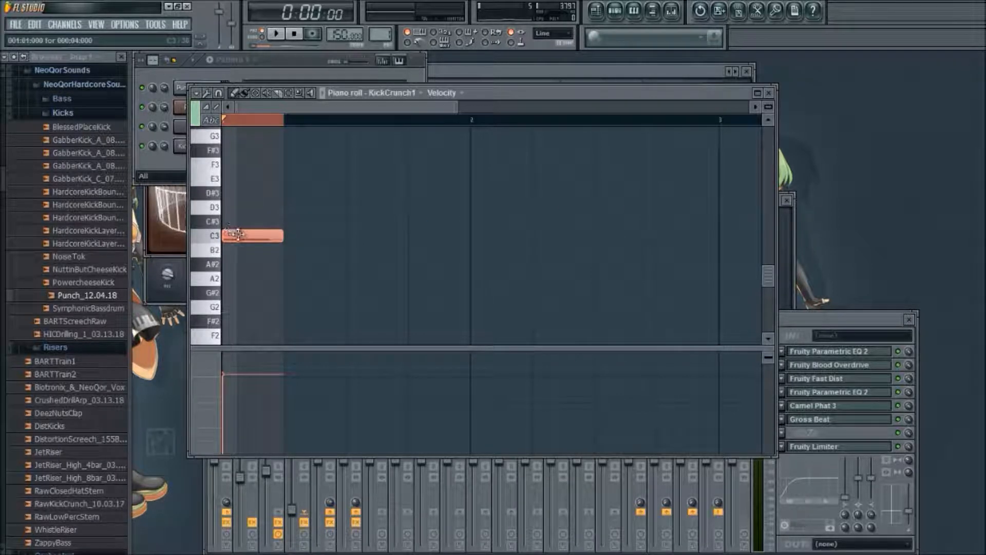
{"action": "left_click_drag", "start_coordinate": [238, 235], "coordinate": [429, 232]}
{"action": "key", "text": "ctrl+a"}
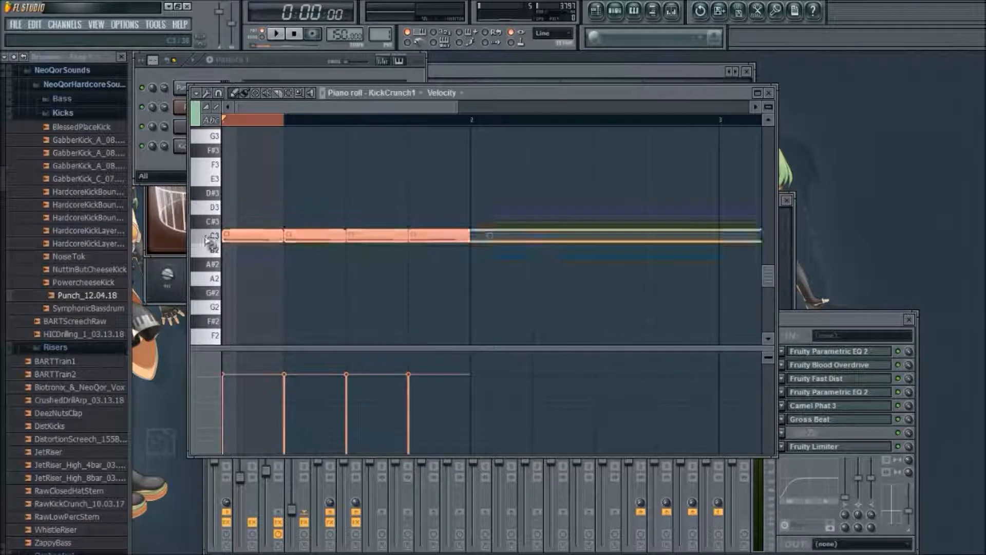
{"action": "mouse_move", "coordinate": [264, 235]}
{"action": "left_mouse_down"}
{"action": "mouse_move", "coordinate": [506, 204]}
{"action": "mouse_move", "coordinate": [501, 190]}
{"action": "left_mouse_up"}
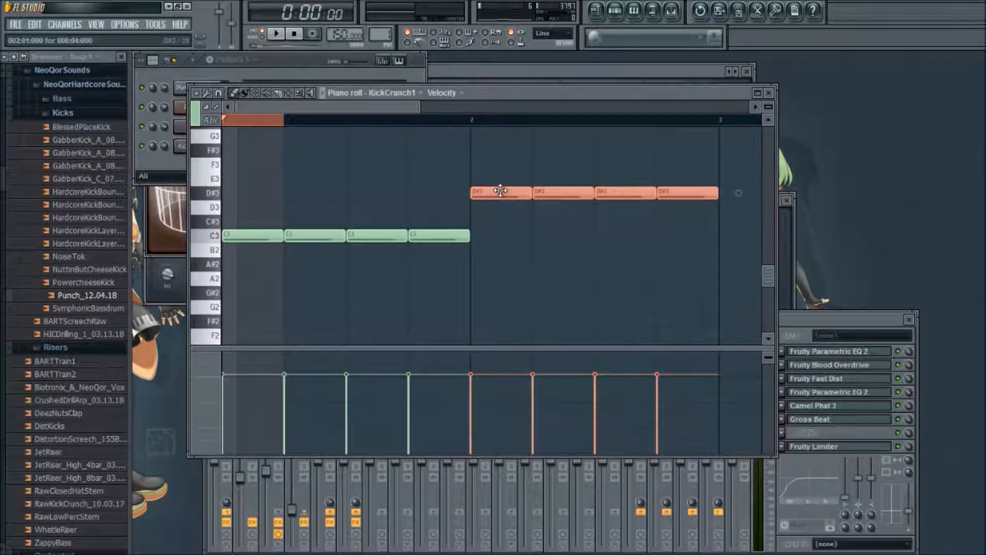
- Fill KickSub's piano roll with four one-beat C4 notes in bar 1 and four D#4 notes in bar 2
{"action": "left_click", "coordinate": [265, 63]}
{"action": "left_click", "coordinate": [262, 128]}
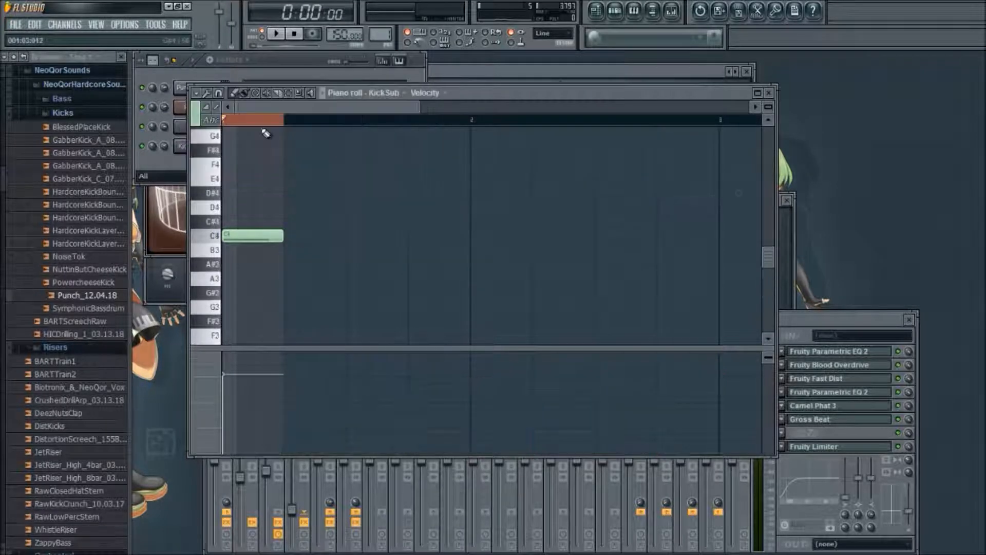
{"action": "mouse_move", "coordinate": [229, 235]}
{"action": "left_mouse_down"}
{"action": "mouse_move", "coordinate": [321, 236]}
{"action": "mouse_move", "coordinate": [293, 237]}
{"action": "left_mouse_up"}
{"action": "left_click", "coordinate": [349, 234]}
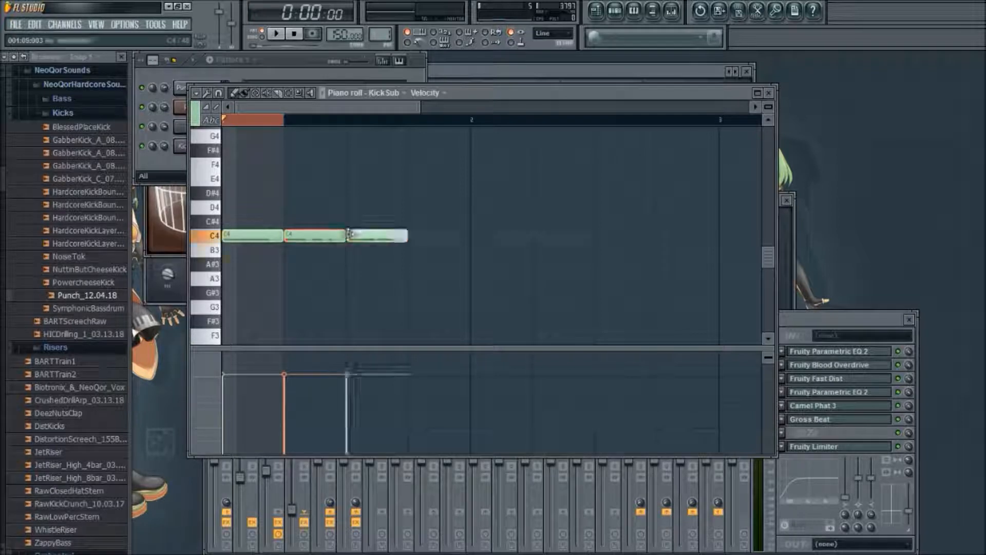
{"action": "left_click", "coordinate": [414, 235]}
{"action": "left_click", "coordinate": [477, 193]}
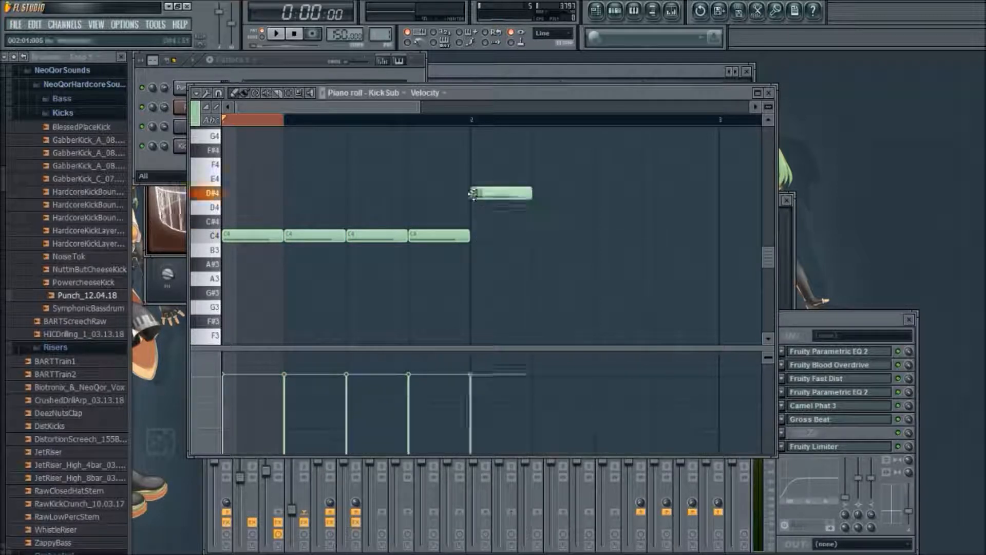
{"action": "left_click", "coordinate": [538, 194]}
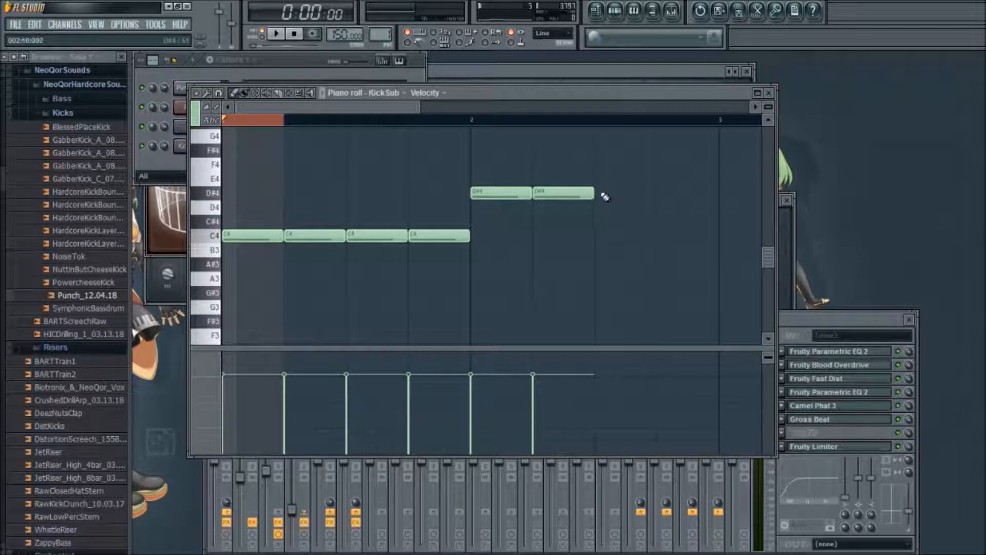
{"action": "left_click", "coordinate": [601, 194]}
{"action": "left_click", "coordinate": [663, 194]}
- Repeat Punch_12.04.18's C5 note on every beat across both bars in its piano roll
{"action": "left_click", "coordinate": [278, 69]}
{"action": "left_click", "coordinate": [269, 89]}
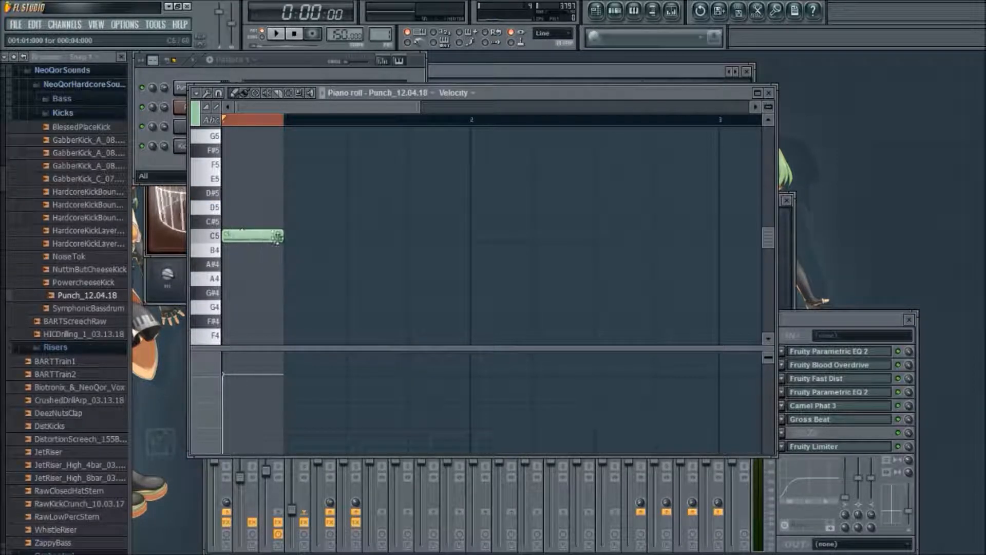
{"action": "mouse_move", "coordinate": [303, 238]}
{"action": "left_mouse_down"}
{"action": "mouse_move", "coordinate": [332, 237]}
{"action": "mouse_move", "coordinate": [310, 236]}
{"action": "left_mouse_up"}
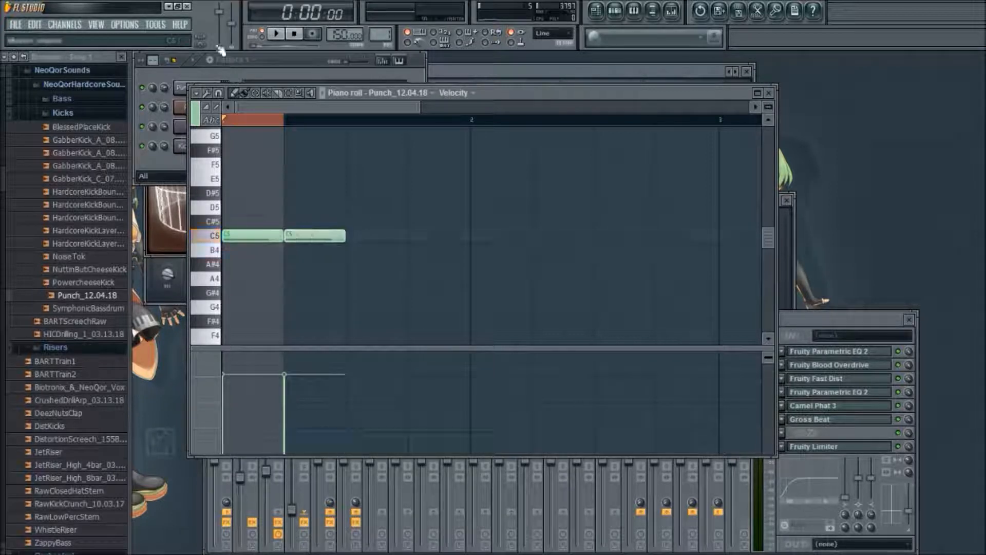
{"action": "left_click_drag", "start_coordinate": [359, 236], "coordinate": [651, 229]}
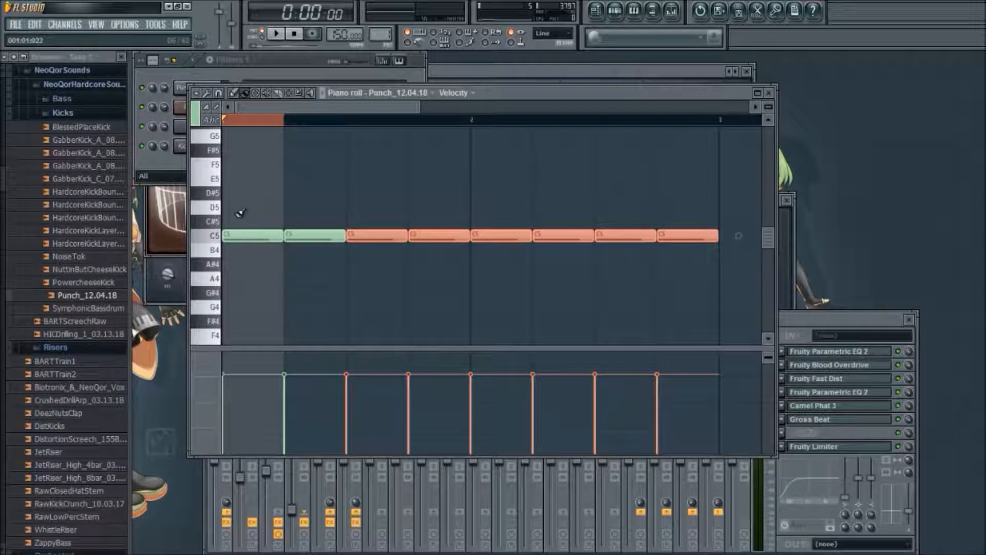
- Play the two-bar kick pattern to audition the pitch change across all layers
{"action": "left_click", "coordinate": [271, 61]}
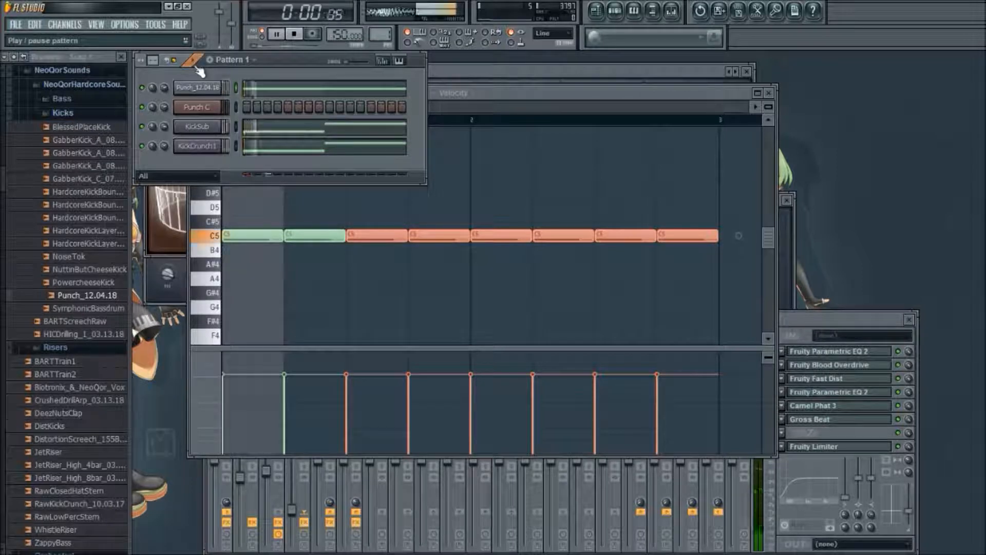
{"action": "key", "text": "space"}
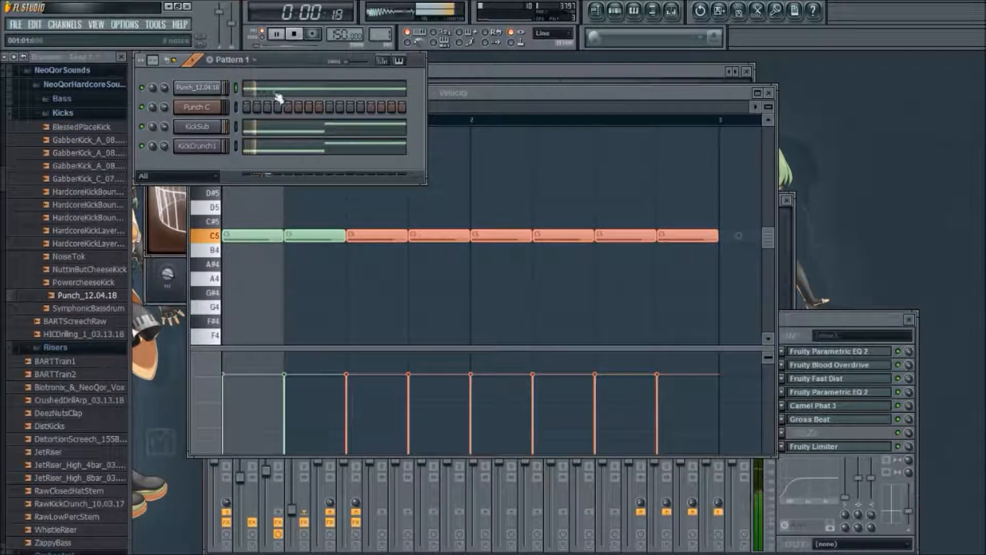
{"action": "left_click", "coordinate": [507, 89]}
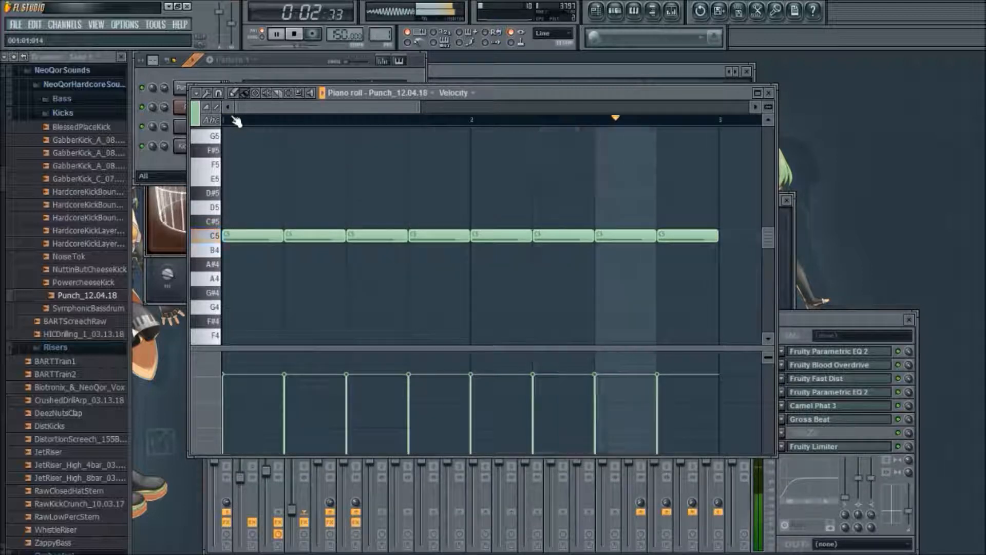
{"action": "left_click", "coordinate": [271, 64]}
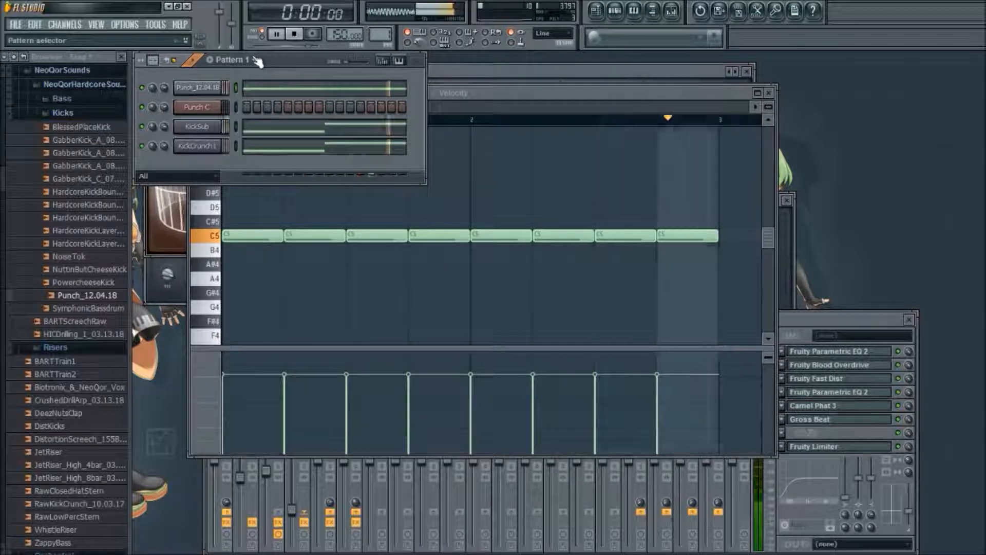
{"action": "key", "text": "space"}
- Audition lower pitches in KickSub's piano roll and move its four bar-2 notes down to G#3
{"action": "left_click", "coordinate": [340, 127]}
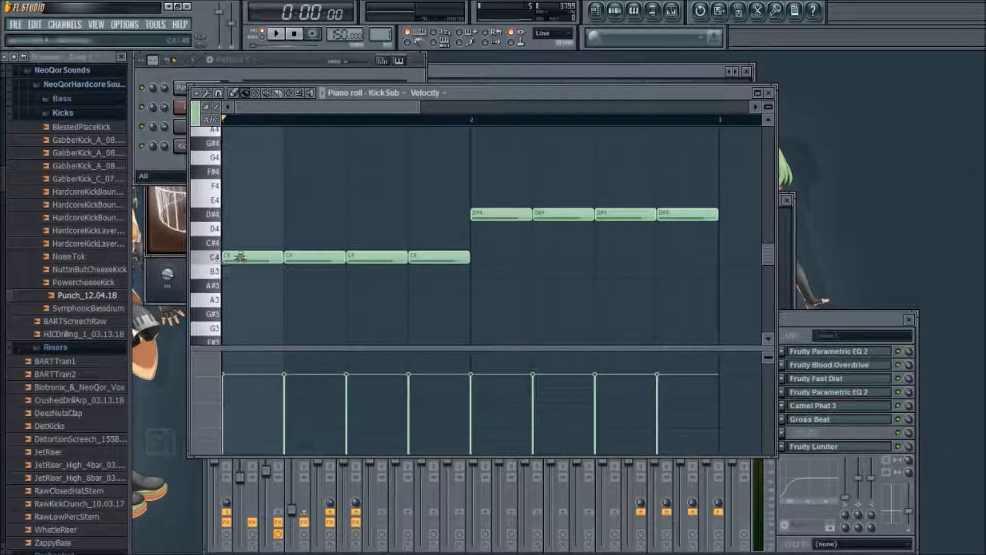
{"action": "left_click_drag", "start_coordinate": [216, 265], "coordinate": [222, 334]}
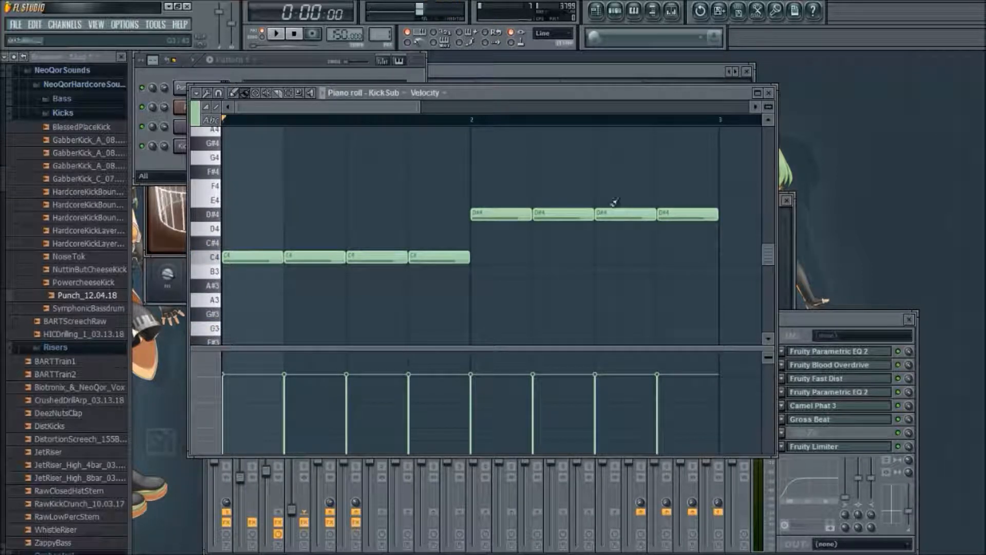
{"action": "left_click_drag", "start_coordinate": [490, 215], "coordinate": [771, 227]}
{"action": "left_click_drag", "start_coordinate": [490, 211], "coordinate": [484, 315]}
{"action": "right_click", "coordinate": [484, 216]}
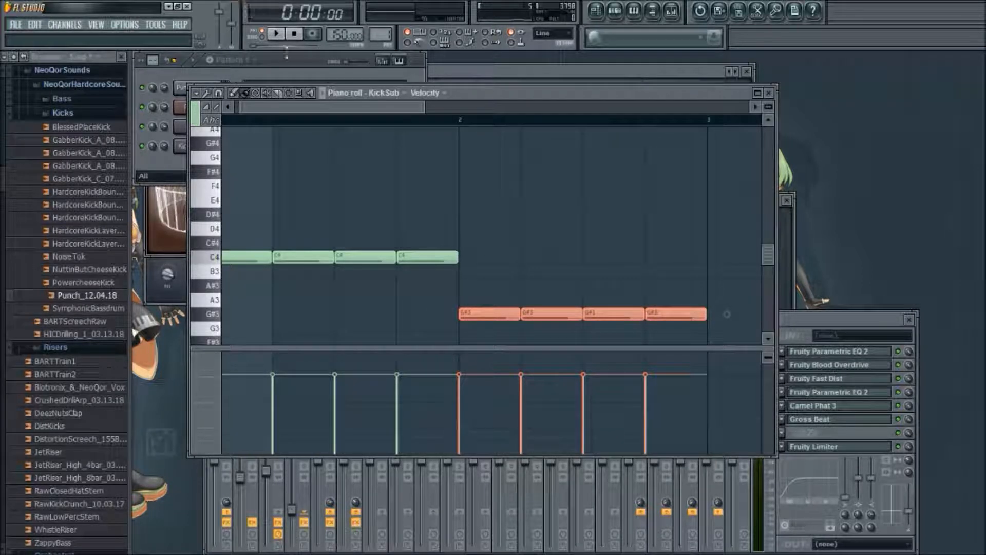
- Move KickCrunch1's four bar-2 notes down to G2 in its piano roll, auditioning G#2 along the way
{"action": "left_click", "coordinate": [289, 61]}
{"action": "left_click", "coordinate": [333, 152]}
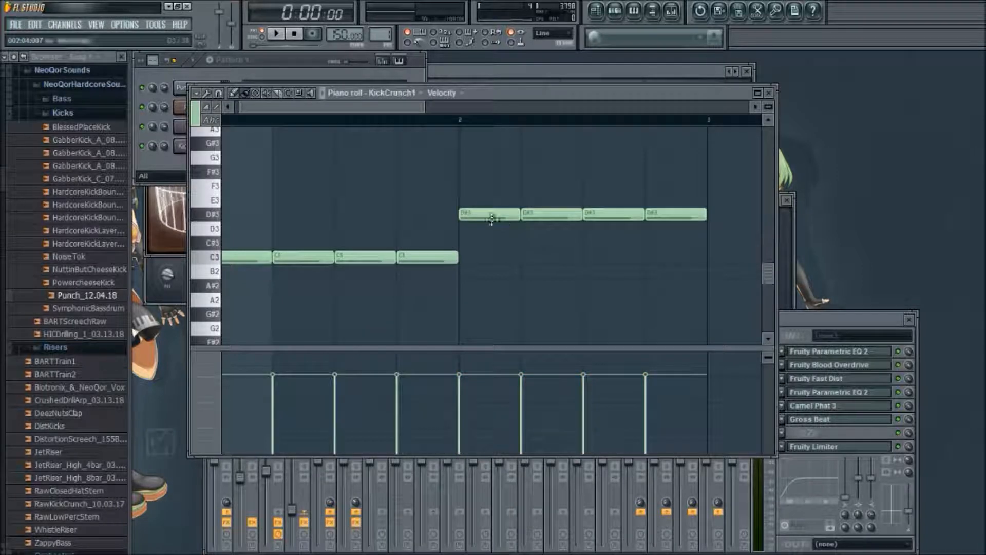
{"action": "left_click_drag", "start_coordinate": [476, 221], "coordinate": [684, 214]}
{"action": "left_click_drag", "start_coordinate": [495, 218], "coordinate": [461, 317]}
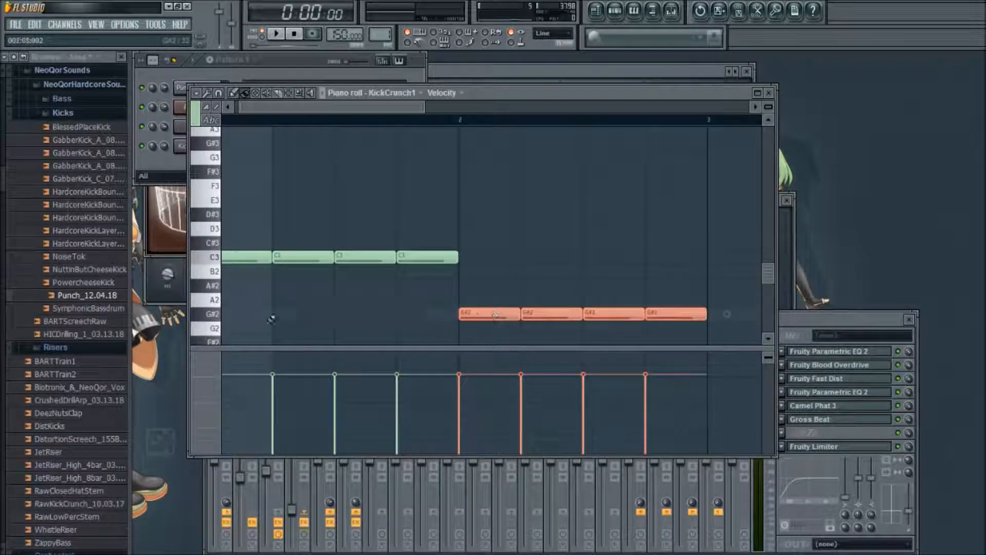
{"action": "left_click", "coordinate": [214, 316]}
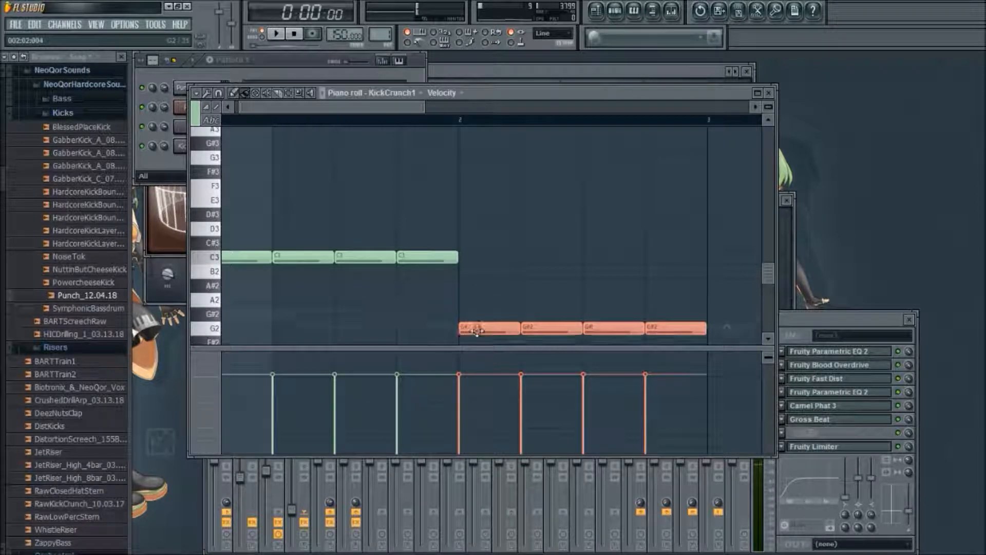
- Lower KickSub's four bar-2 notes to G3 in its piano roll
{"action": "left_click", "coordinate": [299, 62]}
{"action": "left_click", "coordinate": [304, 137]}
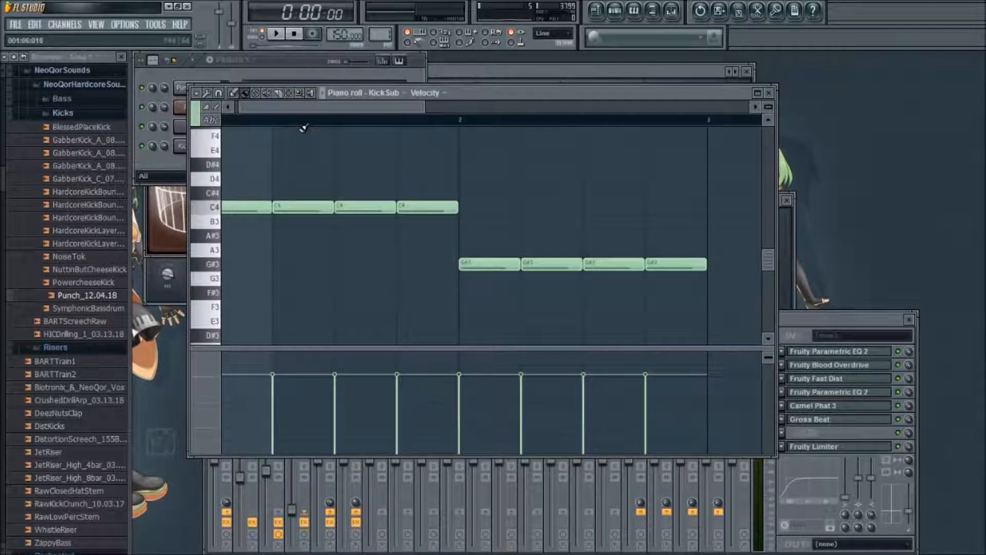
{"action": "double_click", "coordinate": [217, 266]}
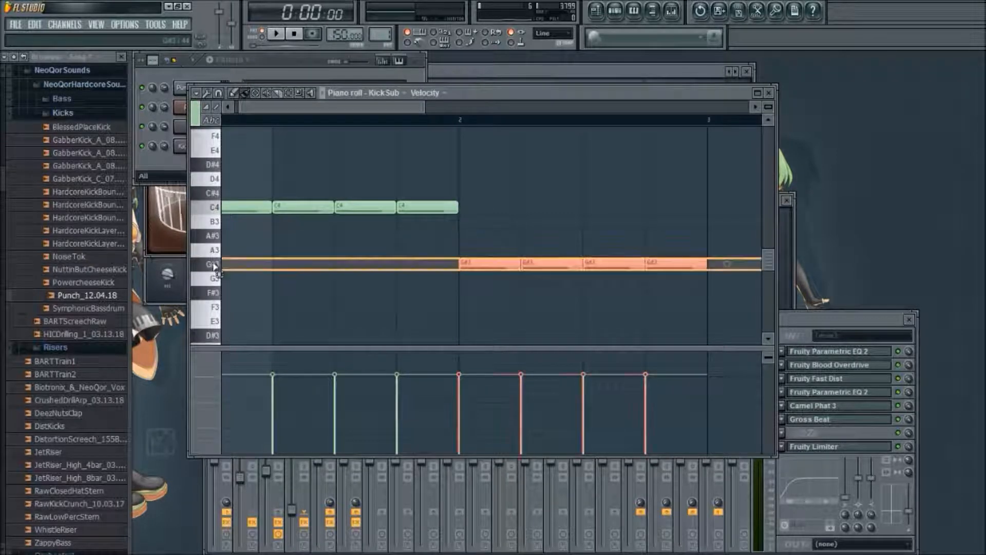
{"action": "left_click_drag", "start_coordinate": [489, 267], "coordinate": [490, 272]}
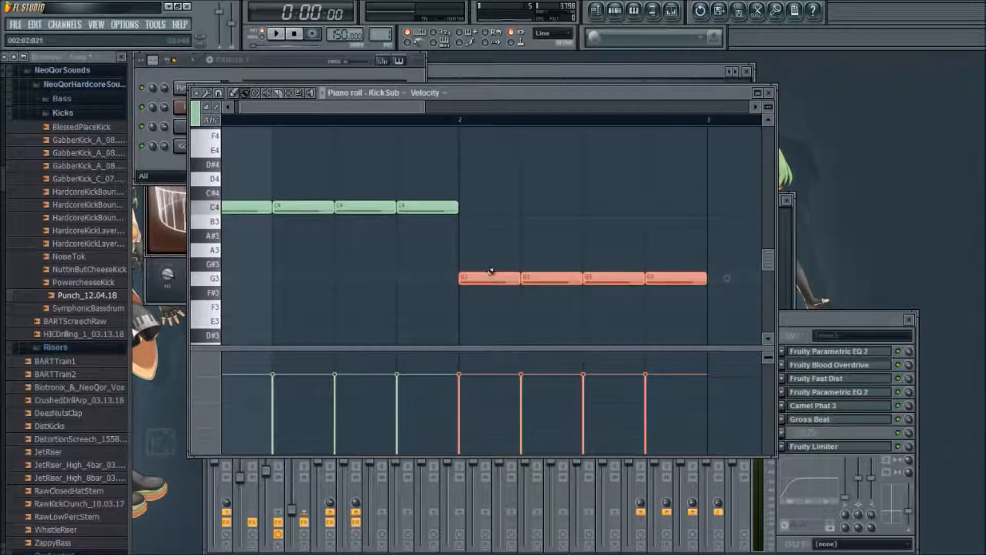
- Play the two-bar pattern and mute KickSub to hear the punch and KickCrunch1 layers without it
{"action": "left_click", "coordinate": [285, 61]}
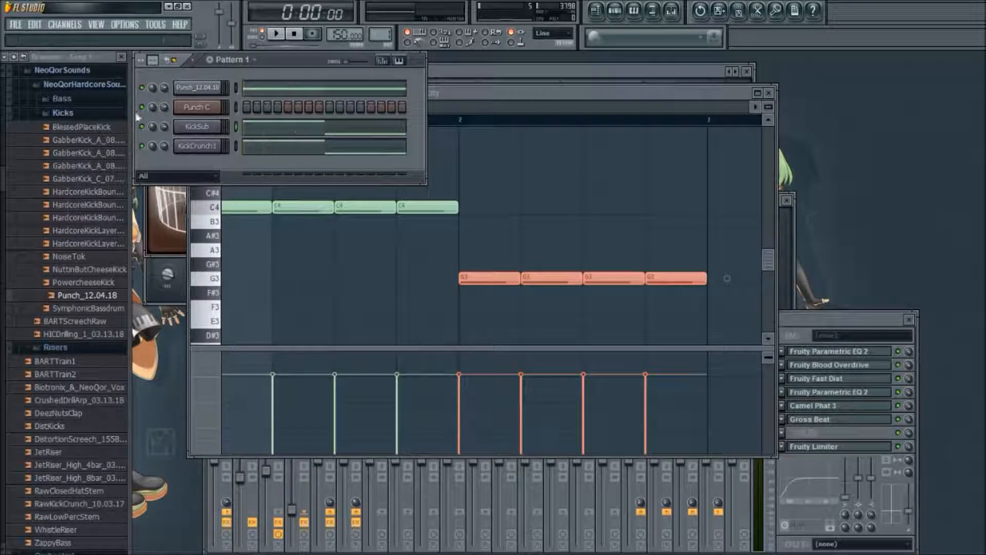
{"action": "left_click", "coordinate": [195, 62]}
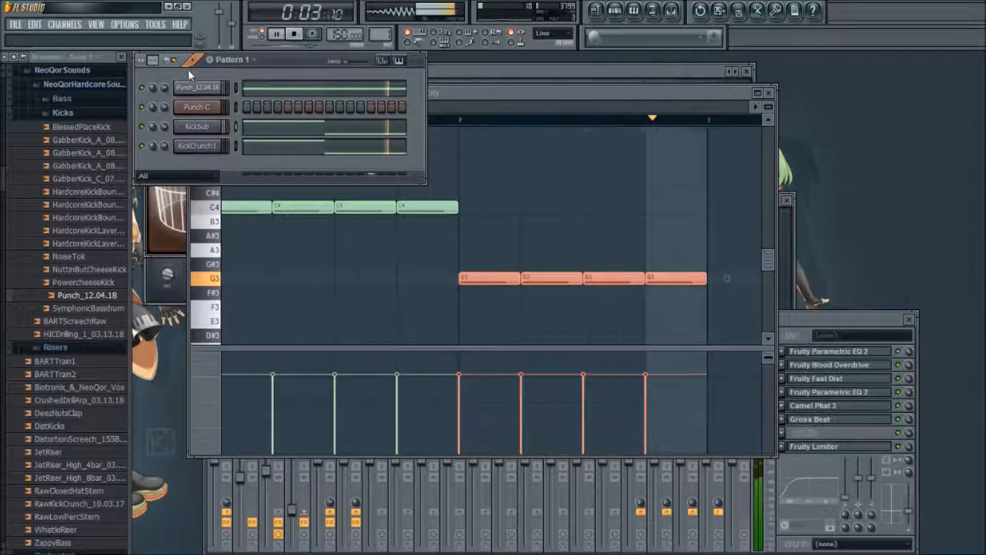
{"action": "left_click", "coordinate": [298, 148]}
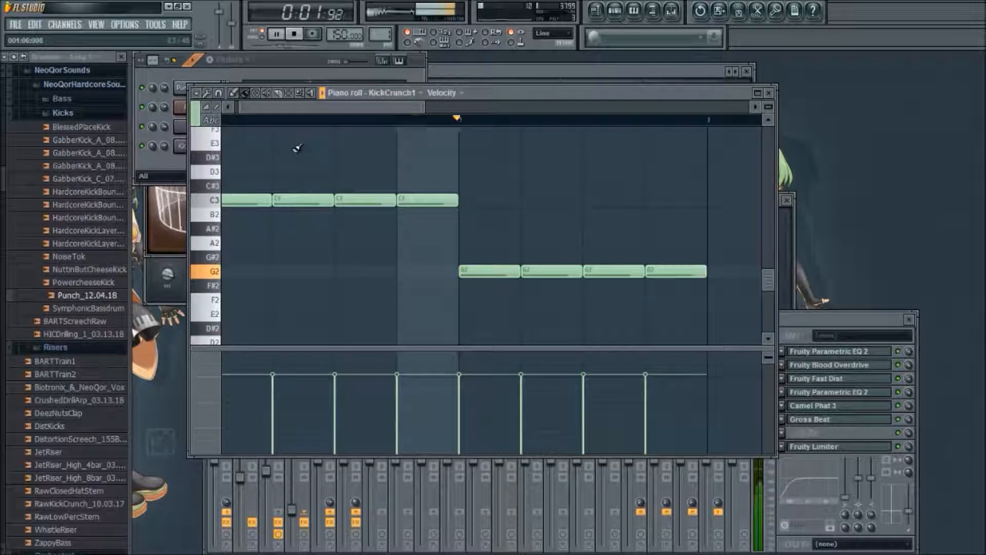
{"action": "left_click", "coordinate": [278, 67]}
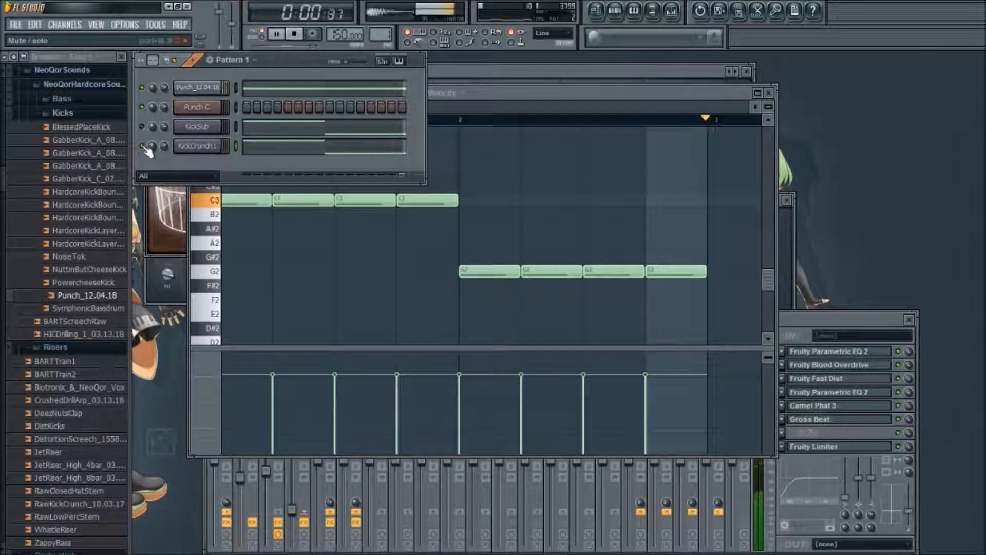
{"action": "key", "text": "space"}
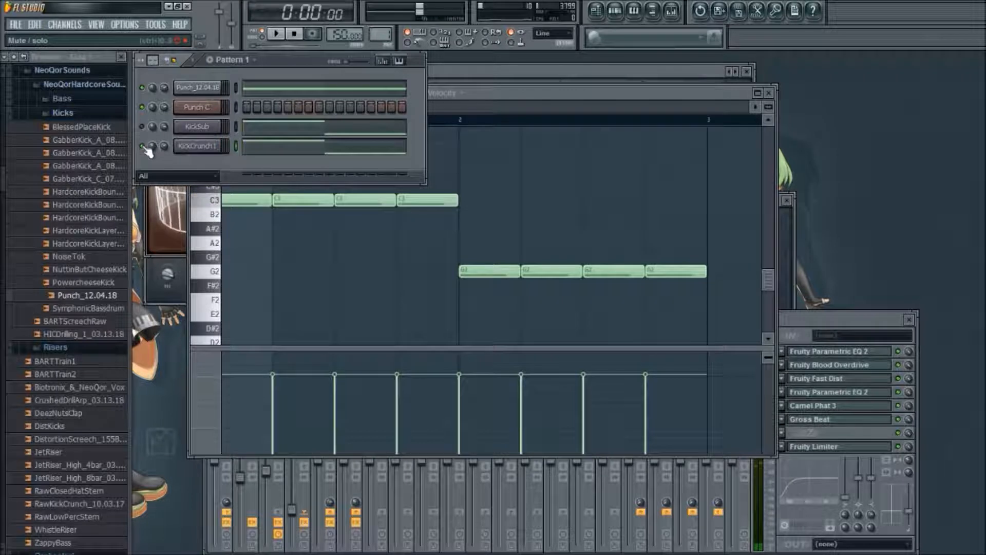
- Audition G2 on KickCrunch1 and inspect the 3x Osc oscillator settings behind its sound
{"action": "left_click", "coordinate": [215, 273]}
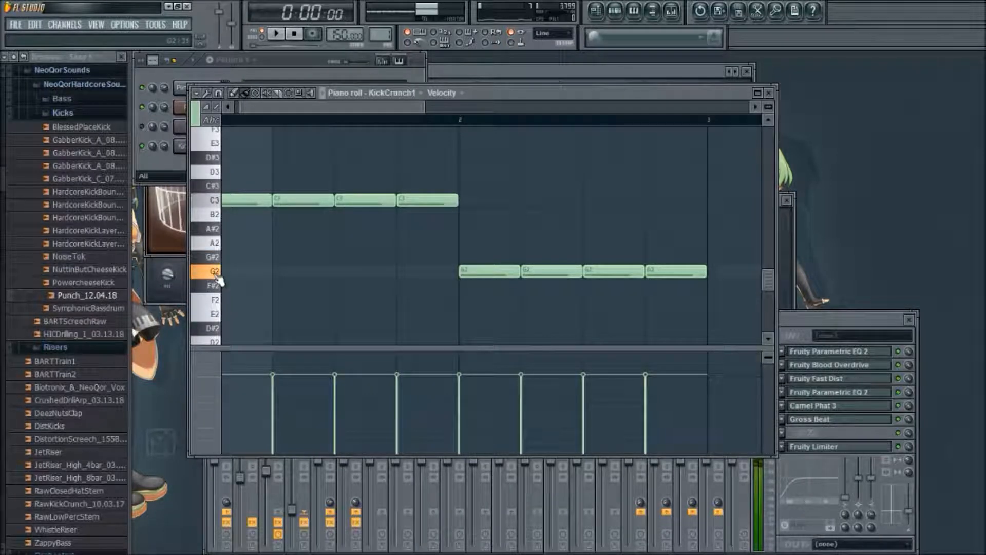
{"action": "left_click", "coordinate": [215, 273]}
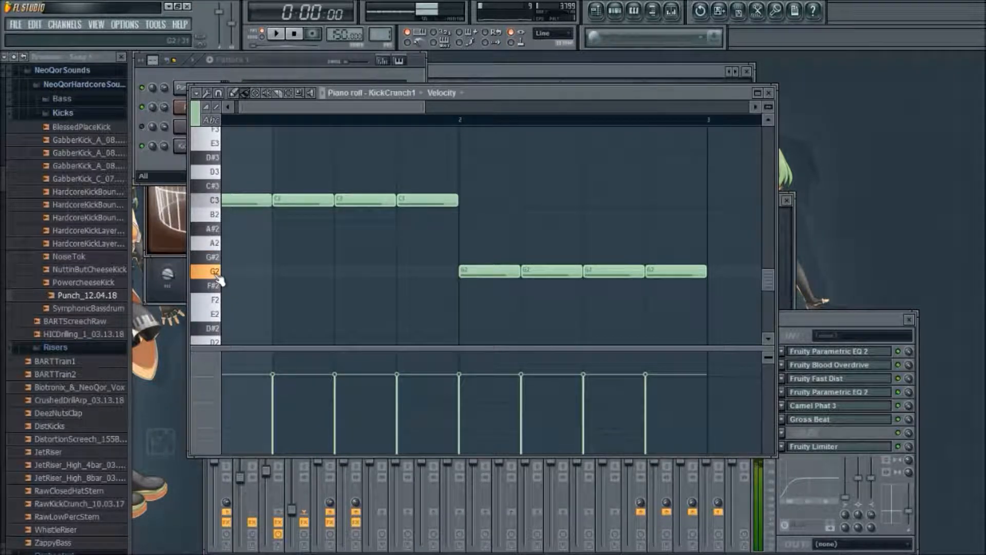
{"action": "left_click", "coordinate": [162, 166]}
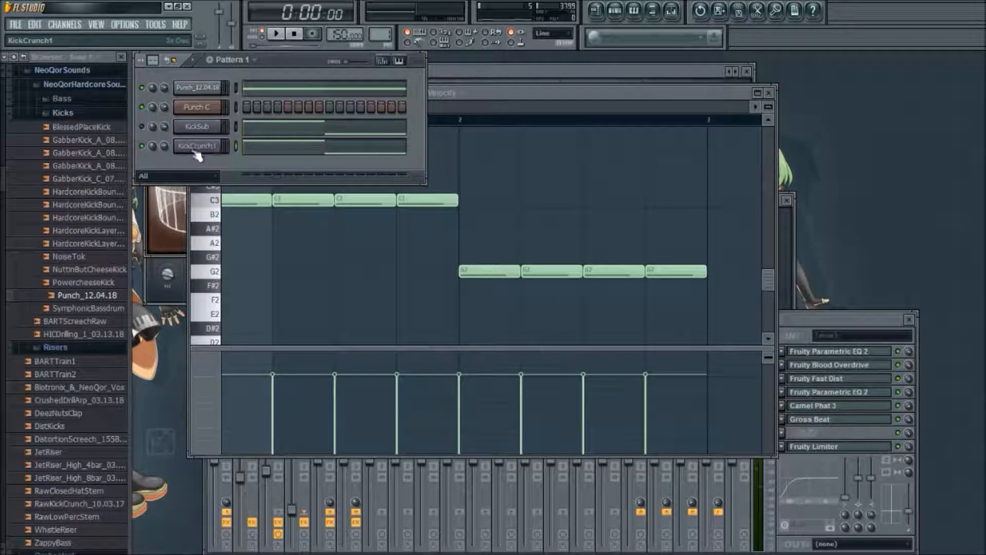
{"action": "left_click", "coordinate": [211, 148]}
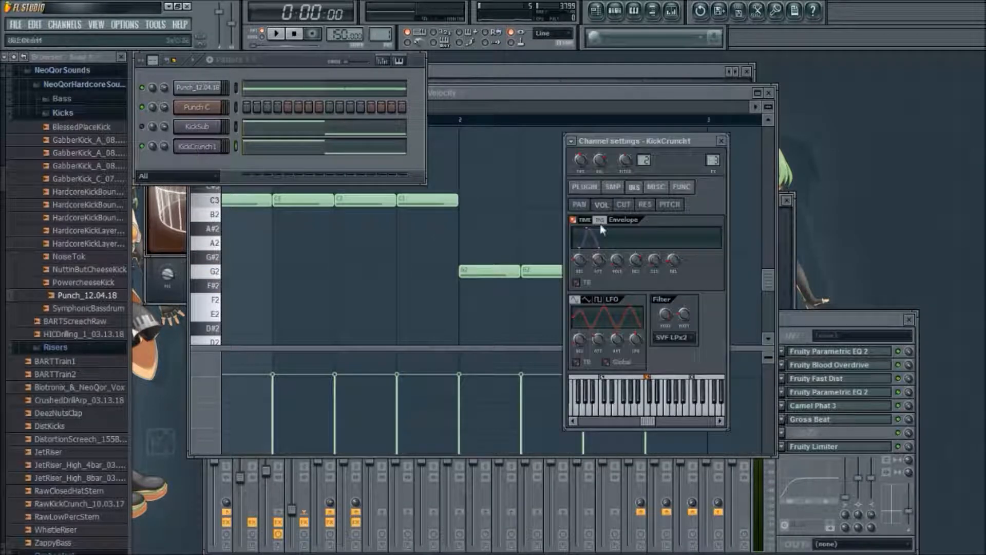
{"action": "left_click", "coordinate": [585, 187]}
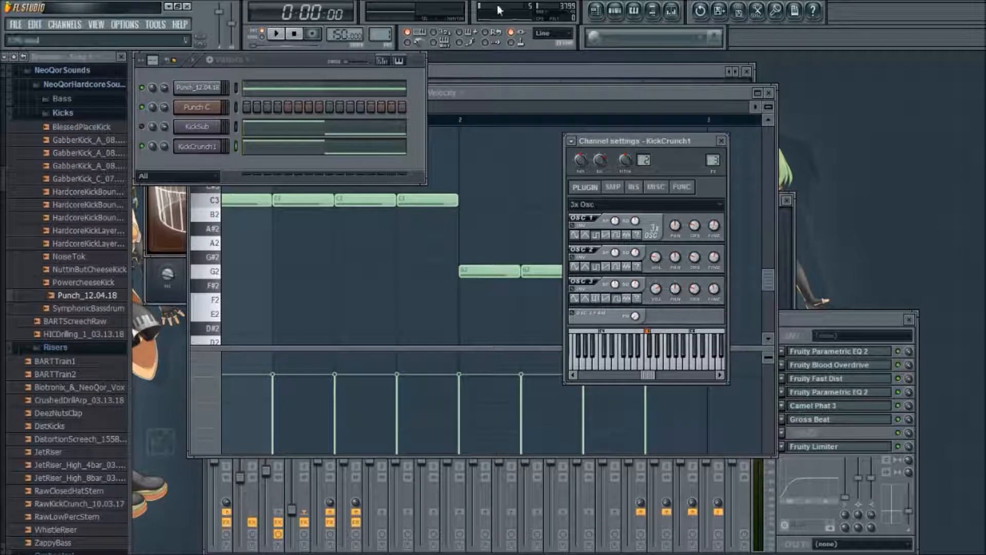
- Return to KickCrunch1's piano roll and audition D#2 as a lower pitch
{"action": "left_click", "coordinate": [508, 91]}
{"action": "left_click_drag", "start_coordinate": [247, 191], "coordinate": [476, 201], "text": "ctrl"}
{"action": "left_click", "coordinate": [376, 268], "text": "ctrl"}
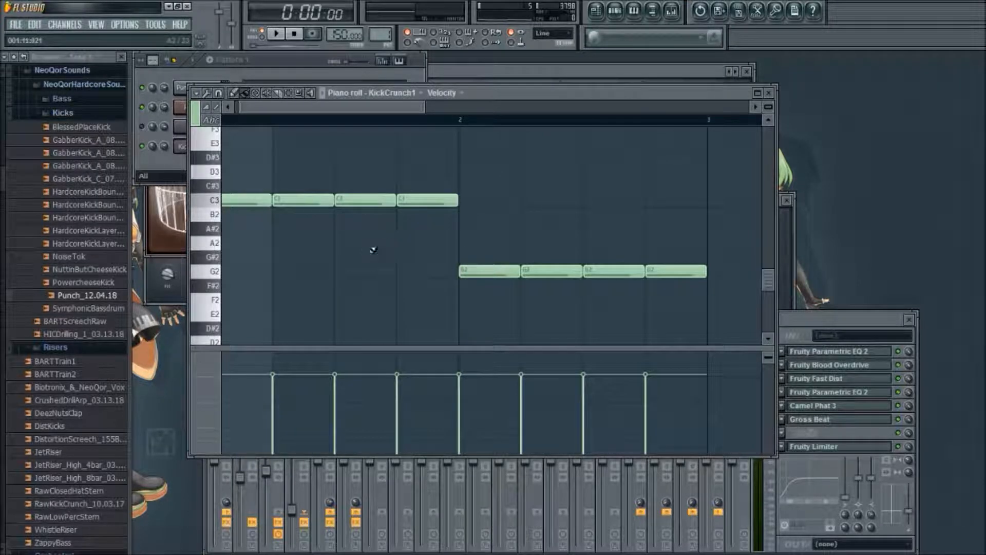
{"action": "left_click", "coordinate": [214, 334]}
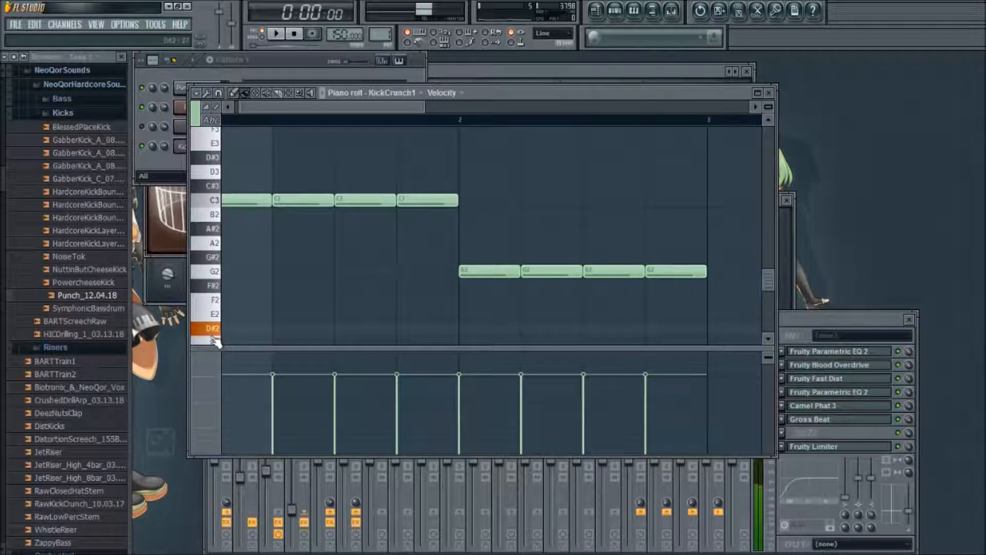
{"action": "left_click", "coordinate": [214, 334]}
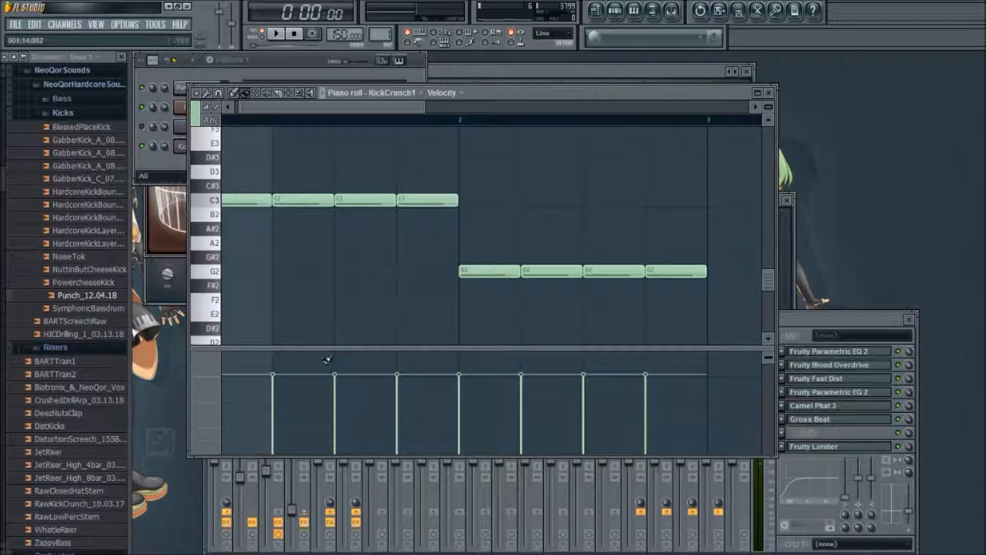
- Set the playback loop range to bar 1 in KickCrunch1's piano roll
{"action": "left_click_drag", "start_coordinate": [424, 107], "coordinate": [340, 109]}
{"action": "scroll", "coordinate": [330, 109], "scroll_direction": "down", "scroll_amount": 4}
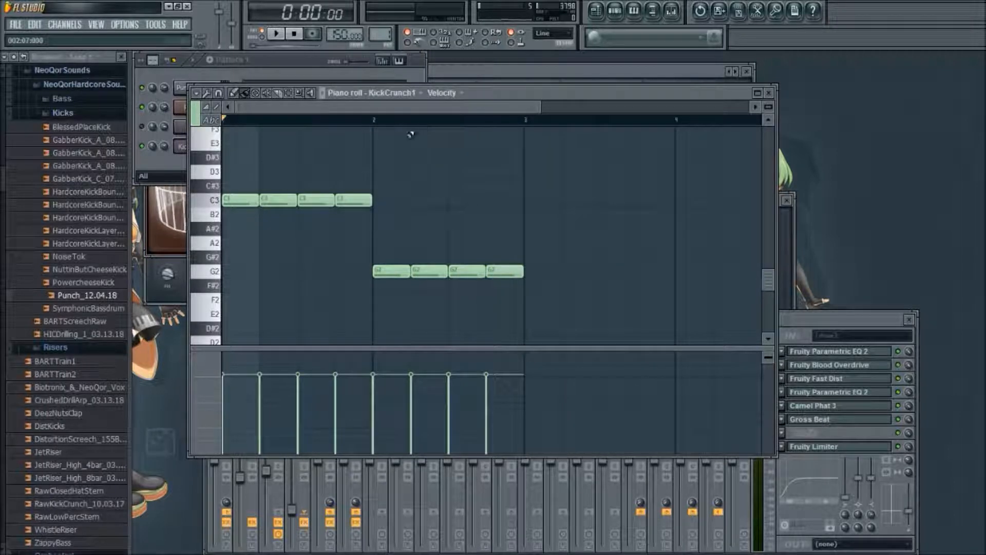
{"action": "left_click", "coordinate": [220, 120]}
{"action": "left_click", "coordinate": [221, 120]}
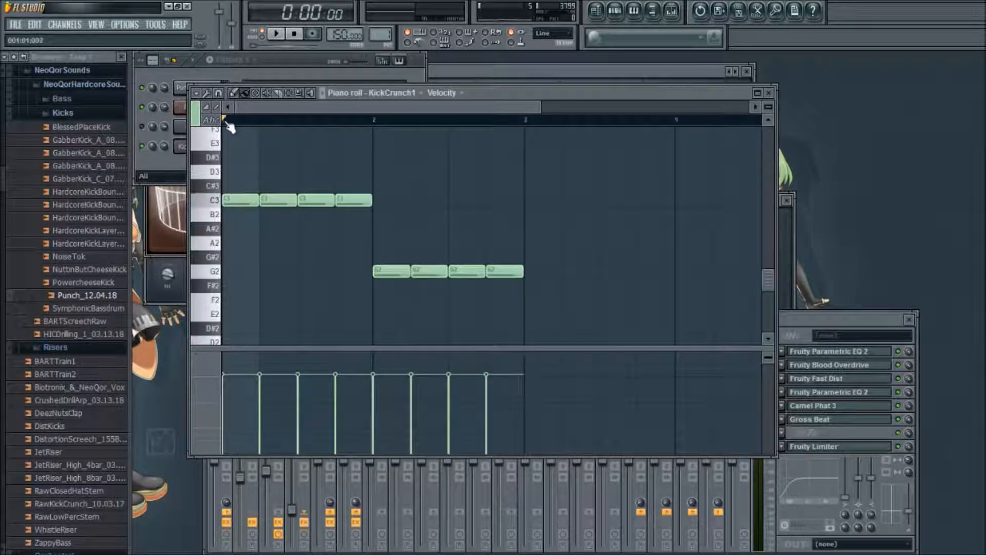
{"action": "left_click_drag", "start_coordinate": [226, 120], "coordinate": [372, 121]}
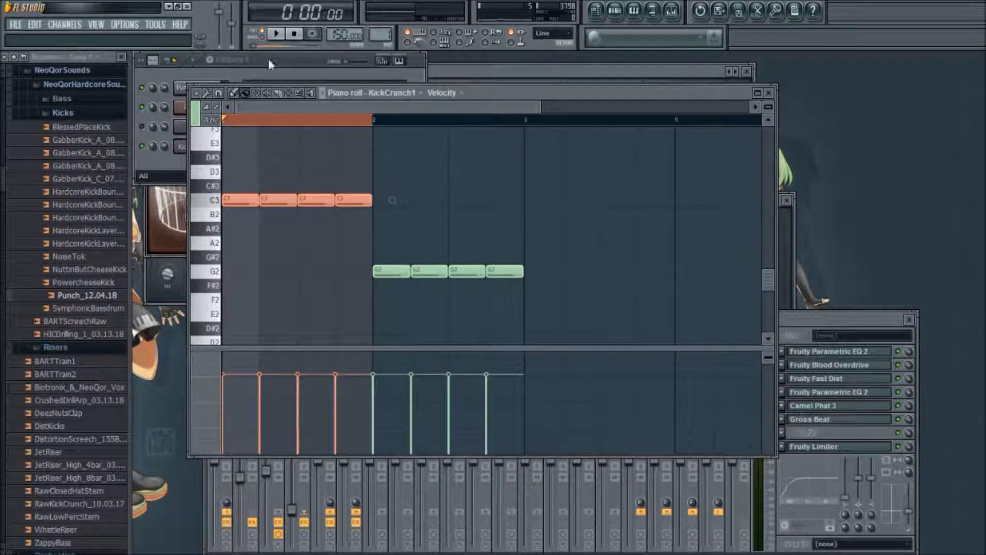
- Review the mixer effect chains of Punch C, KickCrunch1, DelaySend and Reverbsend
{"action": "left_click", "coordinate": [269, 64]}
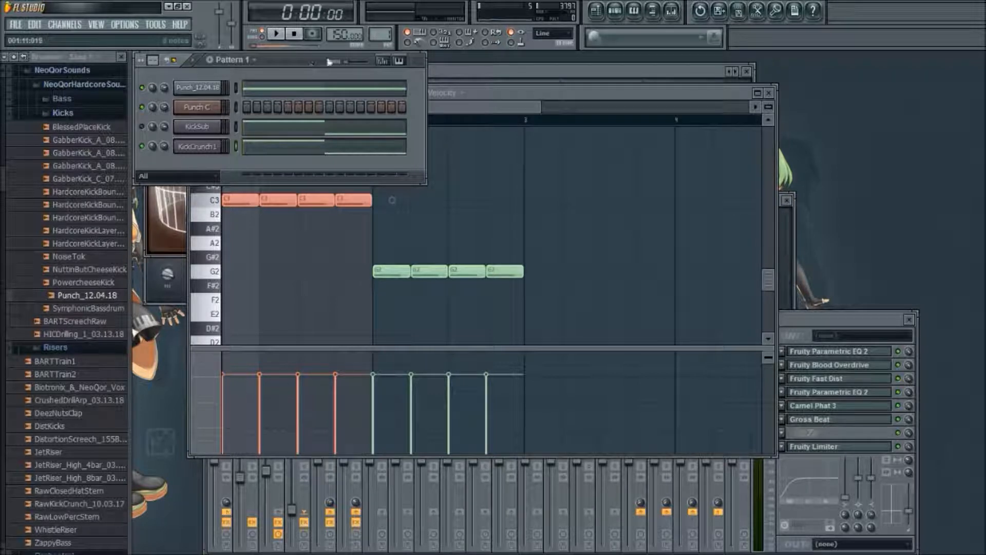
{"action": "left_click", "coordinate": [837, 319]}
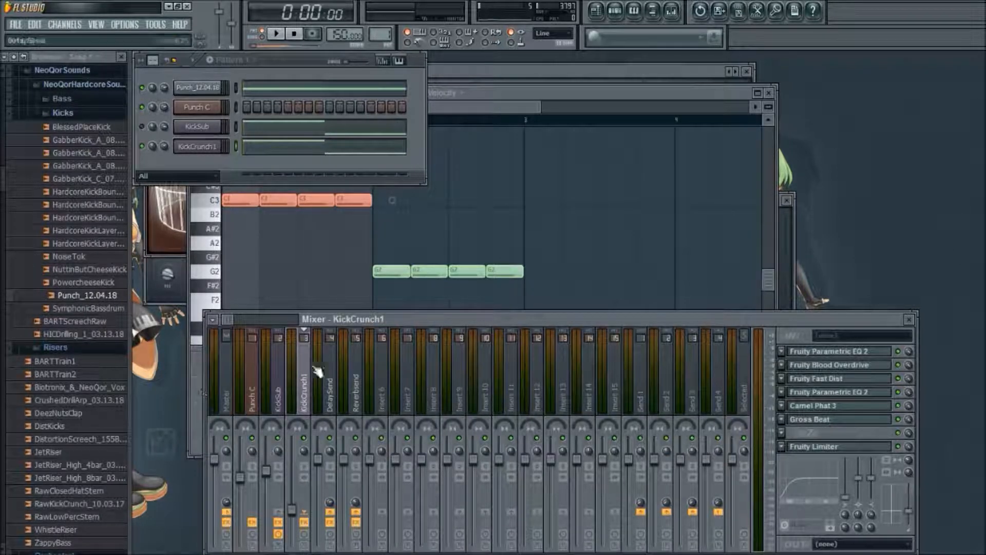
{"action": "left_click", "coordinate": [257, 405]}
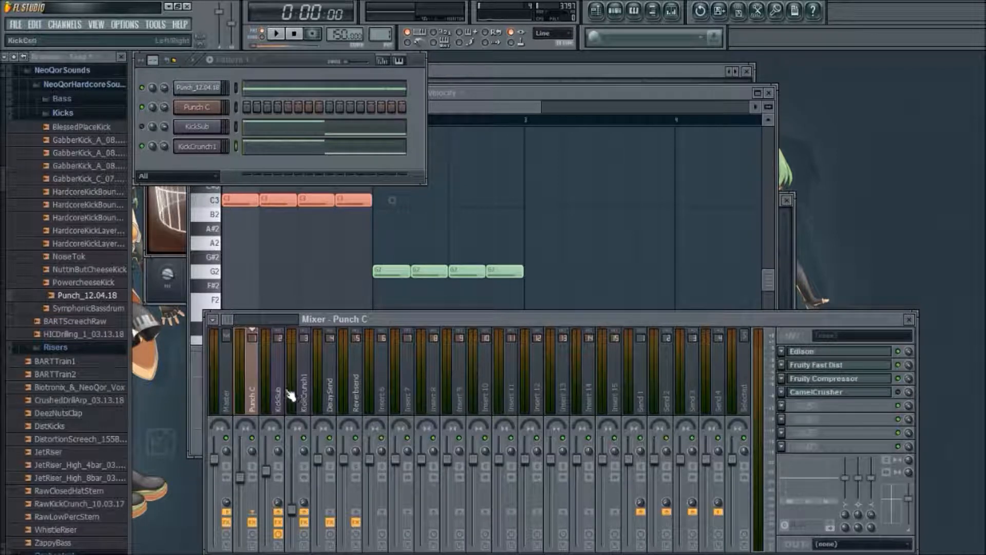
{"action": "left_click", "coordinate": [304, 360]}
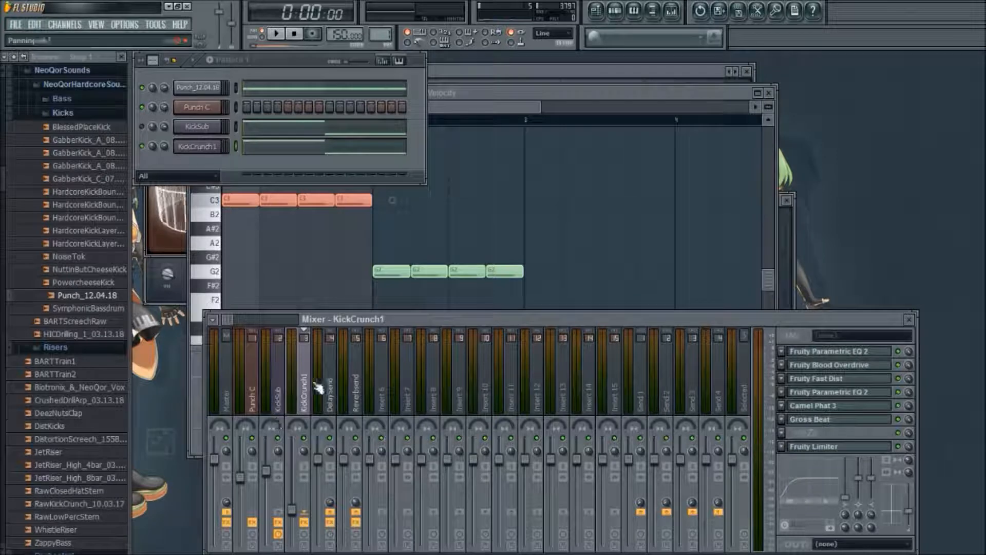
{"action": "left_click", "coordinate": [330, 396]}
{"action": "left_click", "coordinate": [361, 405]}
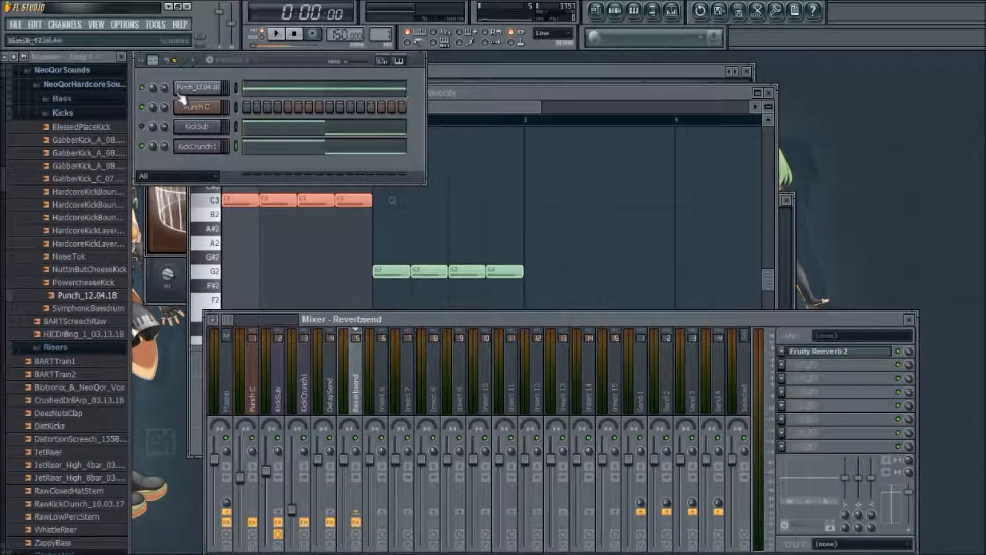
- Loop bar 1 with KickSub unmuted, lowering KickSub's mixer level slightly and raising KickCrunch1's a little
{"action": "left_click", "coordinate": [195, 65]}
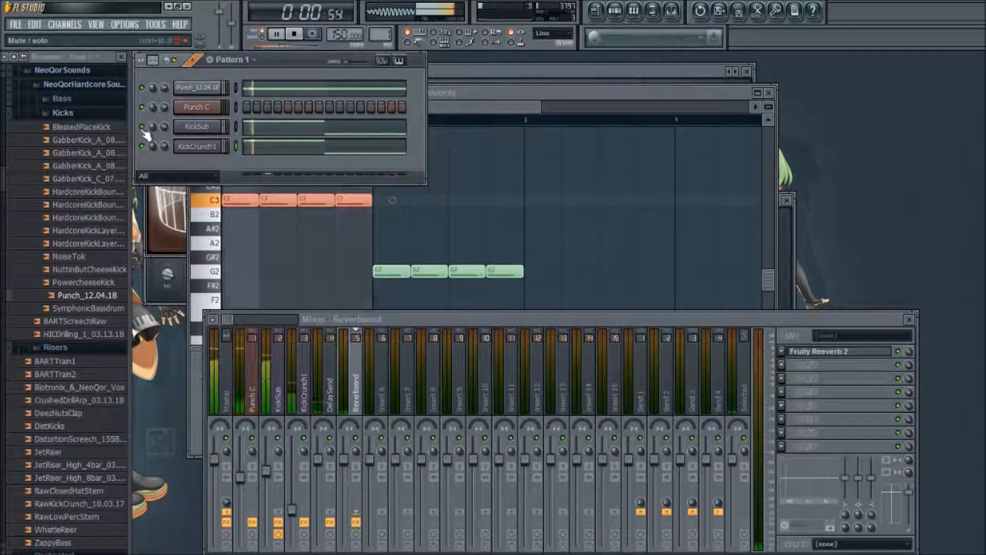
{"action": "left_click_drag", "start_coordinate": [268, 473], "coordinate": [292, 507]}
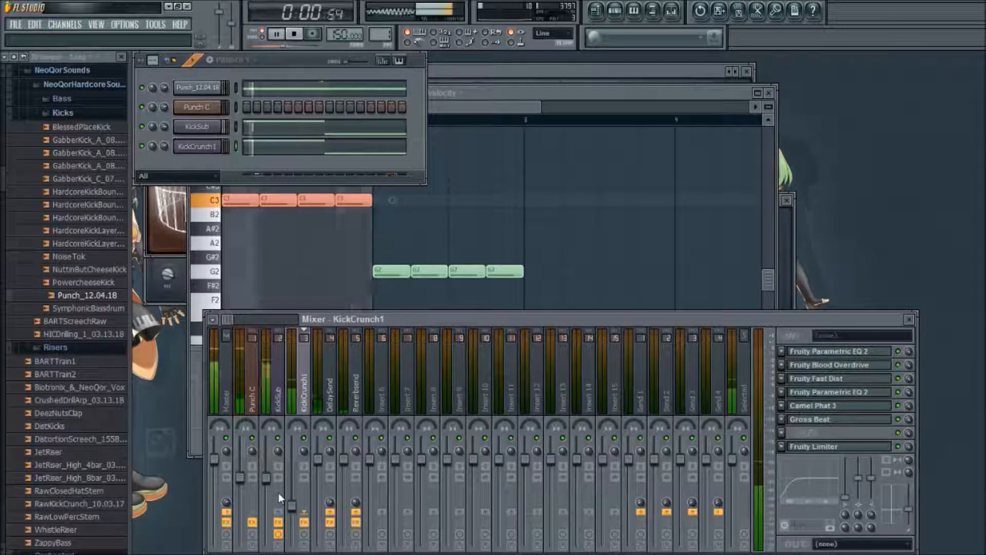
{"action": "key", "text": "space"}
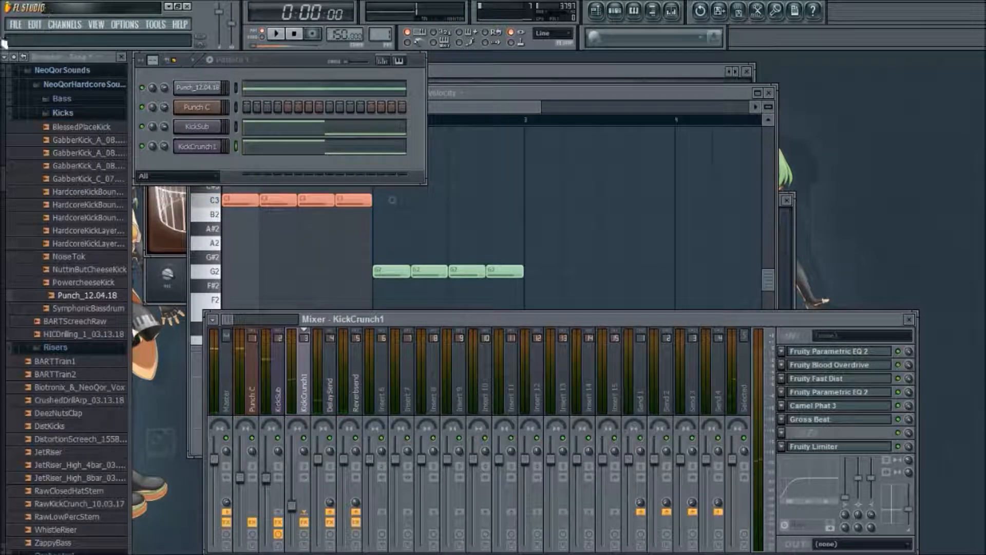